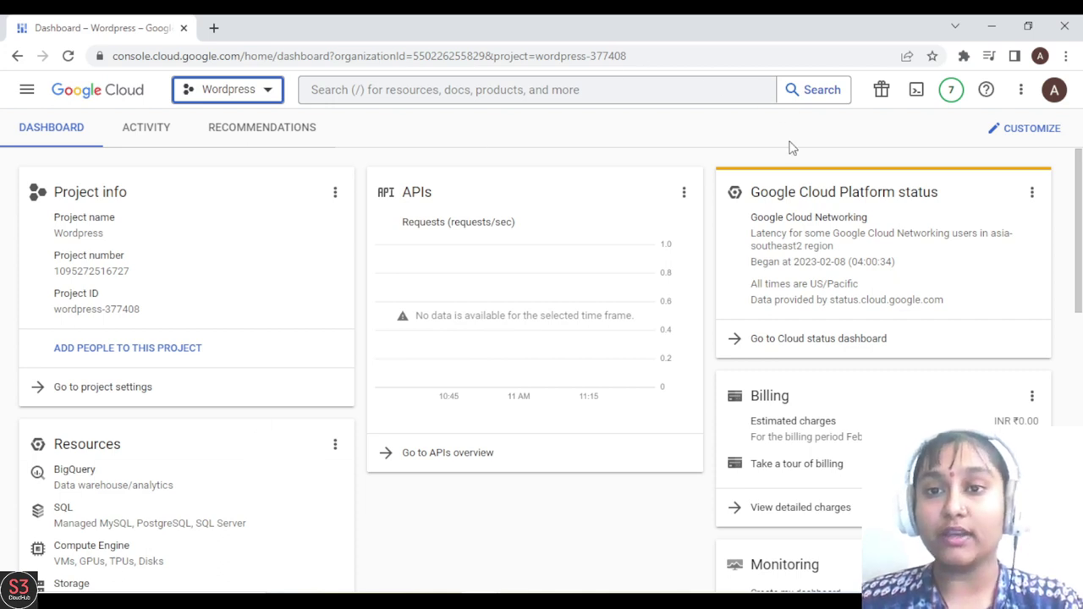
- Create a new project named Second Project in the gnu.ac.in organization
{"action": "left_click", "coordinate": [268, 91]}
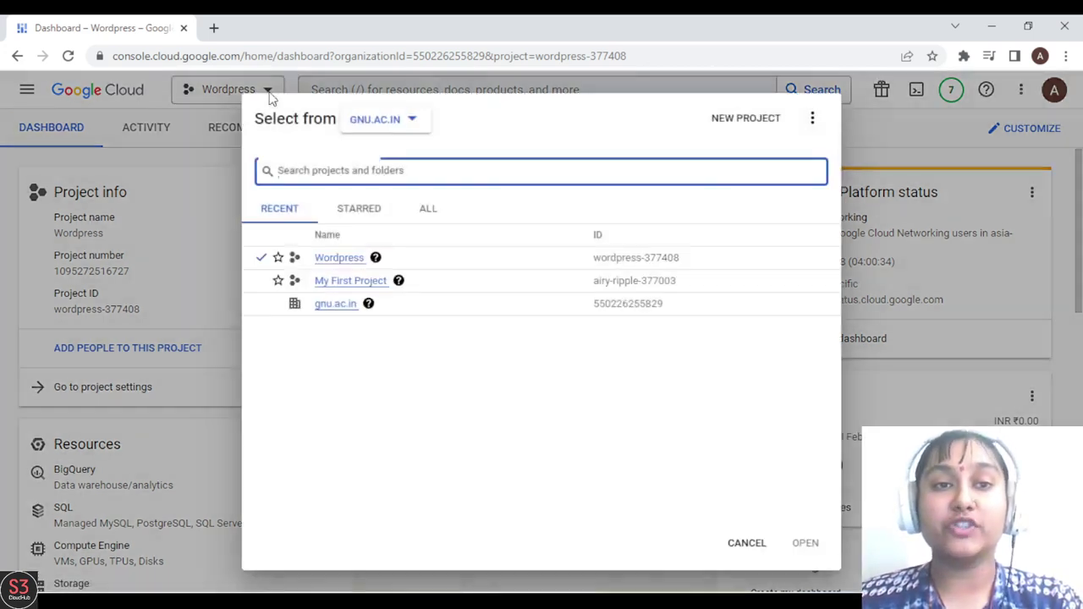
{"action": "left_click", "coordinate": [735, 134]}
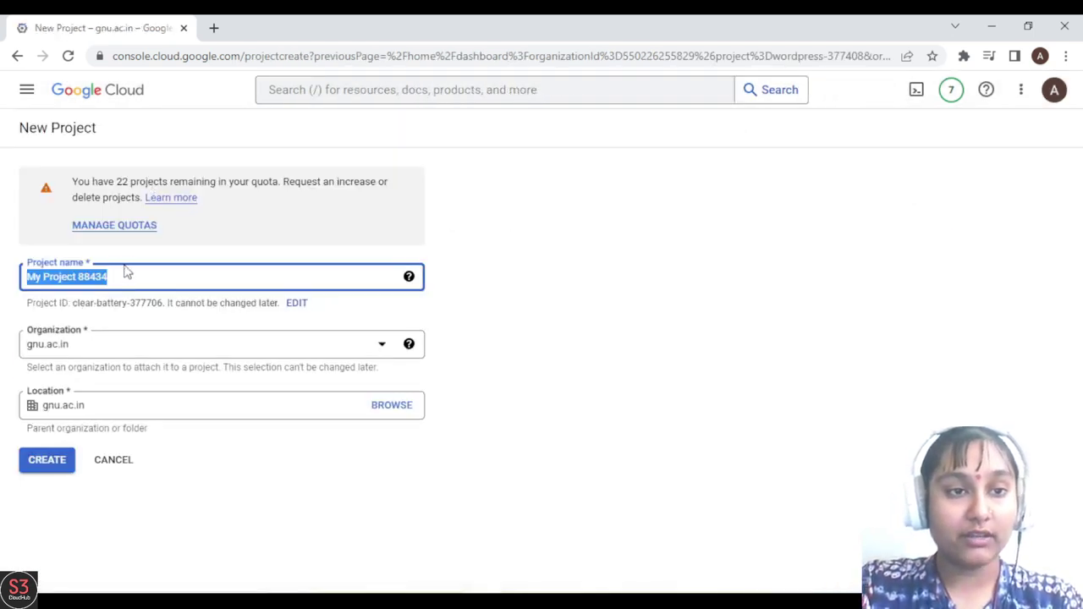
{"action": "key", "text": "BackSpace"}
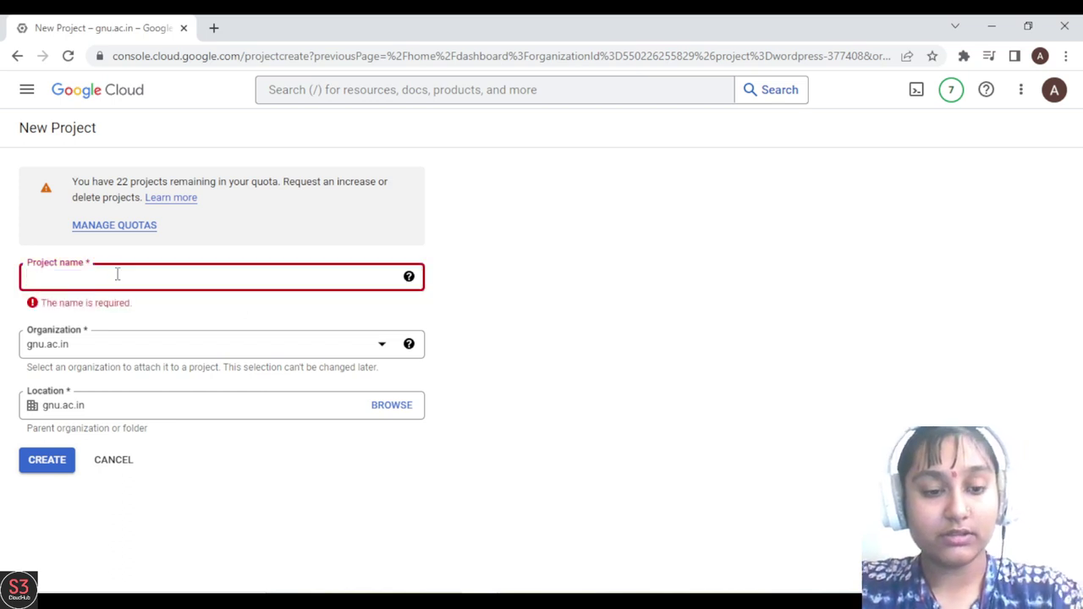
{"action": "type", "text": "Second Projec"}
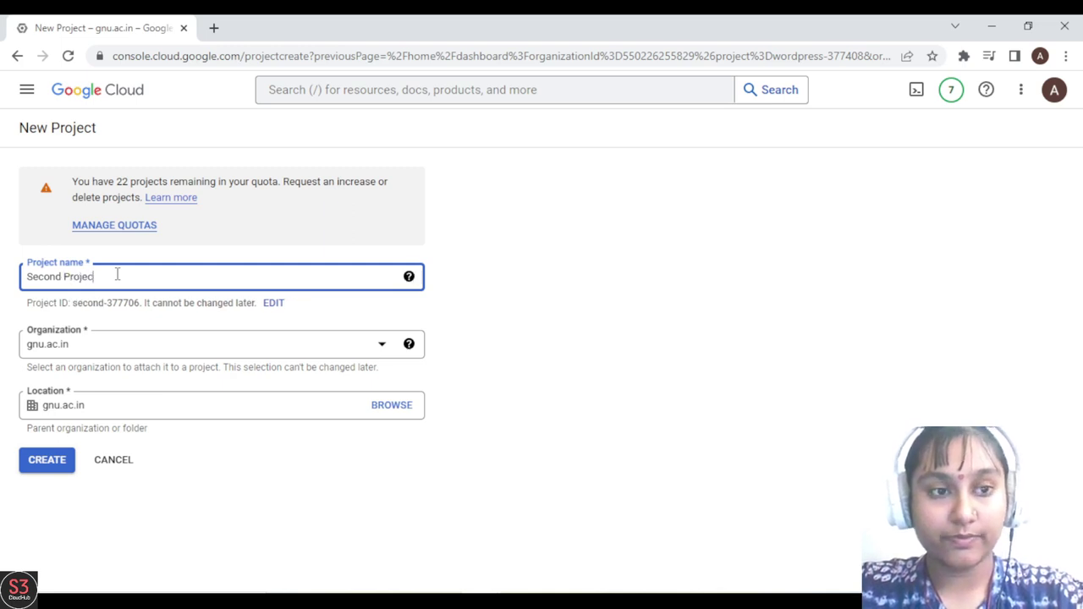
{"action": "type", "text": "t"}
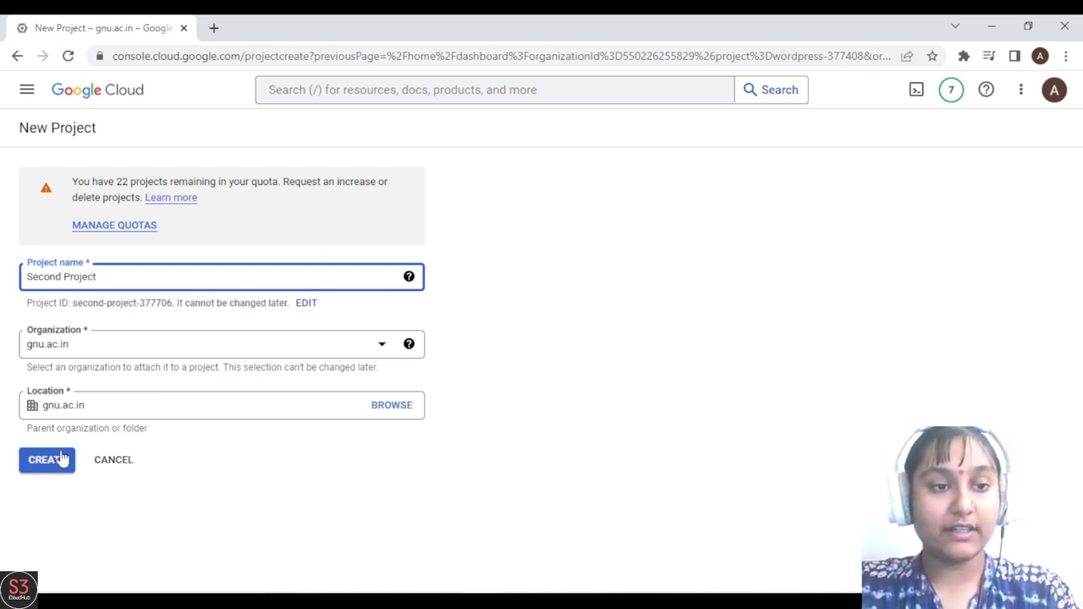
{"action": "left_click", "coordinate": [61, 459]}
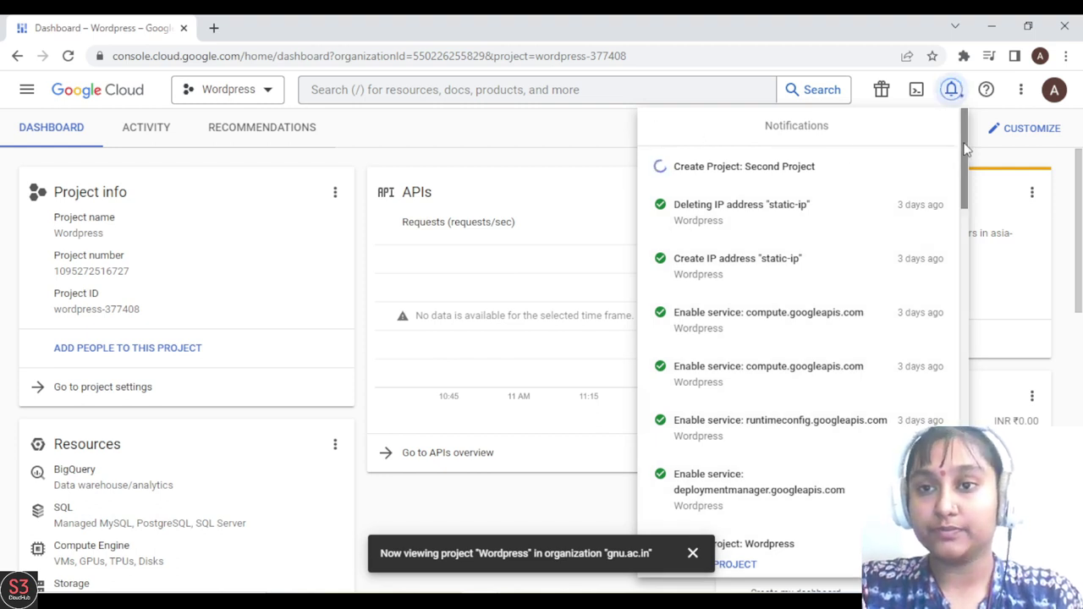
- Switch from the Wordpress project to Second Project using its creation notification
{"action": "scroll", "coordinate": [965, 149], "scroll_direction": "down", "scroll_amount": 2}
{"action": "scroll", "coordinate": [961, 146], "scroll_direction": "up", "scroll_amount": 2}
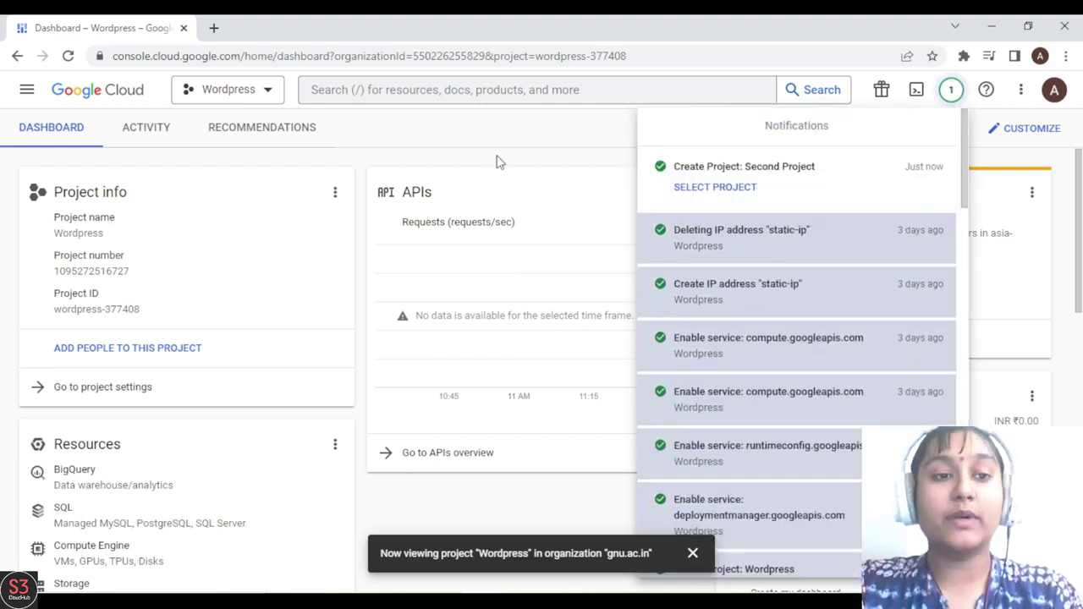
{"action": "left_click", "coordinate": [715, 187]}
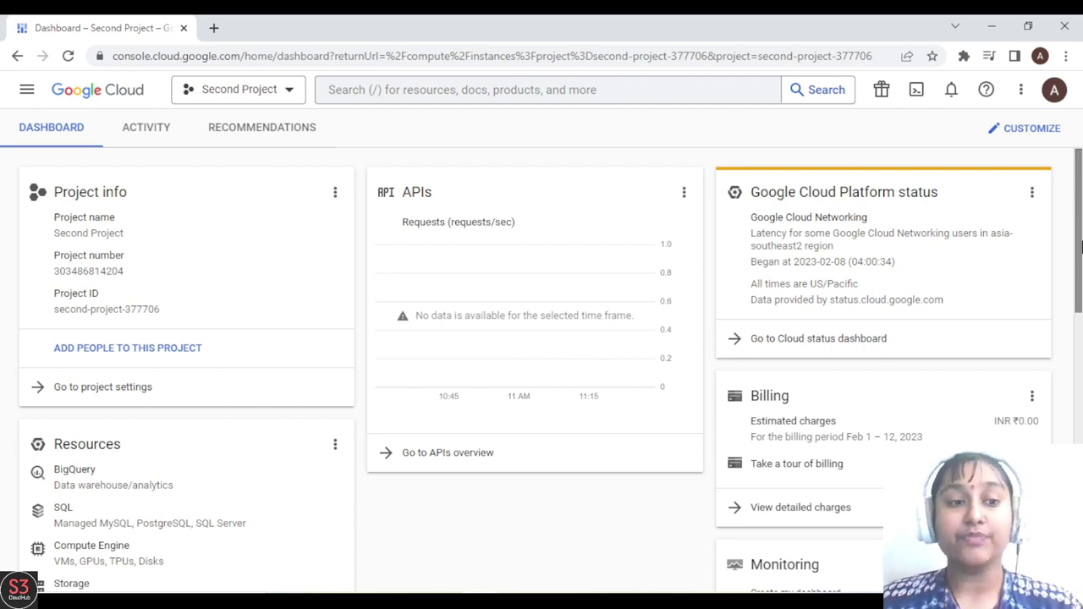
- Open Compute Engine from the project dashboard's resources and enable the Compute Engine API
{"action": "scroll", "coordinate": [880, 330], "scroll_direction": "down", "scroll_amount": 2}
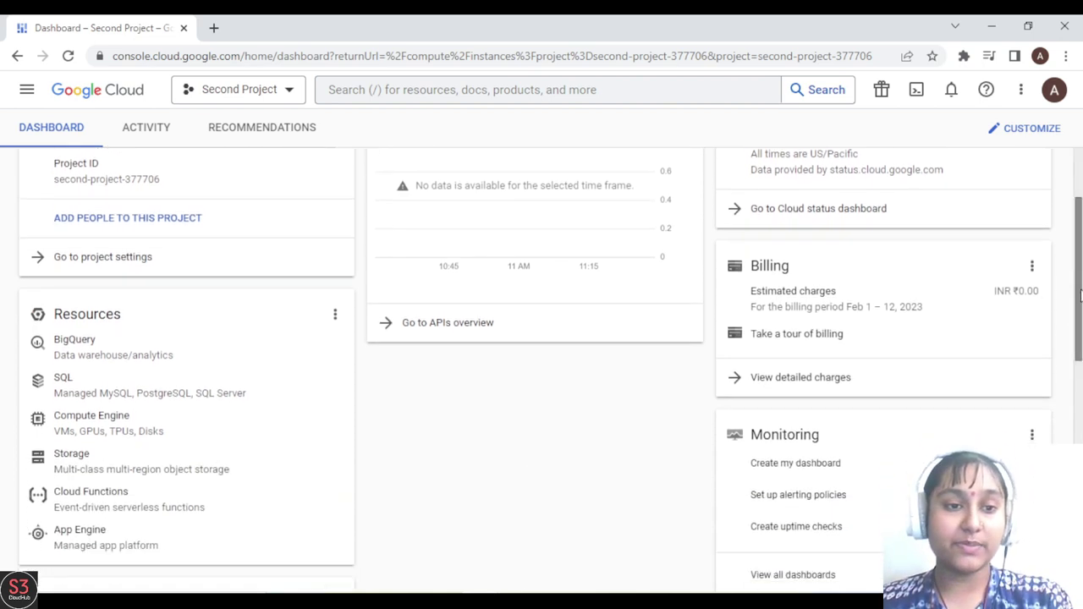
{"action": "scroll", "coordinate": [874, 335], "scroll_direction": "up", "scroll_amount": 2}
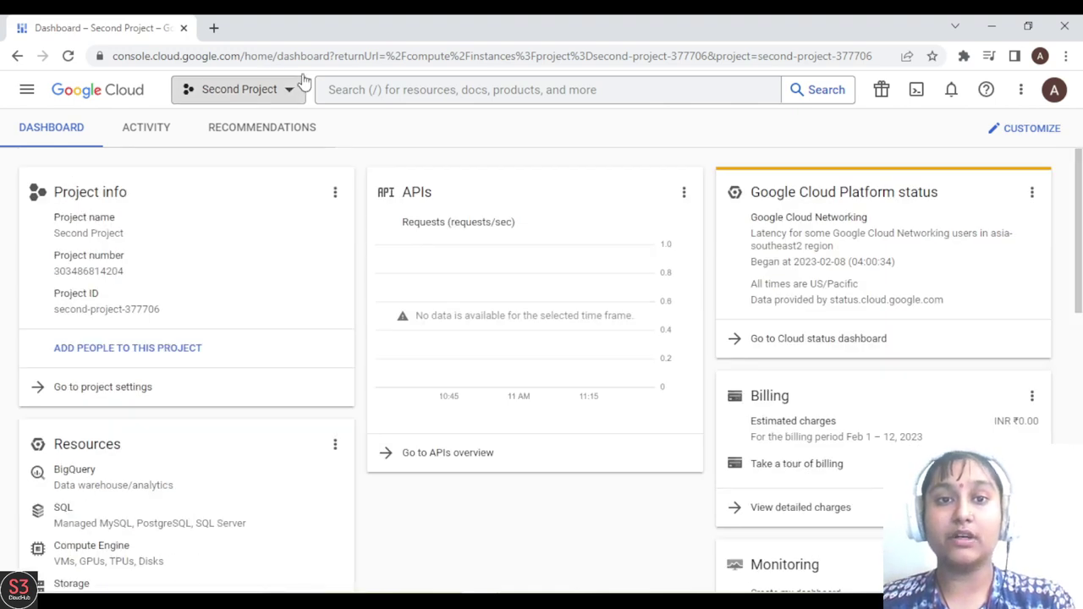
{"action": "scroll", "coordinate": [137, 373], "scroll_direction": "down", "scroll_amount": 2}
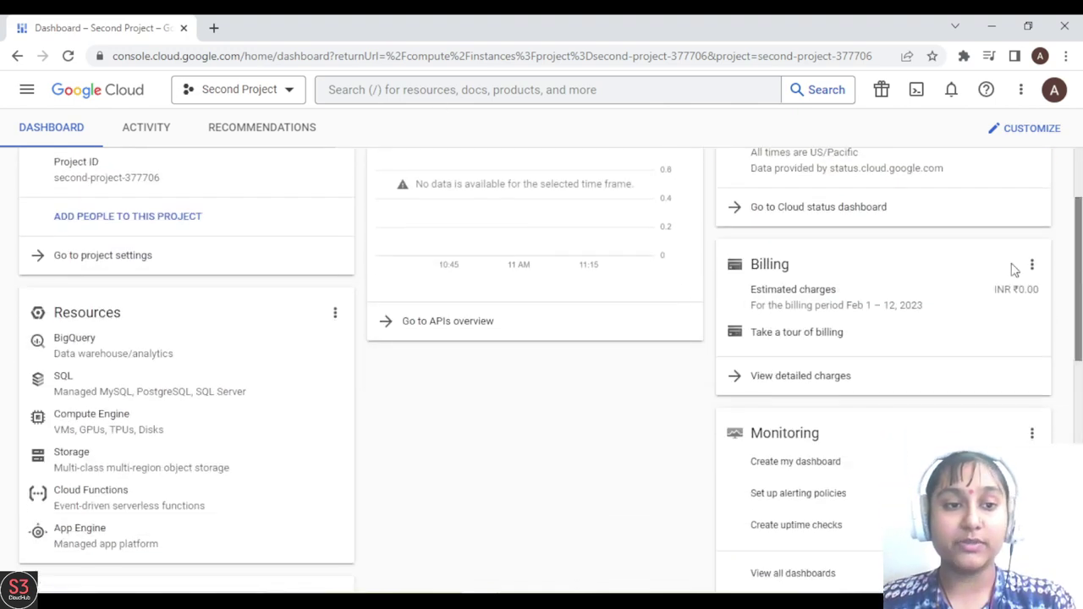
{"action": "left_click", "coordinate": [110, 423]}
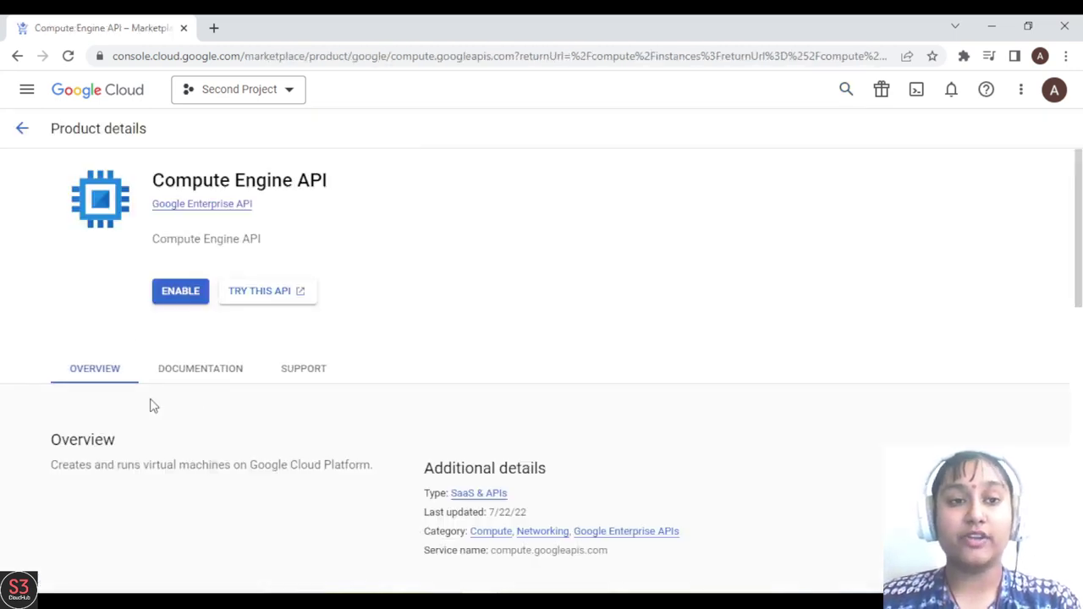
{"action": "left_click", "coordinate": [187, 292]}
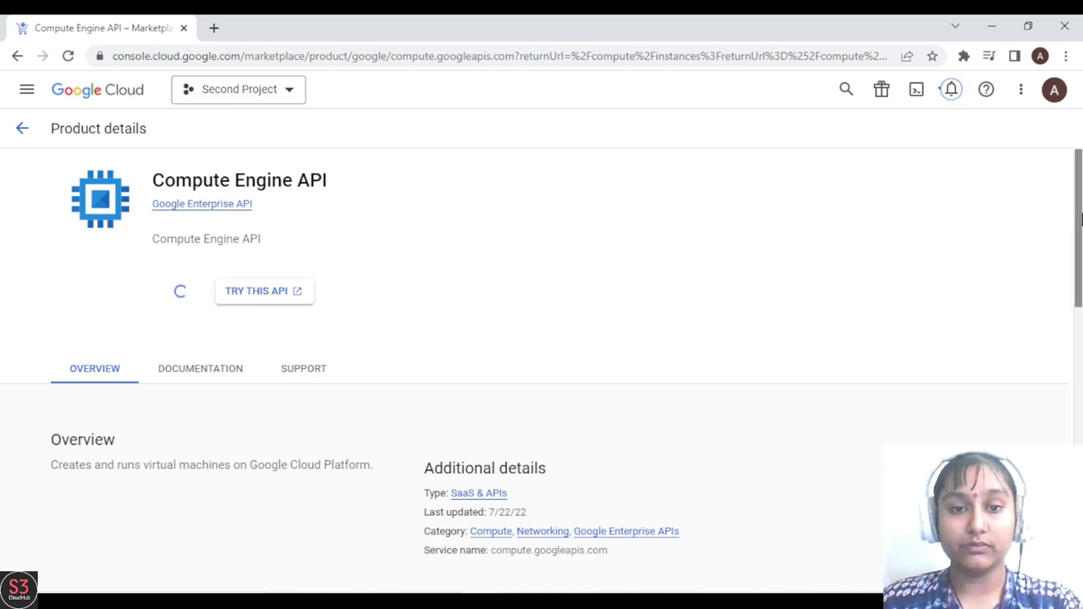
{"action": "mouse_move", "coordinate": [1082, 219]}
{"action": "left_mouse_down"}
{"action": "mouse_move", "coordinate": [1082, 234]}
{"action": "mouse_move", "coordinate": [1082, 220]}
{"action": "left_mouse_up"}
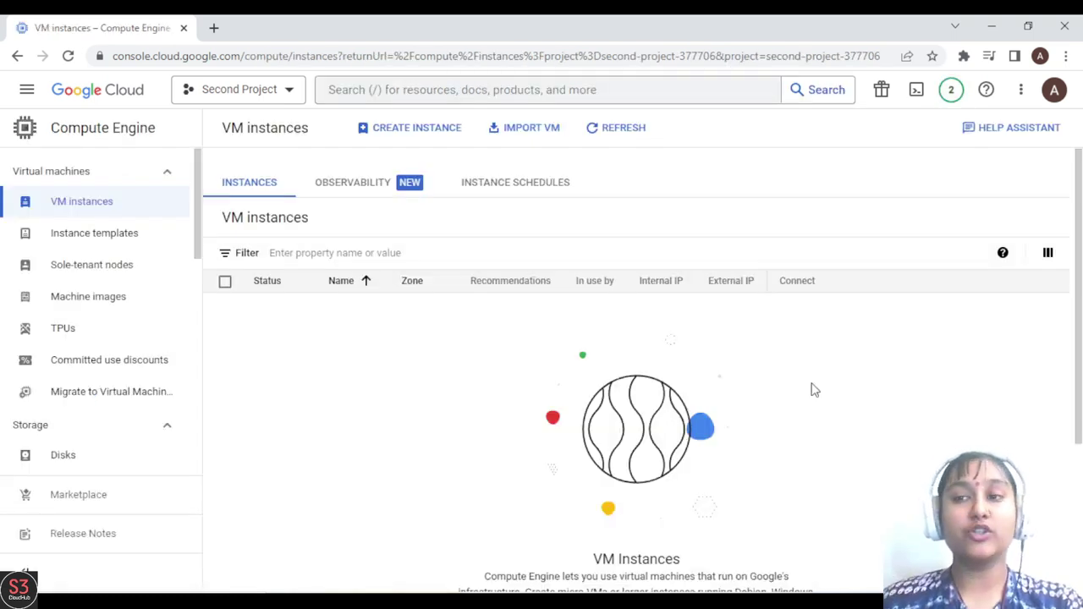
- Start creating a new VM instance and name it myfirst-instance
{"action": "left_click_drag", "start_coordinate": [1081, 220], "coordinate": [1081, 309]}
{"action": "scroll", "coordinate": [1081, 279], "scroll_direction": "up", "scroll_amount": 2}
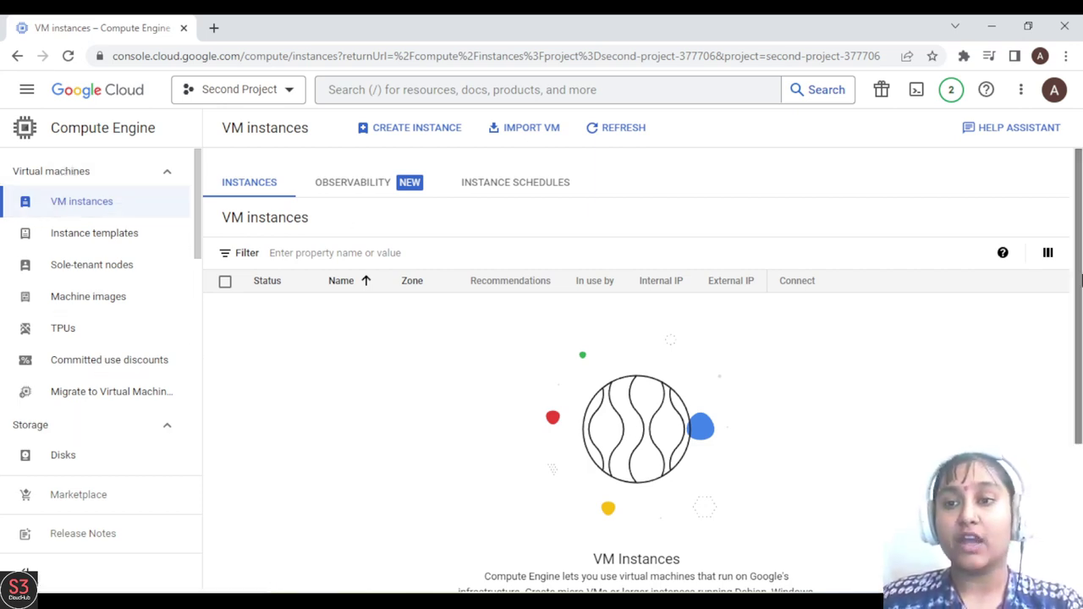
{"action": "scroll", "coordinate": [1052, 348], "scroll_direction": "down", "scroll_amount": 2}
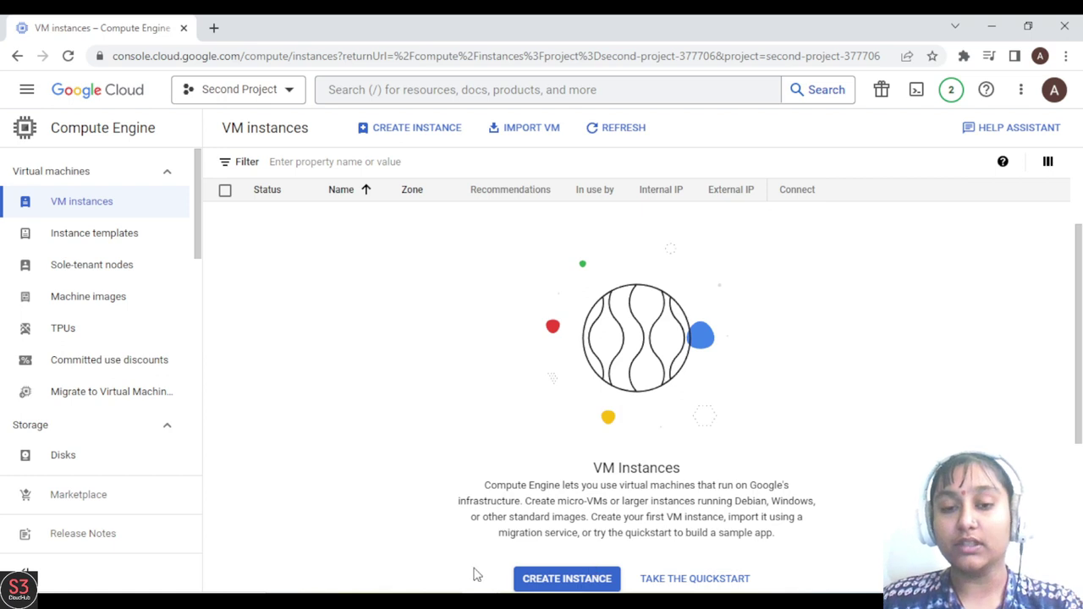
{"action": "left_click", "coordinate": [576, 580]}
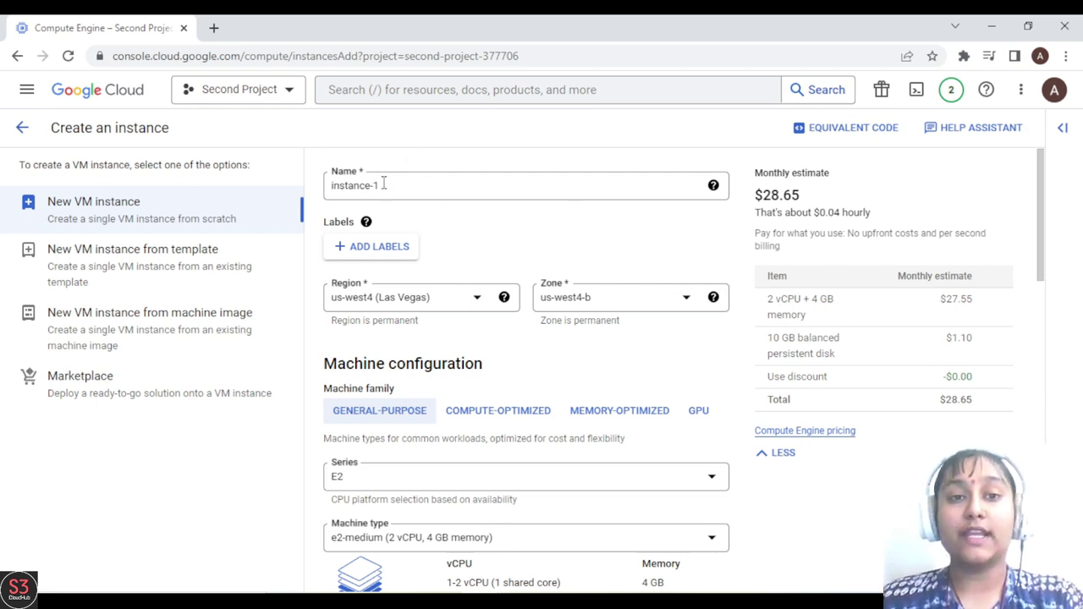
{"action": "left_click_drag", "start_coordinate": [385, 185], "coordinate": [310, 193]}
{"action": "key", "text": "BackSpace"}
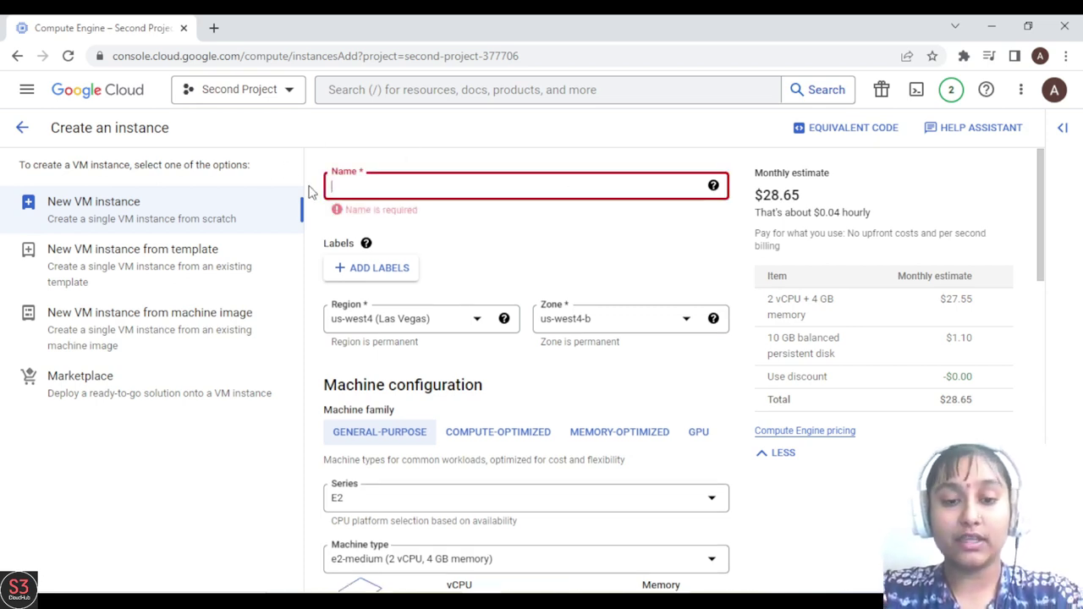
{"action": "type", "text": "m"}
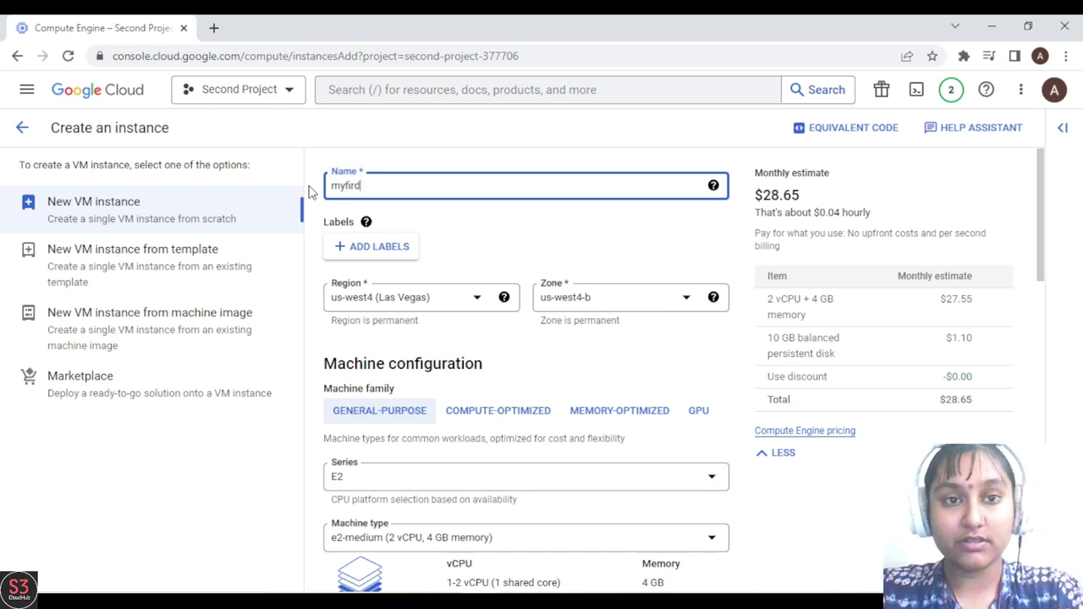
{"action": "type", "text": "yfirst-instance"}
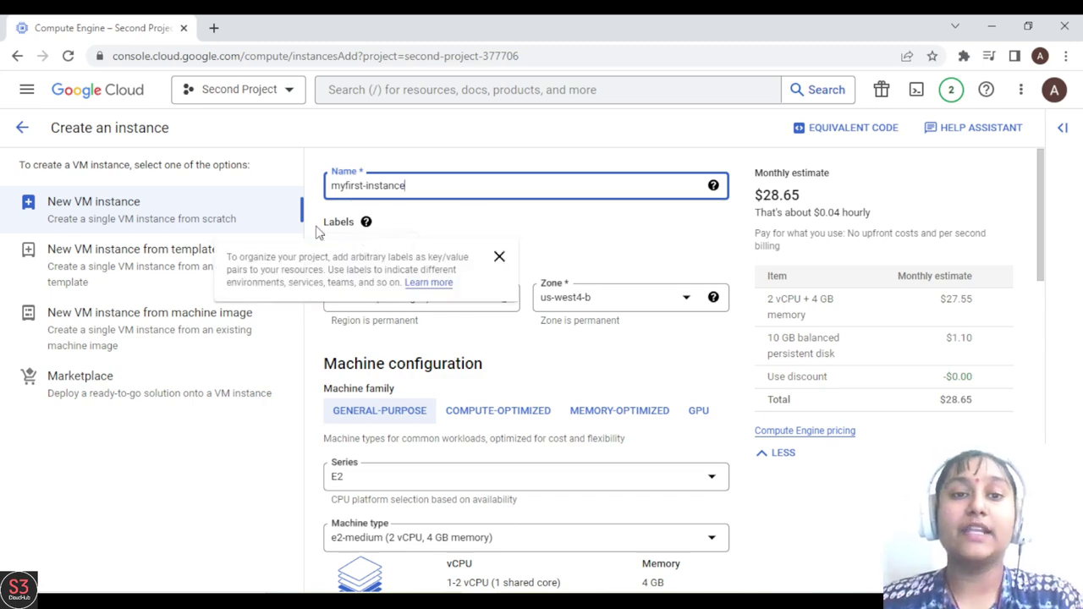
- Add a label with key environment and value dev to the instance and save it
{"action": "left_click", "coordinate": [381, 251]}
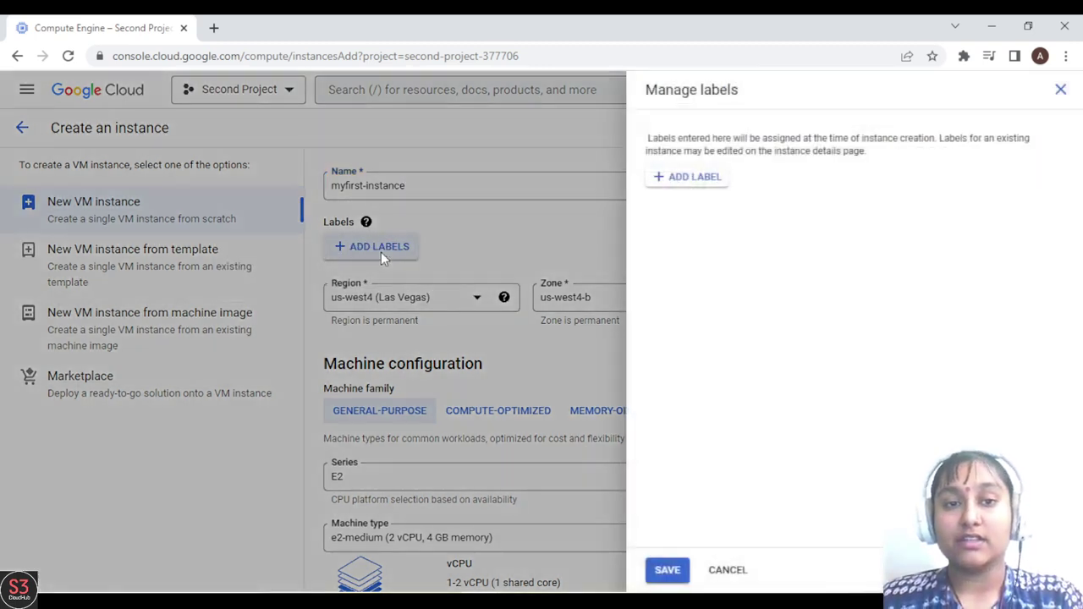
{"action": "left_click", "coordinate": [677, 178]}
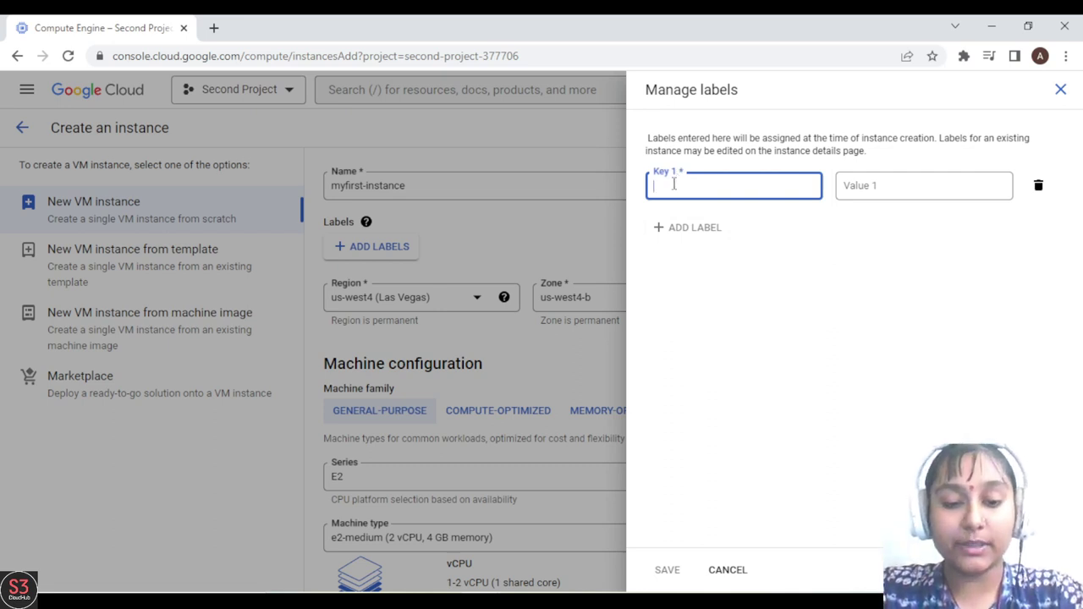
{"action": "type", "text": "environment"}
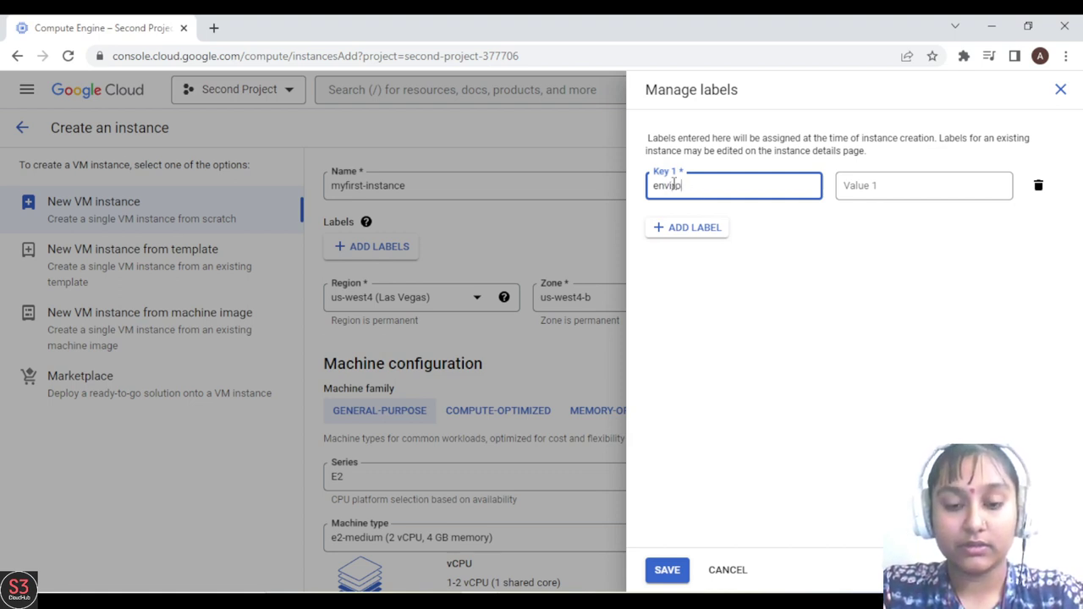
{"action": "left_click", "coordinate": [896, 185]}
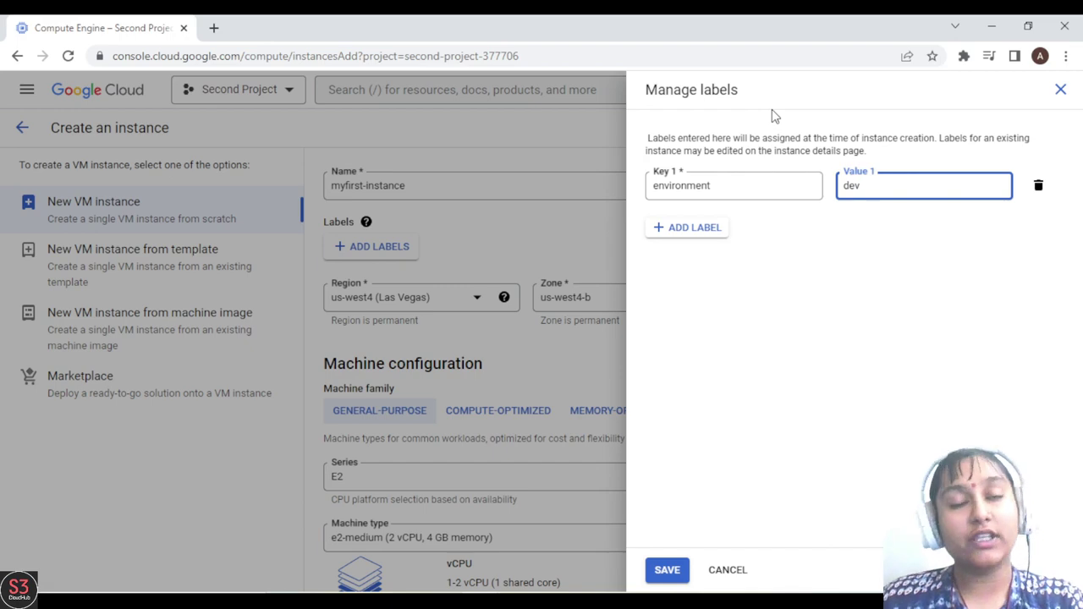
{"action": "left_click", "coordinate": [666, 571]}
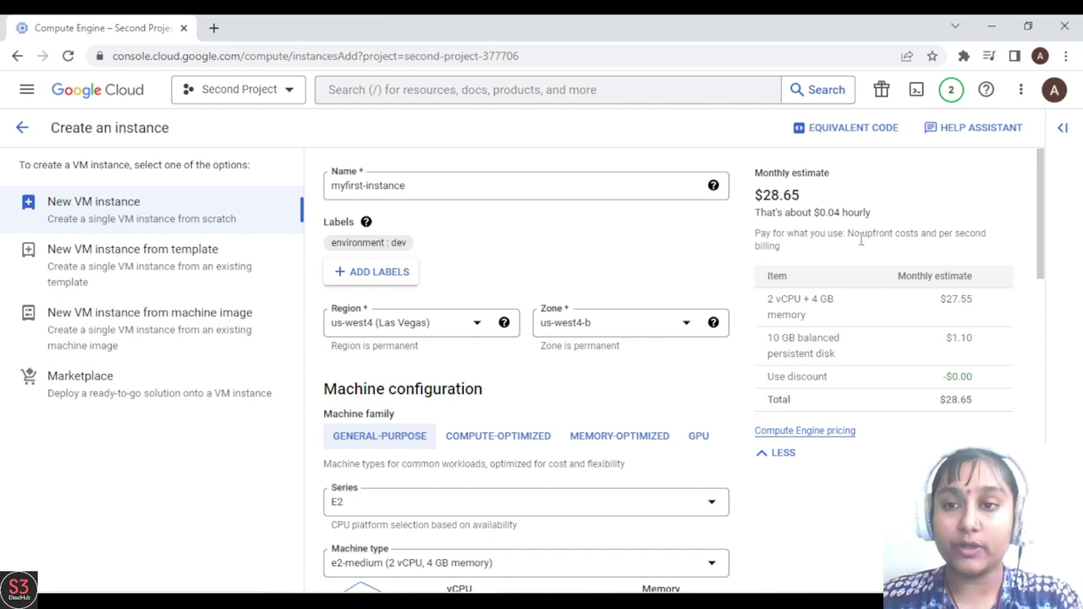
- Review the boot disk's operating system choices and accept Debian GNU/Linux 11 (bullseye) on a 10 GB balanced persistent disk
{"action": "left_click_drag", "start_coordinate": [1041, 196], "coordinate": [1041, 241]}
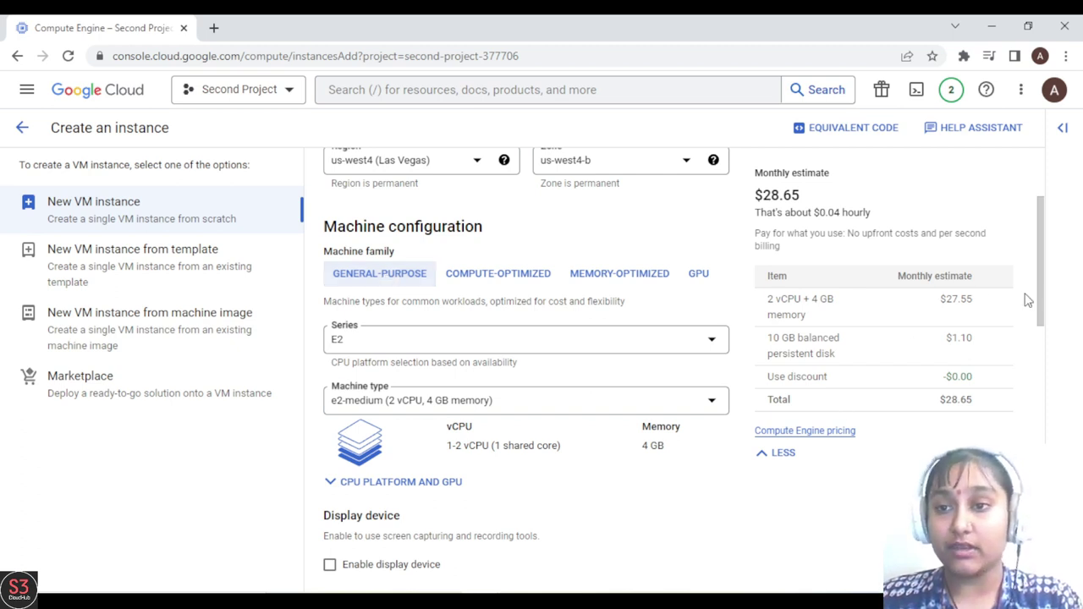
{"action": "left_click_drag", "start_coordinate": [1041, 301], "coordinate": [1033, 443]}
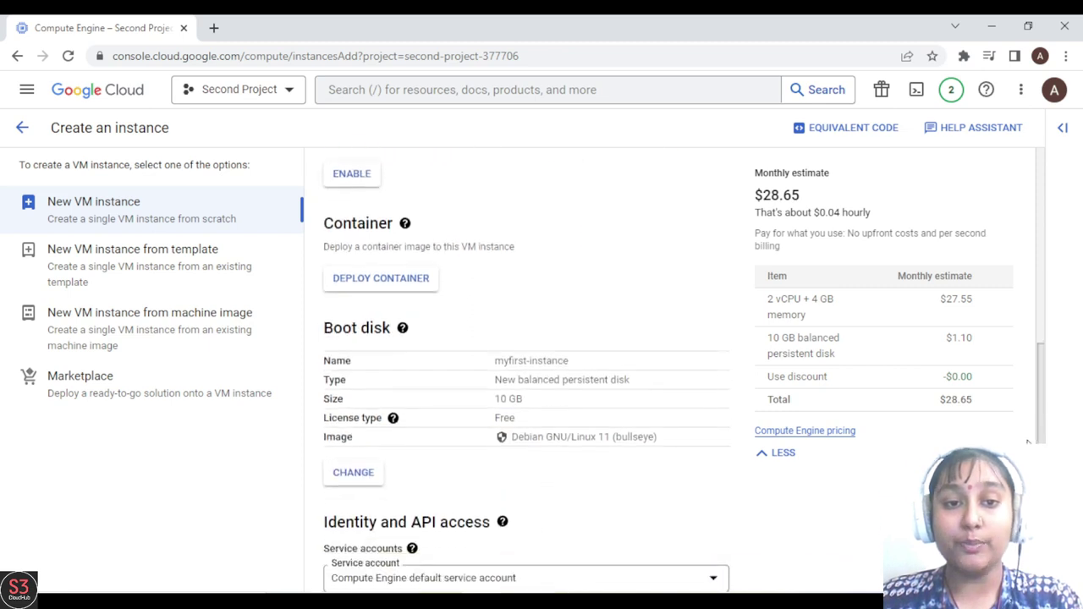
{"action": "left_click_drag", "start_coordinate": [323, 331], "coordinate": [386, 330]}
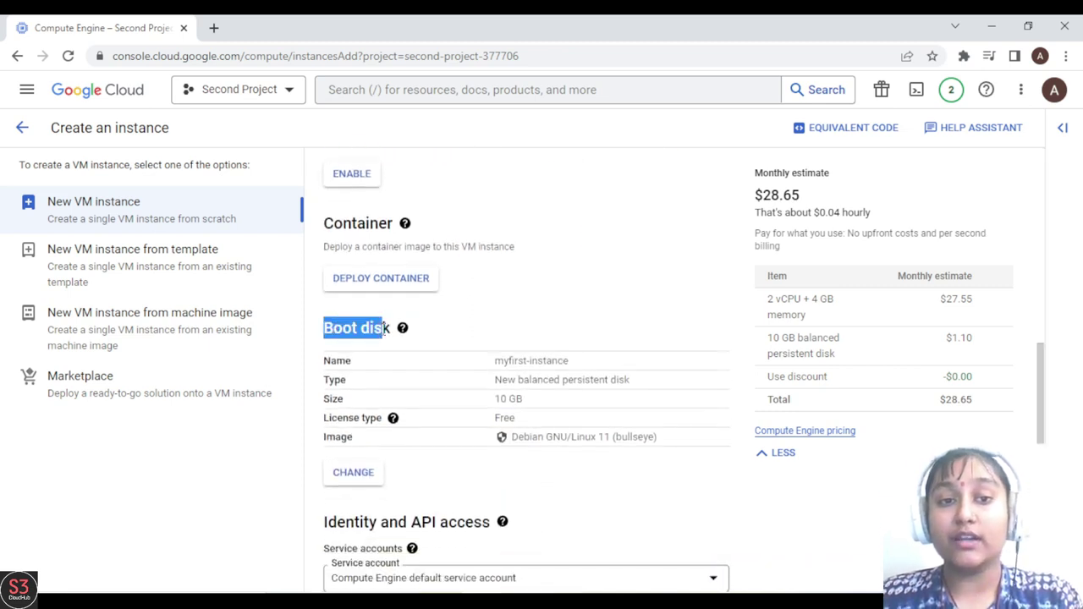
{"action": "left_click", "coordinate": [386, 331]}
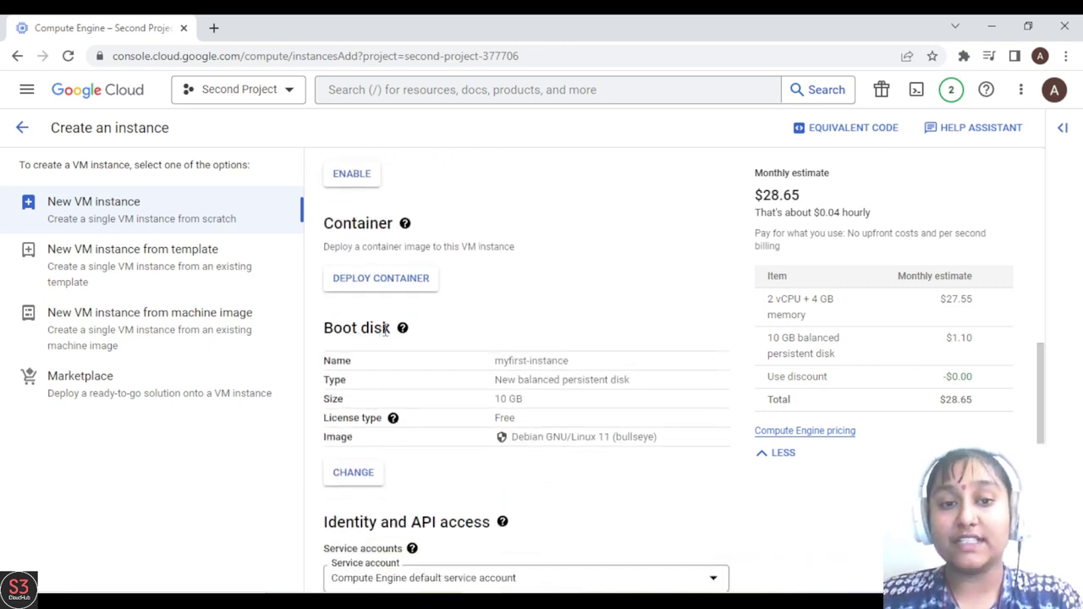
{"action": "left_click", "coordinate": [359, 487]}
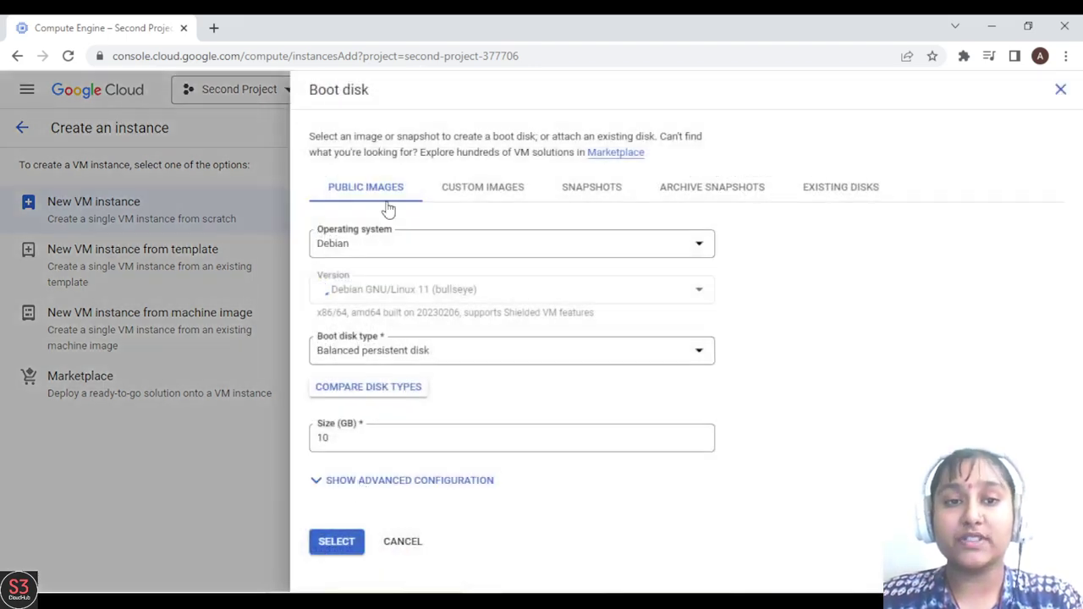
{"action": "left_click", "coordinate": [683, 257]}
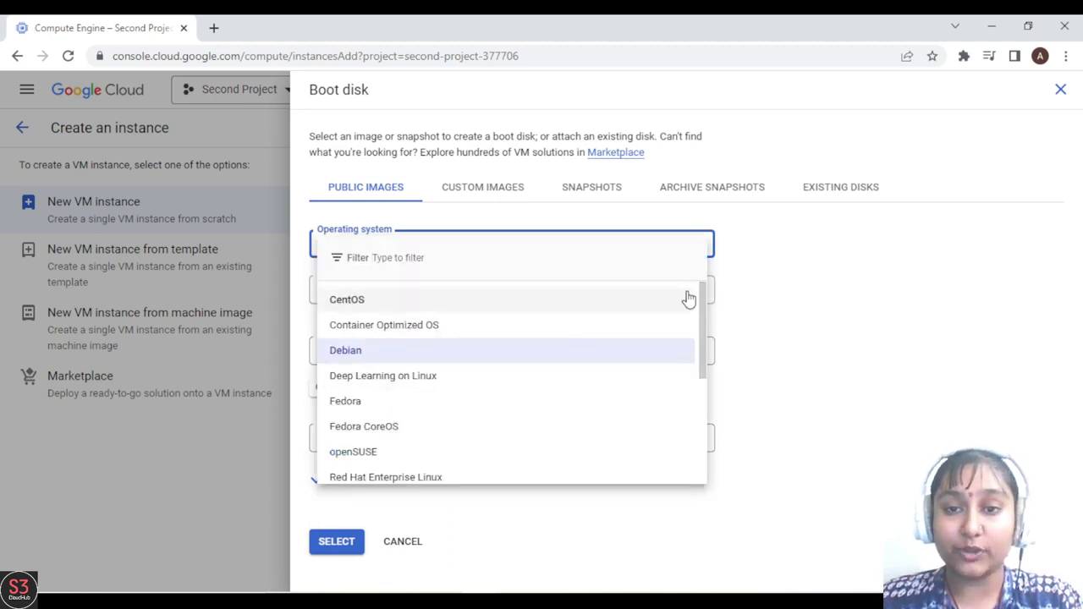
{"action": "left_click_drag", "start_coordinate": [700, 303], "coordinate": [691, 438]}
{"action": "scroll", "coordinate": [690, 440], "scroll_direction": "up", "scroll_amount": 4}
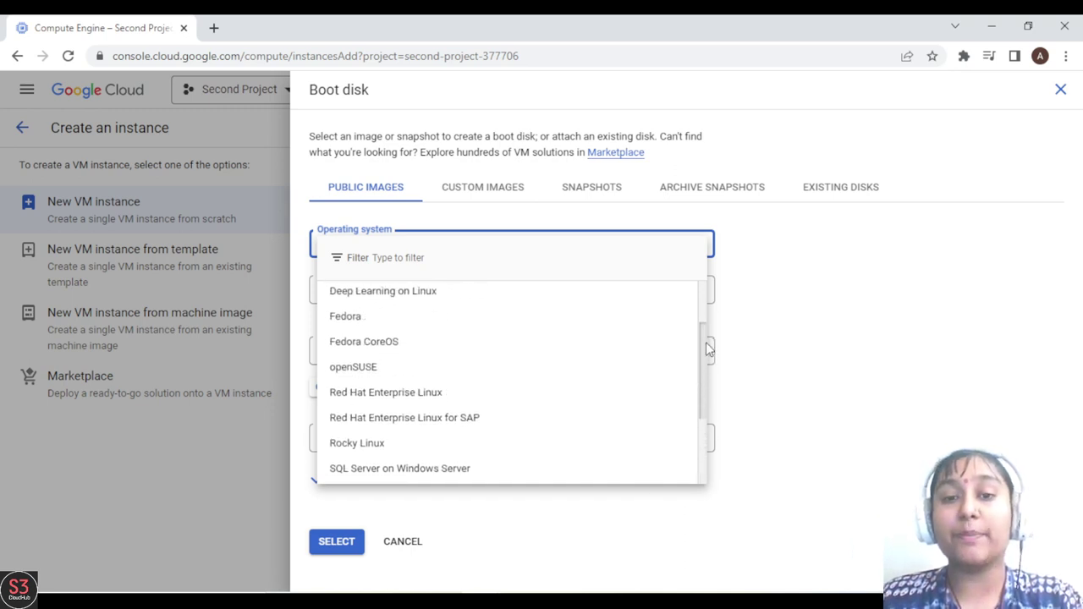
{"action": "left_click", "coordinate": [667, 537]}
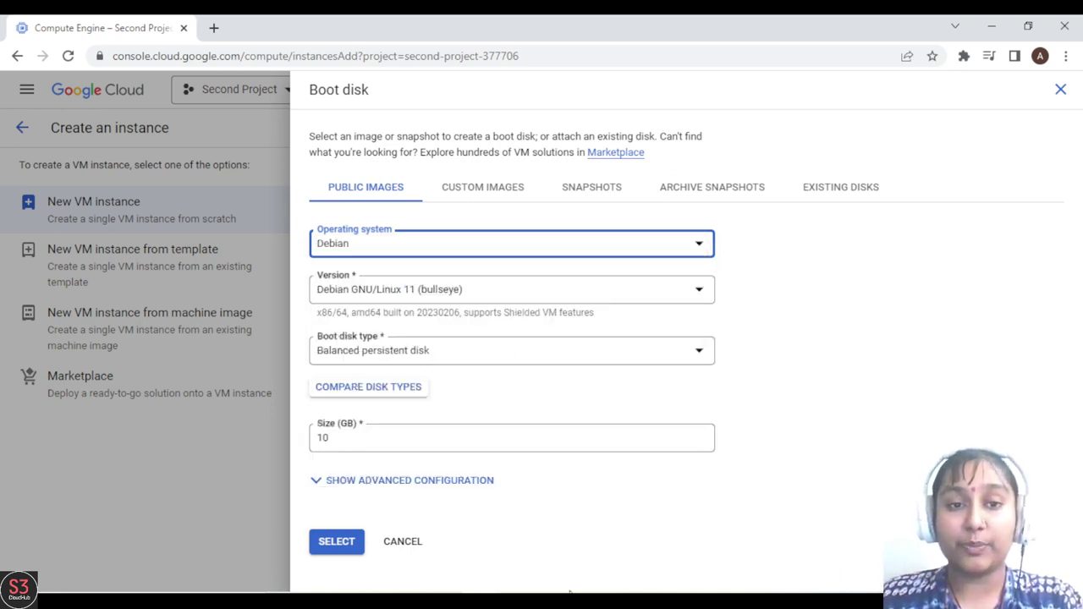
{"action": "left_click", "coordinate": [337, 546]}
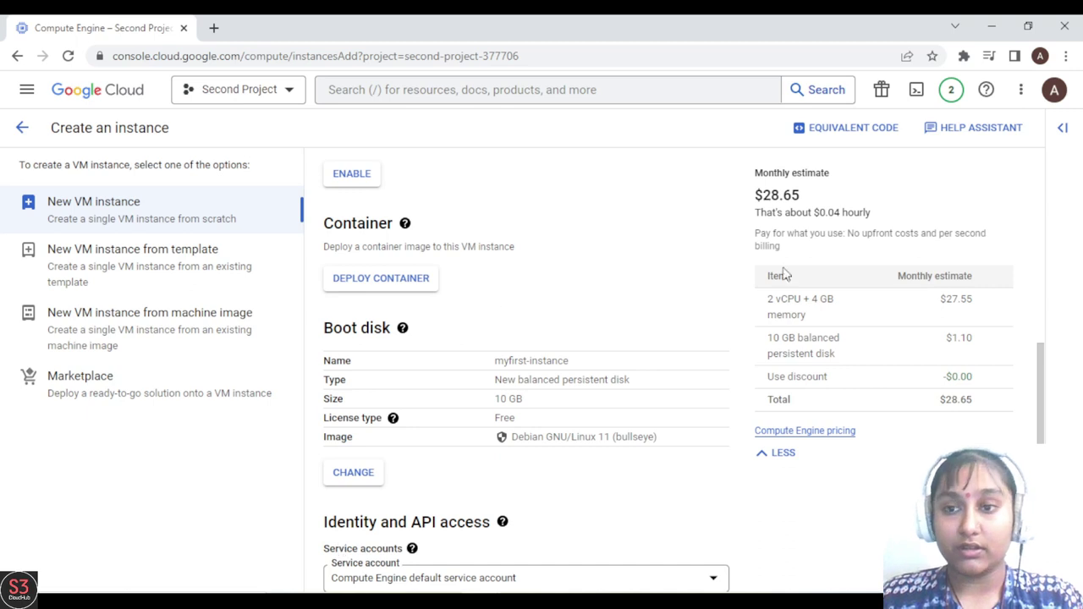
- Allow HTTP traffic through the firewall for the new VM instance and create it
{"action": "left_click_drag", "start_coordinate": [1049, 363], "coordinate": [1039, 457]}
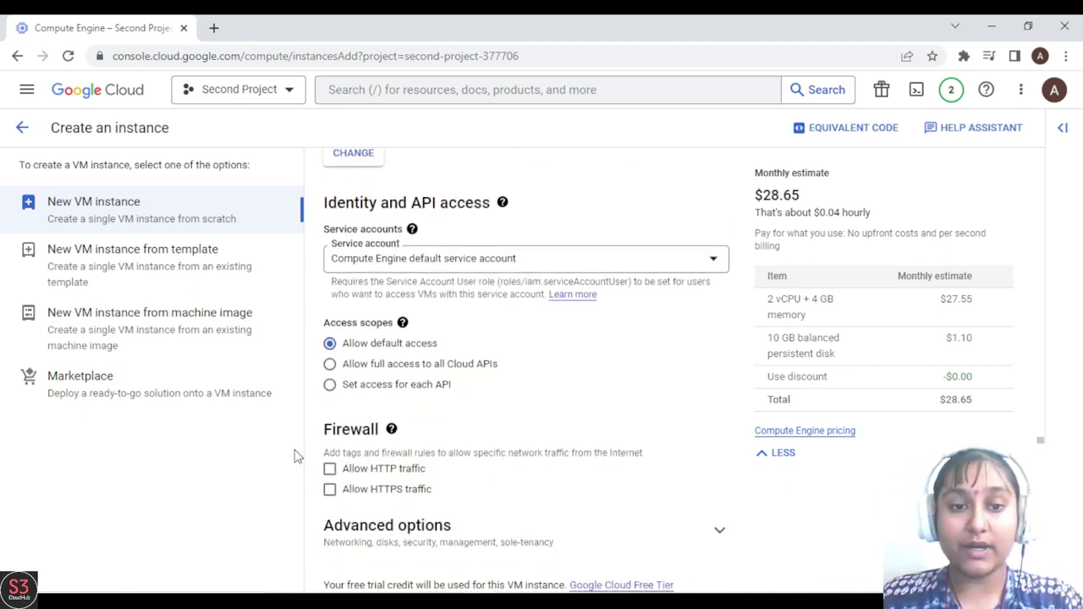
{"action": "left_click", "coordinate": [329, 469]}
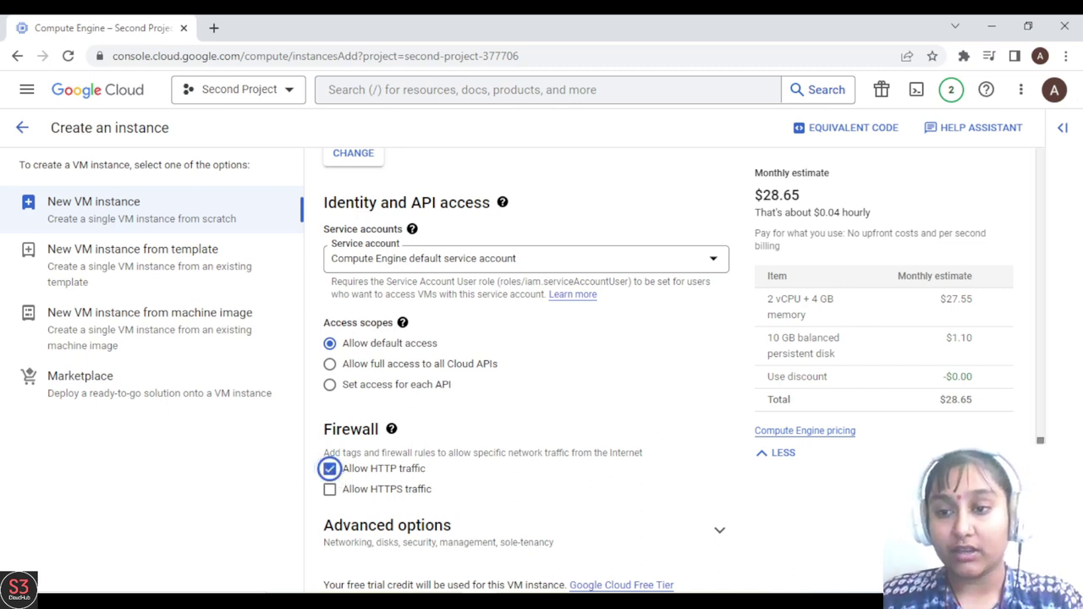
{"action": "scroll", "coordinate": [524, 373], "scroll_direction": "down", "scroll_amount": 1}
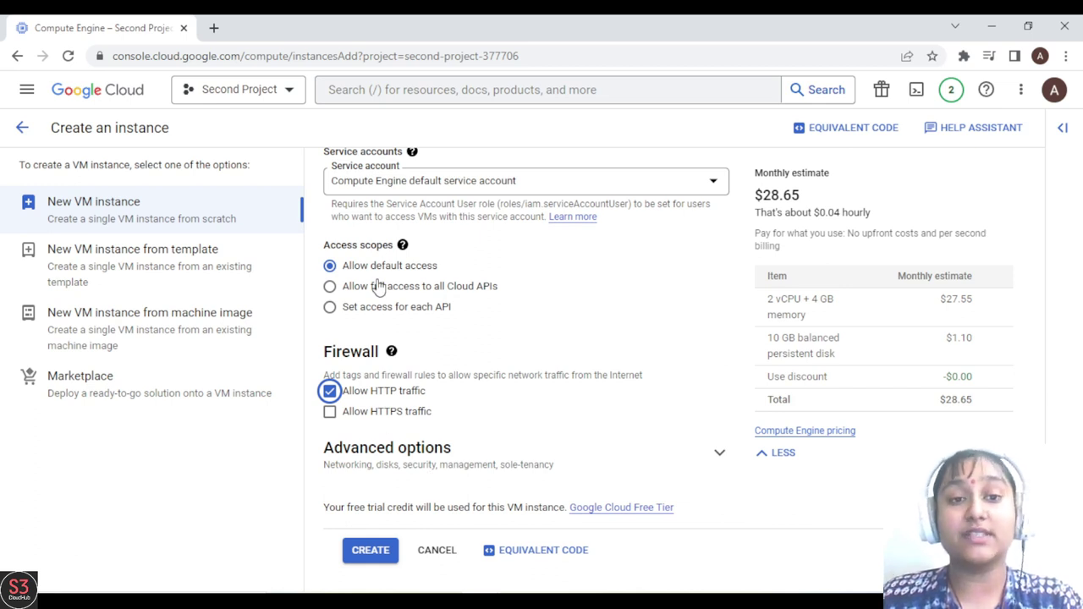
{"action": "left_click", "coordinate": [375, 554]}
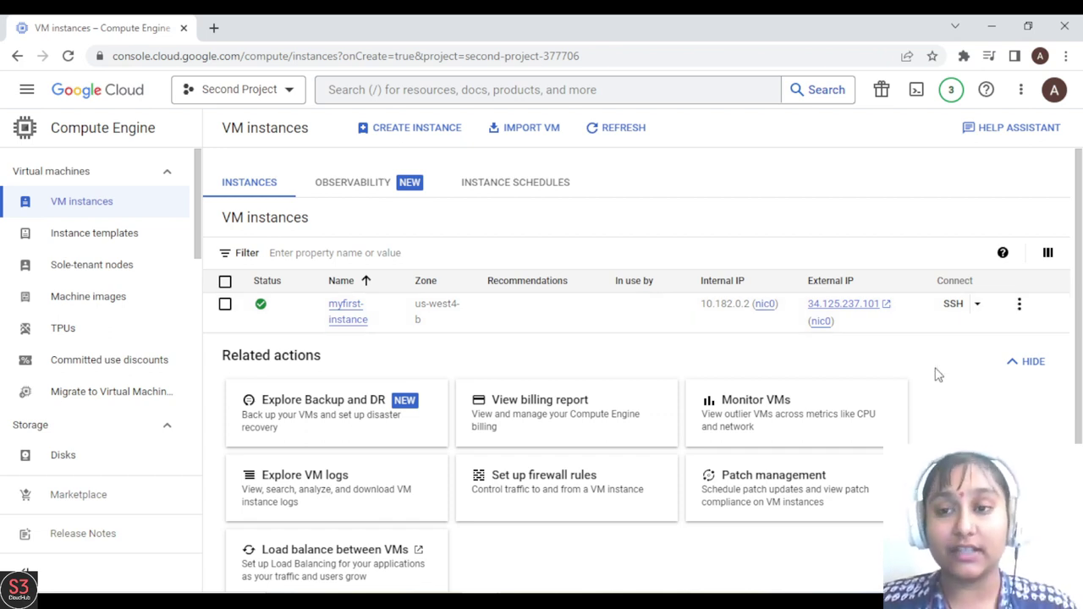
- Look over the available actions for myfirst-instance and open an SSH-in-browser session to it
{"action": "left_click", "coordinate": [1019, 304]}
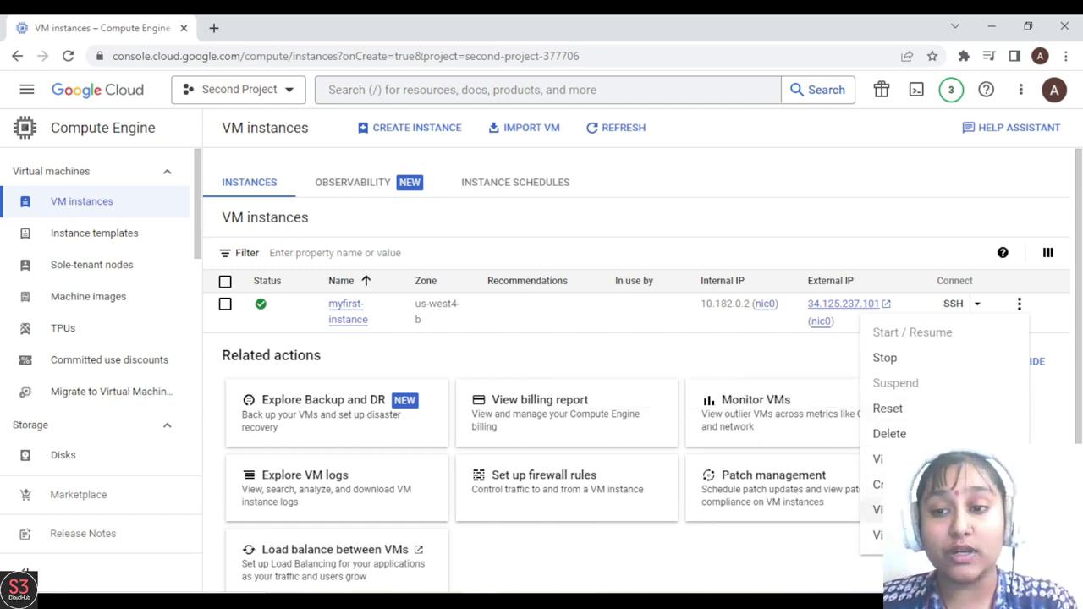
{"action": "left_click", "coordinate": [724, 353]}
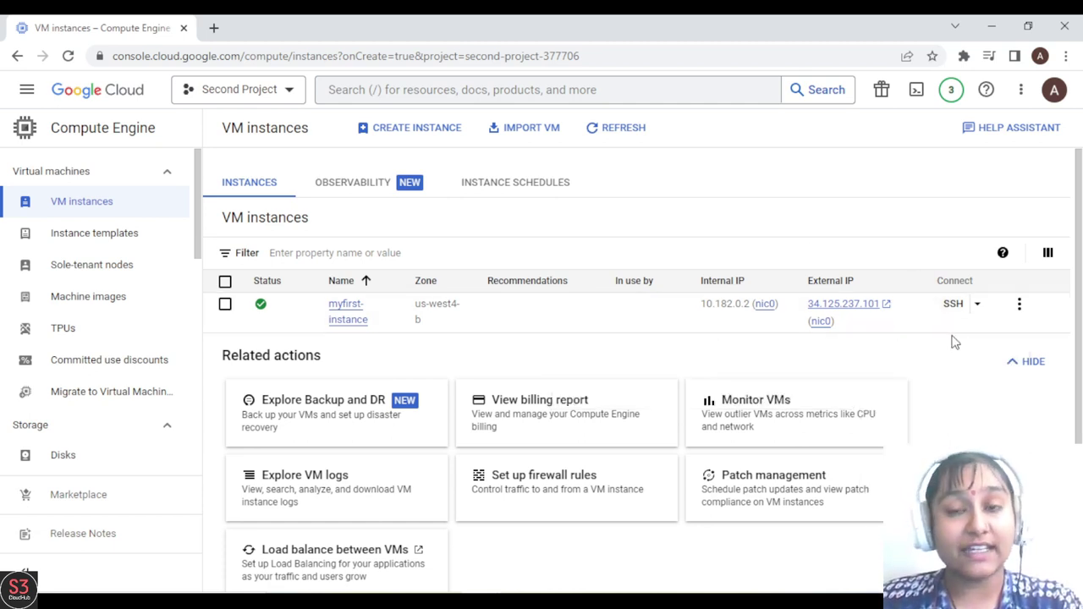
{"action": "left_click", "coordinate": [955, 307]}
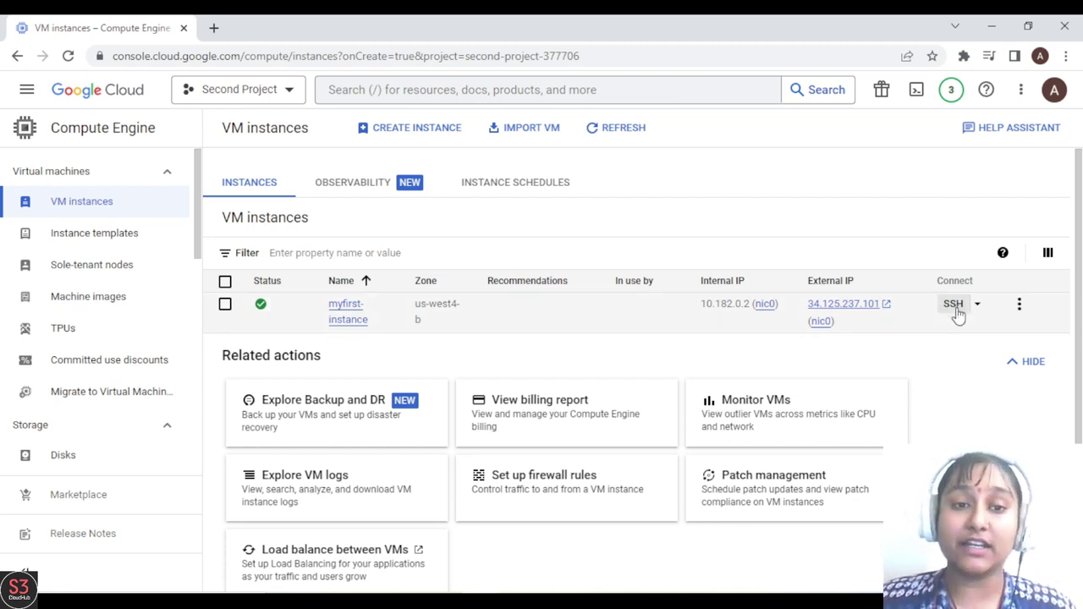
{"action": "left_click", "coordinate": [957, 310]}
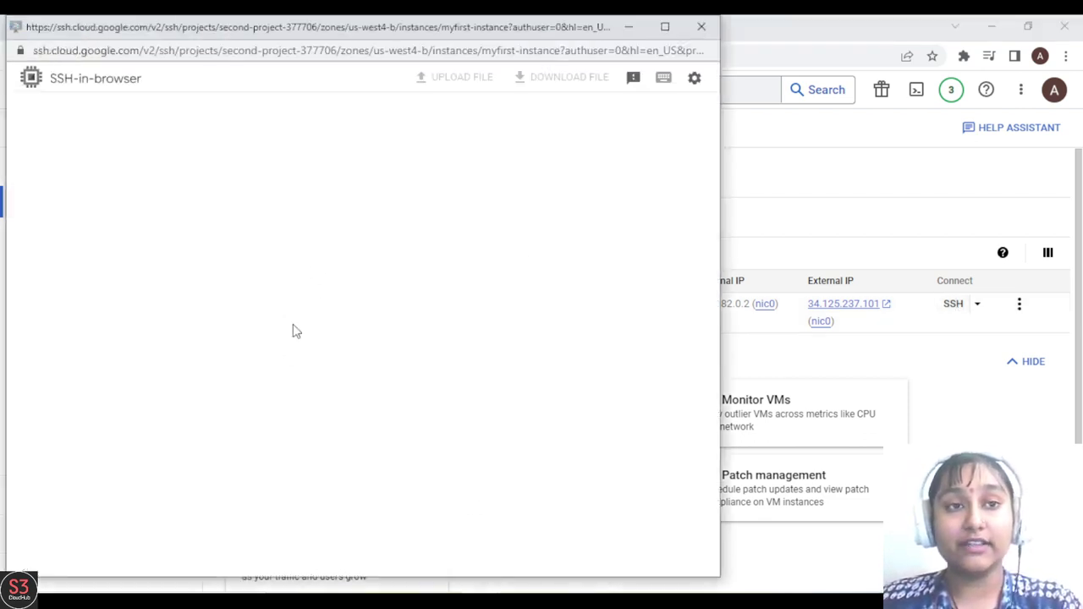
{"action": "left_click_drag", "start_coordinate": [377, 27], "coordinate": [404, 29]}
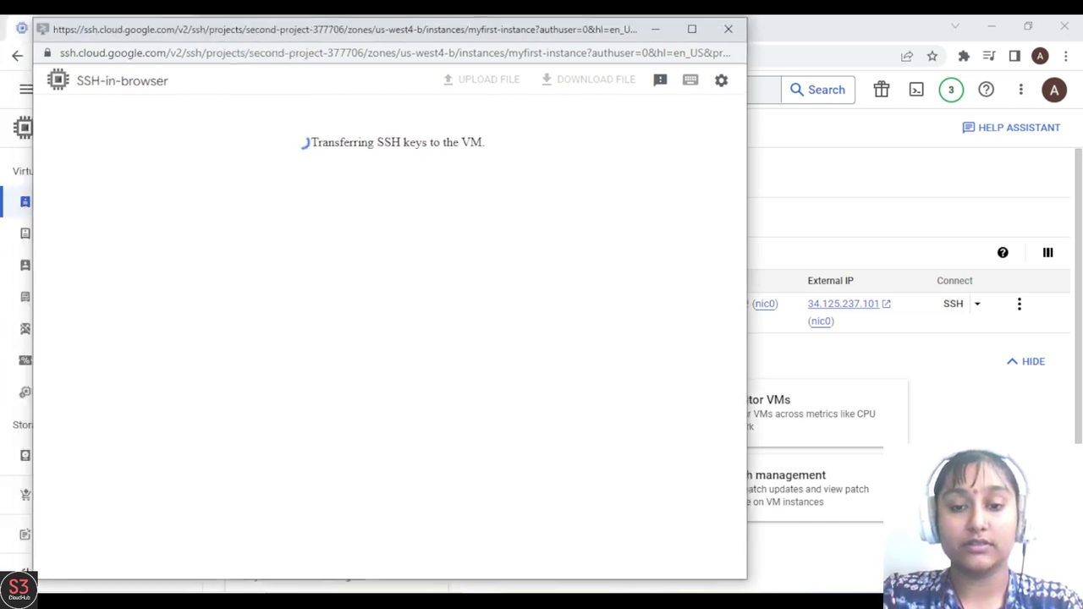
{"action": "left_click", "coordinate": [665, 586]}
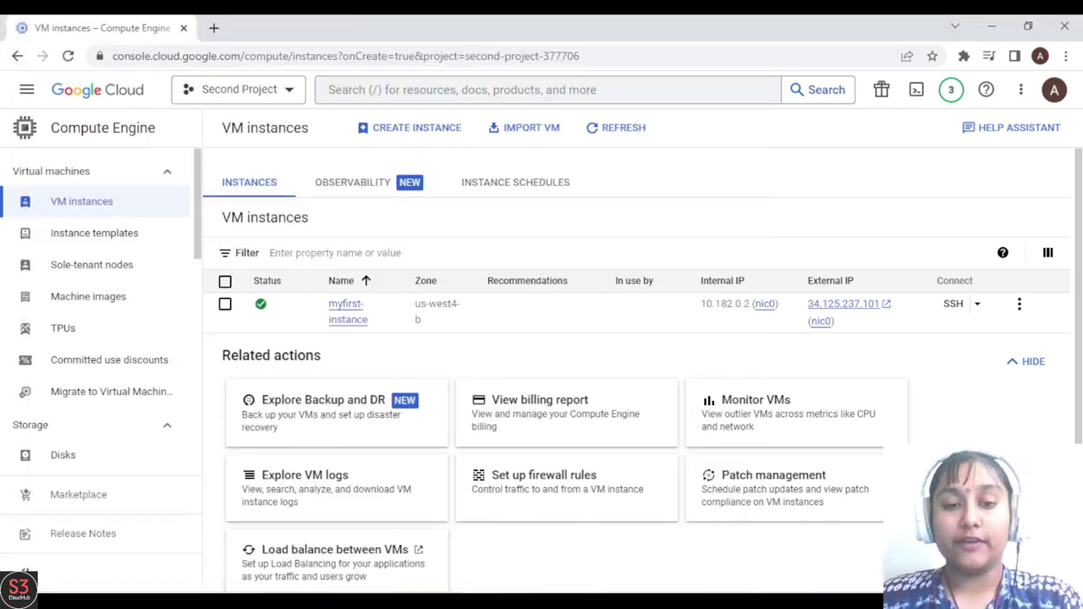
{"action": "mouse_move", "coordinate": [665, 592]}
{"action": "left_click", "coordinate": [652, 542]}
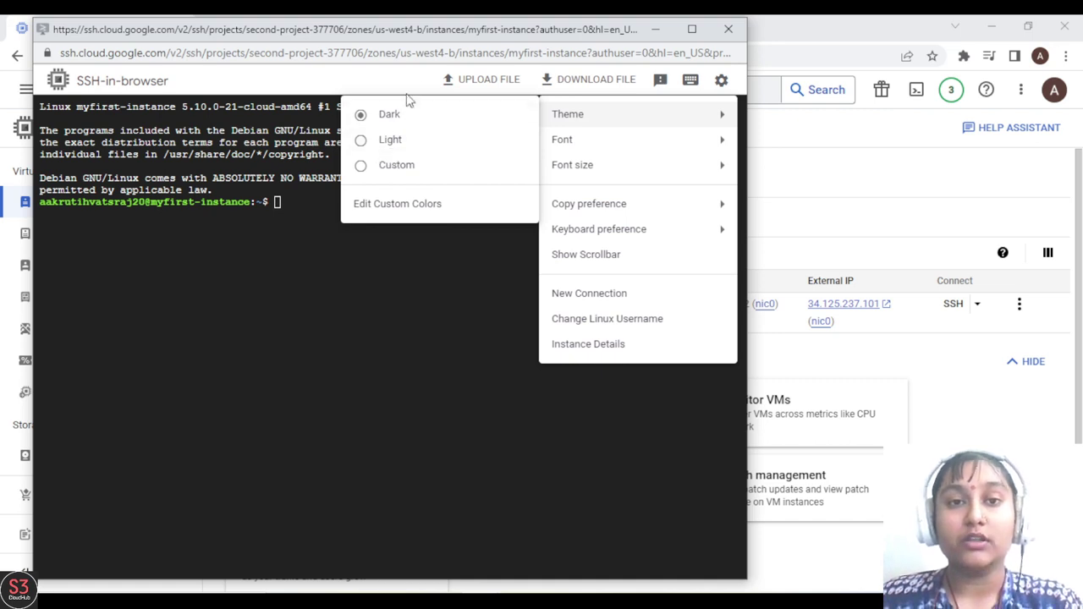
- Set the SSH terminal to the Light theme with the Largest font size and widen its window
{"action": "left_click", "coordinate": [383, 149]}
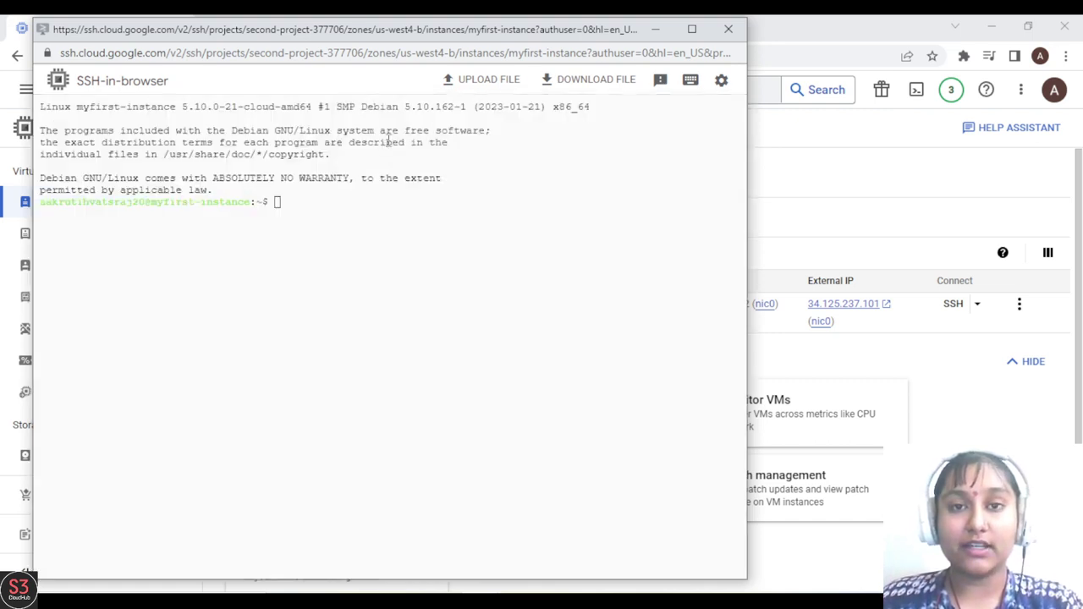
{"action": "left_click", "coordinate": [722, 81]}
{"action": "mouse_move", "coordinate": [557, 152]}
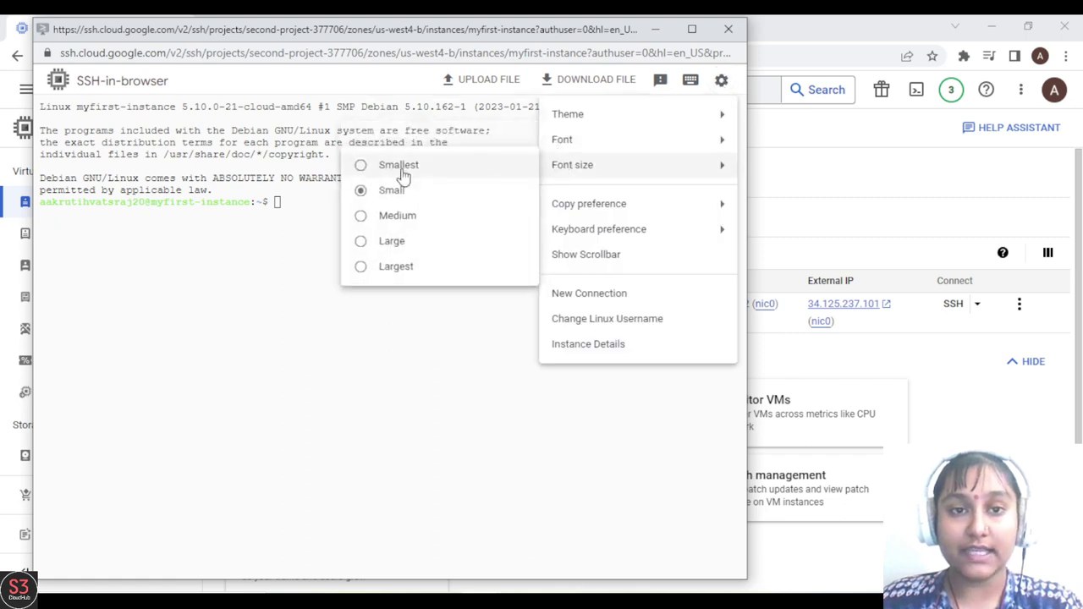
{"action": "left_click", "coordinate": [373, 268]}
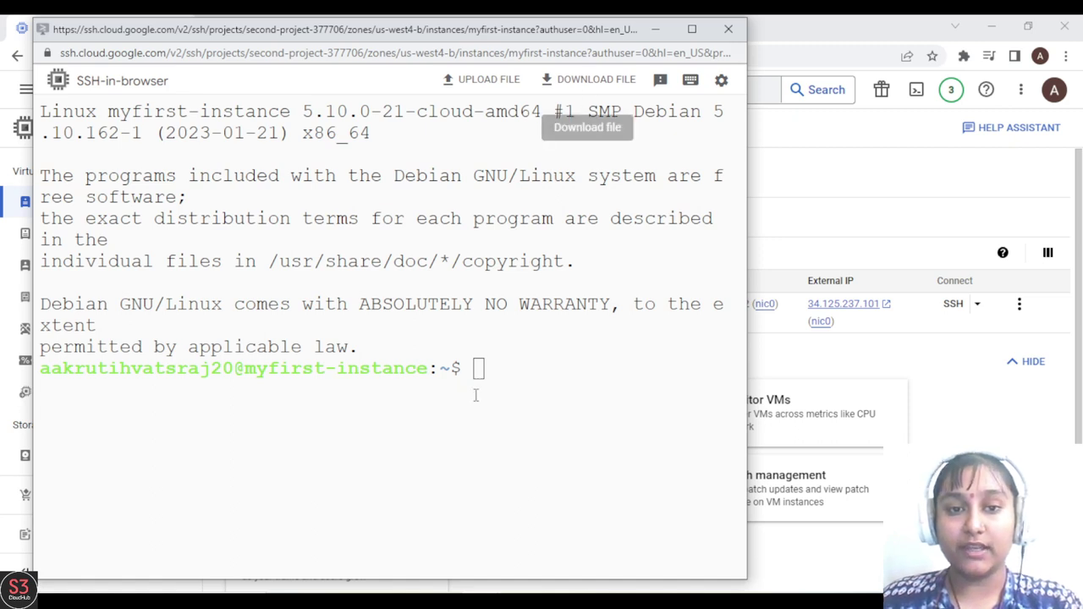
{"action": "left_click", "coordinate": [478, 367]}
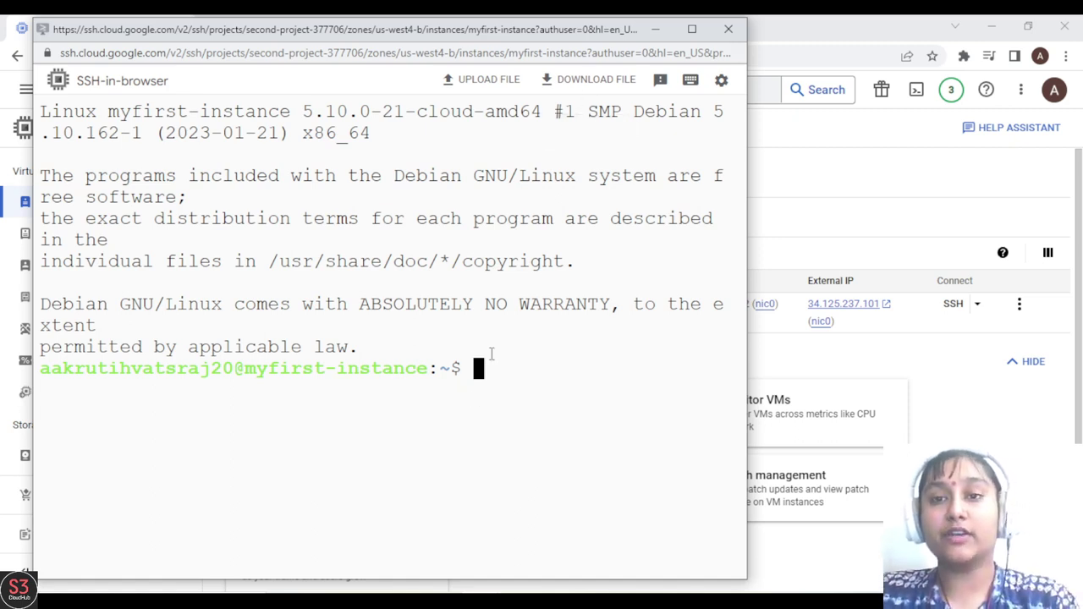
{"action": "left_click_drag", "start_coordinate": [748, 254], "coordinate": [899, 252]}
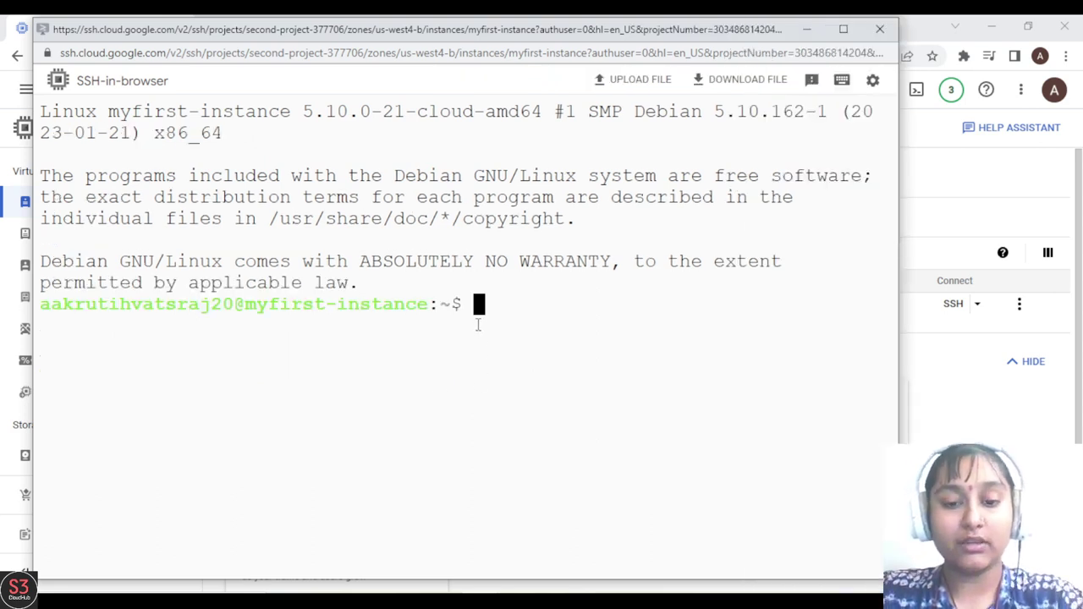
- Check which user is logged in to the VM by running whoami
{"action": "type", "text": "whoami"}
{"action": "key", "text": "Return"}
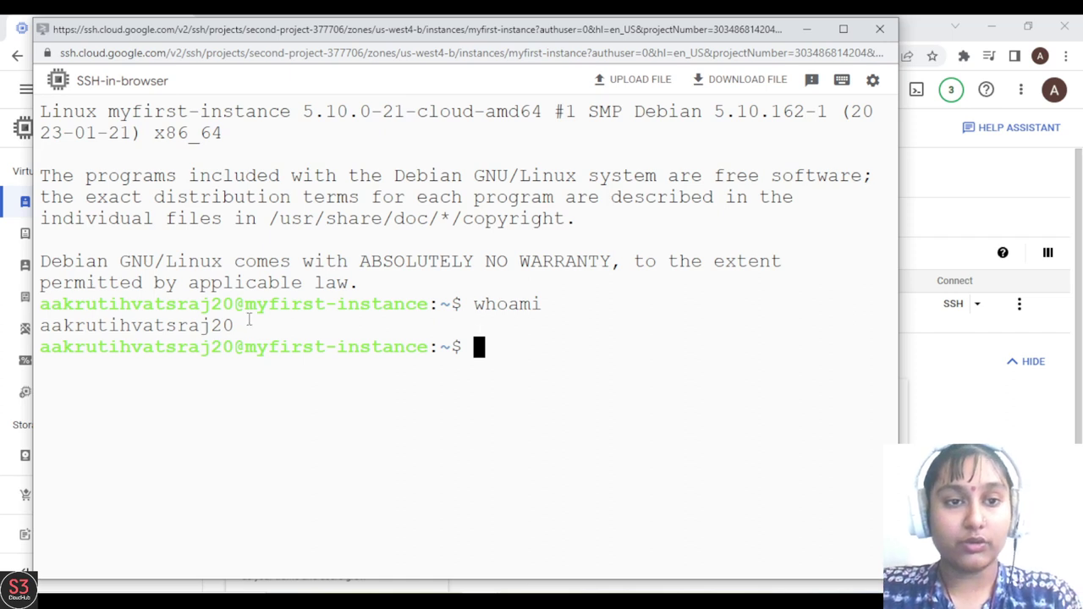
{"action": "left_click_drag", "start_coordinate": [249, 321], "coordinate": [41, 322]}
{"action": "left_click", "coordinate": [415, 323]}
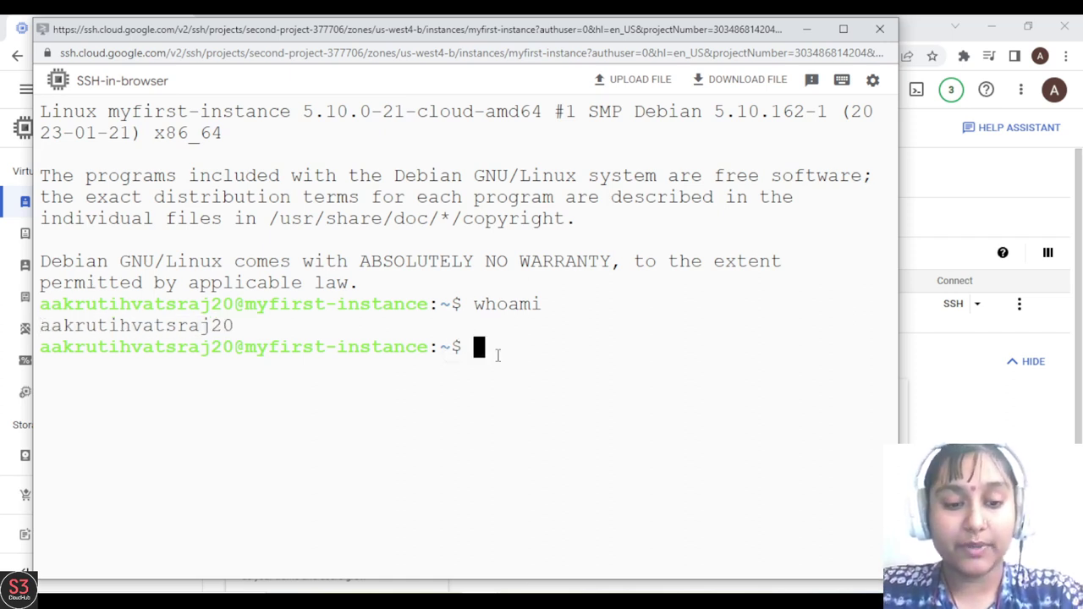
- Print the working directory with pwd and list its contents with ls
{"action": "type", "text": "pwd"}
{"action": "key", "text": "Return"}
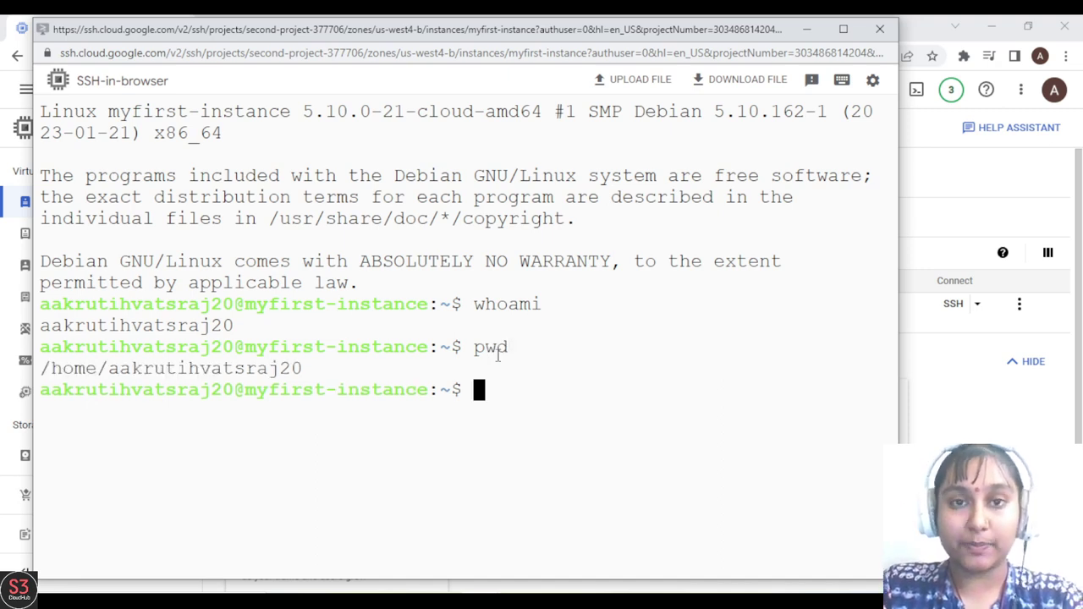
{"action": "left_click_drag", "start_coordinate": [329, 370], "coordinate": [38, 380]}
{"action": "left_click", "coordinate": [370, 364]}
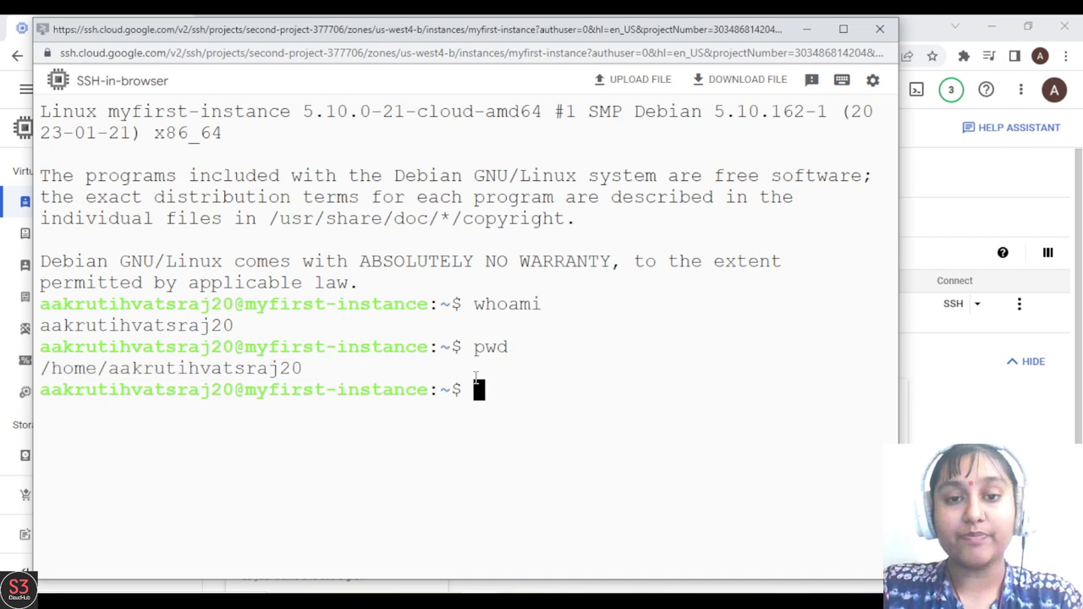
{"action": "type", "text": "ls"}
{"action": "key", "text": "Return"}
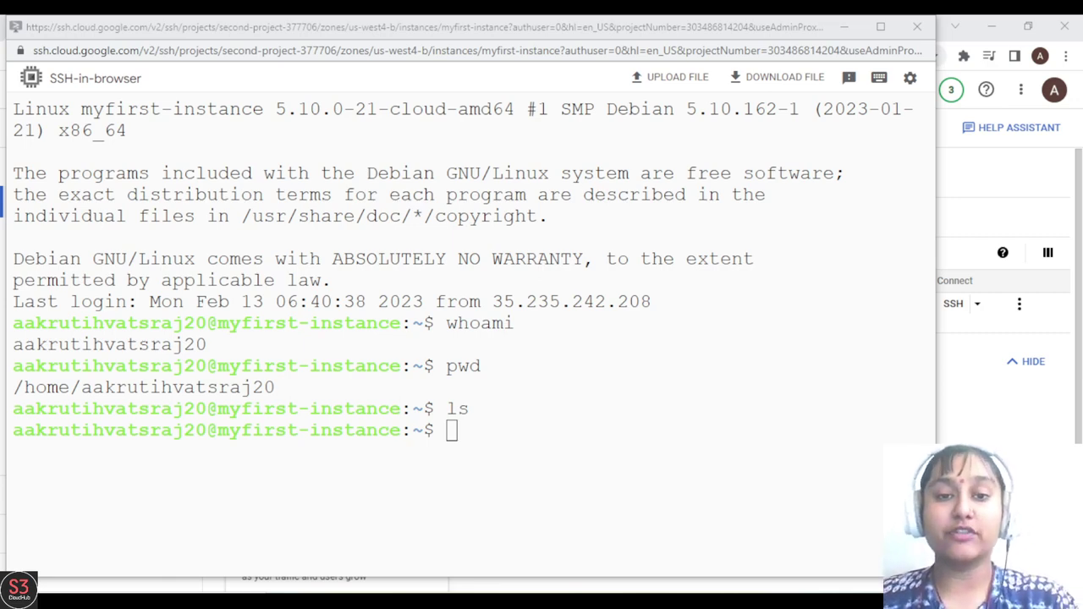
- Switch to the root user on the VM with sudo su
{"action": "left_click", "coordinate": [483, 428]}
{"action": "type", "text": "sudo "}
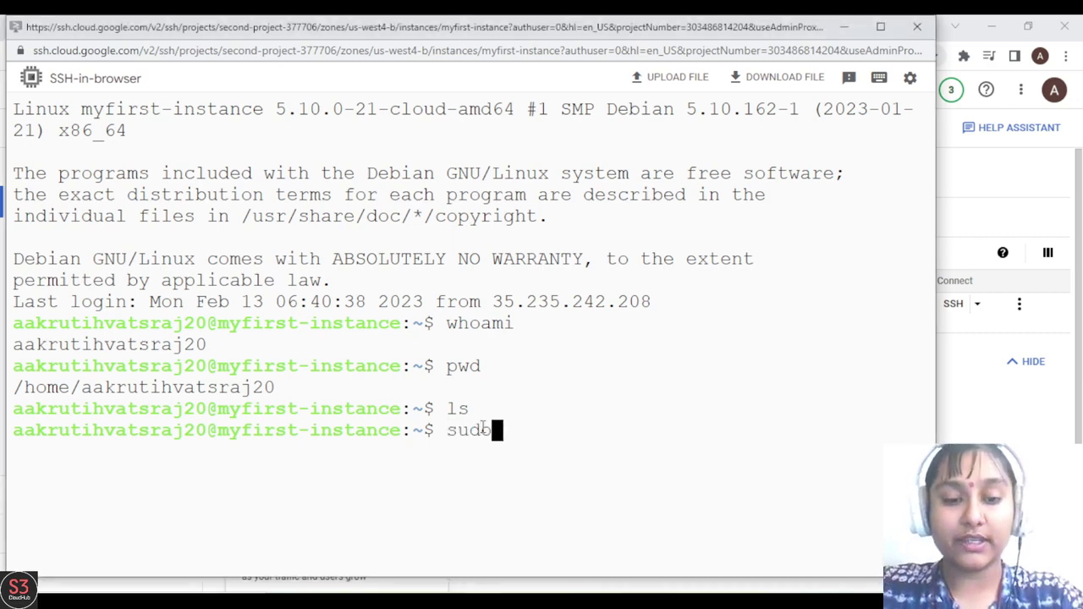
{"action": "type", "text": "su"}
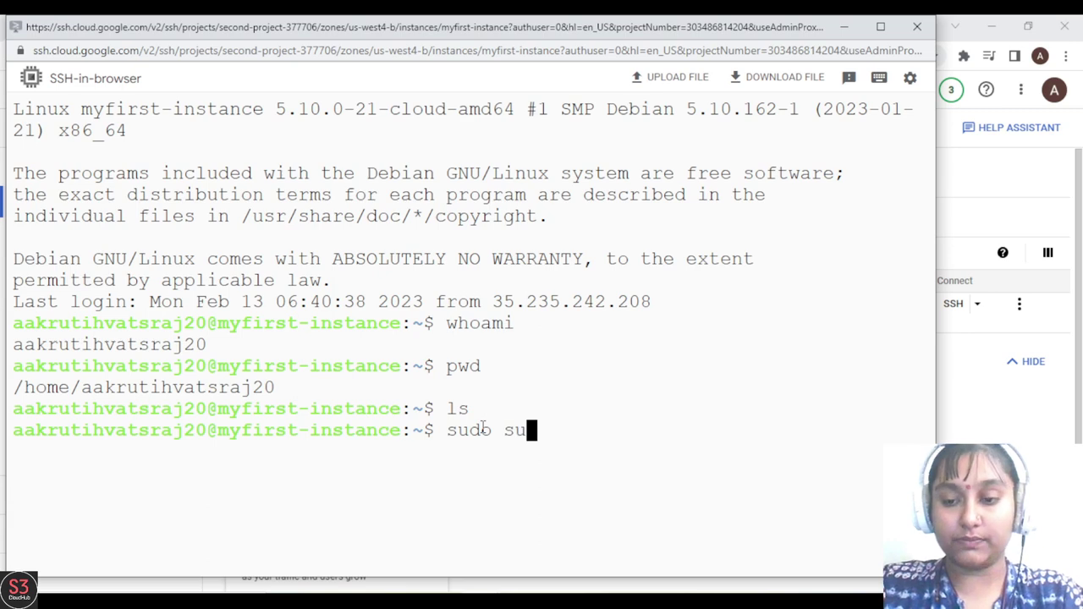
{"action": "key", "text": "Return"}
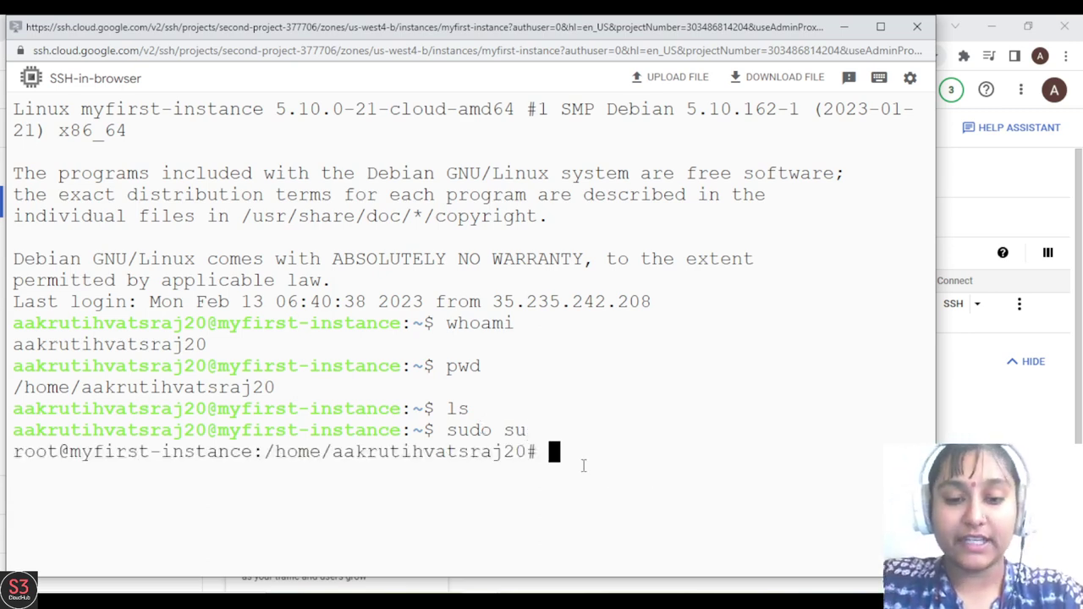
- Refresh the VM's package lists with apt update and clear the terminal
{"action": "type", "text": "apt up"}
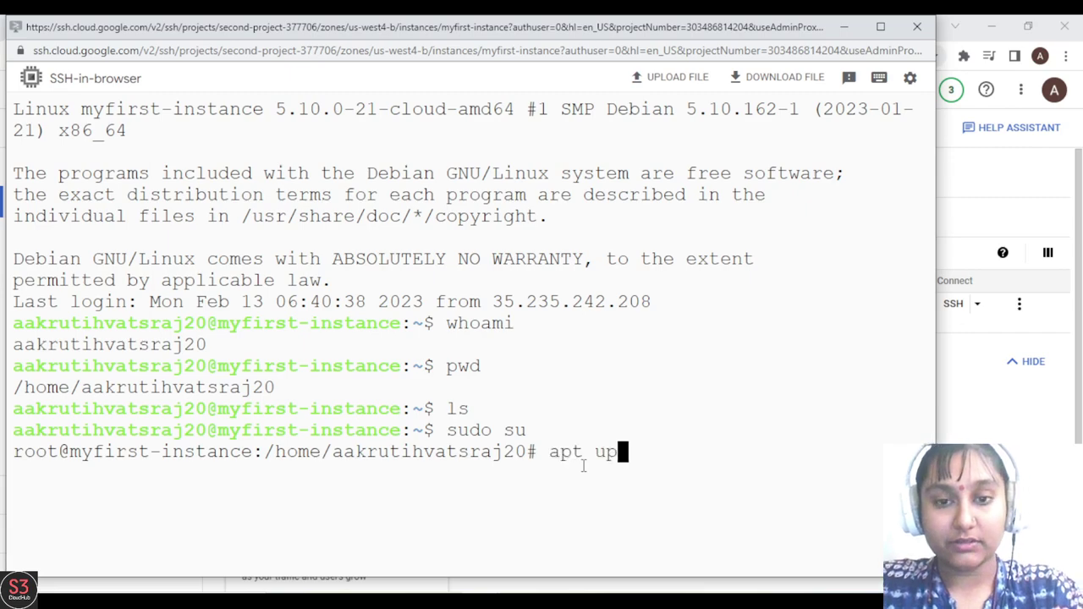
{"action": "type", "text": "date"}
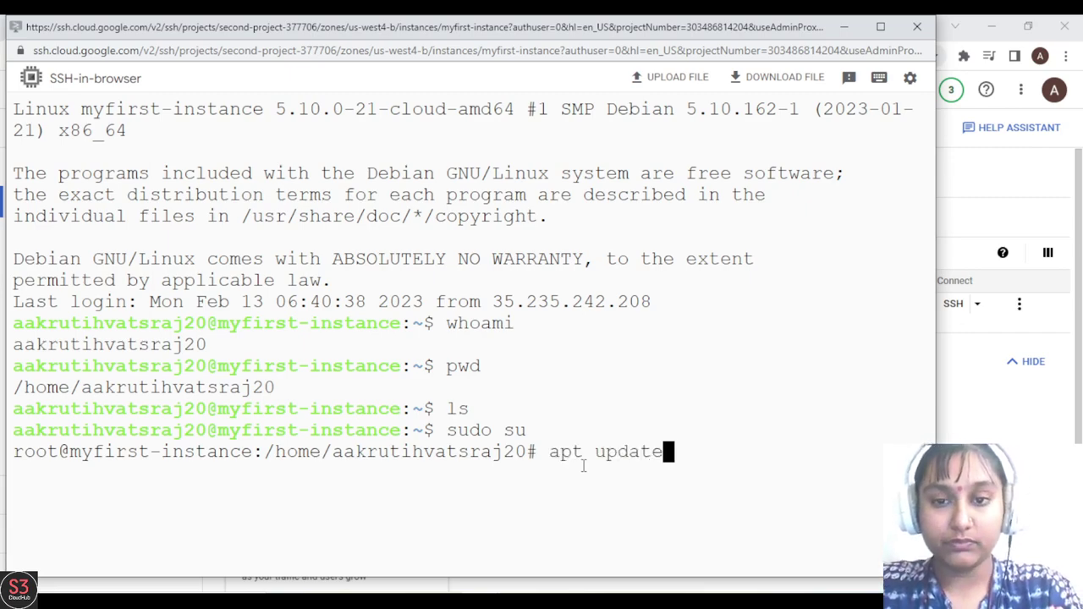
{"action": "key", "text": "Return"}
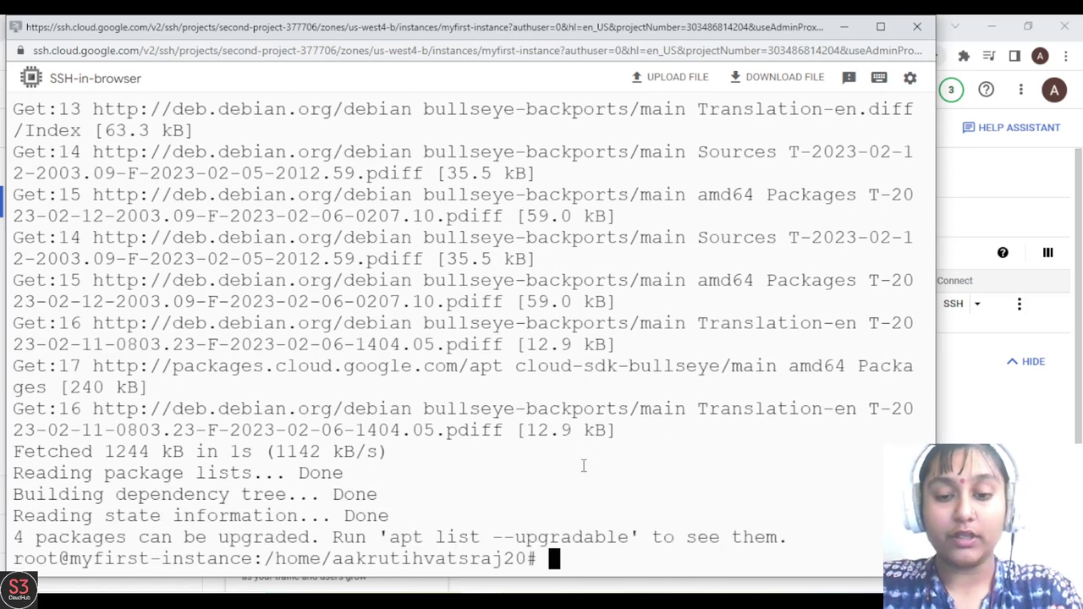
{"action": "type", "text": "clear"}
{"action": "key", "text": "Return"}
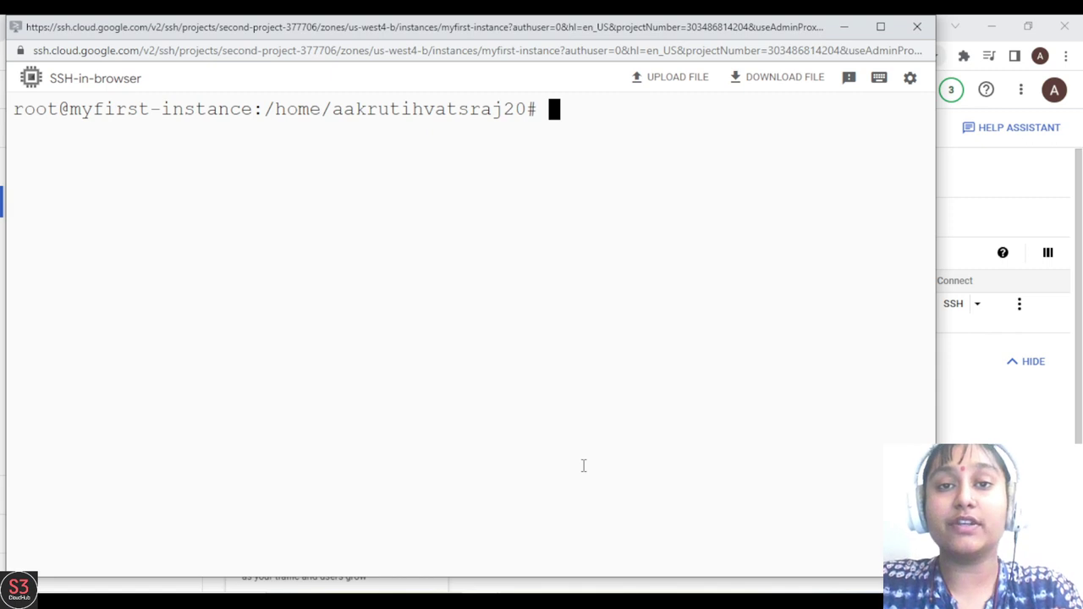
- Install the Apache web server with apt install apache2 and answer y to continue
{"action": "type", "text": "a"}
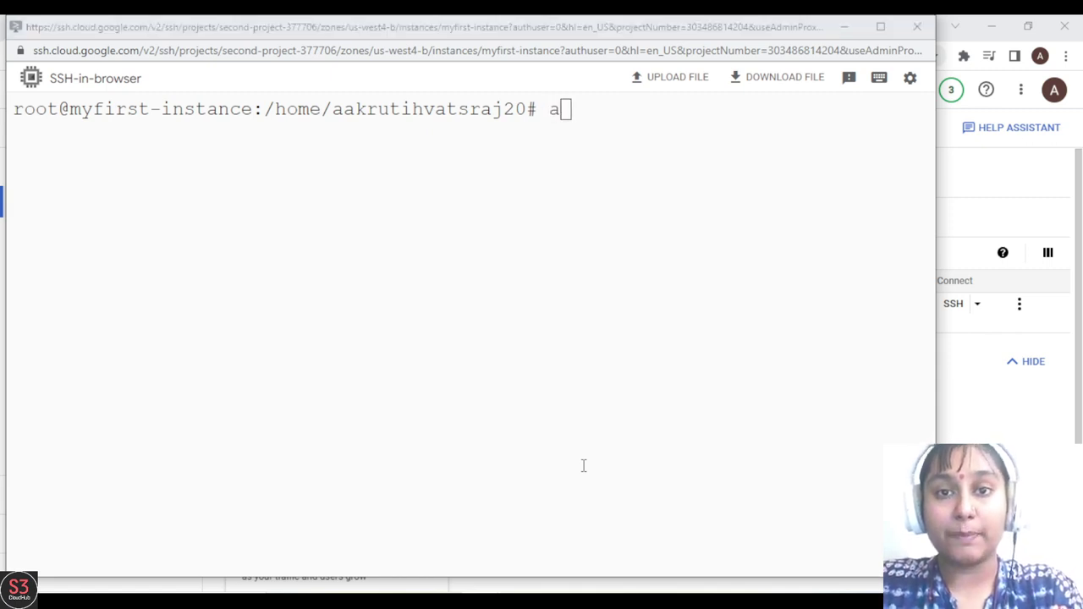
{"action": "left_click", "coordinate": [598, 290]}
{"action": "type", "text": "pt ins"}
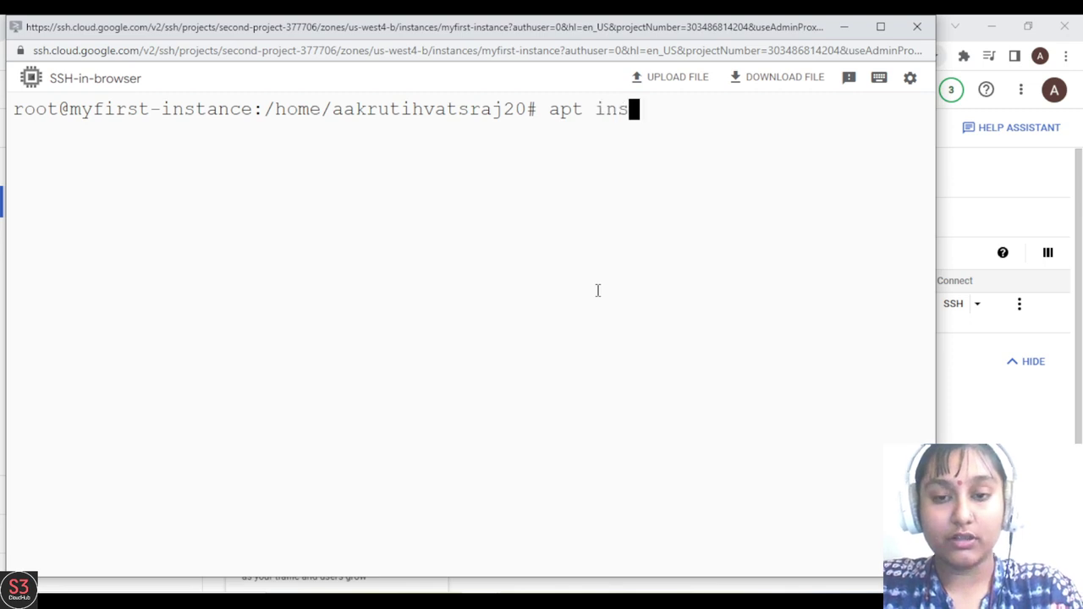
{"action": "type", "text": "tall apache2"}
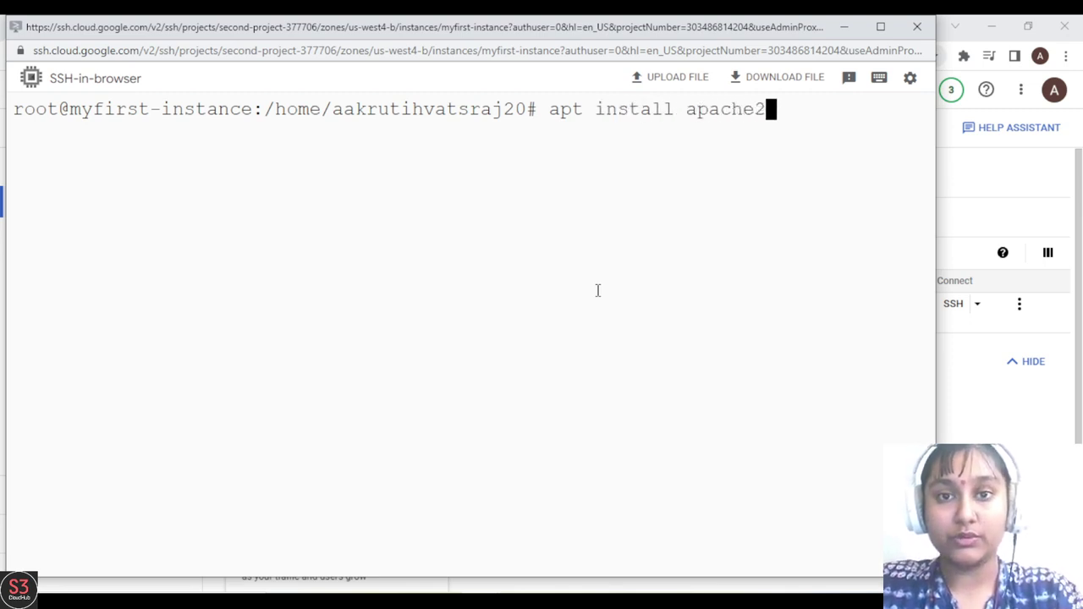
{"action": "key", "text": "Return"}
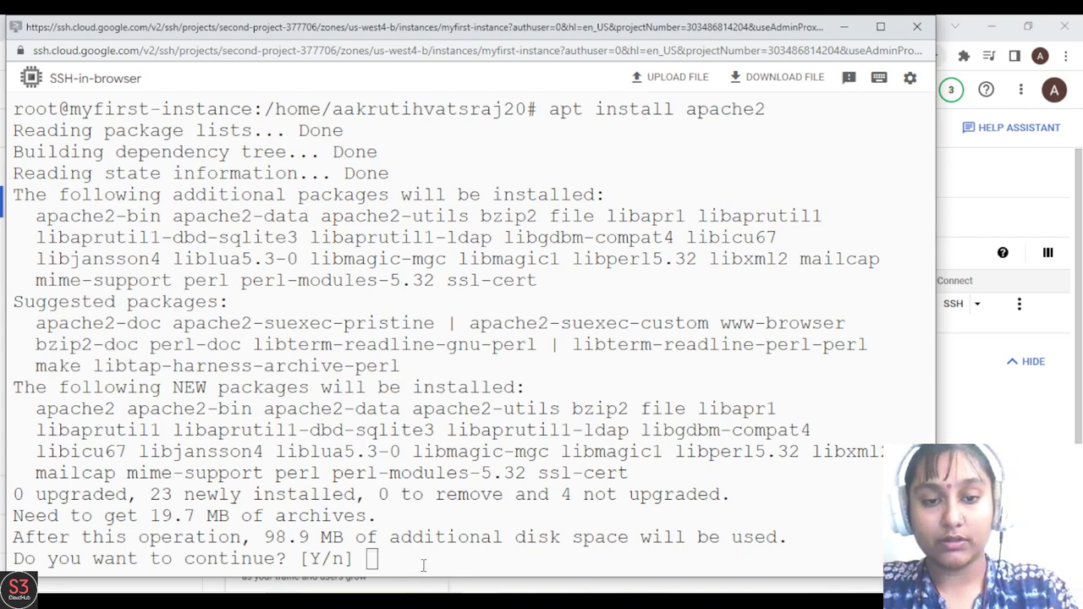
{"action": "type", "text": "y"}
{"action": "key", "text": "Return"}
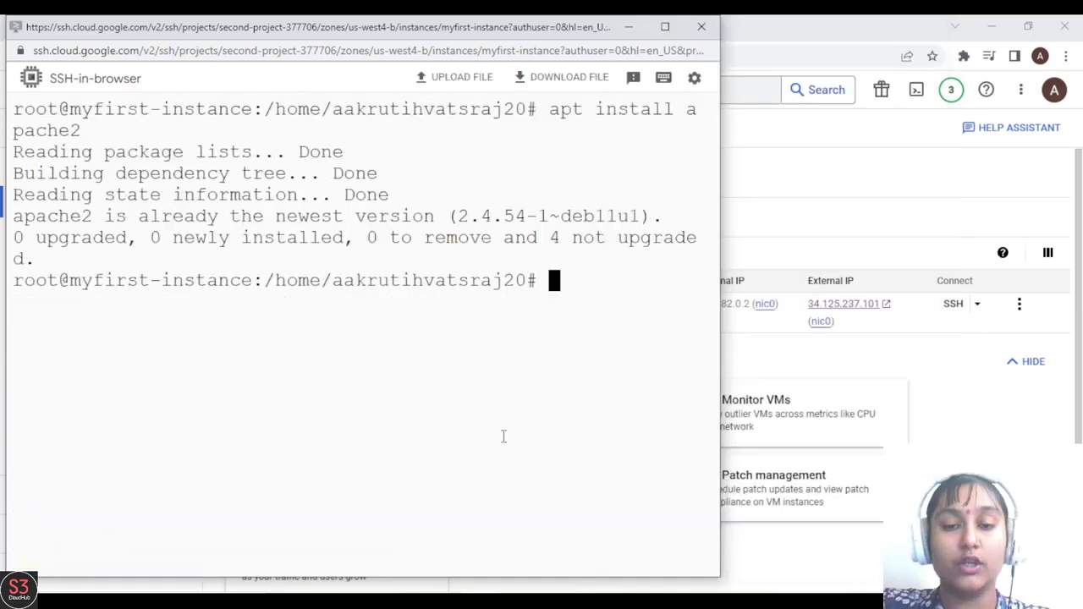
{"action": "type", "text": "8"}
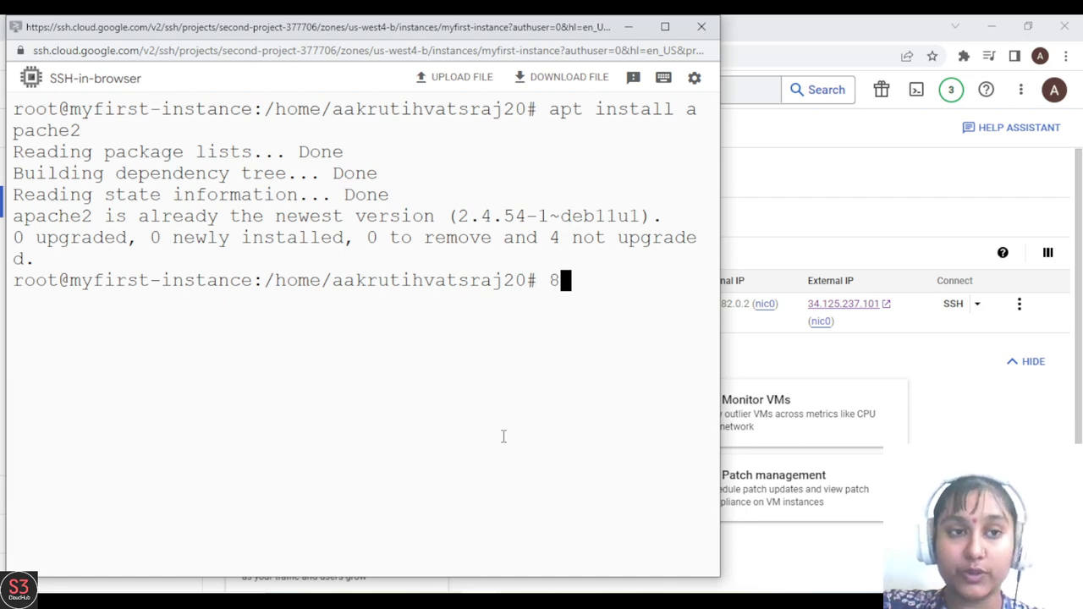
{"action": "key", "text": "BackSpace"}
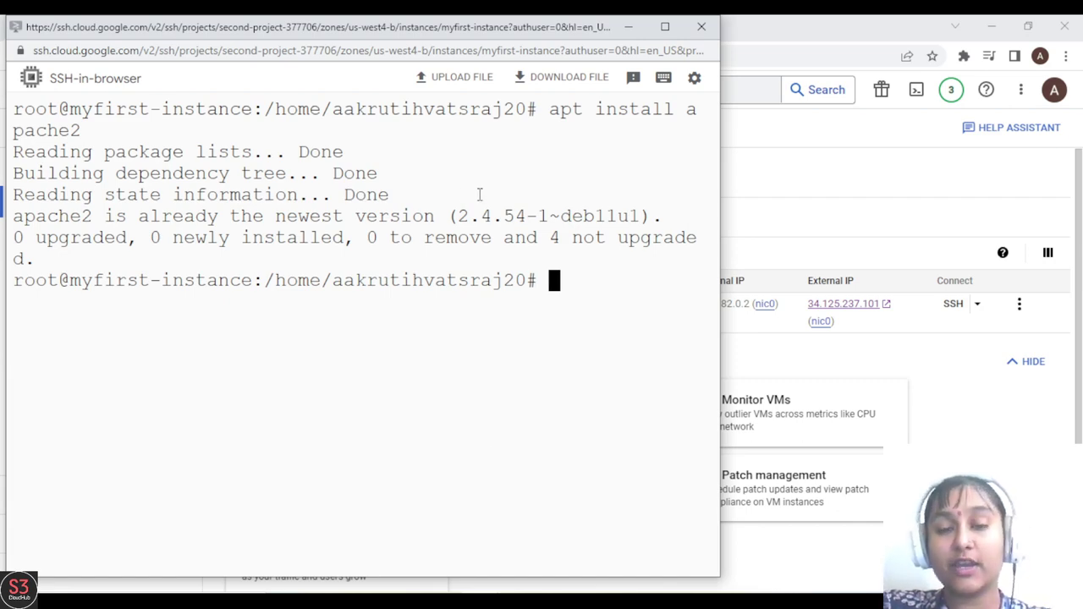
- Open myfirst-instance's external IP address in the browser and read the Apache default page, including the location of its index.html file
{"action": "left_click", "coordinate": [633, 26]}
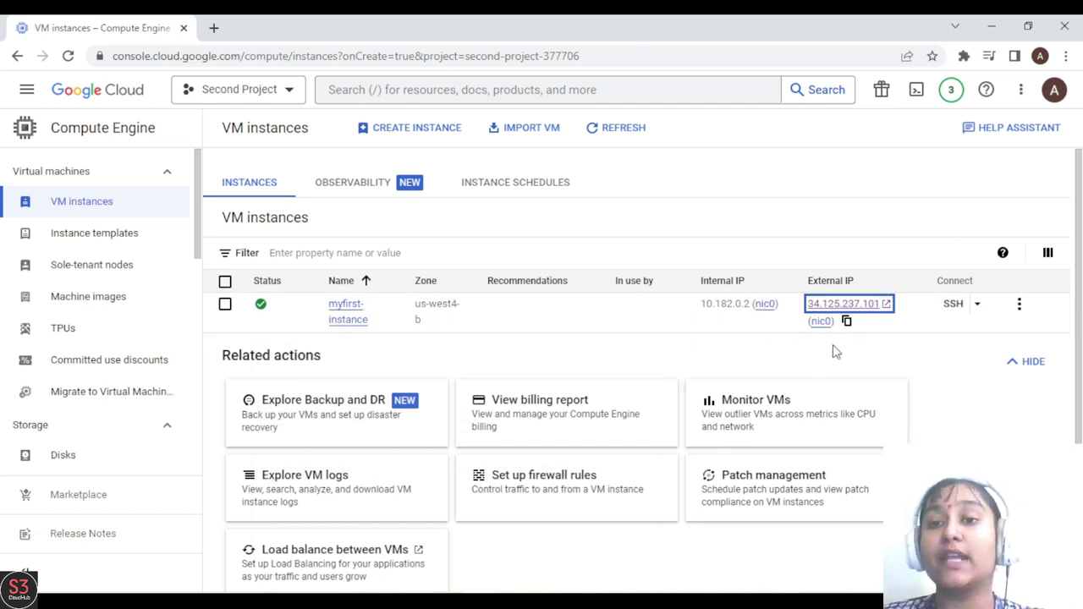
{"action": "left_click", "coordinate": [845, 305]}
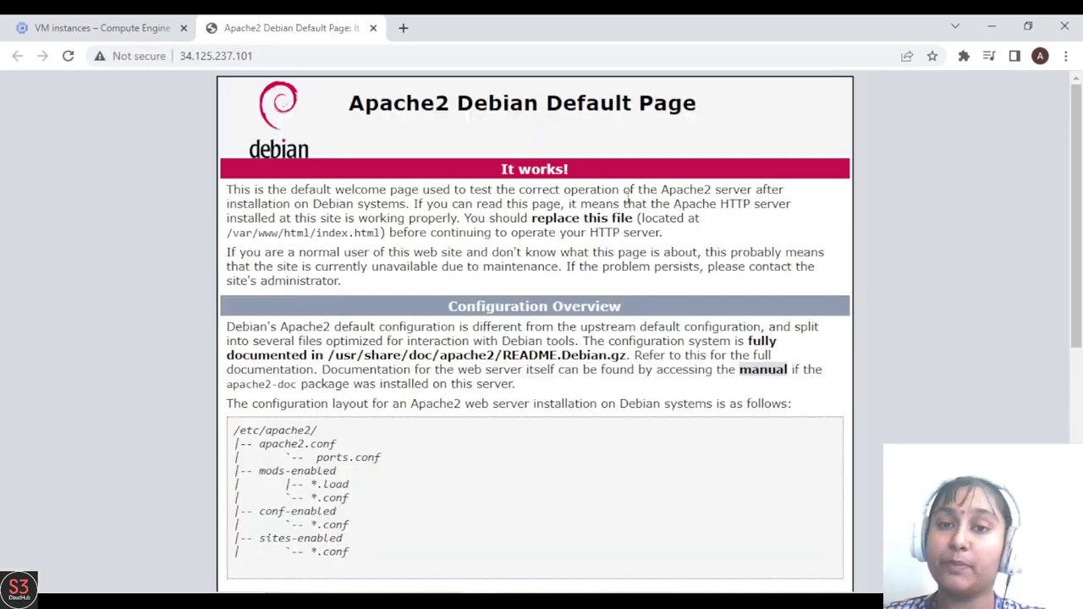
{"action": "left_click_drag", "start_coordinate": [548, 103], "coordinate": [684, 103]}
{"action": "left_click", "coordinate": [684, 104]}
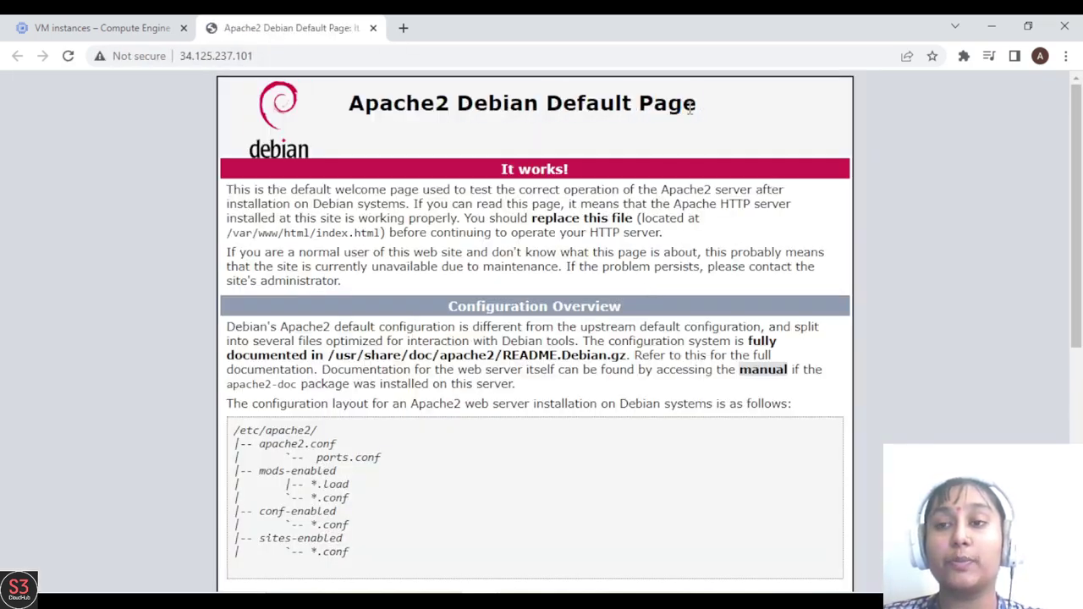
{"action": "mouse_move", "coordinate": [1079, 173]}
{"action": "left_mouse_down"}
{"action": "mouse_move", "coordinate": [1079, 200]}
{"action": "mouse_move", "coordinate": [1079, 178]}
{"action": "left_mouse_up"}
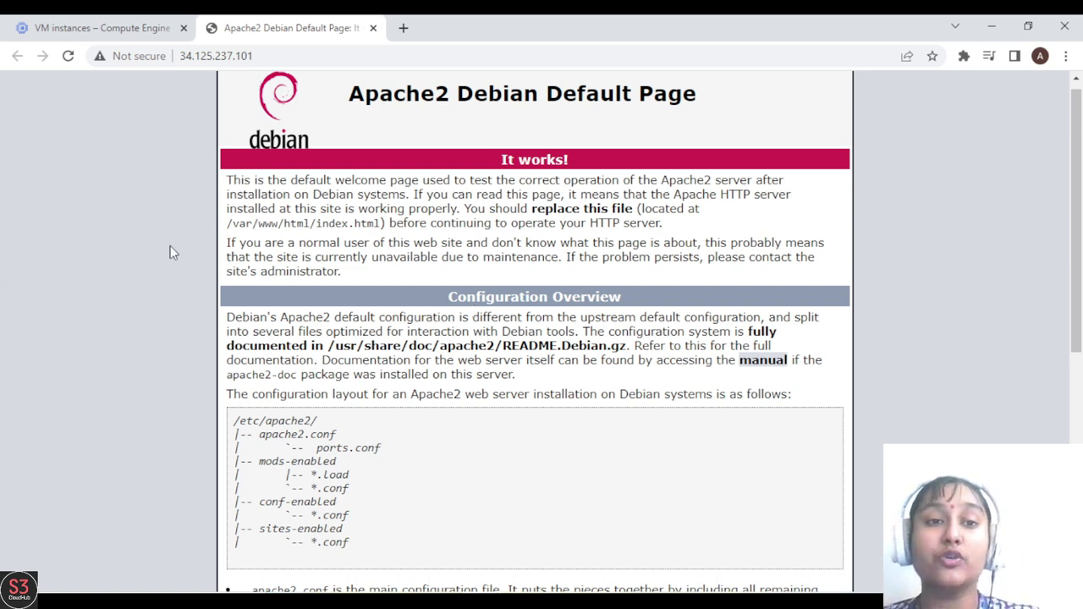
{"action": "left_click_drag", "start_coordinate": [227, 223], "coordinate": [382, 222]}
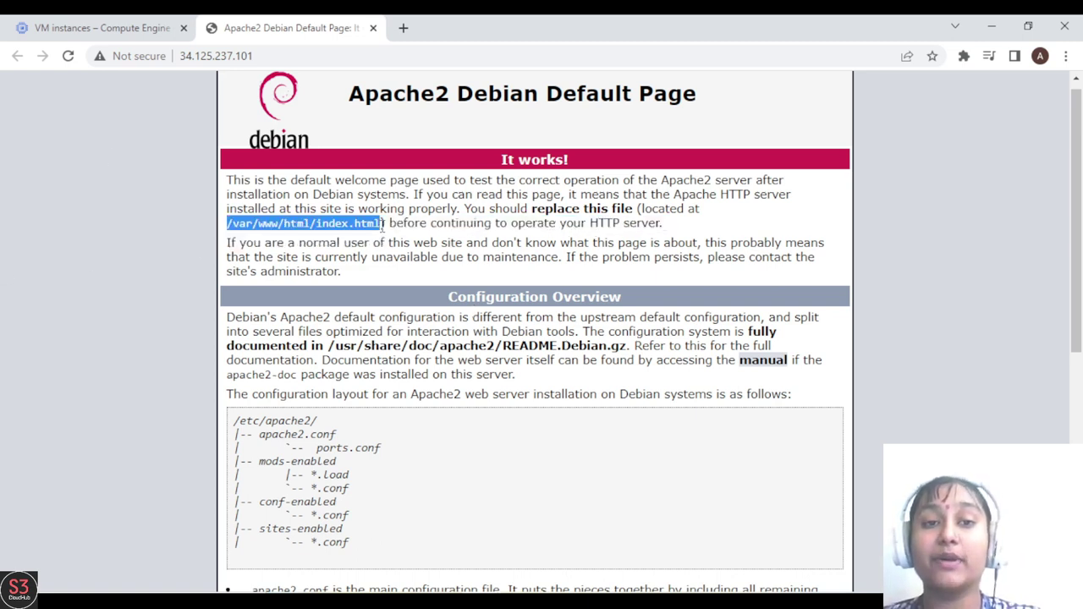
{"action": "left_click", "coordinate": [383, 223]}
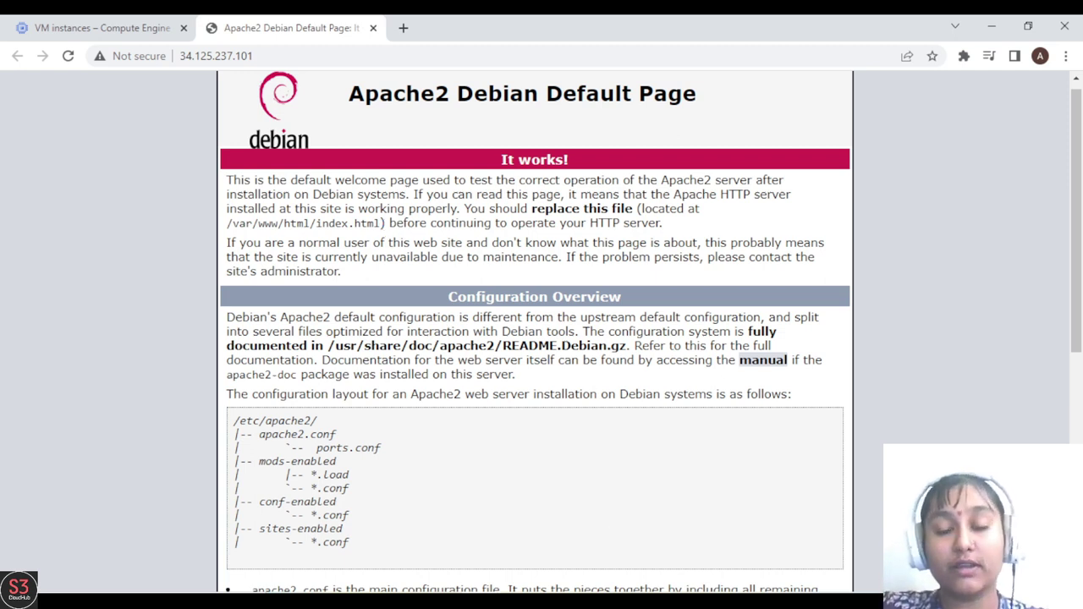
{"action": "scroll", "coordinate": [535, 321], "scroll_direction": "up", "scroll_amount": 1}
- Return to the VM's SSH terminal window and clear its output
{"action": "mouse_move", "coordinate": [484, 599]}
{"action": "left_click", "coordinate": [629, 496]}
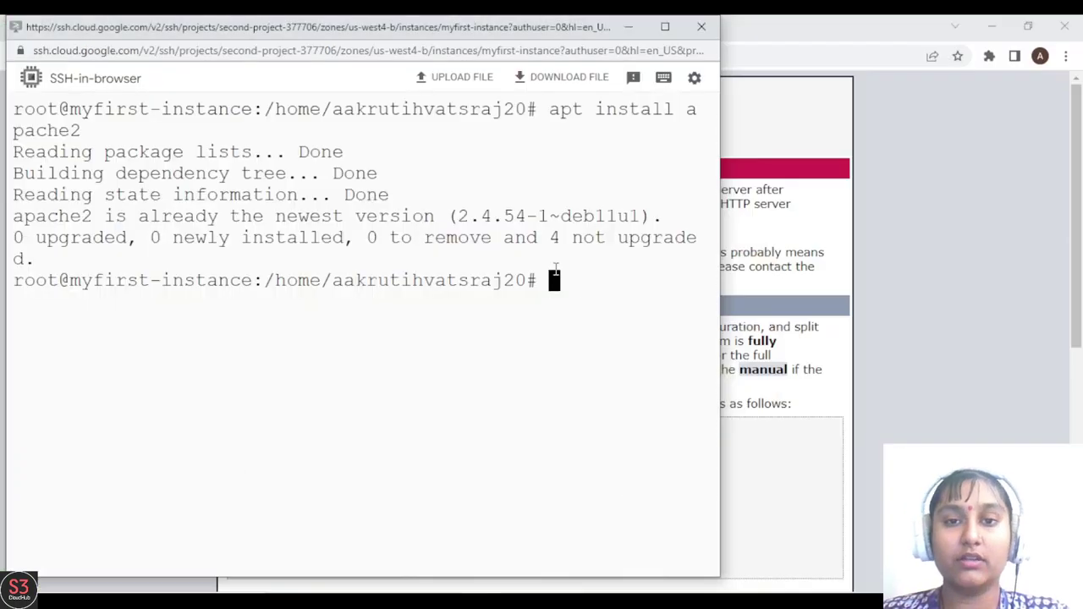
{"action": "type", "text": "clear"}
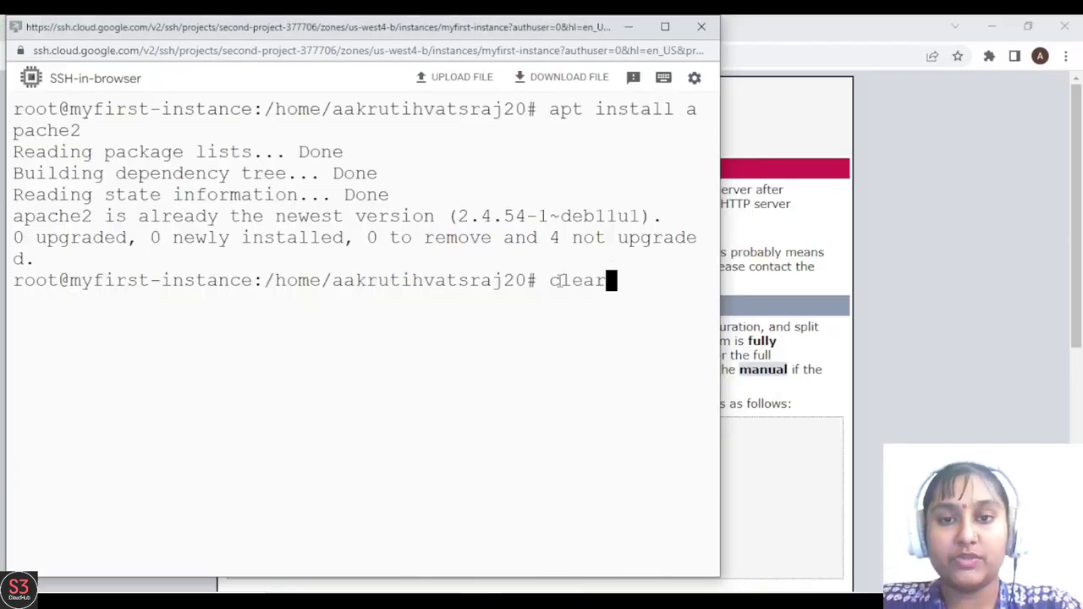
{"action": "key", "text": "Return"}
- List the contents of the /var/www/html directory with ls
{"action": "type", "text": "ls /v"}
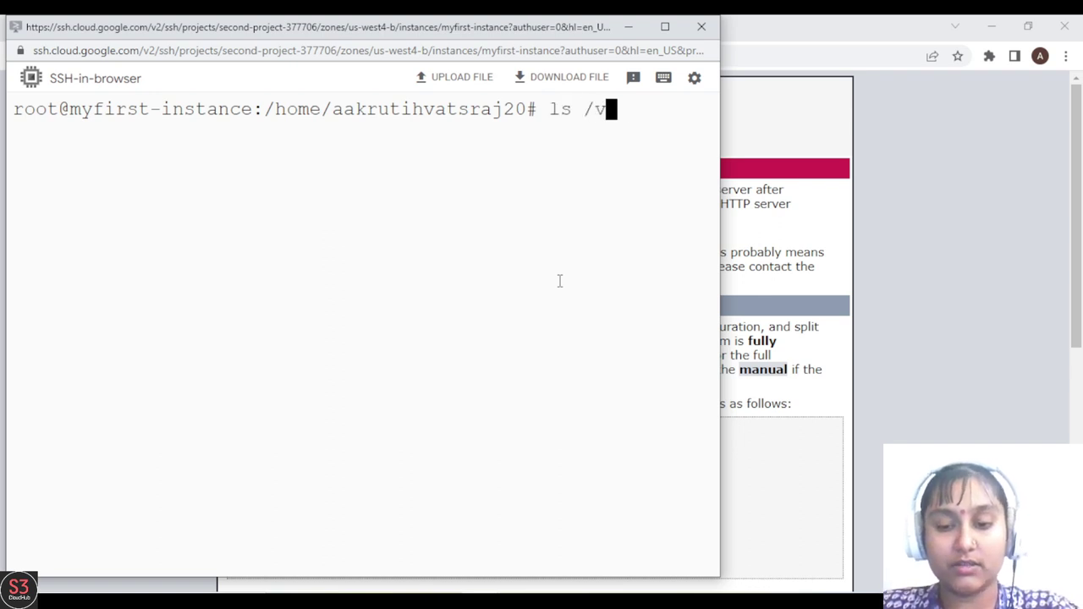
{"action": "type", "text": "ar/www"}
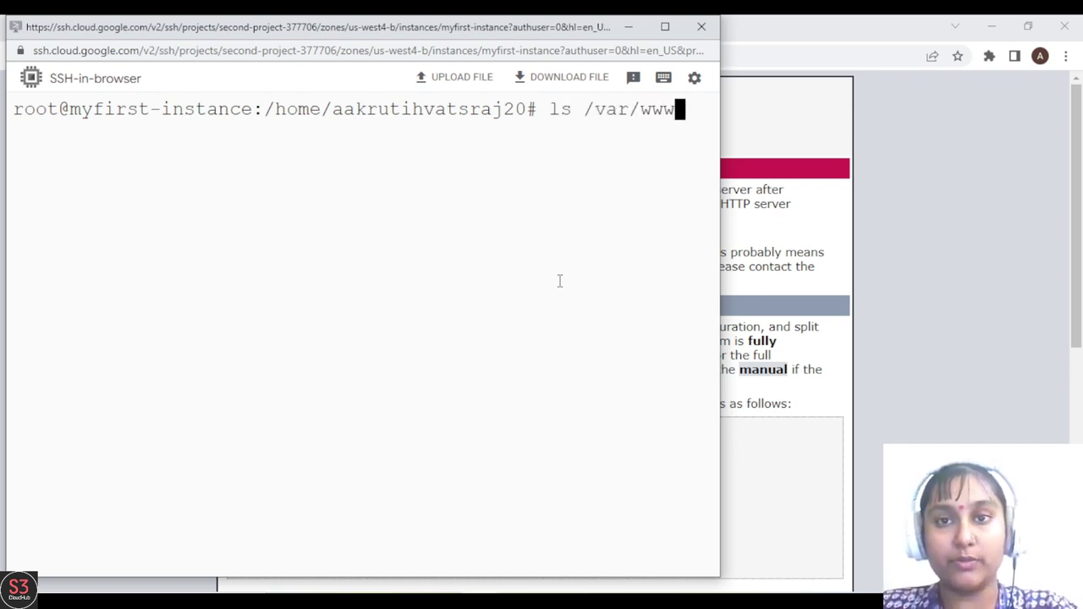
{"action": "type", "text": "/html"}
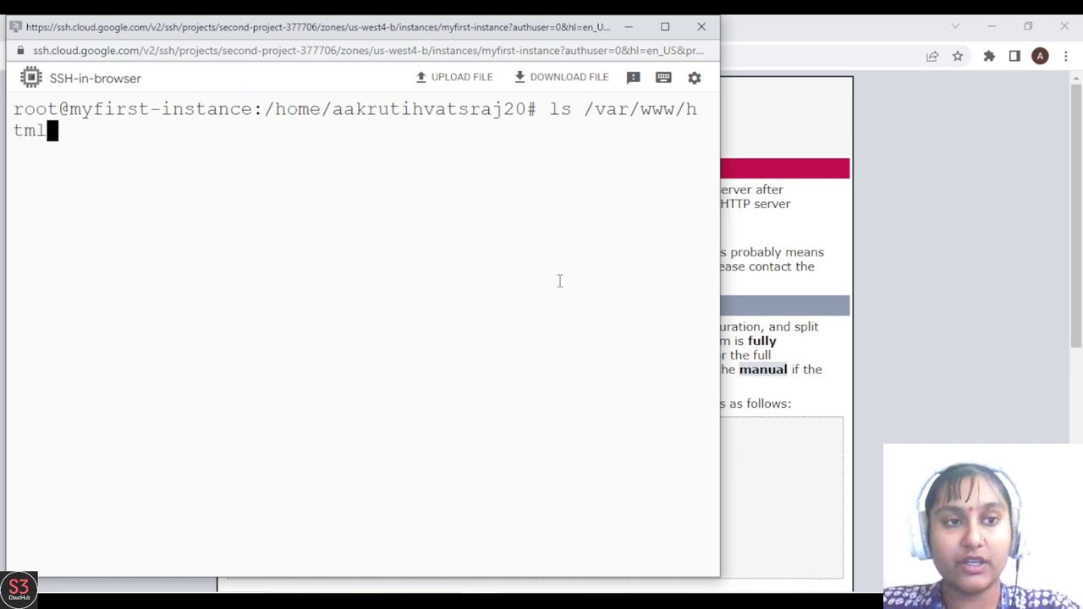
{"action": "key", "text": "Return"}
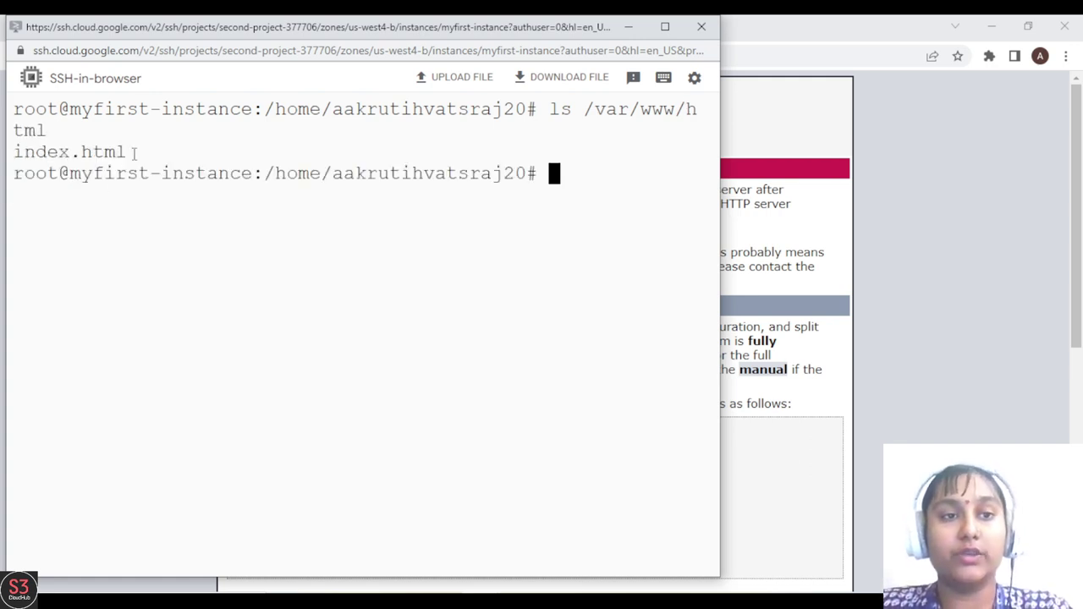
{"action": "double_click", "coordinate": [103, 151]}
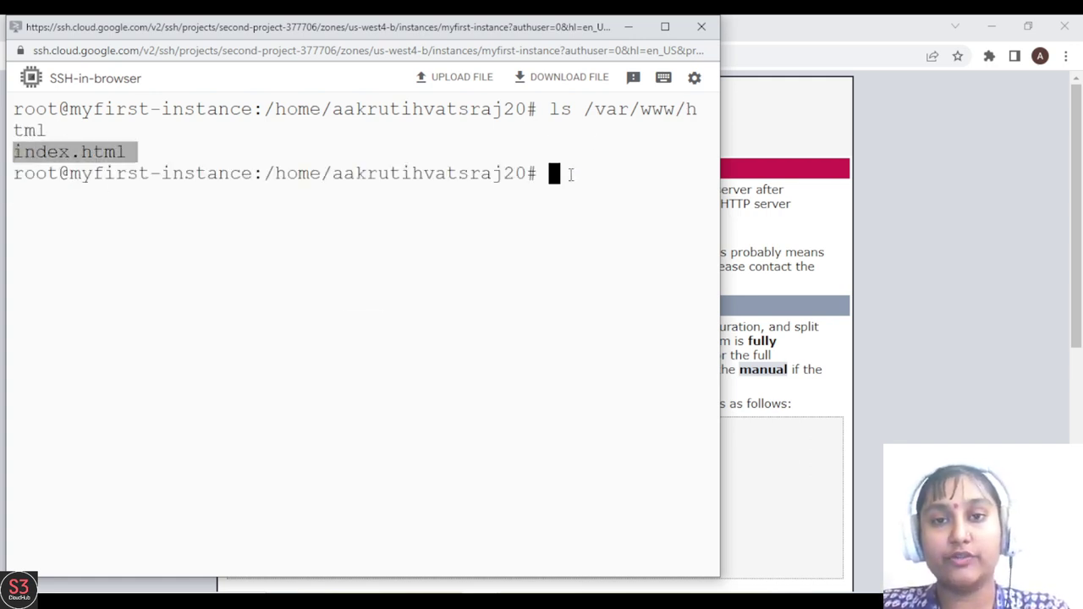
{"action": "left_click", "coordinate": [567, 176]}
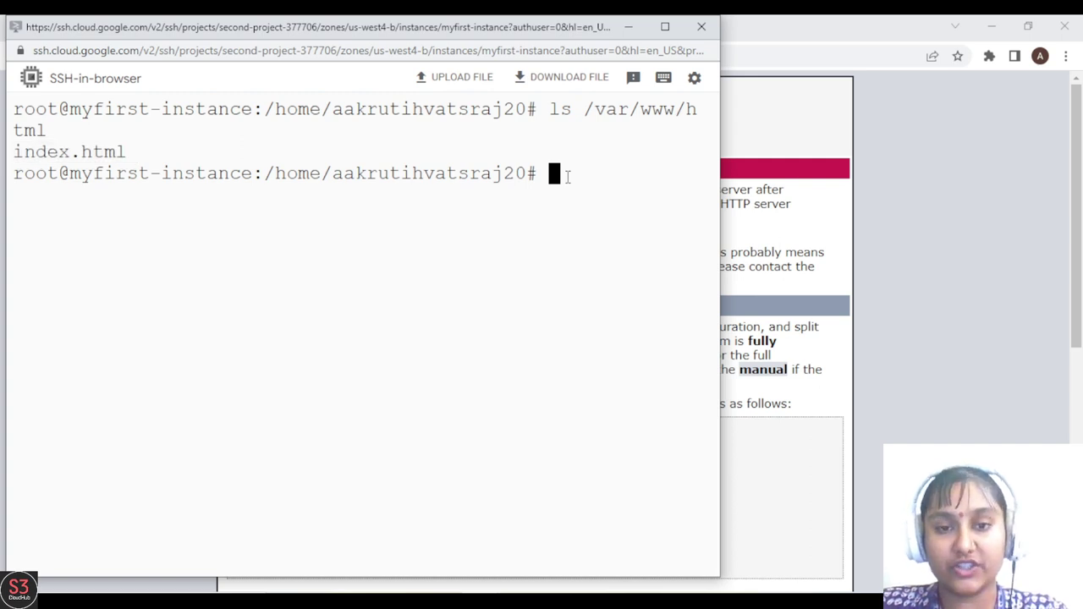
- Print the text "Hello world" in the terminal with echo
{"action": "type", "text": "echo '"}
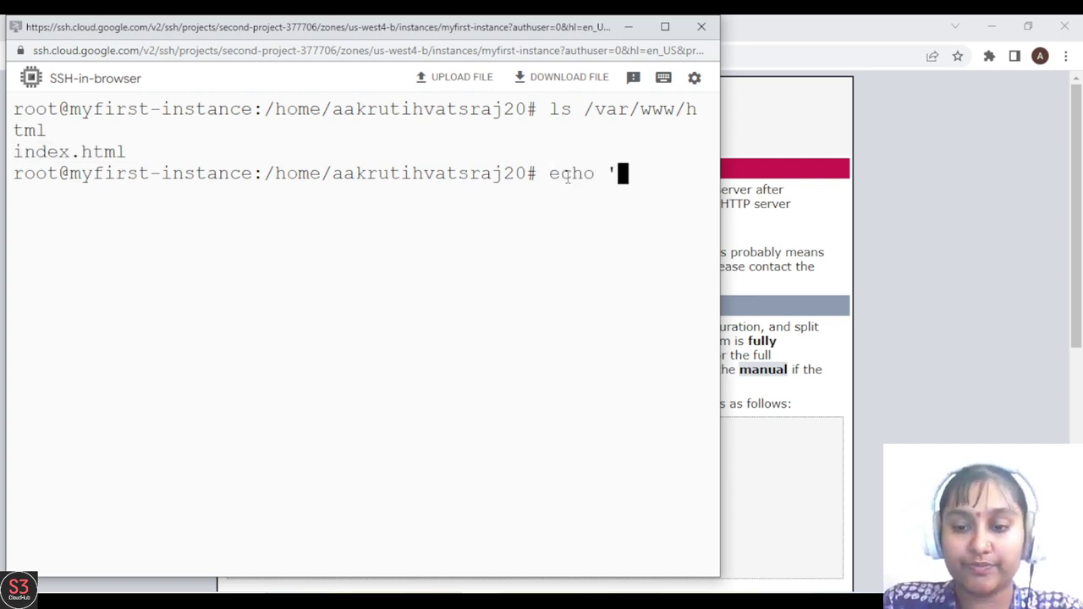
{"action": "key", "text": "BackSpace"}
{"action": "type", "text": "\"Hello world\""}
{"action": "key", "text": "Return"}
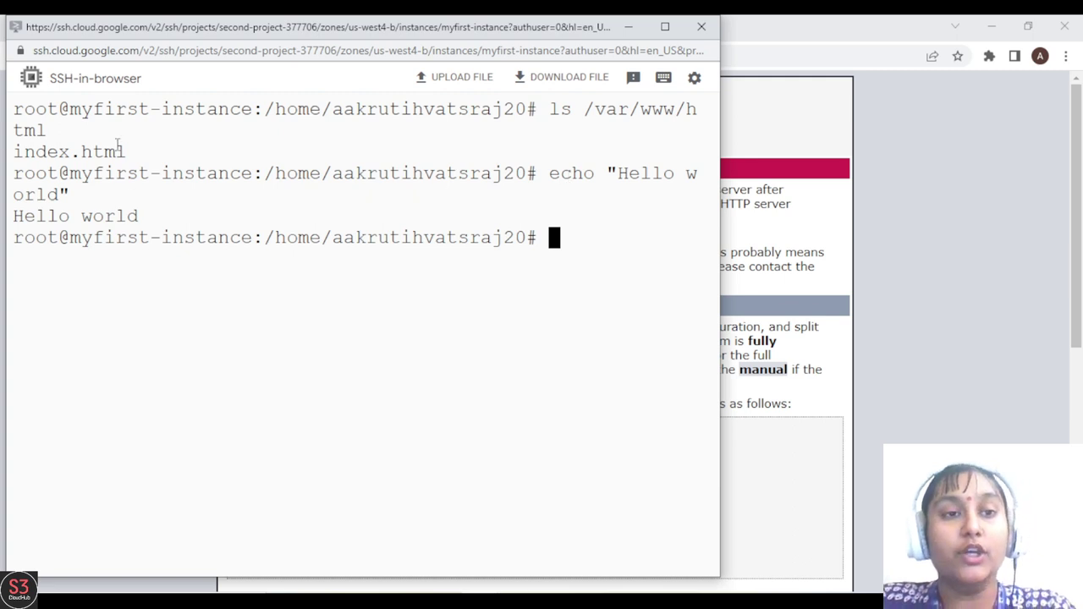
{"action": "left_click_drag", "start_coordinate": [141, 211], "coordinate": [9, 229]}
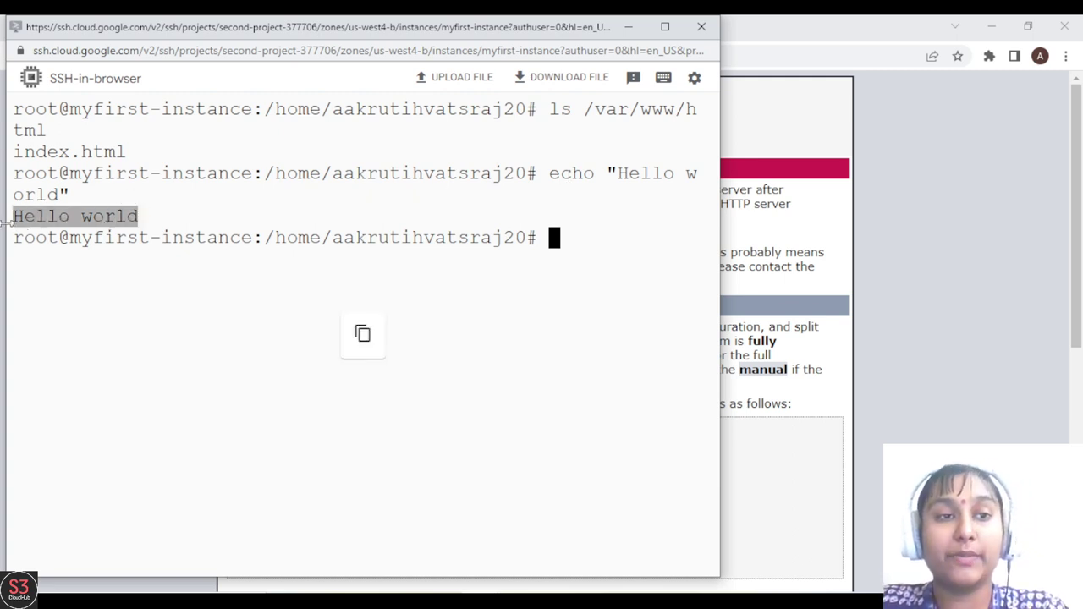
{"action": "left_click_drag", "start_coordinate": [131, 151], "coordinate": [39, 153]}
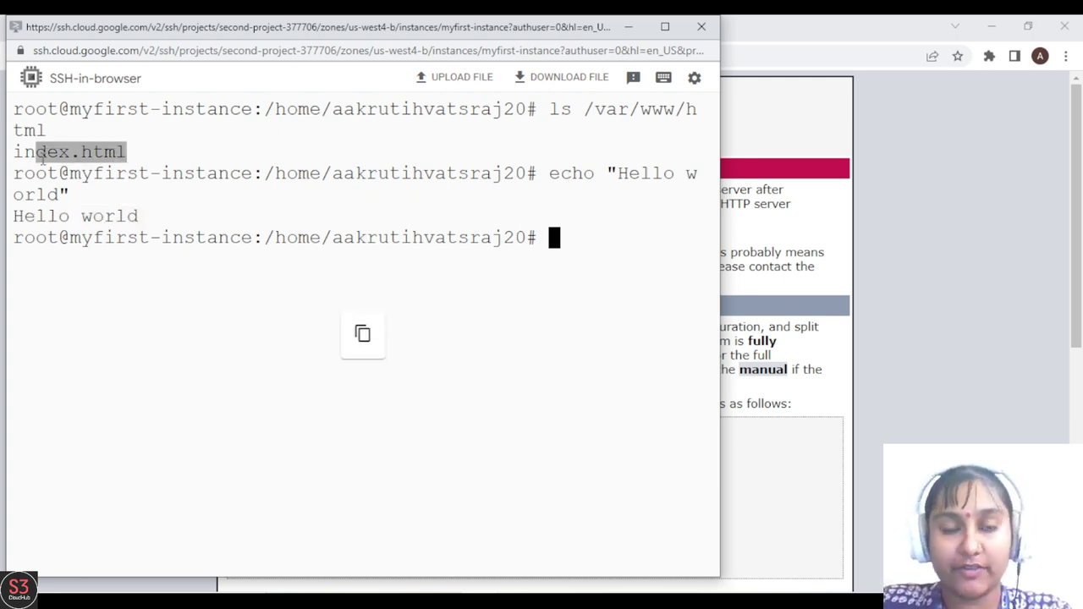
{"action": "left_click", "coordinate": [361, 179]}
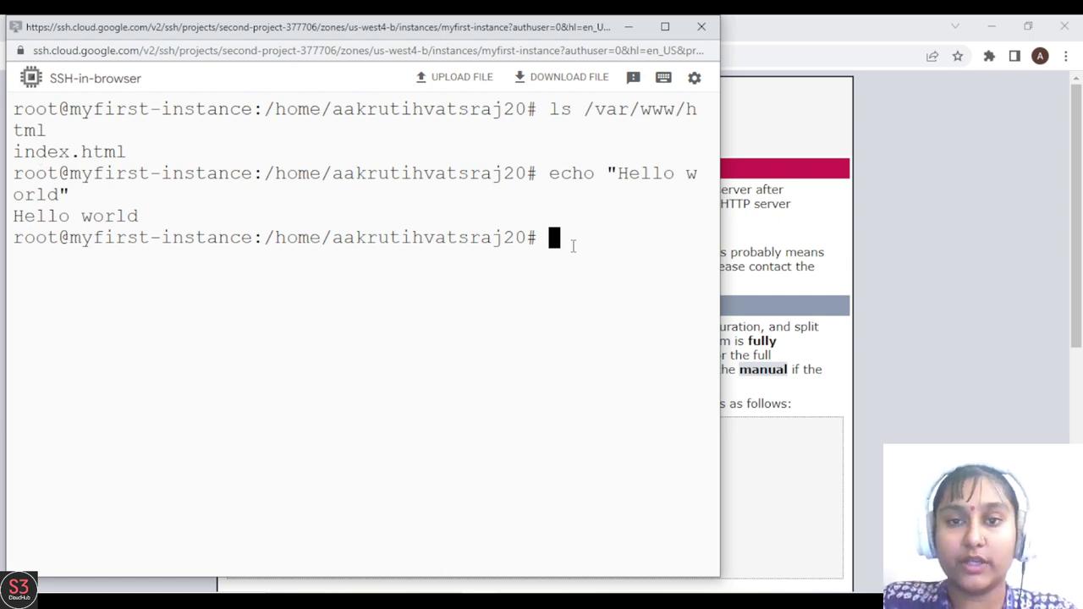
- Widen the terminal window and overwrite /var/www/html/index.html with the redirected output of echo "Hello world"
{"action": "key", "text": "Up"}
{"action": "left_click_drag", "start_coordinate": [724, 173], "coordinate": [956, 212]}
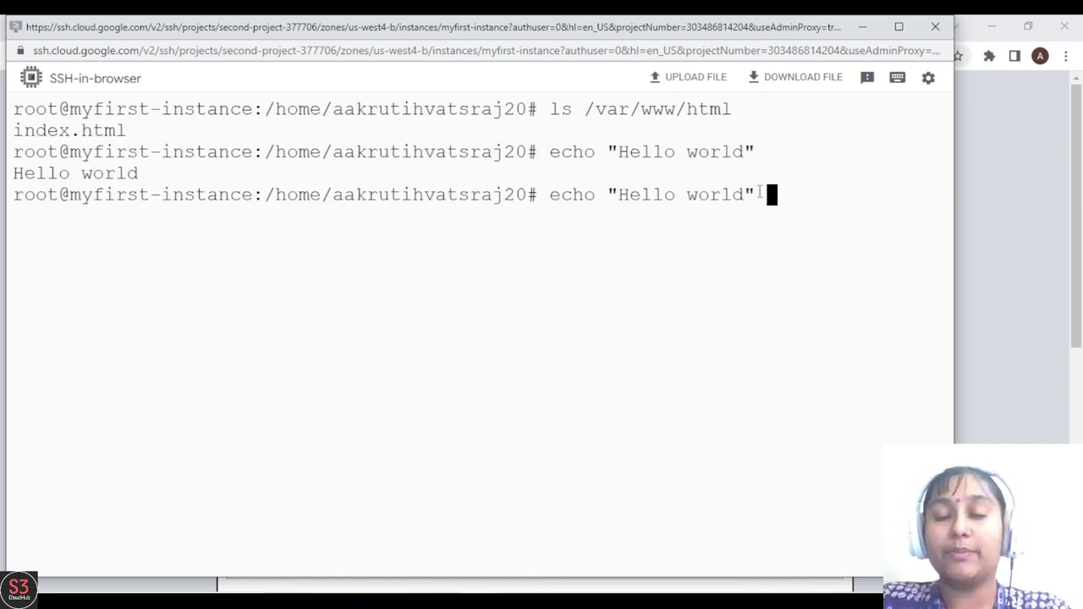
{"action": "left_click_drag", "start_coordinate": [595, 110], "coordinate": [726, 110]}
{"action": "left_click", "coordinate": [718, 173]}
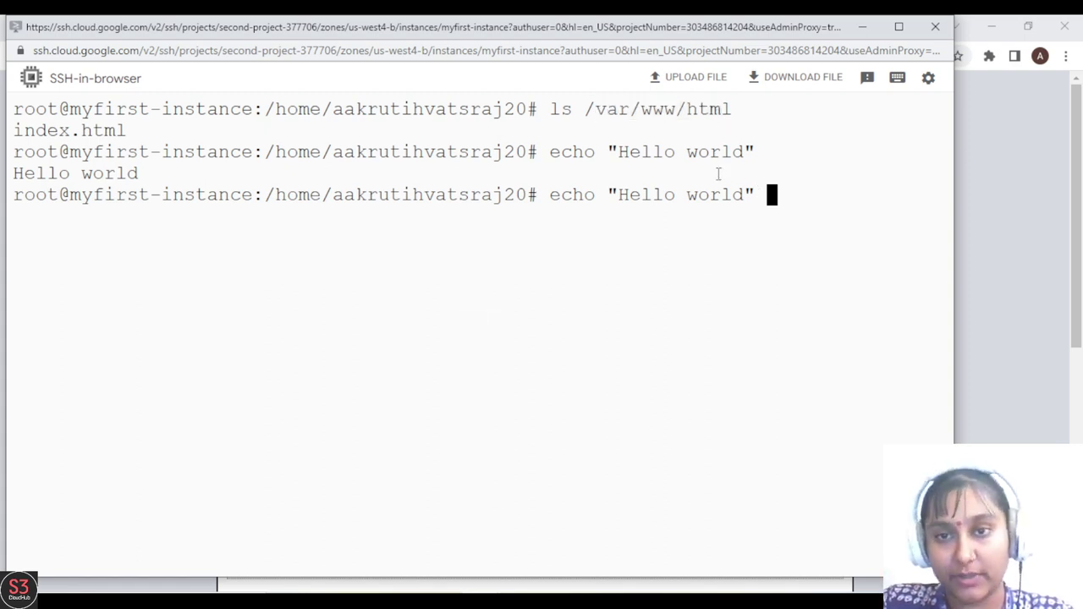
{"action": "type", "text": ">"}
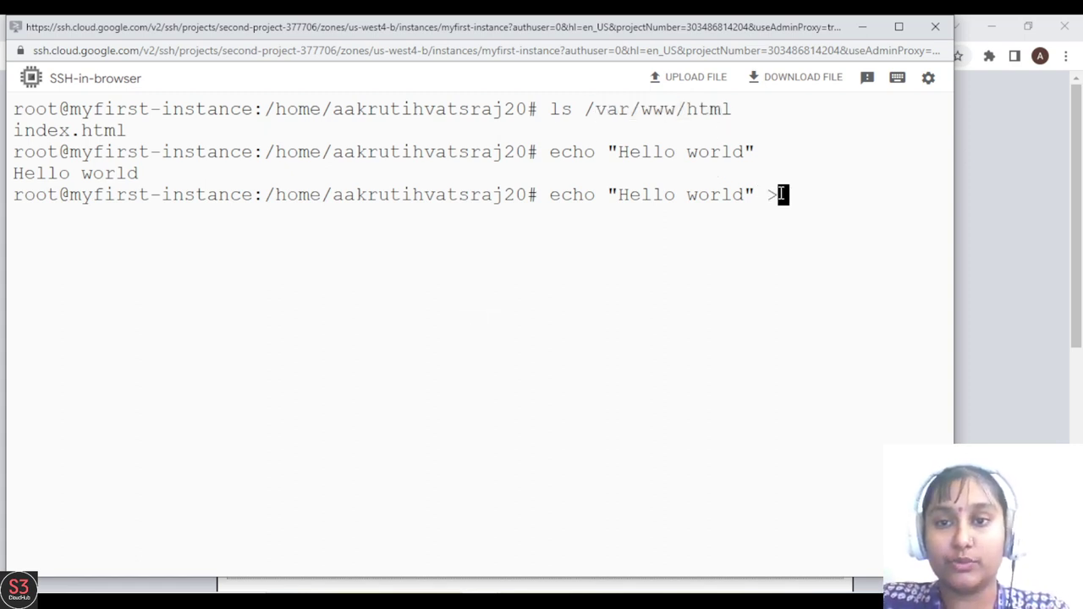
{"action": "type", "text": " /var"}
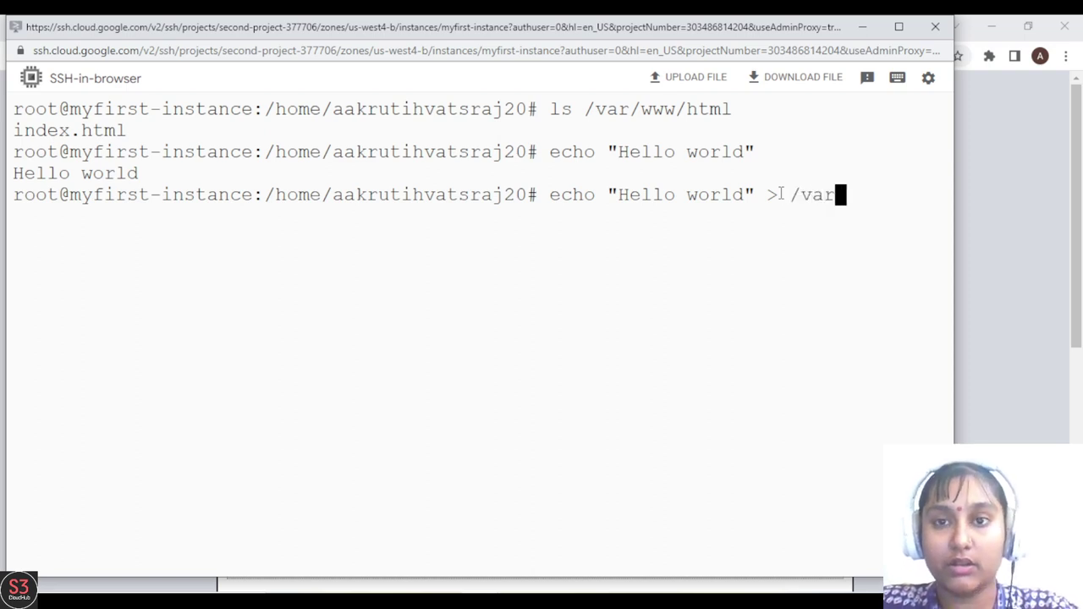
{"action": "type", "text": "/ww"}
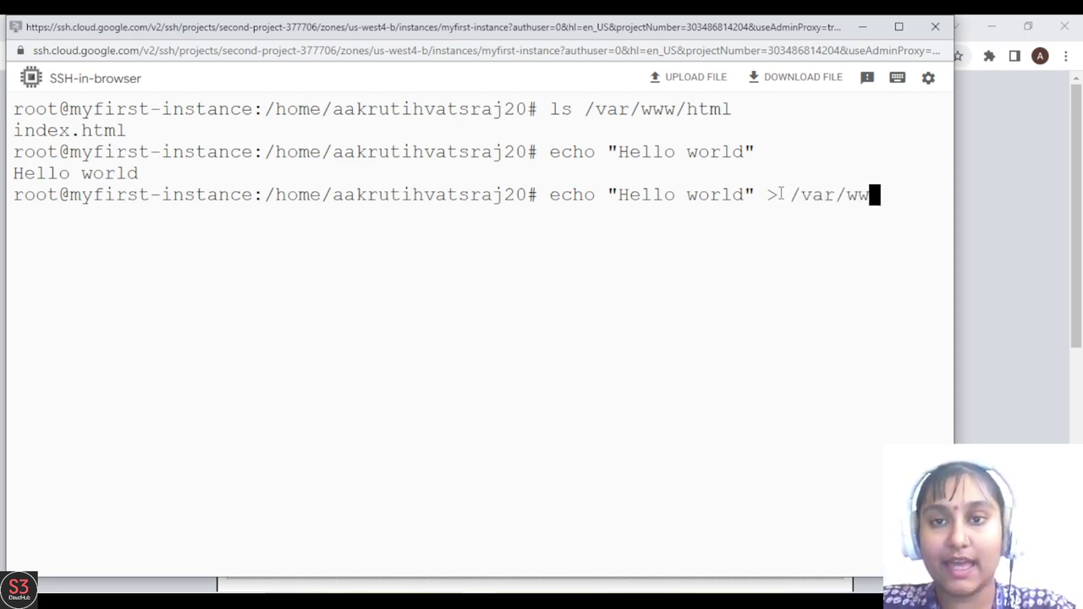
{"action": "type", "text": "w/html"}
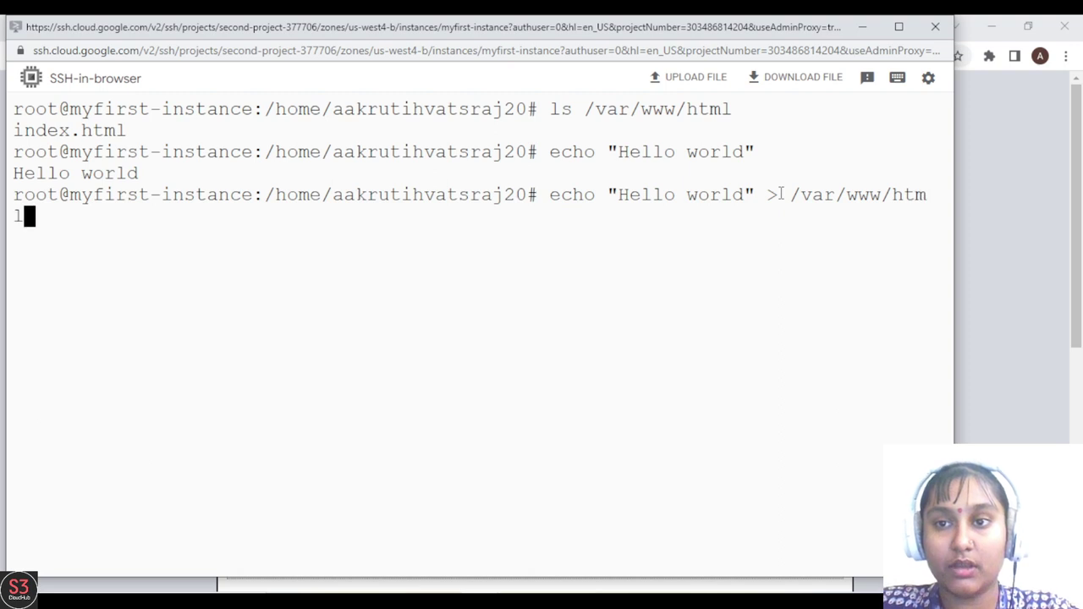
{"action": "type", "text": "/in"}
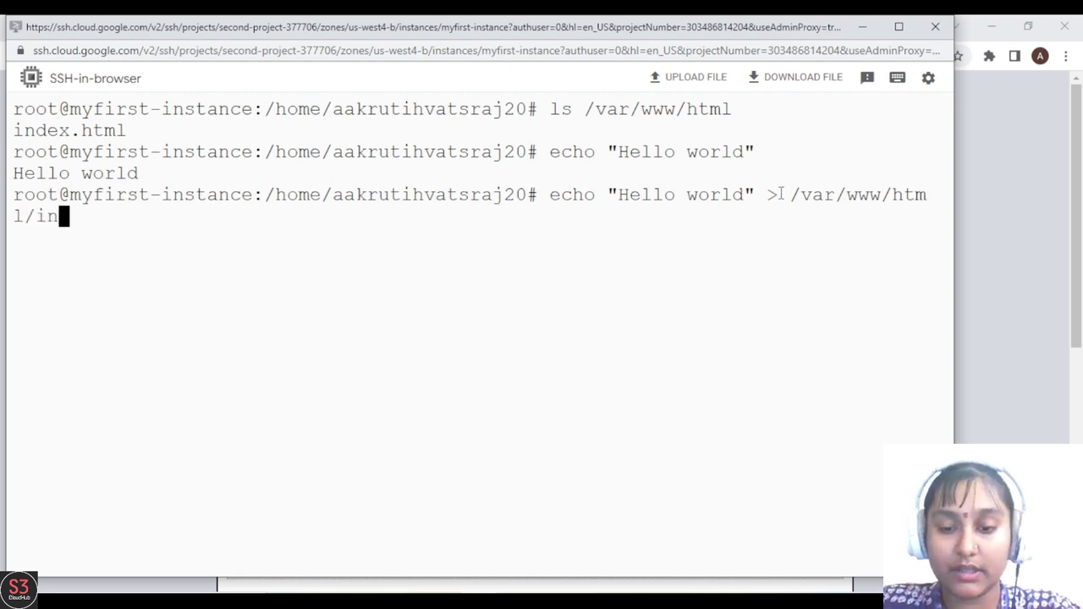
{"action": "type", "text": "dex.html"}
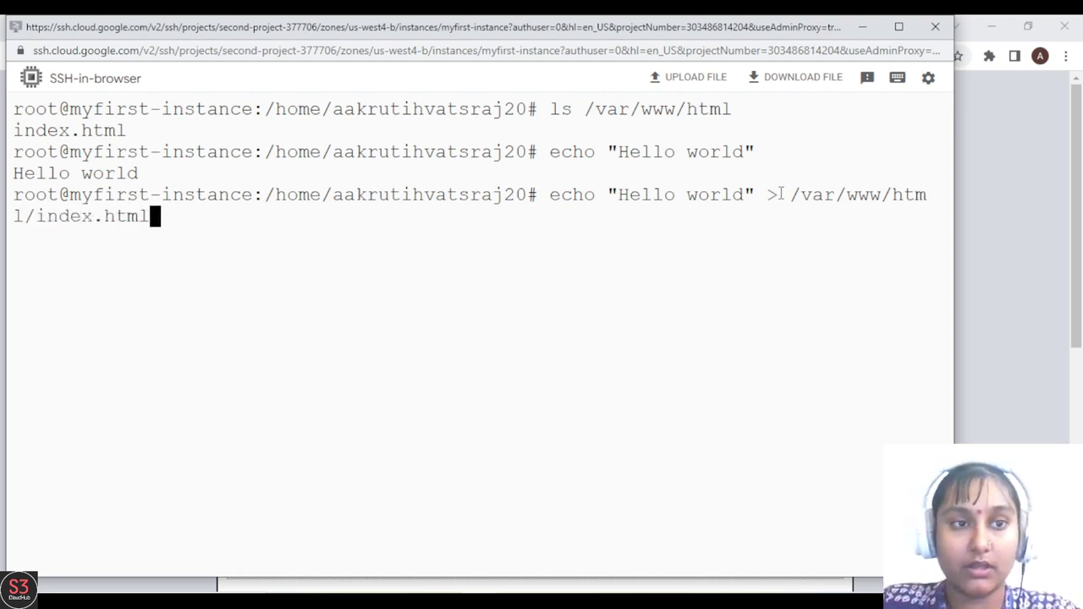
{"action": "key", "text": "Return"}
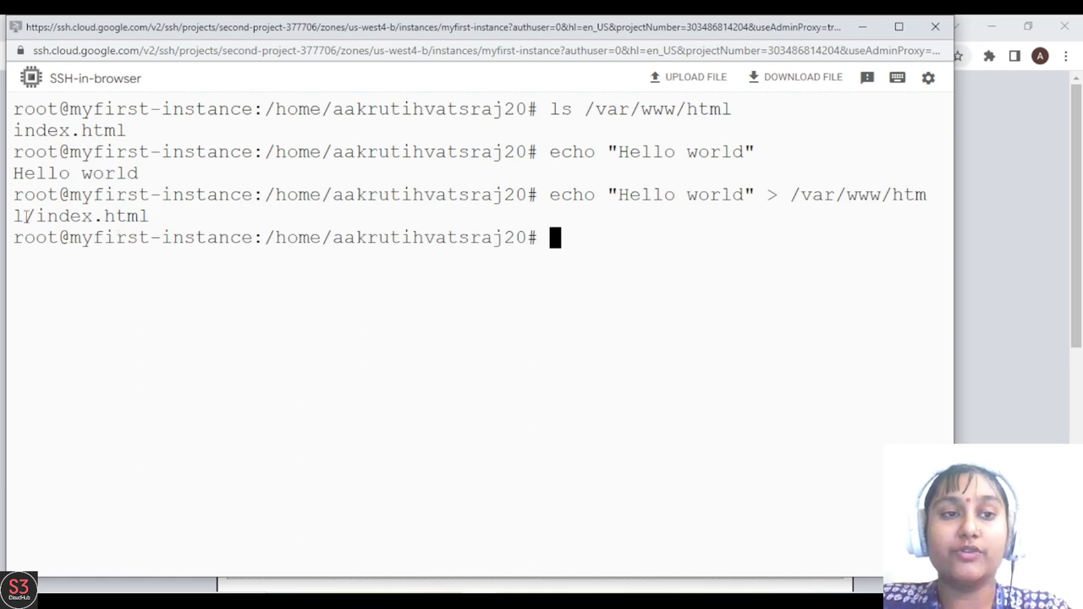
{"action": "left_click_drag", "start_coordinate": [12, 173], "coordinate": [142, 172]}
{"action": "left_click", "coordinate": [142, 171]}
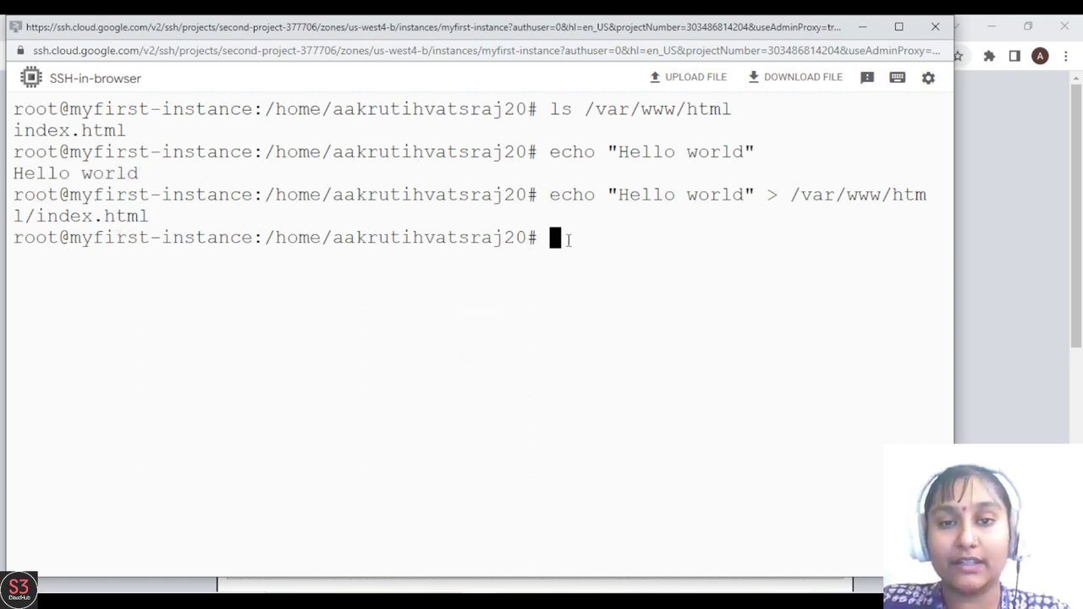
- Display the contents of /var/www/html/index.html with cat, reusing the path from the previous command
{"action": "key", "text": "Up"}
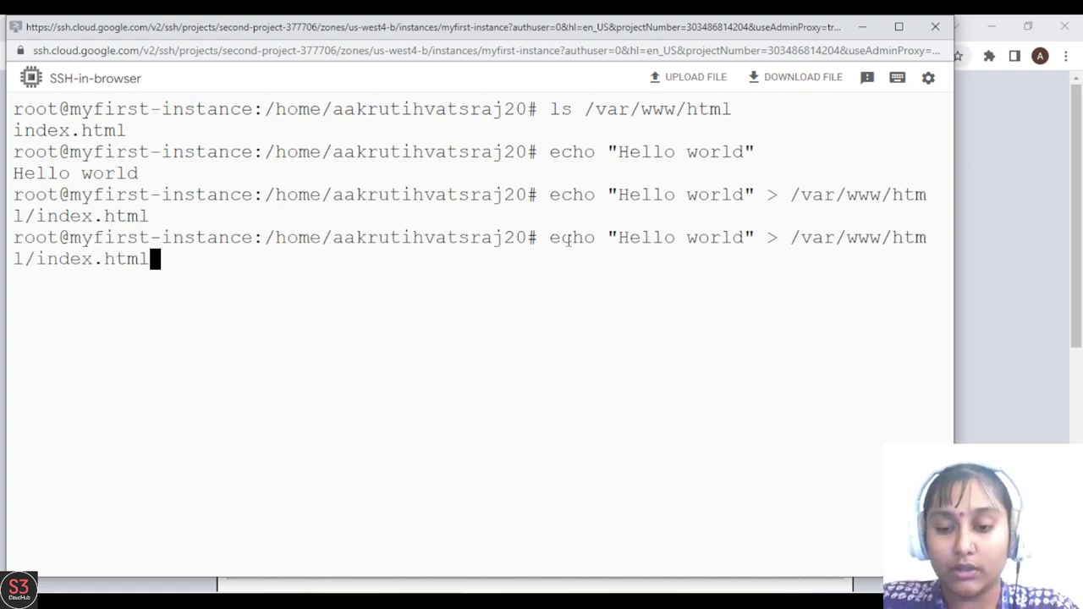
{"action": "key", "text": "Left"}
{"action": "key", "text": "Left"}
{"action": "key", "text": "Left"}
{"action": "key", "text": "Left"}
{"action": "key", "text": "Left"}
{"action": "key", "text": "Left"}
{"action": "key", "text": "Left"}
{"action": "key", "text": "Left"}
{"action": "key", "text": "Left"}
{"action": "key", "text": "Left"}
{"action": "key", "text": "Left"}
{"action": "key", "text": "Left"}
{"action": "key", "text": "Left"}
{"action": "key", "text": "Left"}
{"action": "key", "text": "Left"}
{"action": "key", "text": "Left"}
{"action": "key", "text": "Left"}
{"action": "key", "text": "Left"}
{"action": "key", "text": "Left"}
{"action": "key", "text": "Left"}
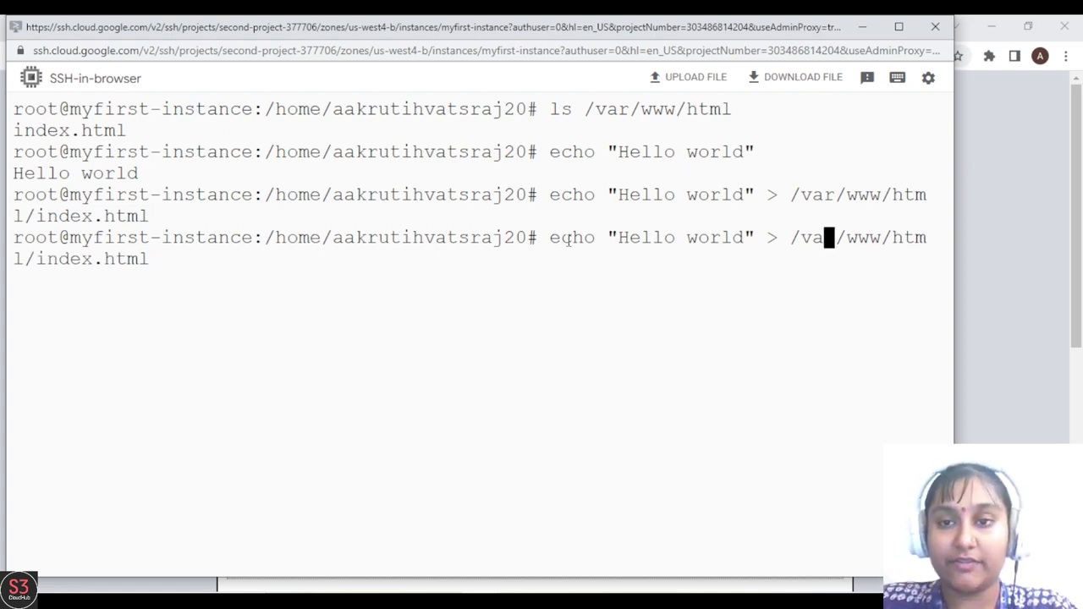
{"action": "key", "text": "Left"}
{"action": "key", "text": "Left"}
{"action": "key", "text": "Left"}
{"action": "key", "text": "BackSpace"}
{"action": "key", "text": "BackSpace"}
{"action": "key", "text": "BackSpace"}
{"action": "key", "text": "BackSpace"}
{"action": "key", "text": "BackSpace"}
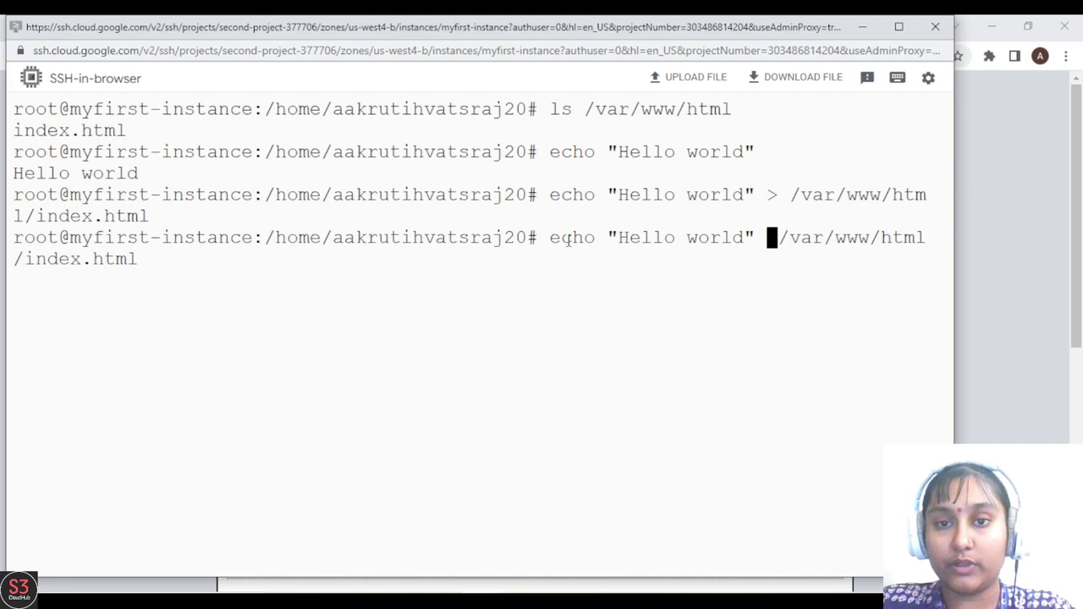
{"action": "key", "text": "BackSpace"}
{"action": "key", "text": "BackSpace"}
{"action": "key", "text": "BackSpace"}
{"action": "key", "text": "BackSpace"}
{"action": "key", "text": "BackSpace"}
{"action": "key", "text": "BackSpace"}
{"action": "key", "text": "BackSpace"}
{"action": "key", "text": "BackSpace"}
{"action": "key", "text": "BackSpace"}
{"action": "key", "text": "BackSpace"}
{"action": "key", "text": "BackSpace"}
{"action": "key", "text": "BackSpace"}
{"action": "key", "text": "BackSpace"}
{"action": "key", "text": "BackSpace"}
{"action": "key", "text": "BackSpace"}
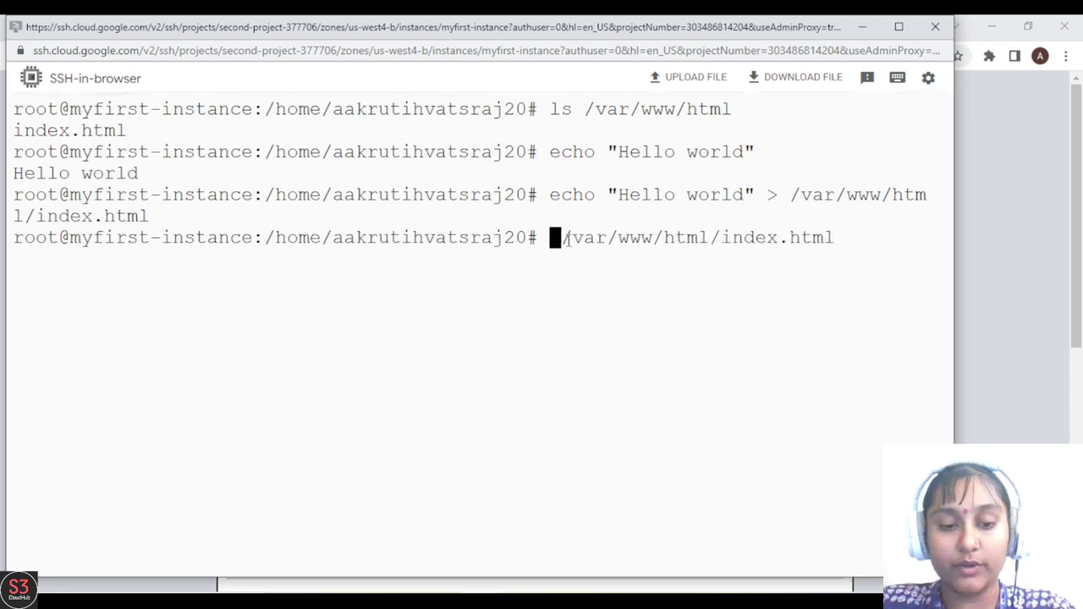
{"action": "type", "text": "cat"}
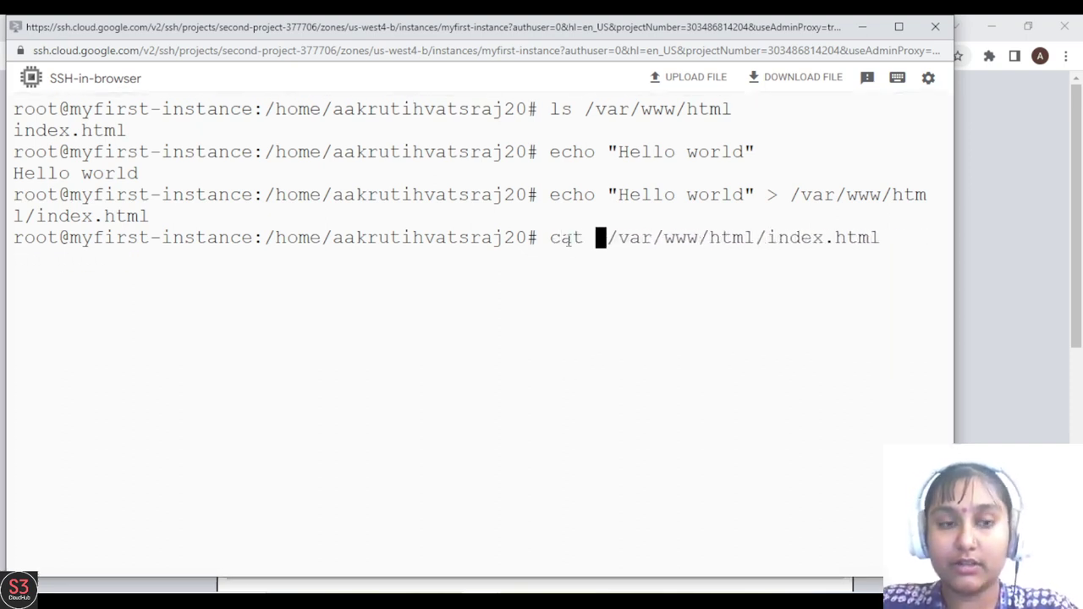
{"action": "key", "text": "Return"}
{"action": "left_click_drag", "start_coordinate": [191, 258], "coordinate": [143, 260]}
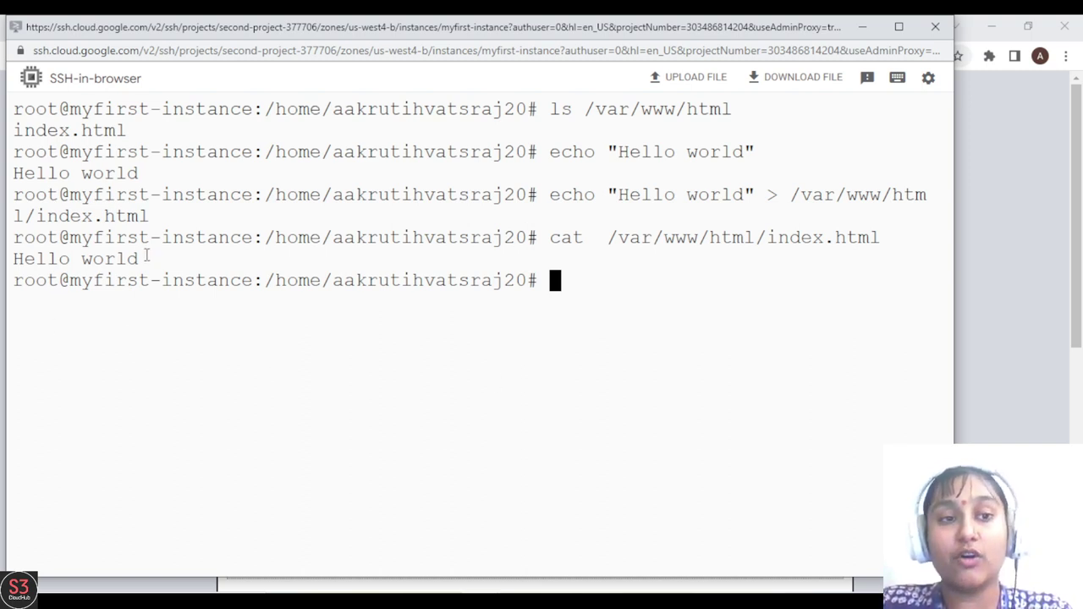
- Reload the web page at 34.125.237.101 in the browser and highlight its text
{"action": "left_click_drag", "start_coordinate": [149, 262], "coordinate": [13, 259]}
{"action": "left_click", "coordinate": [17, 259]}
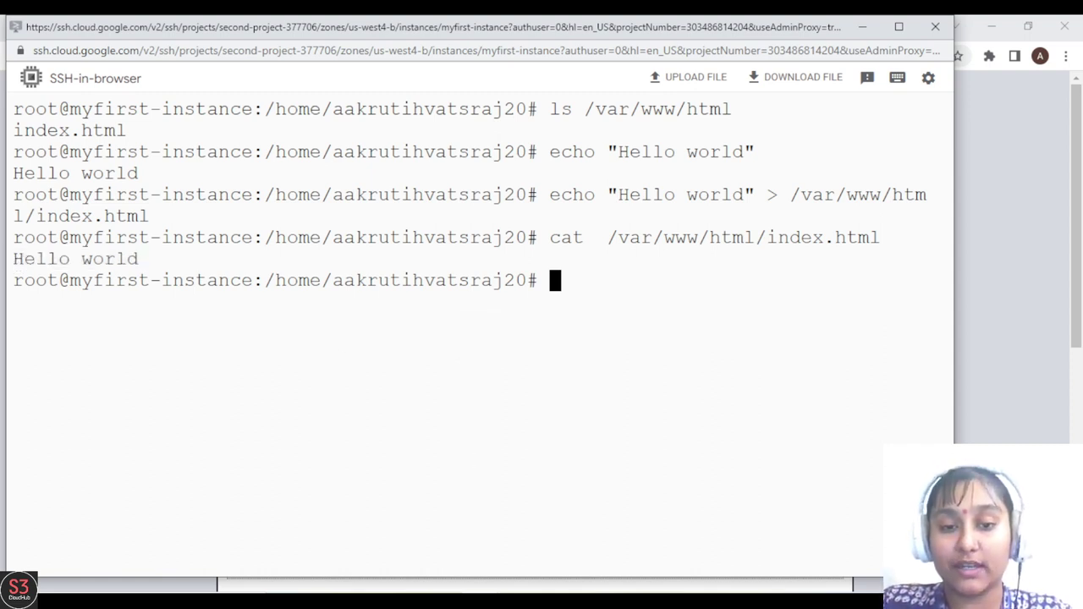
{"action": "mouse_move", "coordinate": [485, 588]}
{"action": "left_click", "coordinate": [520, 503]}
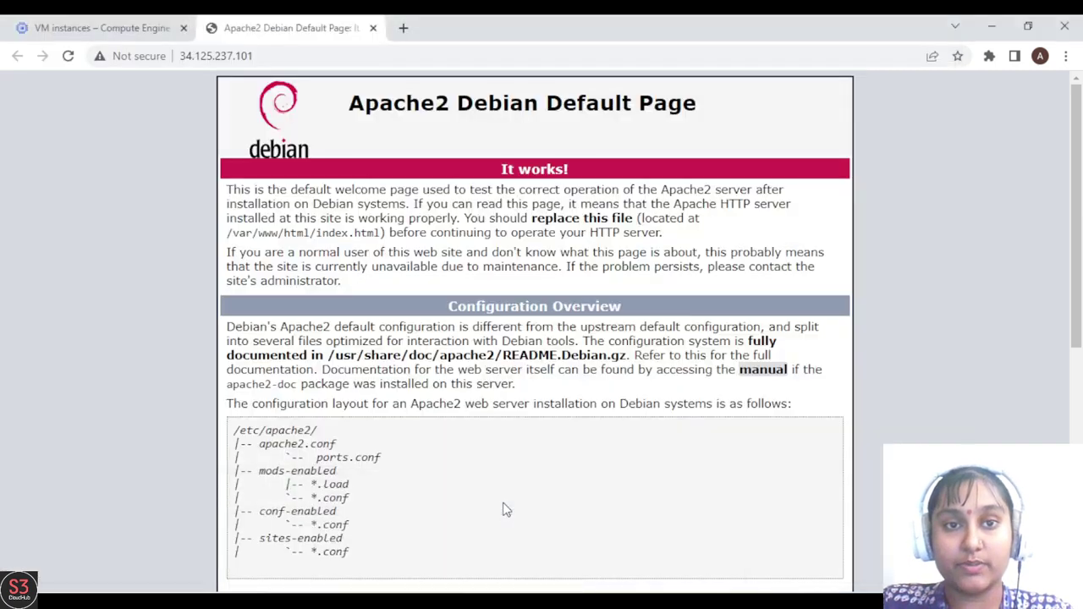
{"action": "left_click", "coordinate": [68, 56]}
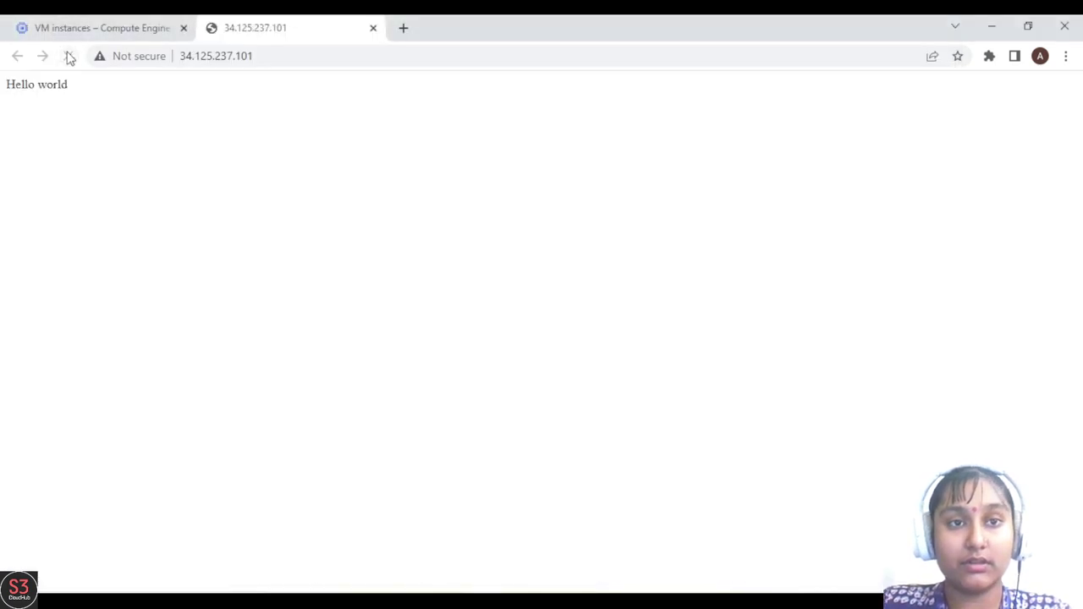
{"action": "left_click_drag", "start_coordinate": [7, 87], "coordinate": [97, 91]}
{"action": "left_click", "coordinate": [97, 92]}
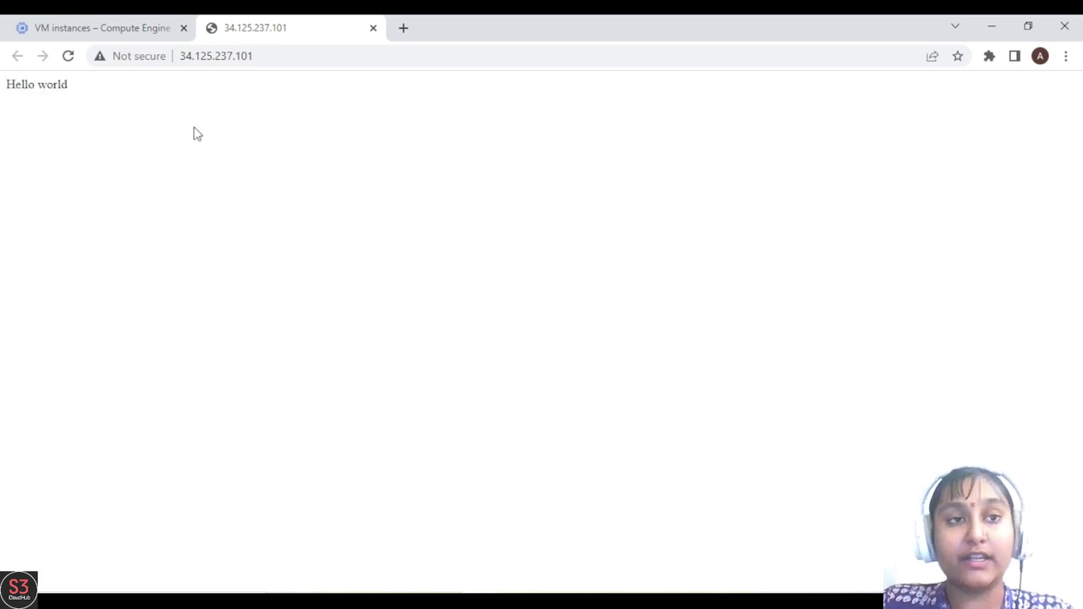
- Check the SSH terminal once more and return to the VM instances list in the Google Cloud console
{"action": "mouse_move", "coordinate": [532, 489]}
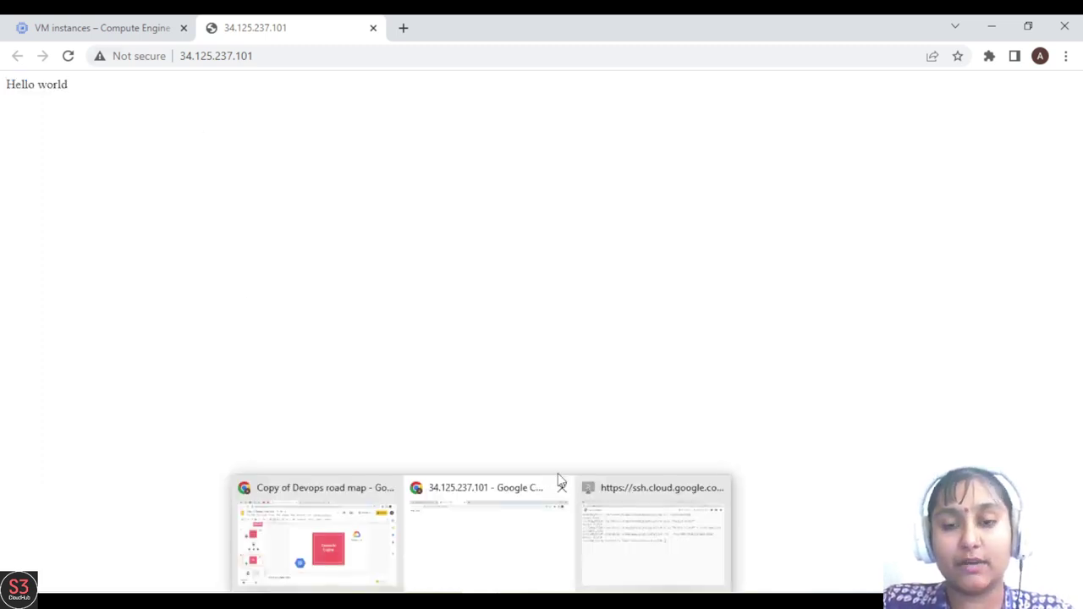
{"action": "left_click", "coordinate": [648, 503]}
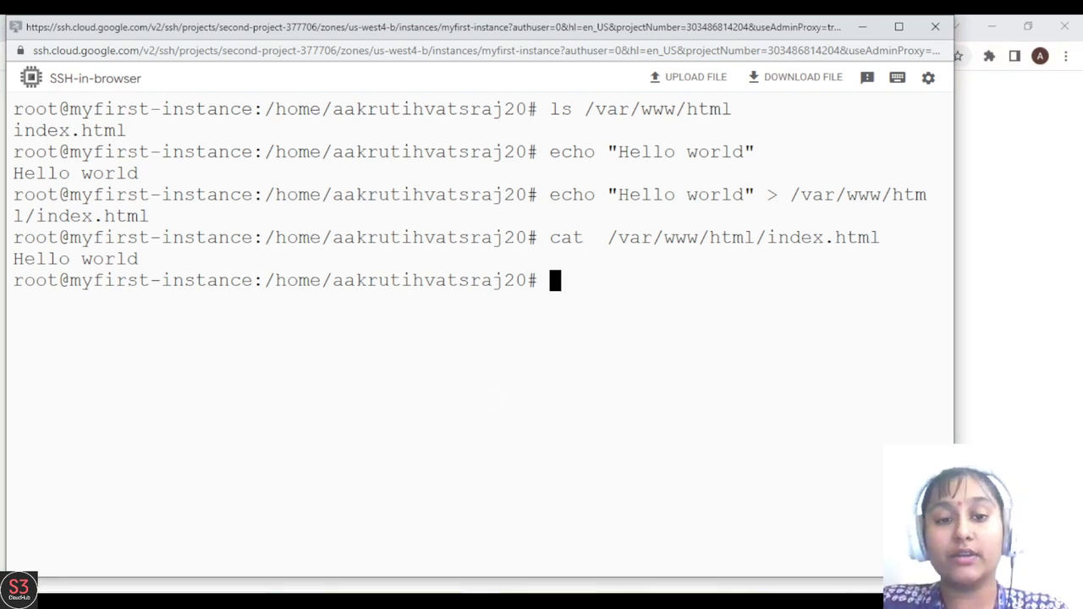
{"action": "left_click", "coordinate": [474, 547]}
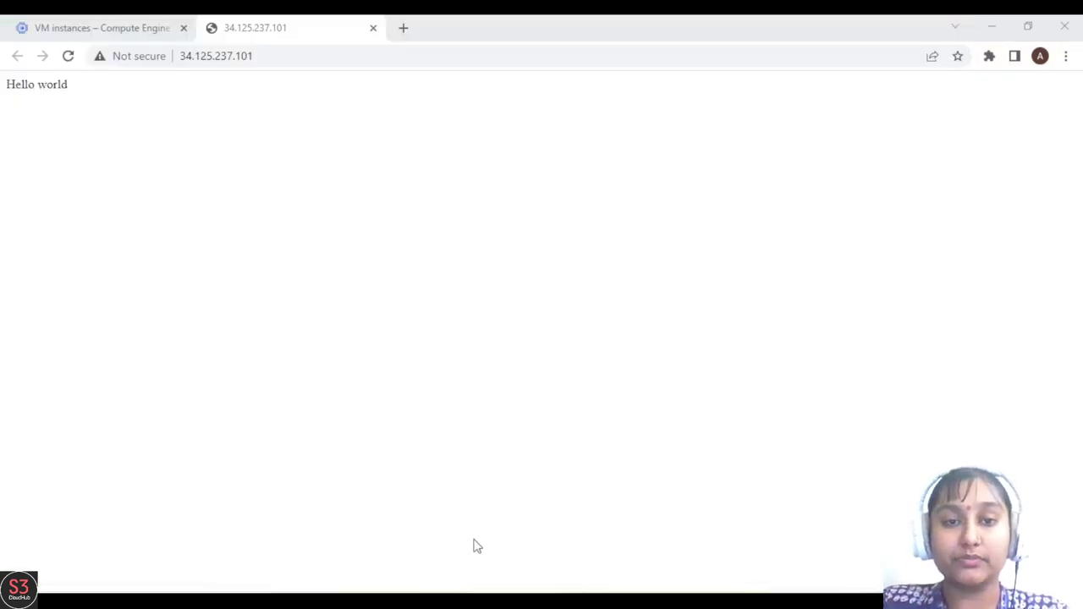
{"action": "left_click", "coordinate": [60, 20]}
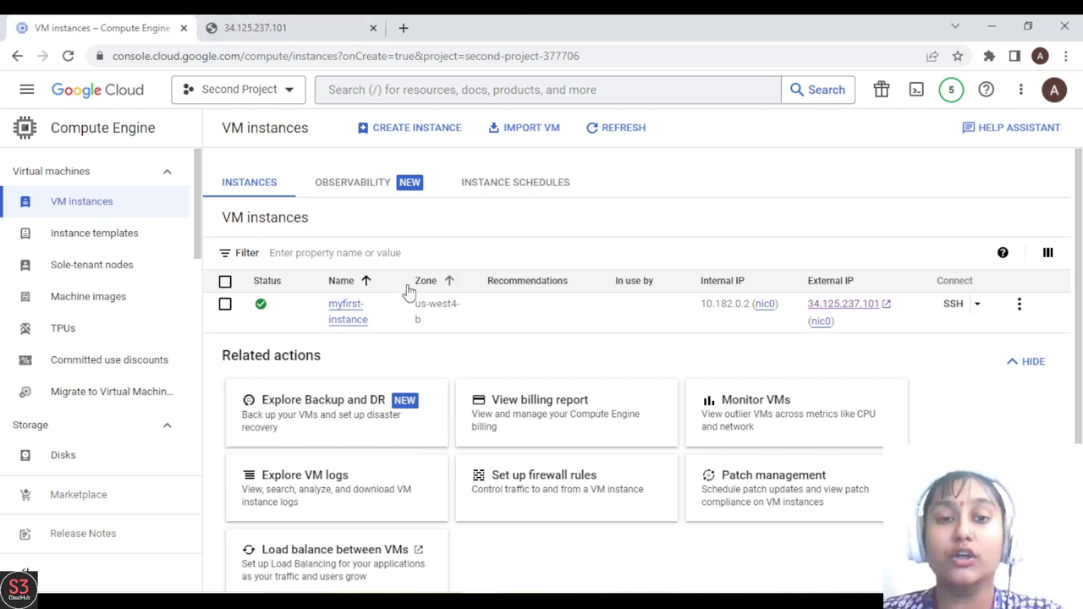
- Switch to the SSH-in-browser window and clear the terminal
{"action": "mouse_move", "coordinate": [474, 603]}
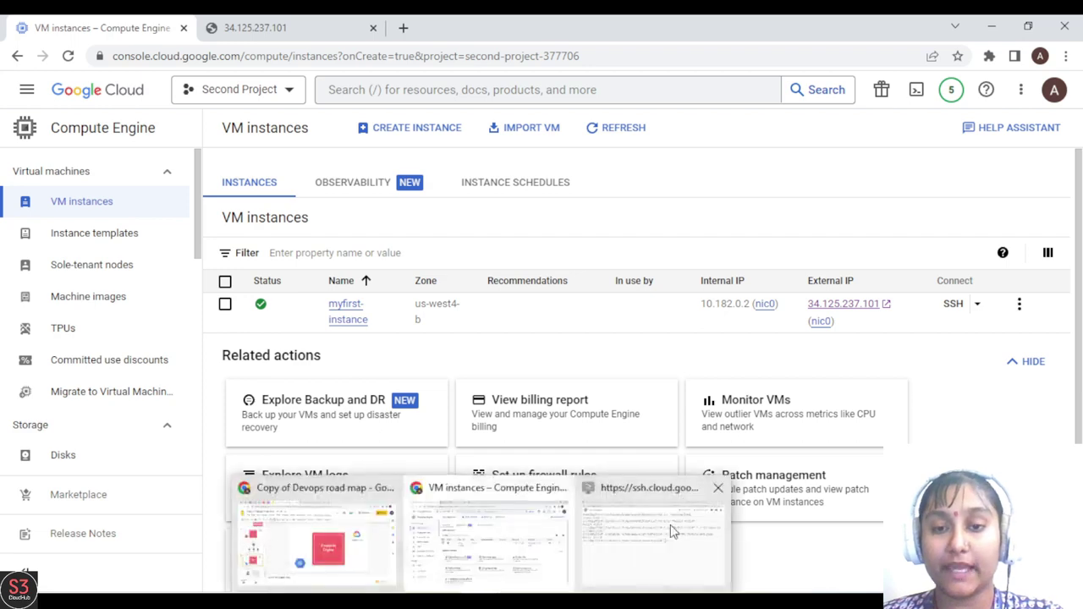
{"action": "left_click", "coordinate": [669, 529]}
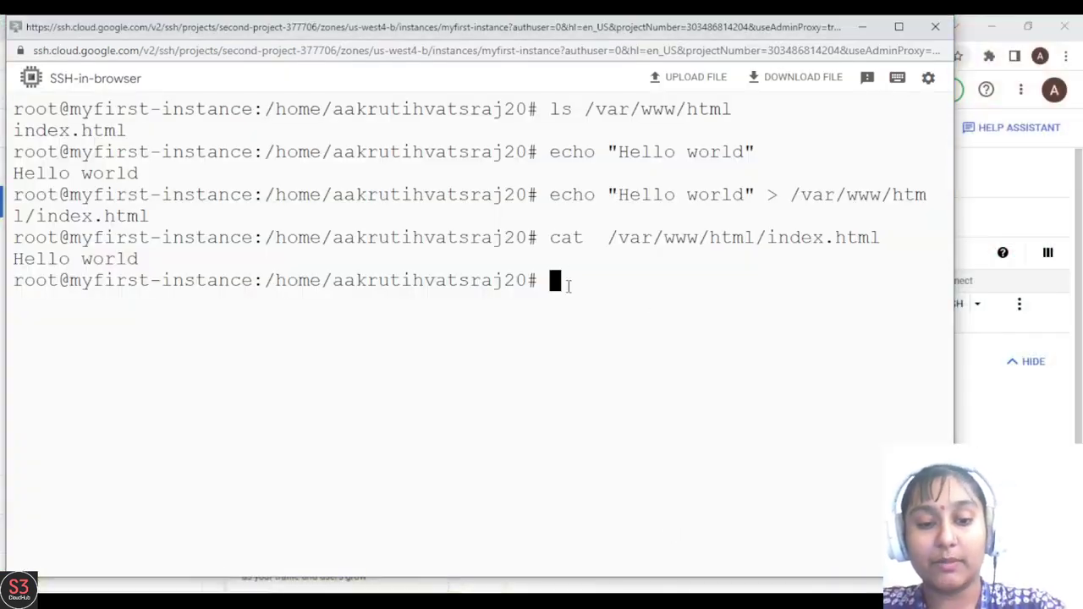
{"action": "type", "text": "clear"}
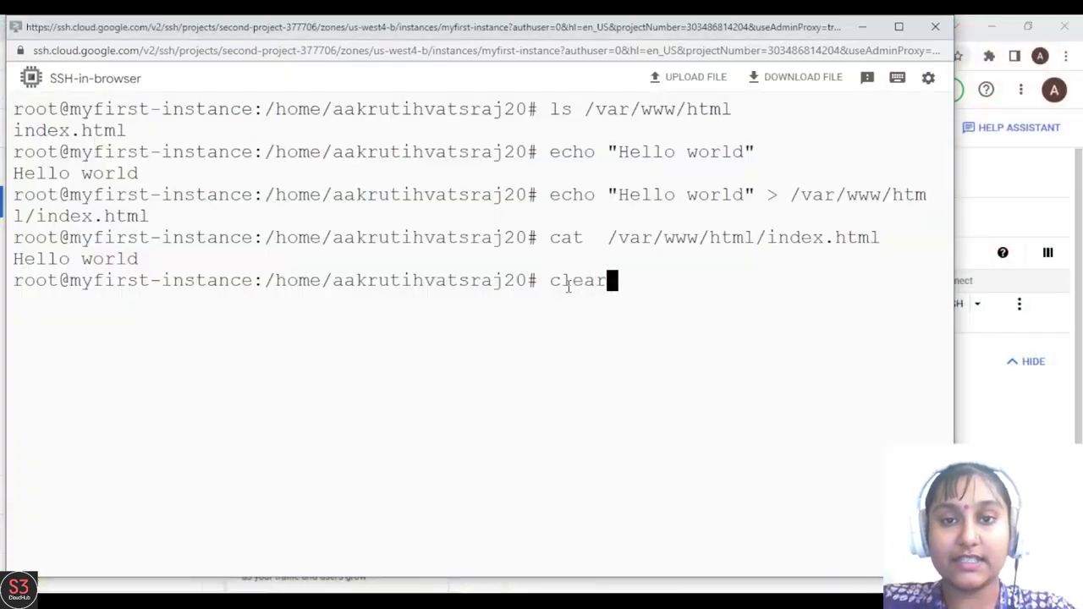
{"action": "key", "text": "Return"}
- Print the instance's host name with echo $(hostname) and highlight the output
{"action": "type", "text": "echo"}
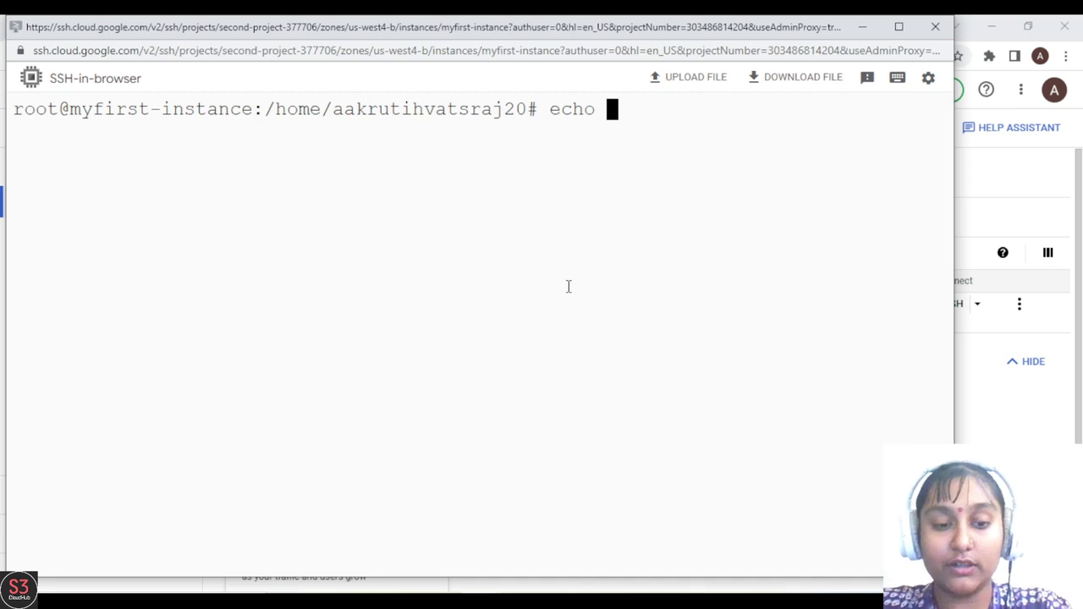
{"action": "key", "text": "BackSpace"}
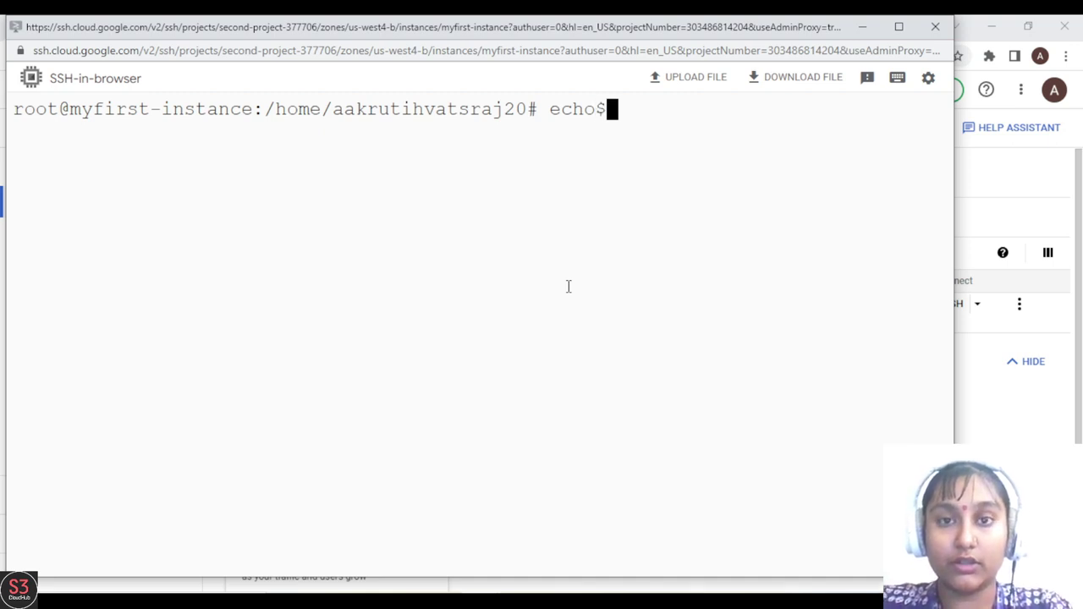
{"action": "type", "text": "$"}
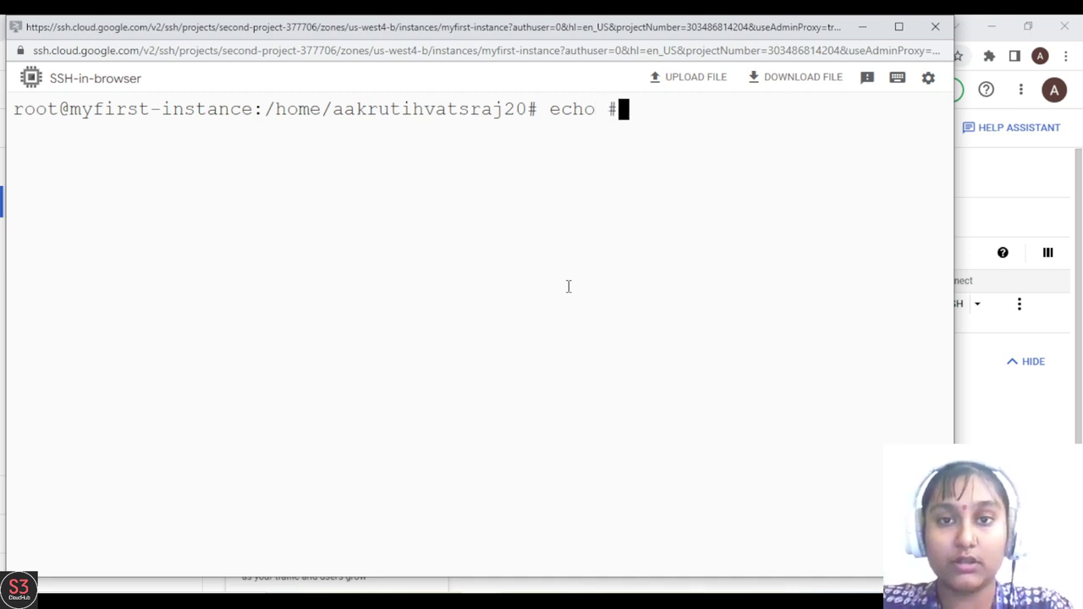
{"action": "type", "text": "(hostname"}
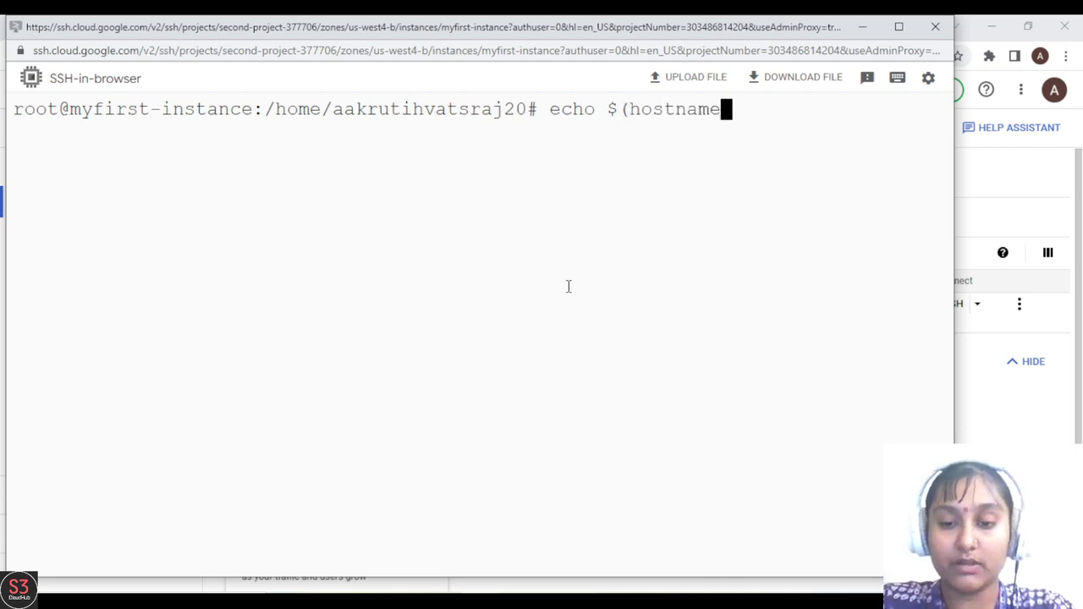
{"action": "type", "text": ")"}
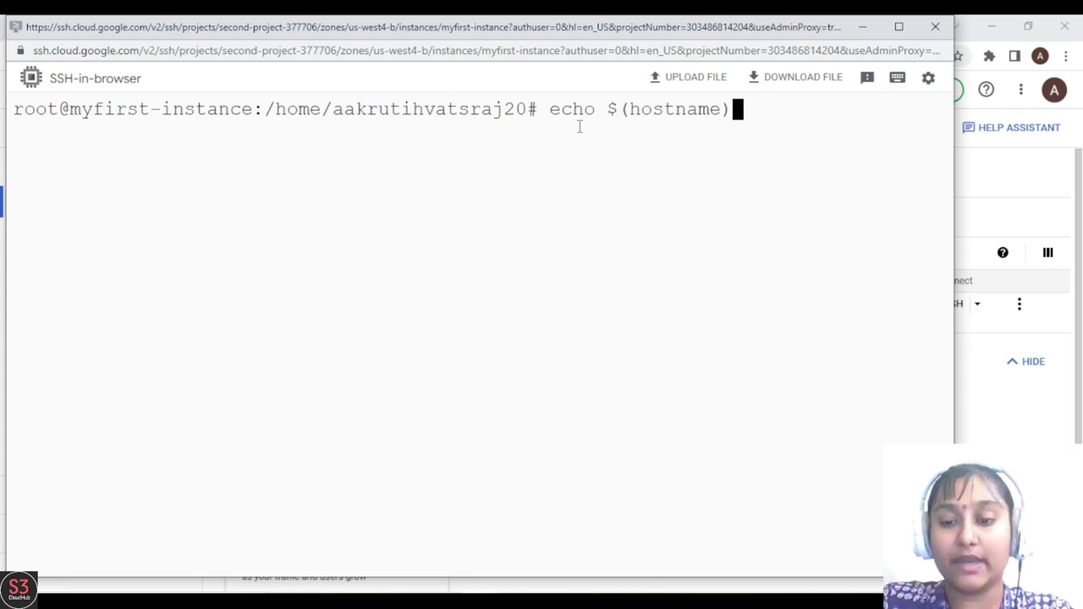
{"action": "key", "text": "Return"}
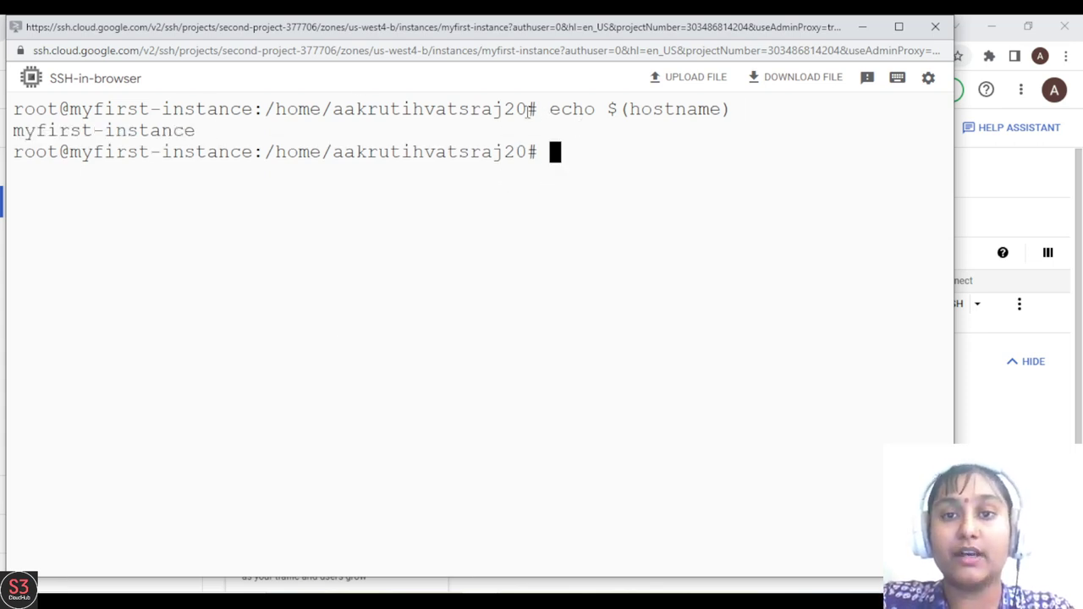
{"action": "left_click_drag", "start_coordinate": [208, 136], "coordinate": [10, 138]}
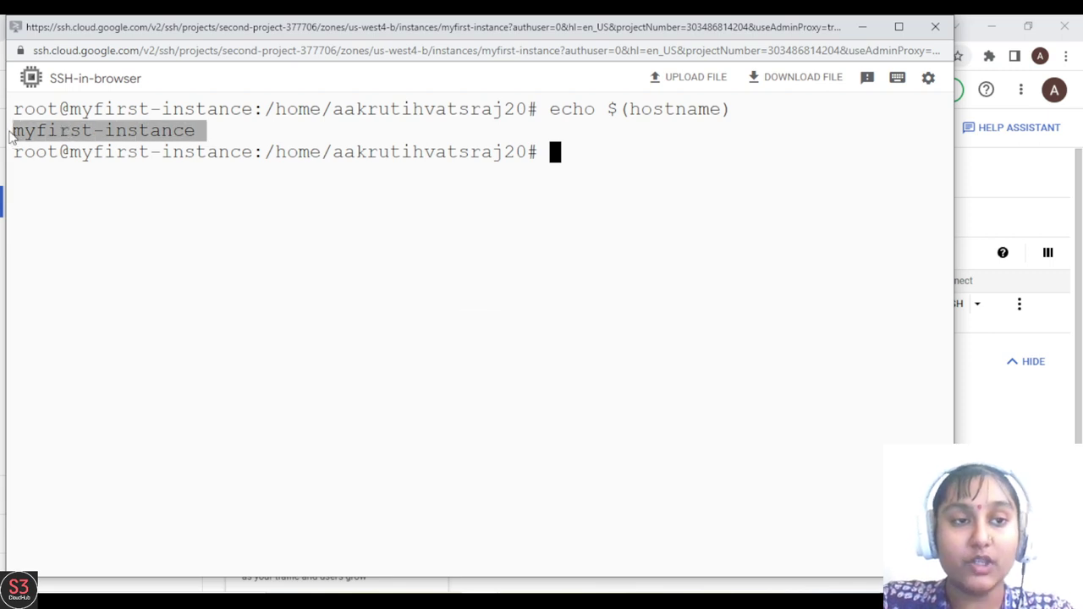
{"action": "left_click", "coordinate": [215, 130]}
{"action": "left_click_drag", "start_coordinate": [215, 130], "coordinate": [13, 138]}
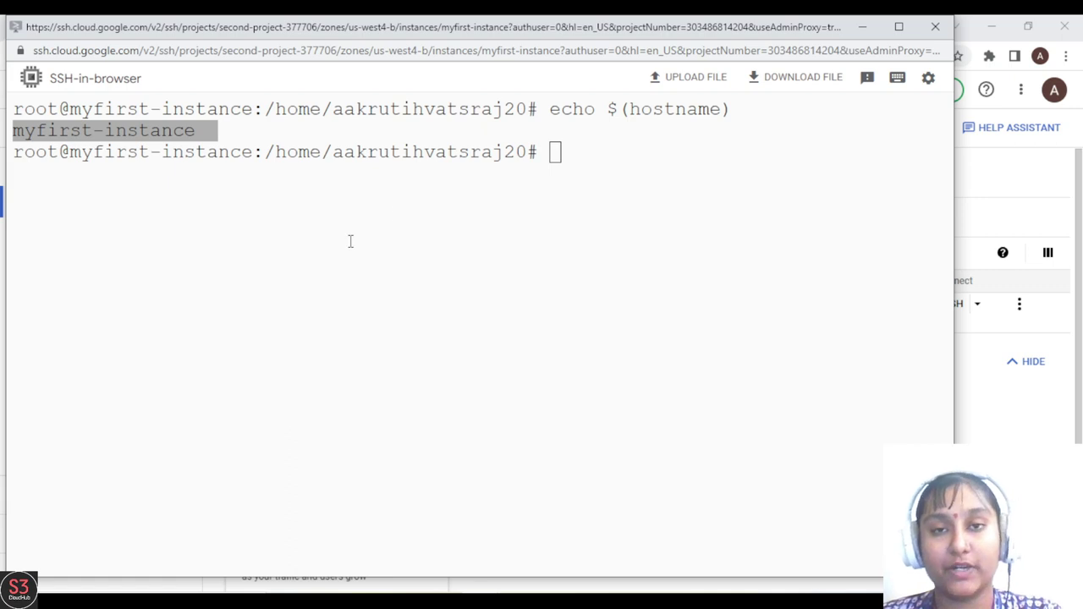
{"action": "left_click", "coordinate": [579, 154]}
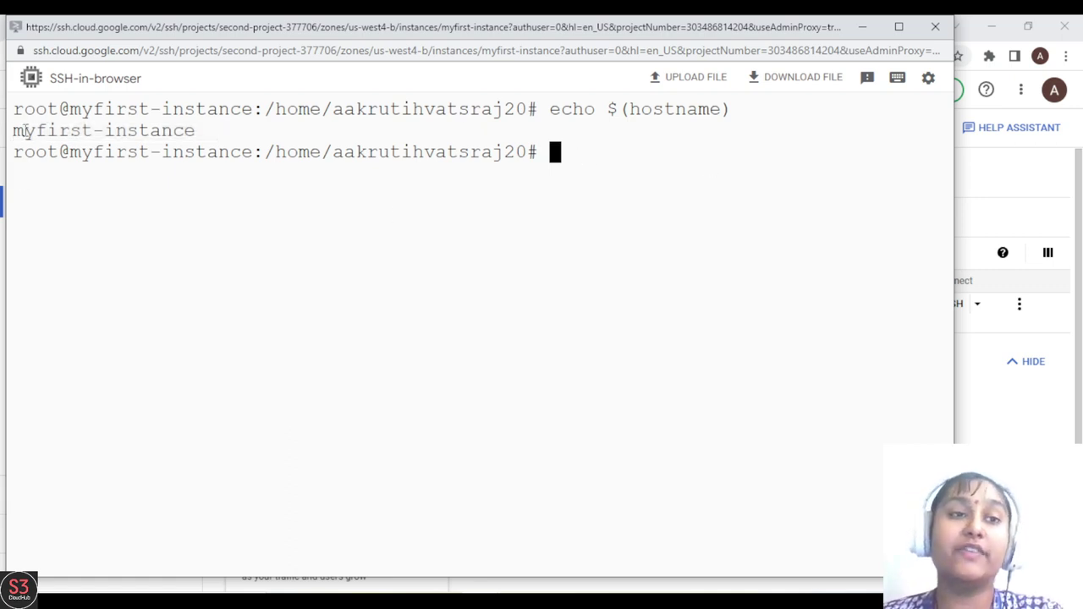
{"action": "left_click_drag", "start_coordinate": [18, 133], "coordinate": [219, 130]}
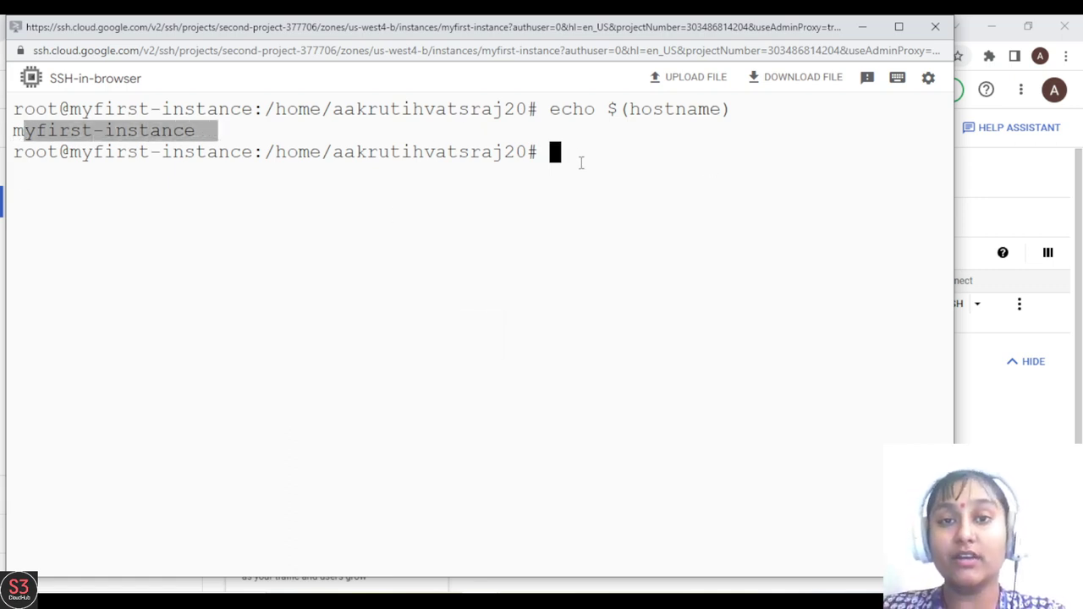
- Print the instance's internal IP address with echo $(hostname -i)
{"action": "left_click", "coordinate": [568, 154]}
{"action": "type", "text": "echo"}
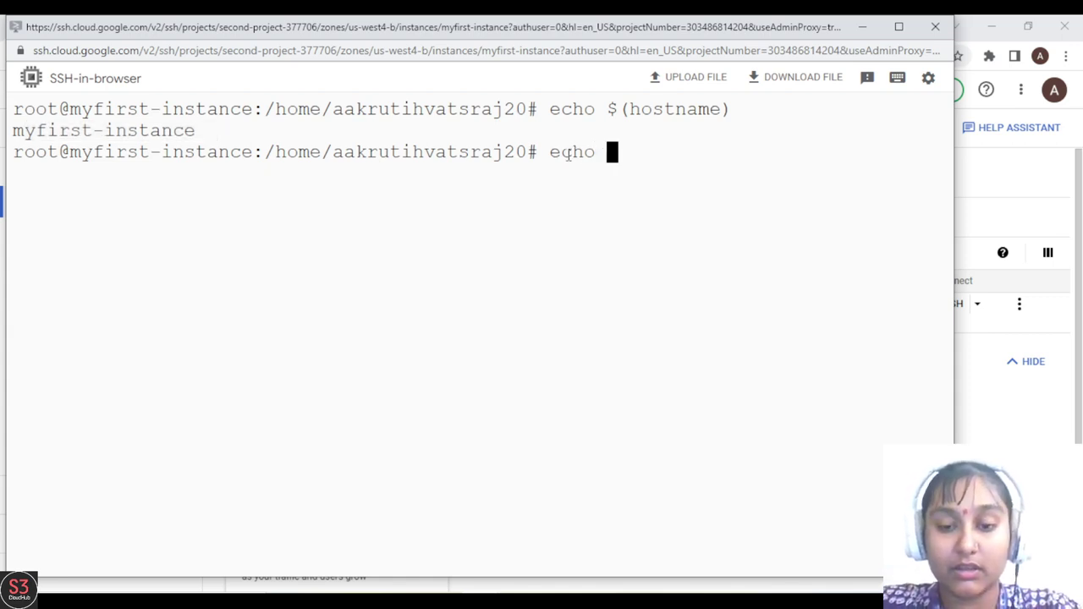
{"action": "key", "text": "BackSpace"}
{"action": "left_click", "coordinate": [614, 150]}
{"action": "type", "text": "$("}
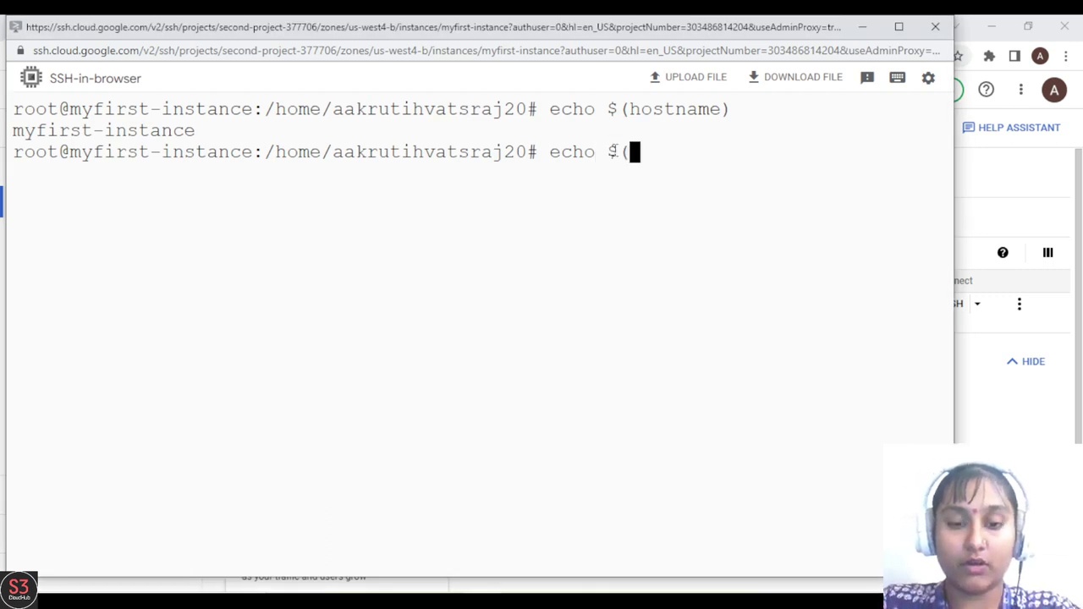
{"action": "type", "text": "hostnam"}
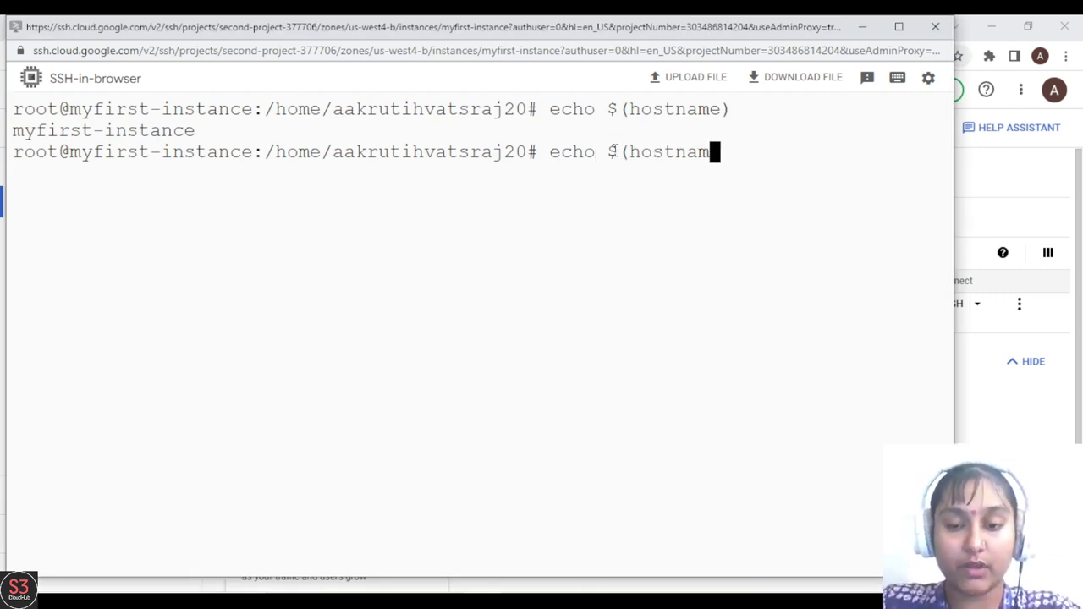
{"action": "type", "text": "e -i)"}
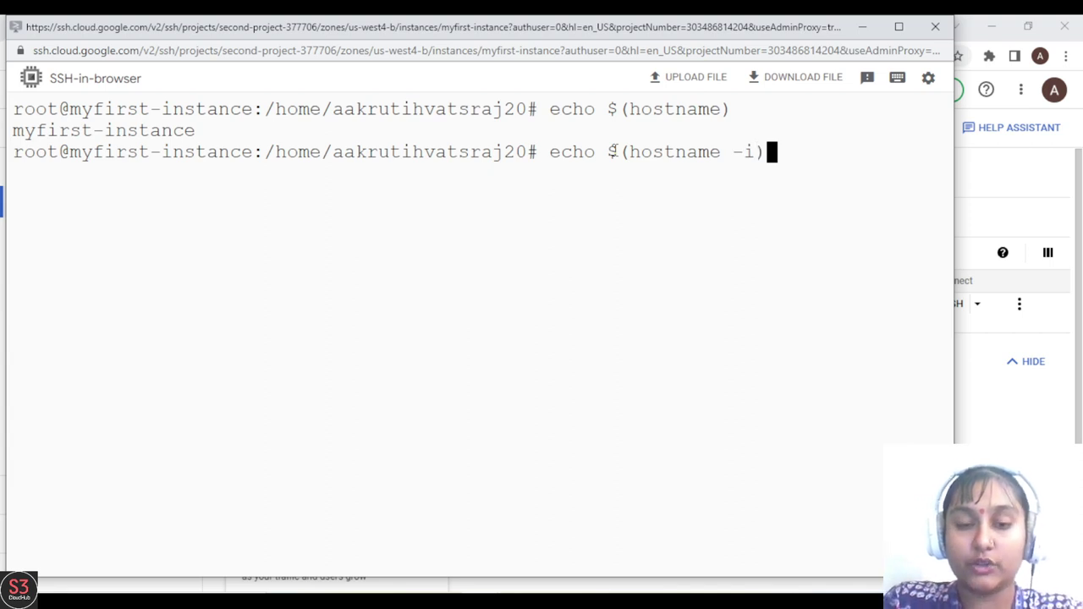
{"action": "key", "text": "Return"}
{"action": "left_click_drag", "start_coordinate": [157, 175], "coordinate": [11, 131]}
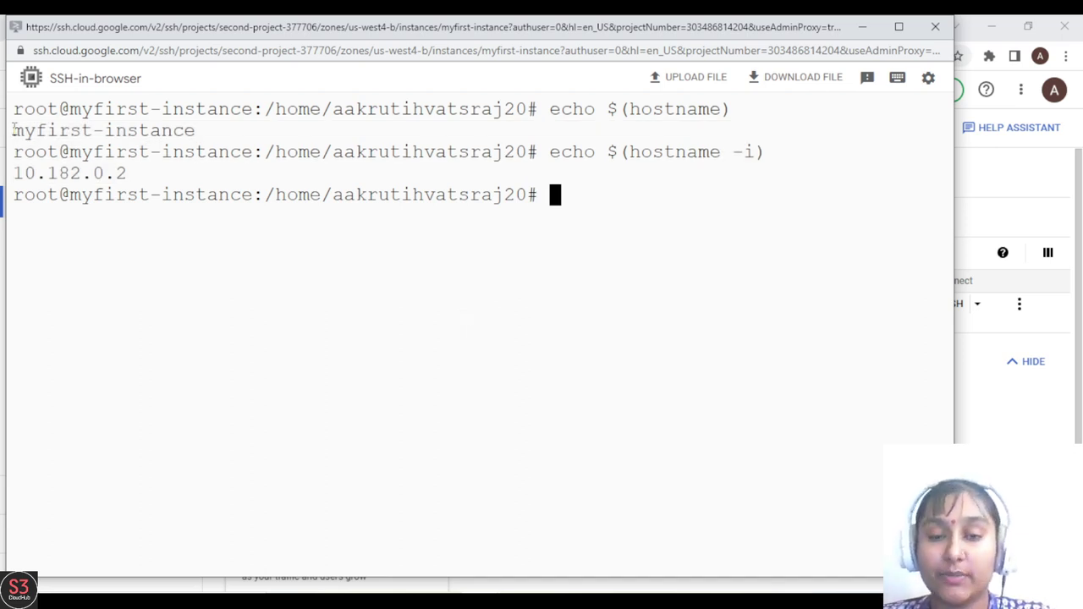
- Run echo "Hello World from $(hostname) $(hostname -i))" to print a greeting with the host name and IP address
{"action": "type", "text": "echo \"\""}
{"action": "key", "text": "Left"}
{"action": "type", "text": "Hel"}
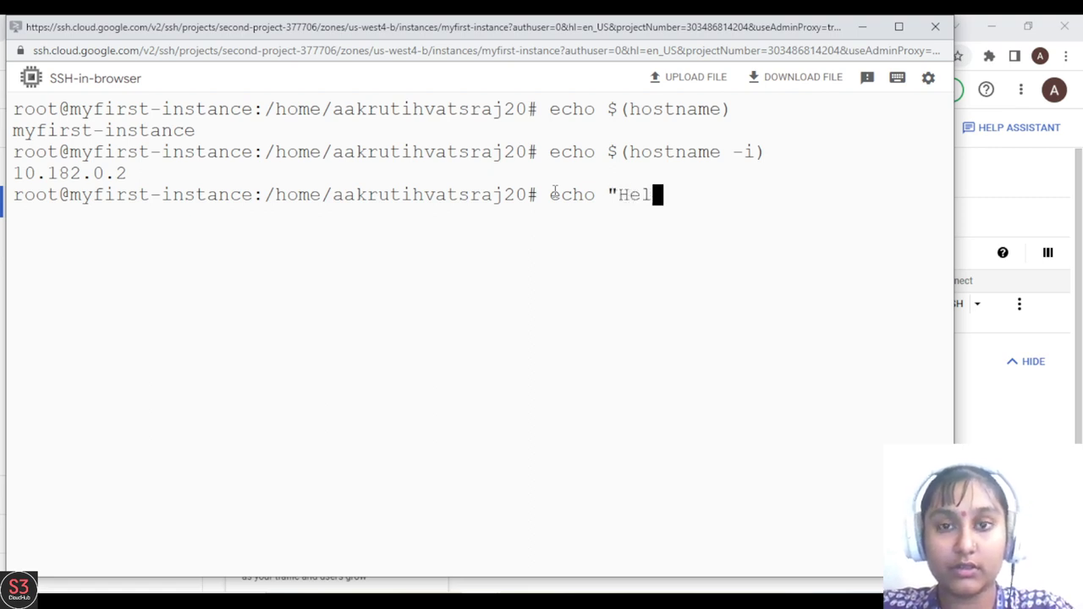
{"action": "type", "text": "lo Wri"}
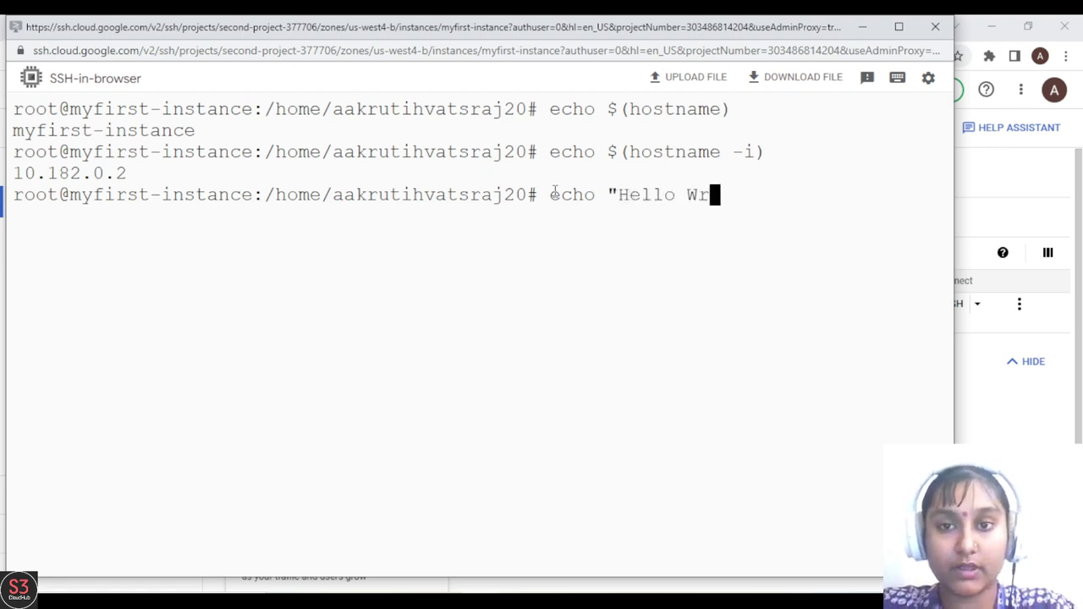
{"action": "key", "text": "BackSpace"}
{"action": "key", "text": "BackSpace"}
{"action": "key", "text": "BackSpace"}
{"action": "type", "text": "World Fr"}
{"action": "key", "text": "BackSpace"}
{"action": "key", "text": "BackSpace"}
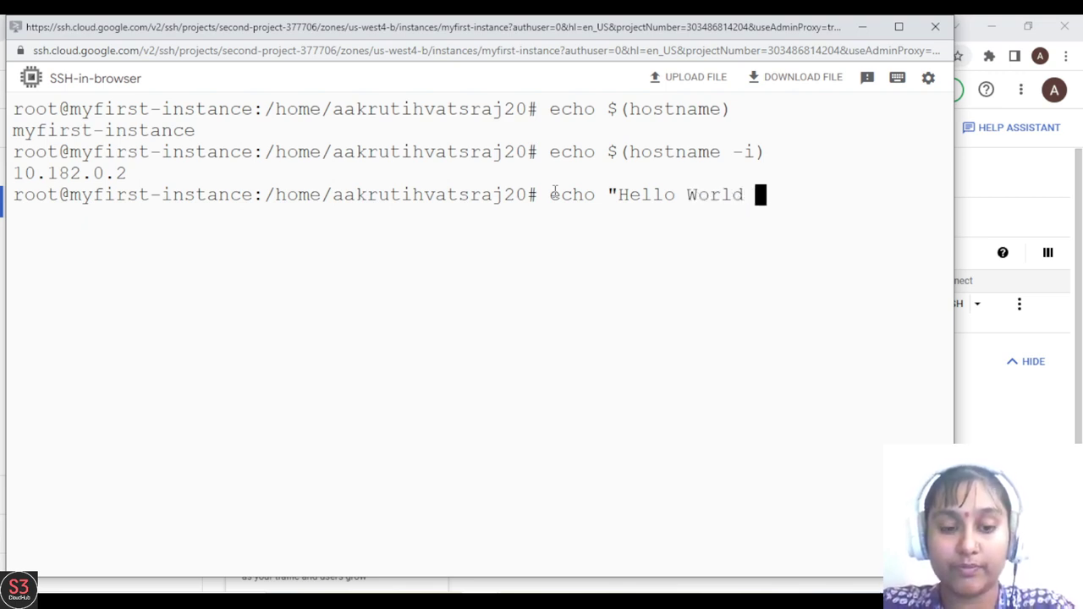
{"action": "type", "text": "from "}
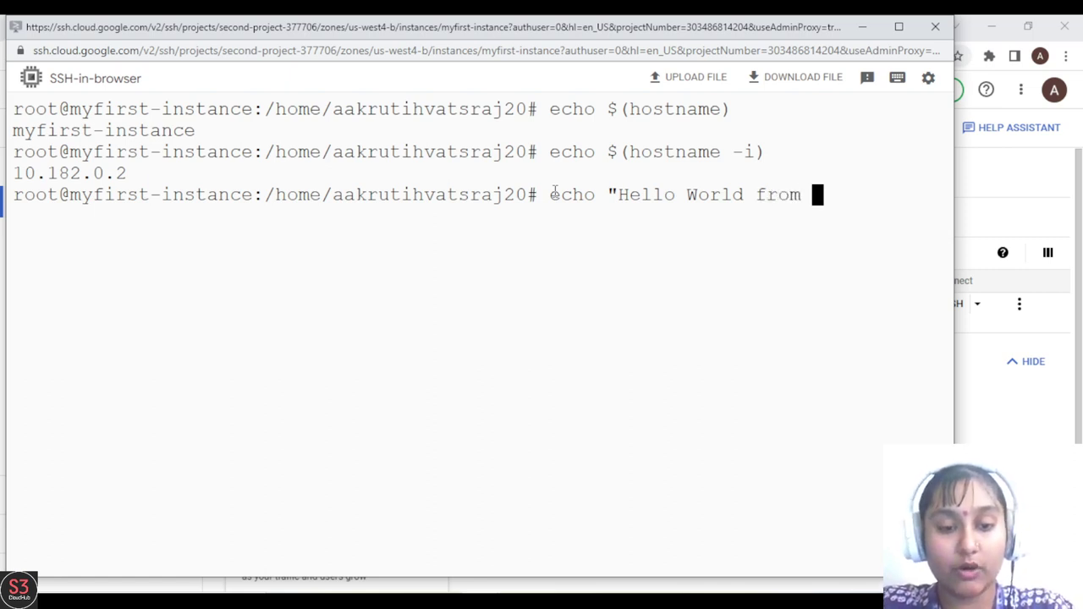
{"action": "type", "text": "$(hostname) "}
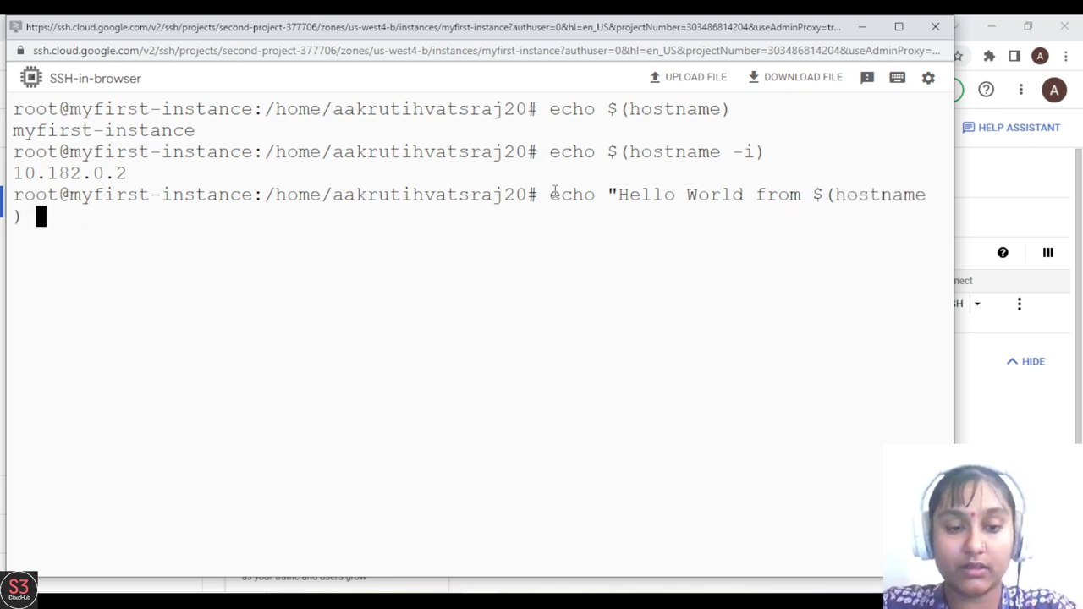
{"action": "type", "text": "$()\""}
{"action": "key", "text": "Left"}
{"action": "key", "text": "Left"}
{"action": "type", "text": "host"}
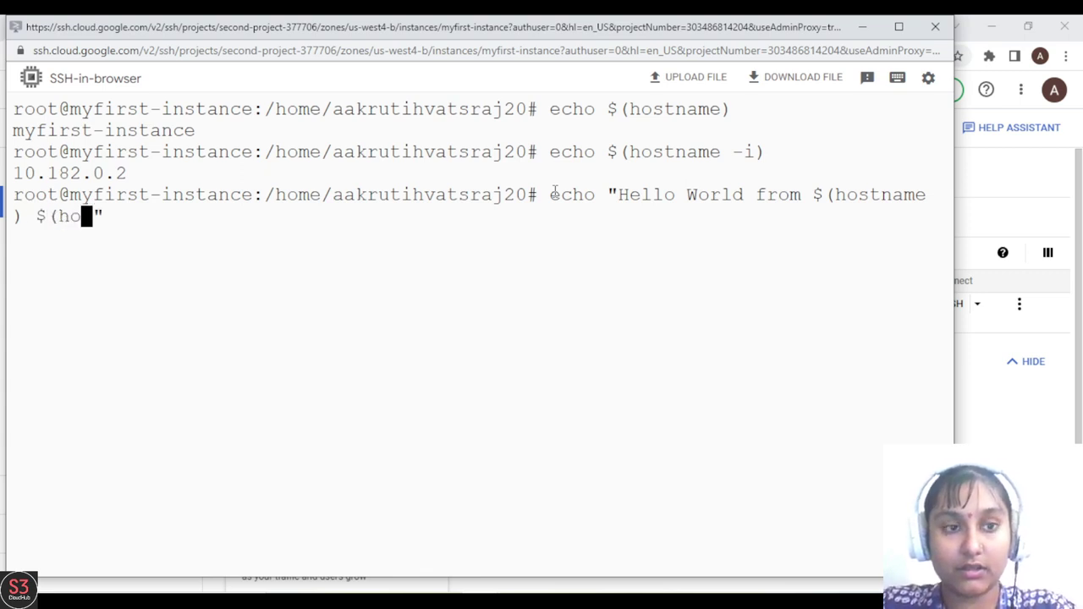
{"action": "type", "text": "name -i"}
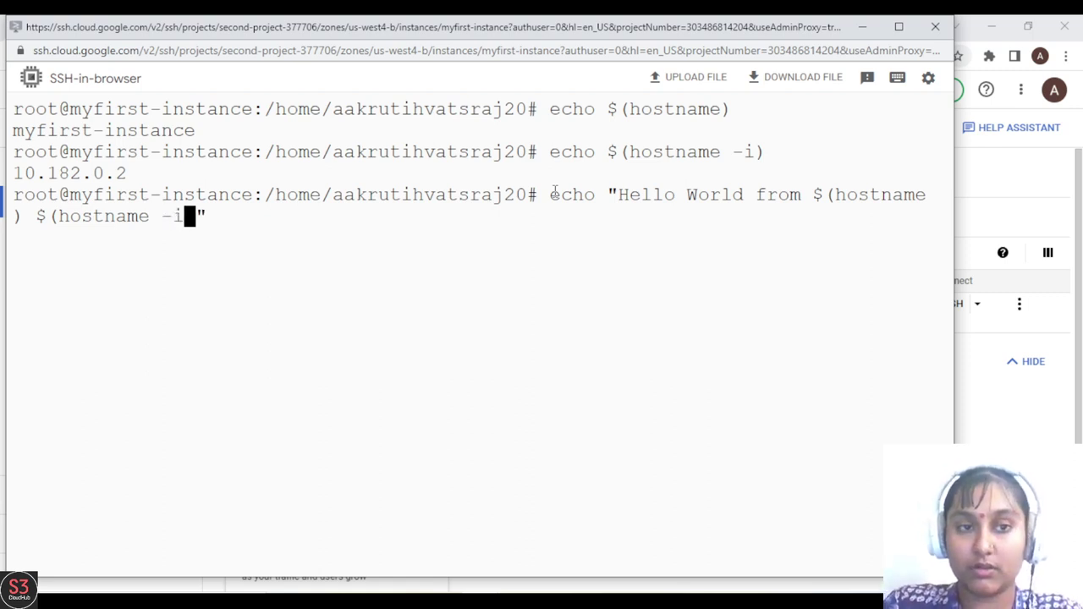
{"action": "type", "text": ")"}
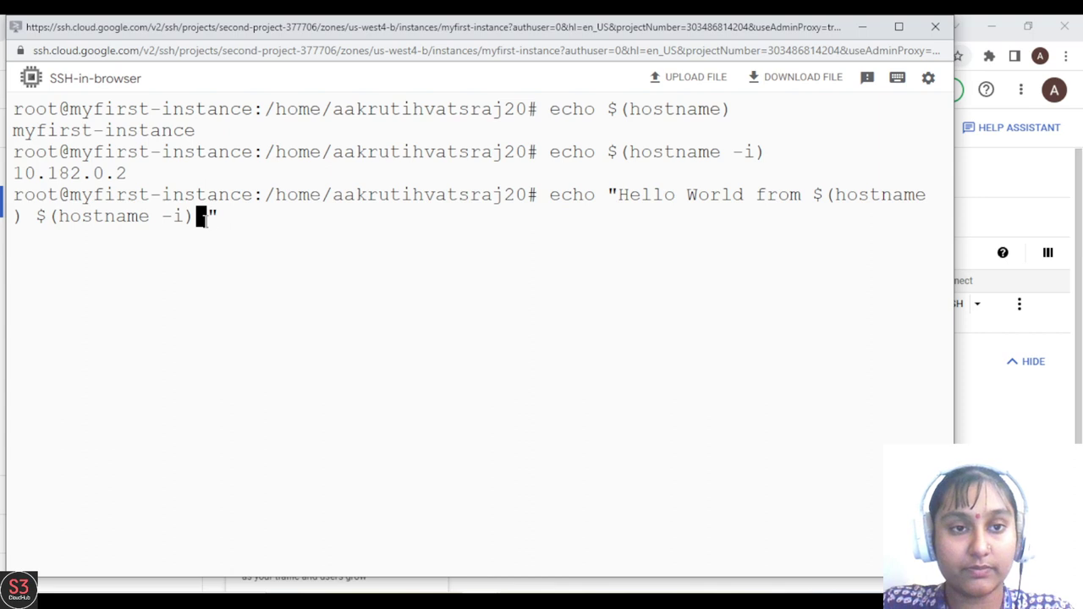
{"action": "key", "text": "Return"}
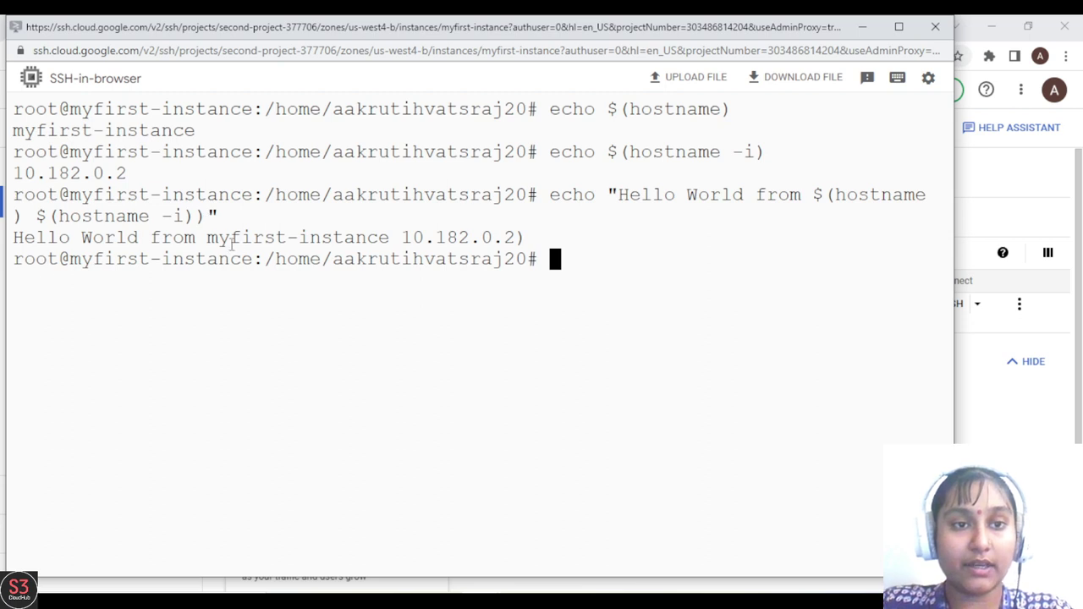
- Rerun the Hello World echo command with the extra closing parenthesis after $(hostname -i) removed
{"action": "left_click_drag", "start_coordinate": [208, 238], "coordinate": [407, 239]}
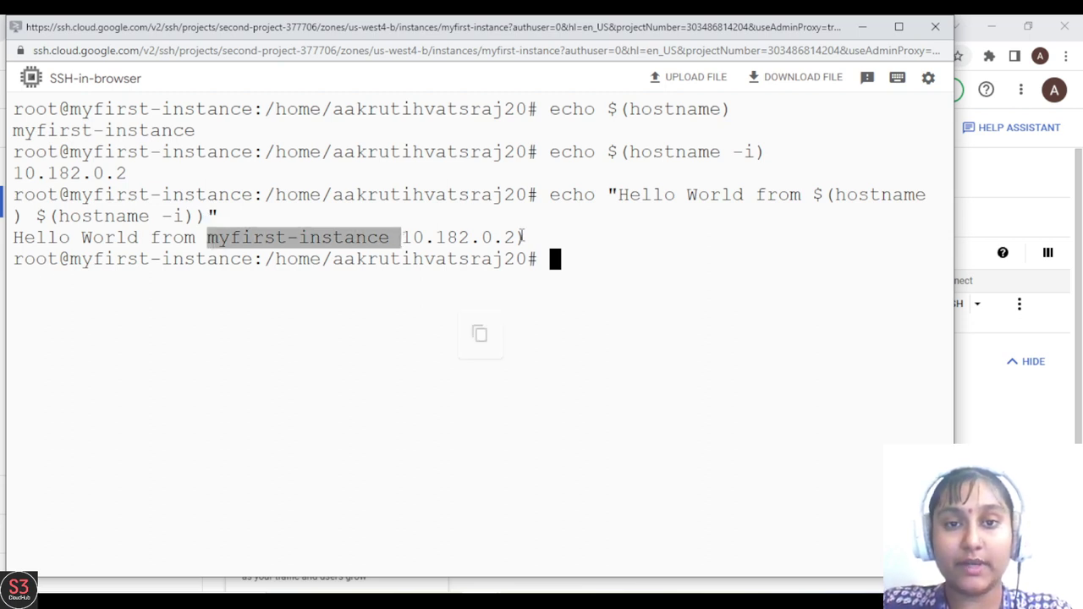
{"action": "left_click", "coordinate": [524, 236]}
{"action": "left_click_drag", "start_coordinate": [544, 241], "coordinate": [520, 239]}
{"action": "left_click", "coordinate": [564, 259]}
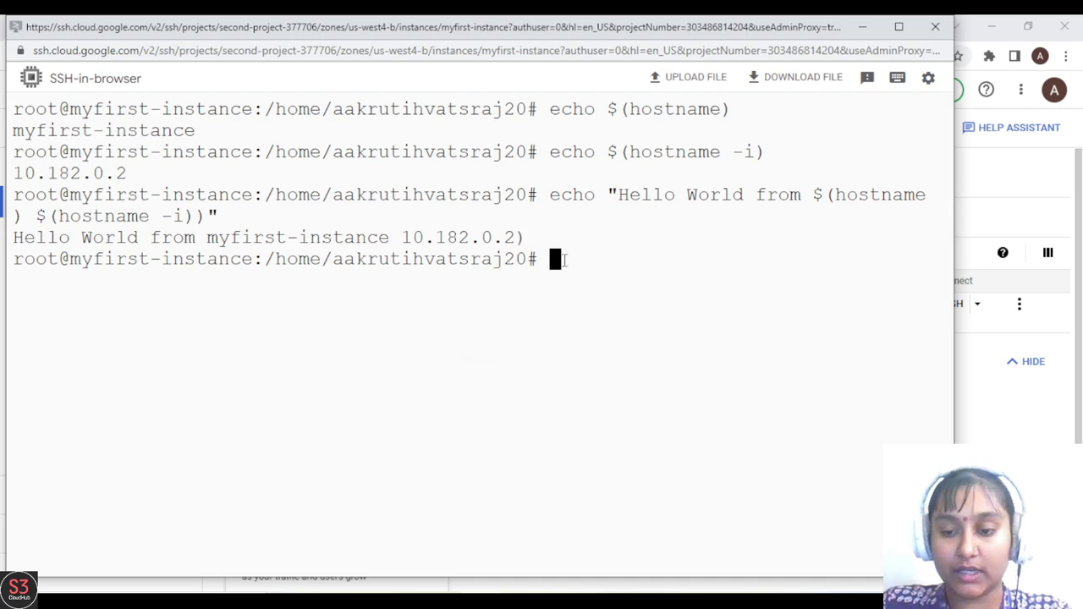
{"action": "key", "text": "Up"}
{"action": "key", "text": "Left"}
{"action": "key", "text": "Left"}
{"action": "key", "text": "Delete"}
{"action": "key", "text": "Return"}
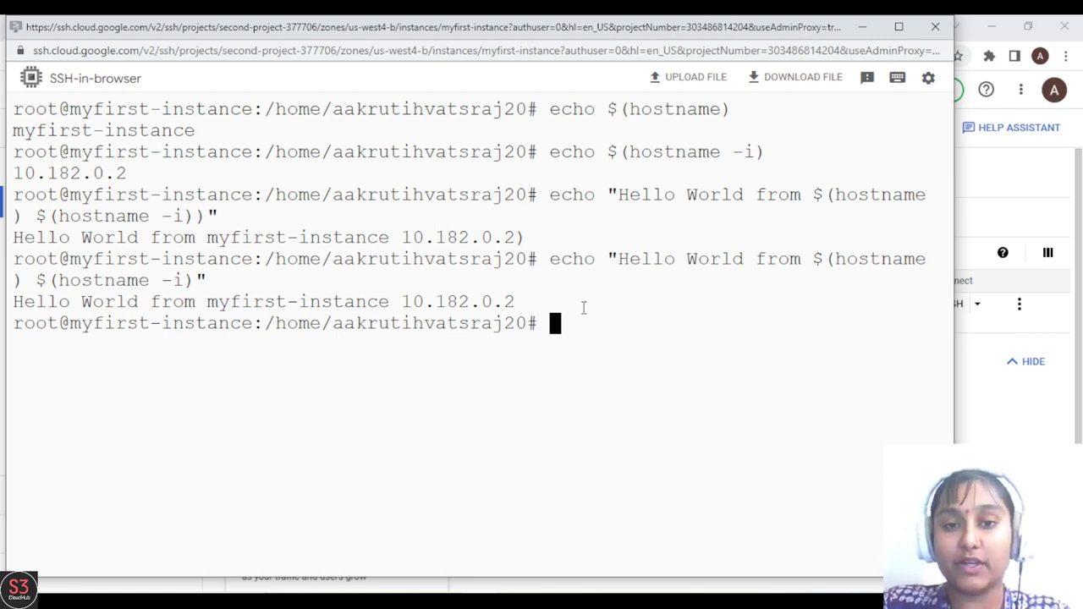
- Write the output of echo "Hello World from $(hostname) $(hostname -i)" to /var/www/html/index.html
{"action": "key", "text": "Up"}
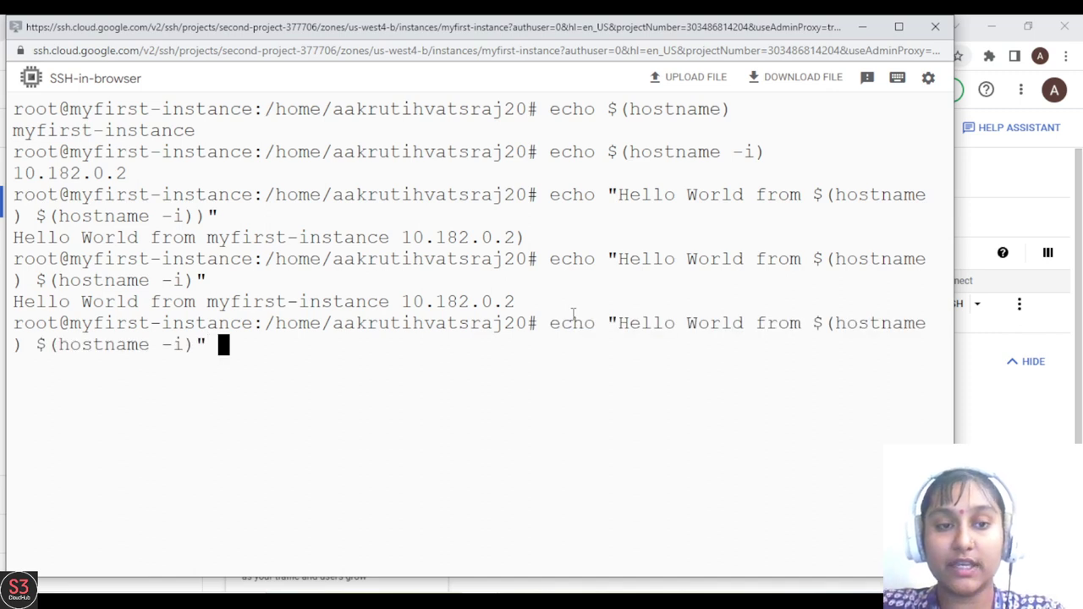
{"action": "type", "text": "> /"}
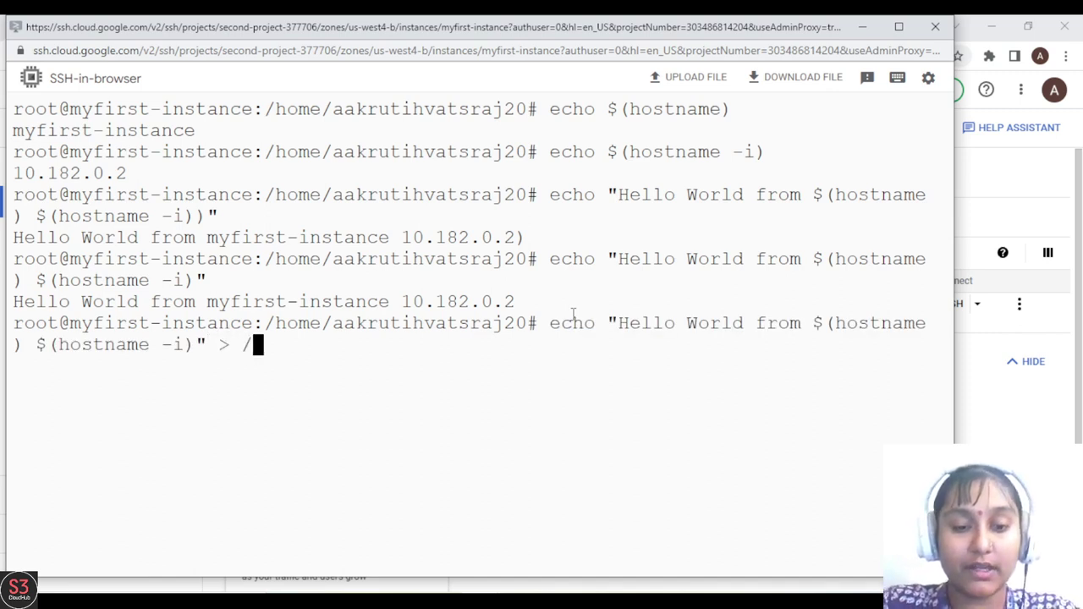
{"action": "type", "text": "var/www/"}
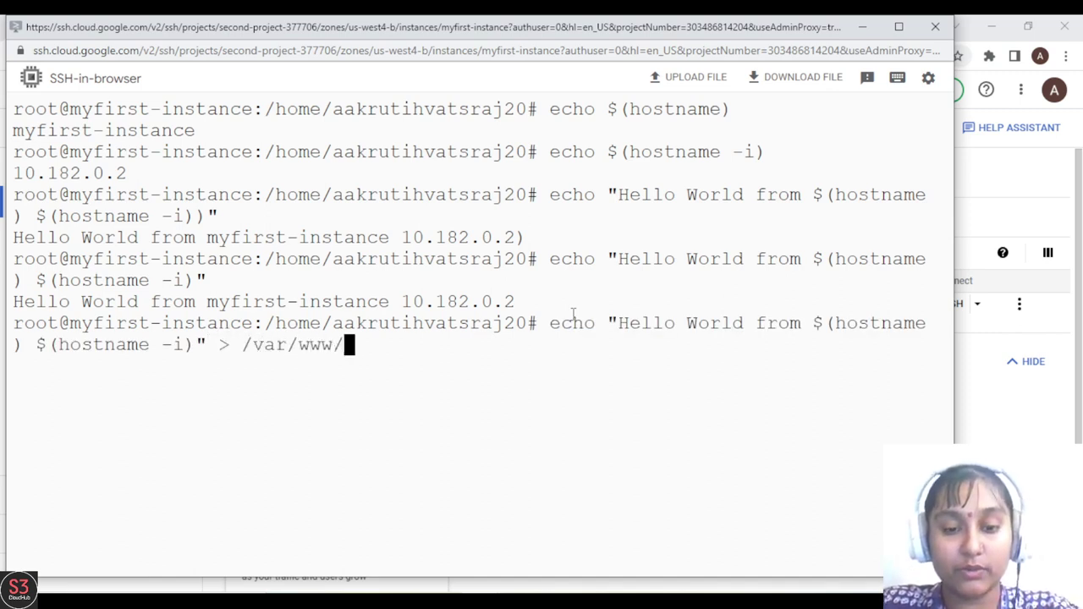
{"action": "type", "text": "html/"}
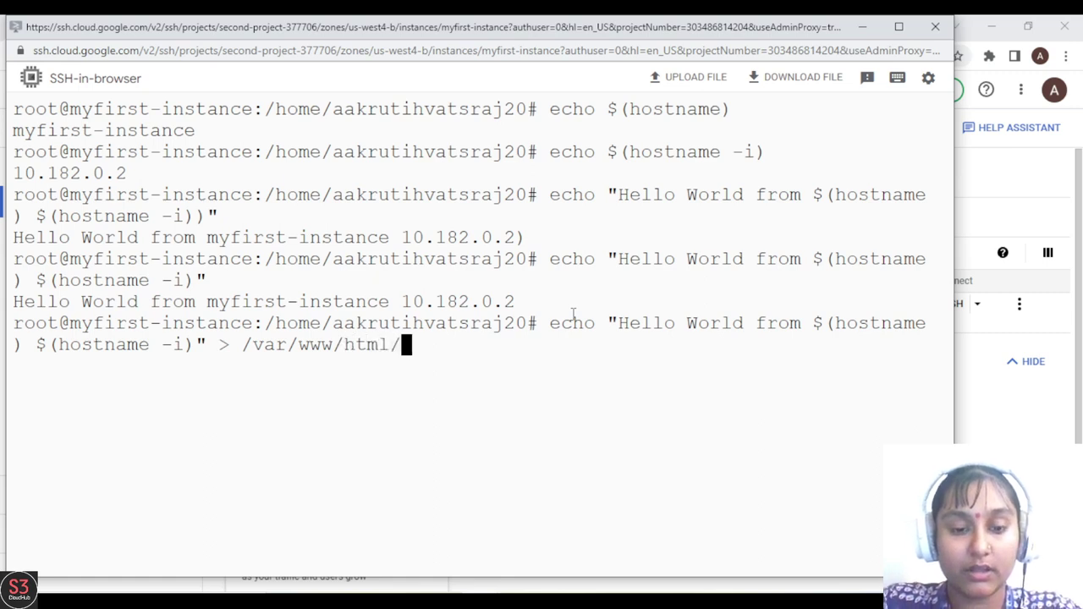
{"action": "type", "text": "index.html"}
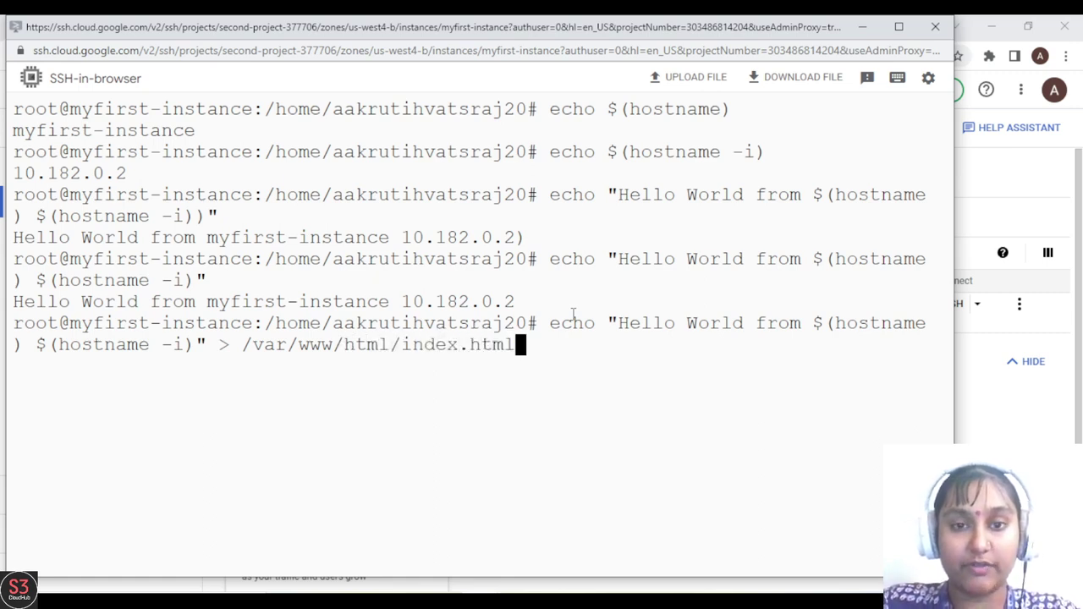
{"action": "key", "text": "Return"}
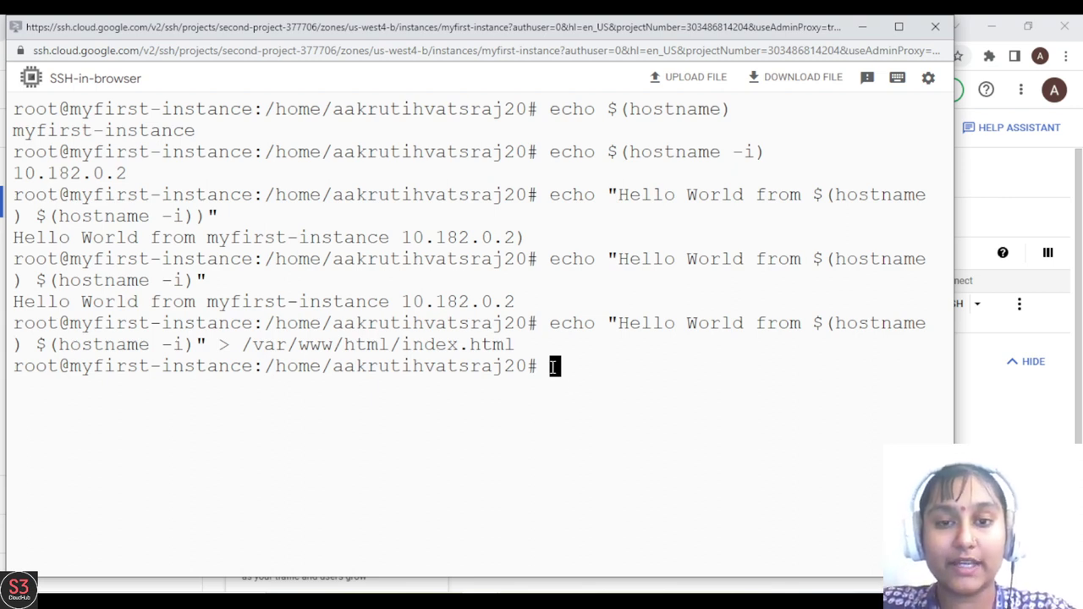
{"action": "type", "text": "cat"}
{"action": "key", "text": "BackSpace"}
{"action": "key", "text": "BackSpace"}
{"action": "key", "text": "BackSpace"}
{"action": "key", "text": "BackSpace"}
- Display the contents of /var/www/html/index.html with cat, reusing the path from the previous command, and highlight the output
{"action": "key", "text": "Up"}
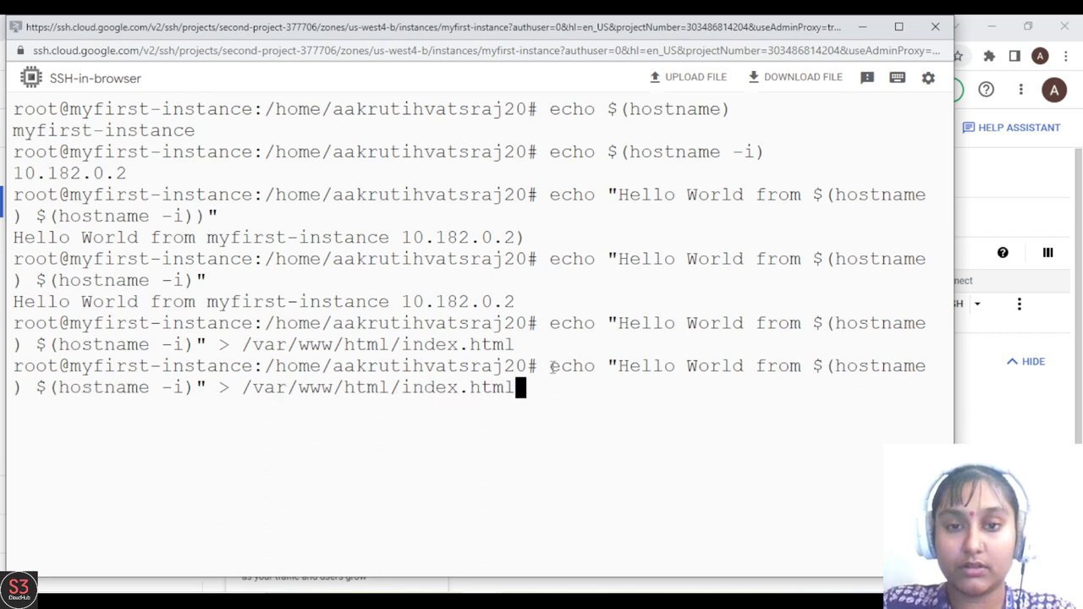
{"action": "key", "text": "Left"}
{"action": "key", "text": "Left"}
{"action": "key", "text": "Left"}
{"action": "key", "text": "Left"}
{"action": "key", "text": "Left"}
{"action": "key", "text": "Left"}
{"action": "key", "text": "Left"}
{"action": "key", "text": "Left"}
{"action": "key", "text": "Left"}
{"action": "key", "text": "Left"}
{"action": "key", "text": "Left"}
{"action": "key", "text": "Left"}
{"action": "key", "text": "Left"}
{"action": "key", "text": "Left"}
{"action": "key", "text": "Left"}
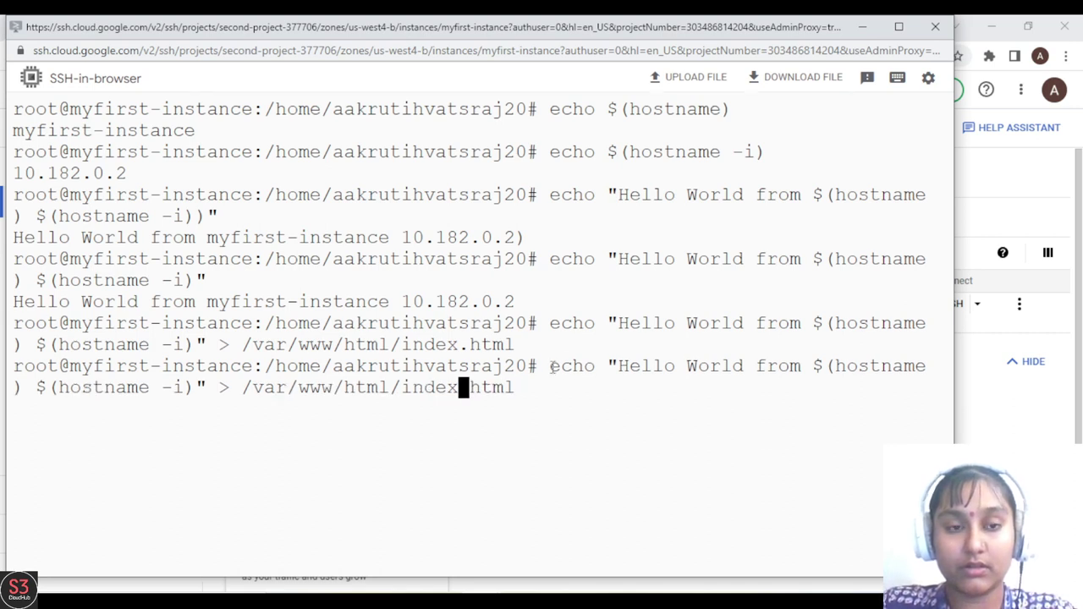
{"action": "key", "text": "Left"}
{"action": "key", "text": "Left"}
{"action": "key", "text": "Left"}
{"action": "key", "text": "Left"}
{"action": "key", "text": "Left"}
{"action": "key", "text": "Left"}
{"action": "key", "text": "Left"}
{"action": "key", "text": "Left"}
{"action": "key", "text": "Left"}
{"action": "key", "text": "Left"}
{"action": "key", "text": "BackSpace"}
{"action": "key", "text": "BackSpace"}
{"action": "key", "text": "BackSpace"}
{"action": "key", "text": "BackSpace"}
{"action": "key", "text": "BackSpace"}
{"action": "key", "text": "BackSpace"}
{"action": "key", "text": "BackSpace"}
{"action": "key", "text": "BackSpace"}
{"action": "key", "text": "BackSpace"}
{"action": "key", "text": "BackSpace"}
{"action": "key", "text": "BackSpace"}
{"action": "key", "text": "BackSpace"}
{"action": "key", "text": "BackSpace"}
{"action": "key", "text": "BackSpace"}
{"action": "key", "text": "BackSpace"}
{"action": "key", "text": "BackSpace"}
{"action": "key", "text": "BackSpace"}
{"action": "key", "text": "BackSpace"}
{"action": "key", "text": "BackSpace"}
{"action": "key", "text": "BackSpace"}
{"action": "key", "text": "BackSpace"}
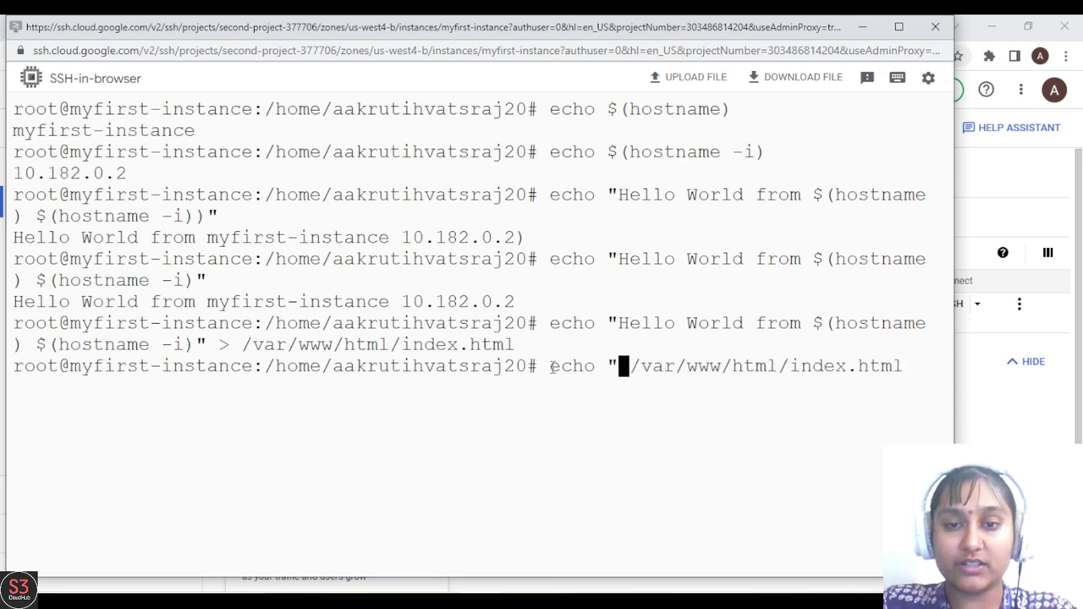
{"action": "type", "text": "cat"}
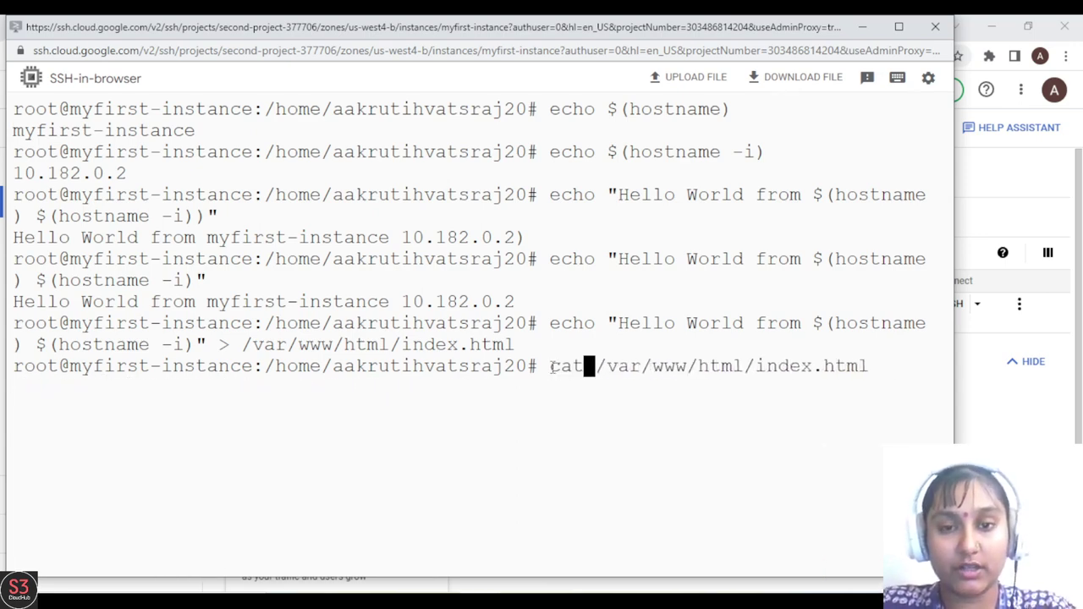
{"action": "key", "text": "Return"}
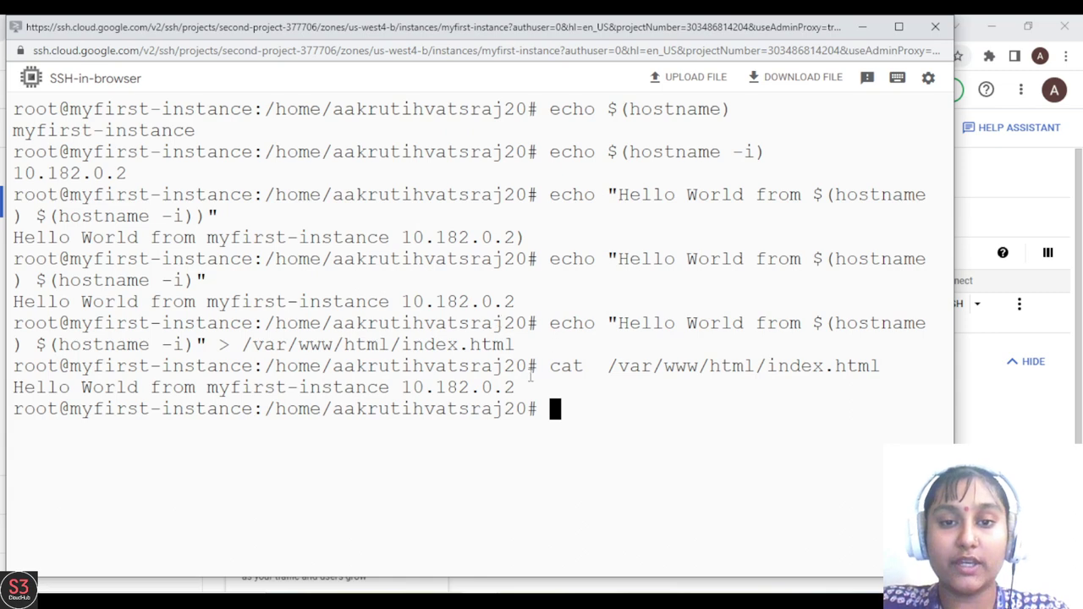
{"action": "left_click_drag", "start_coordinate": [528, 383], "coordinate": [19, 386]}
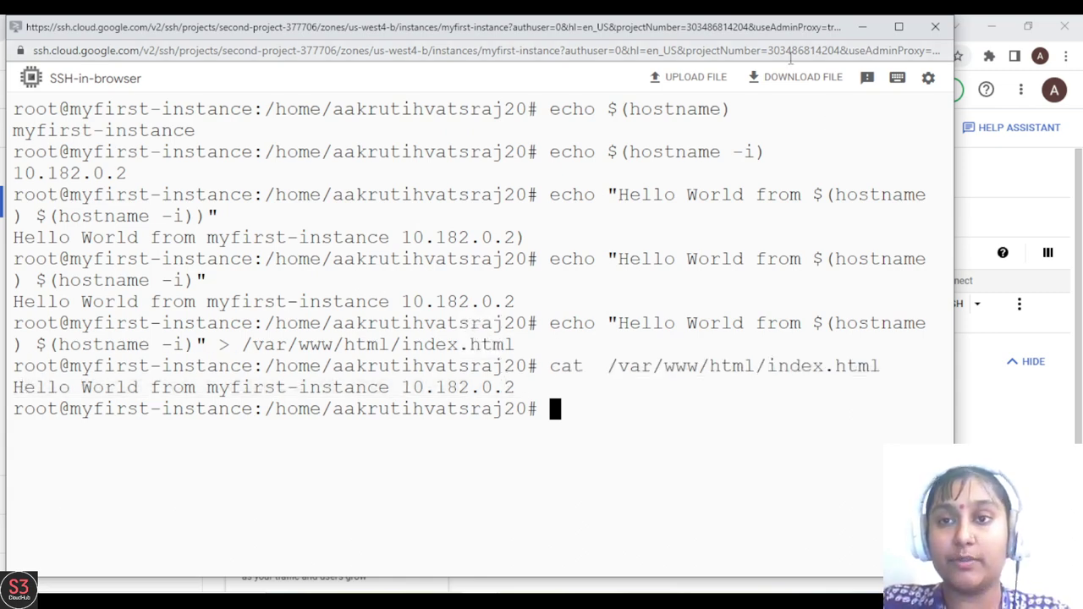
- Switch from the SSH window to the browser and reload the web page at 34.125.237.101 to check the greeting
{"action": "left_click", "coordinate": [866, 31]}
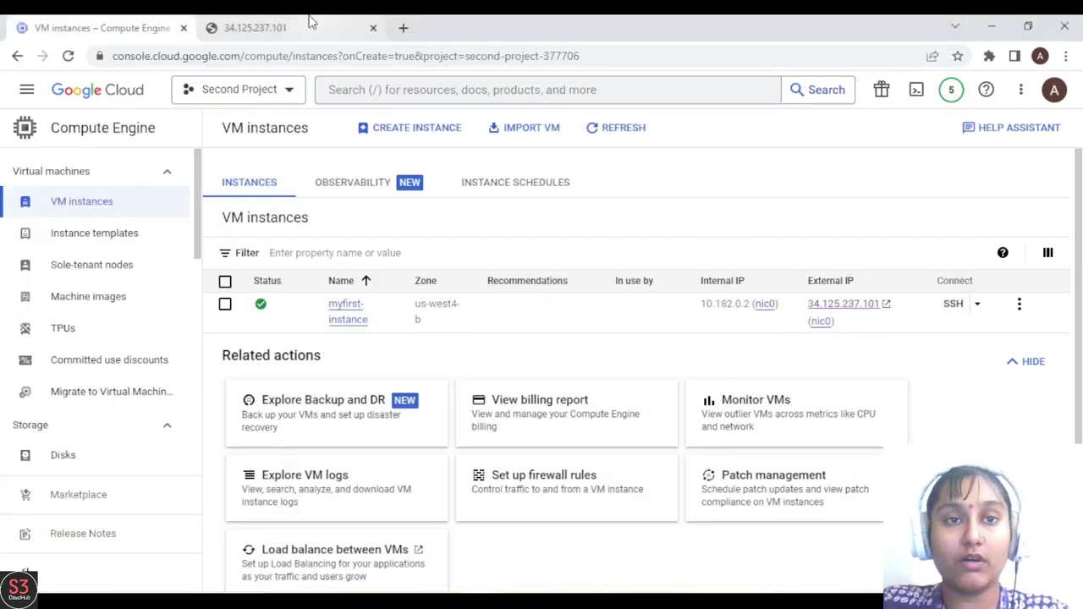
{"action": "left_click", "coordinate": [307, 21]}
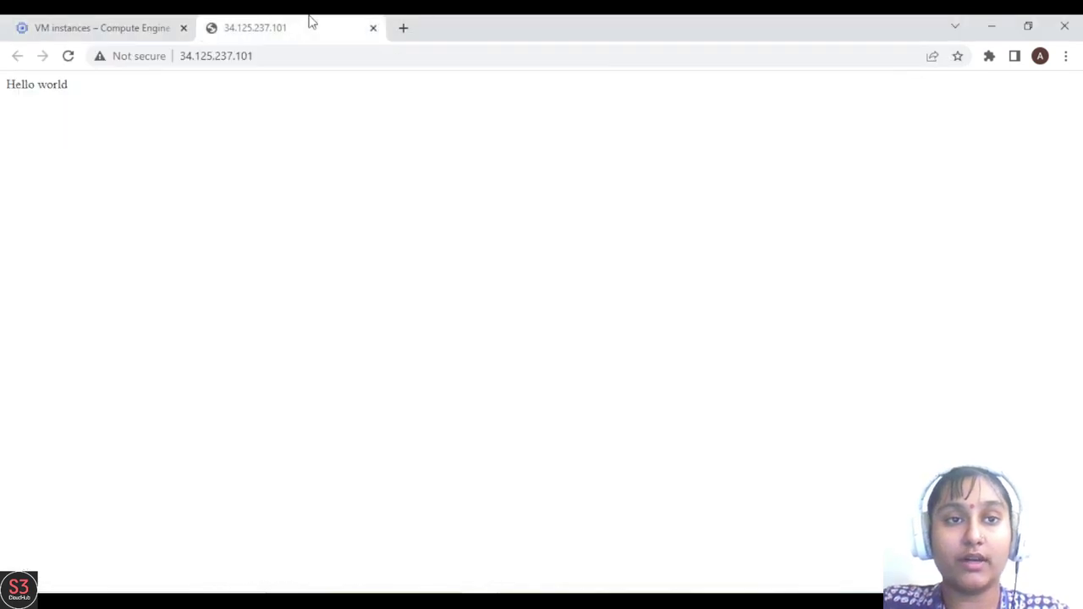
{"action": "left_click", "coordinate": [70, 56]}
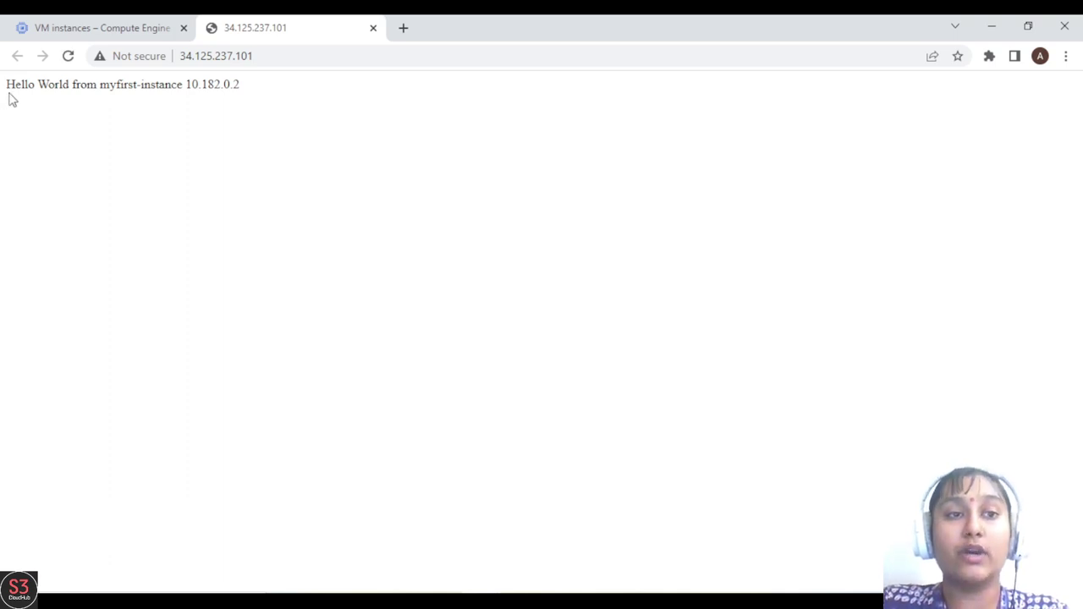
{"action": "left_click_drag", "start_coordinate": [9, 96], "coordinate": [240, 101]}
{"action": "left_click", "coordinate": [244, 99]}
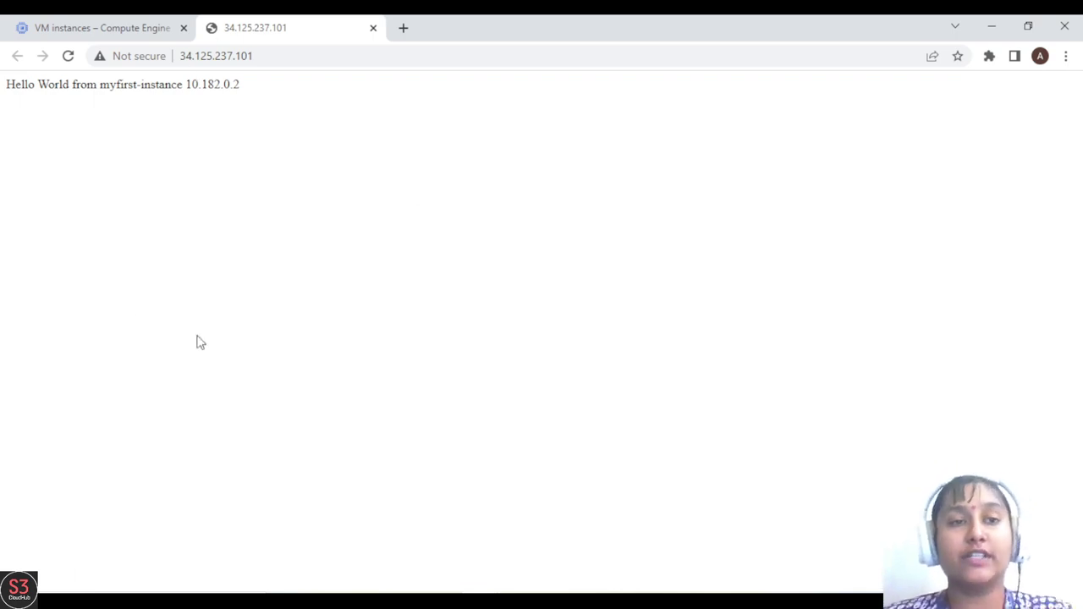
- Compare the instance's external IP in the VM instances list with the address of the served web page
{"action": "left_click", "coordinate": [59, 26]}
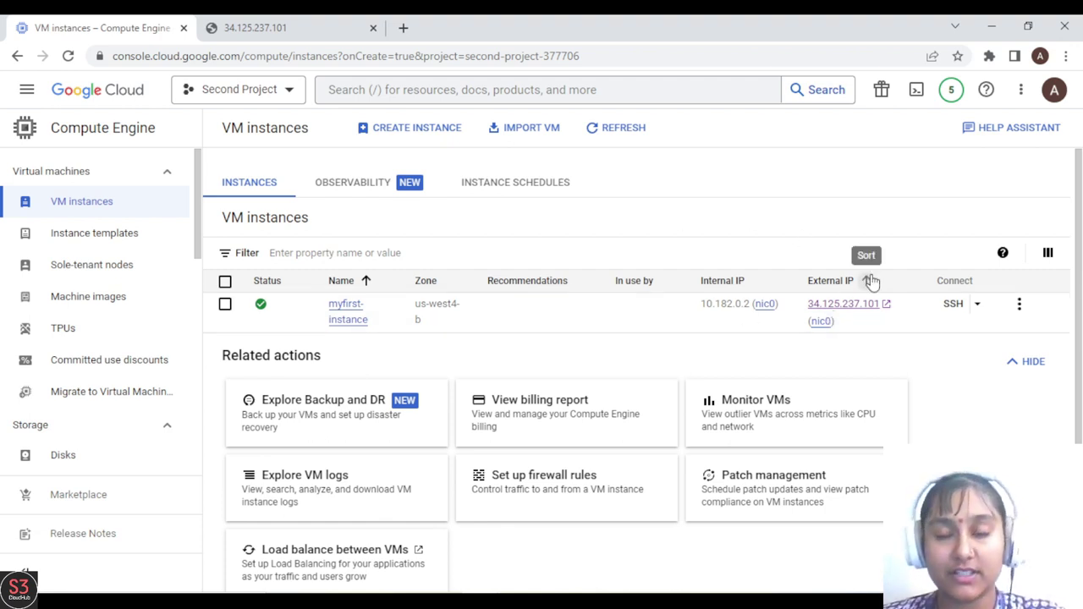
{"action": "left_click", "coordinate": [275, 32]}
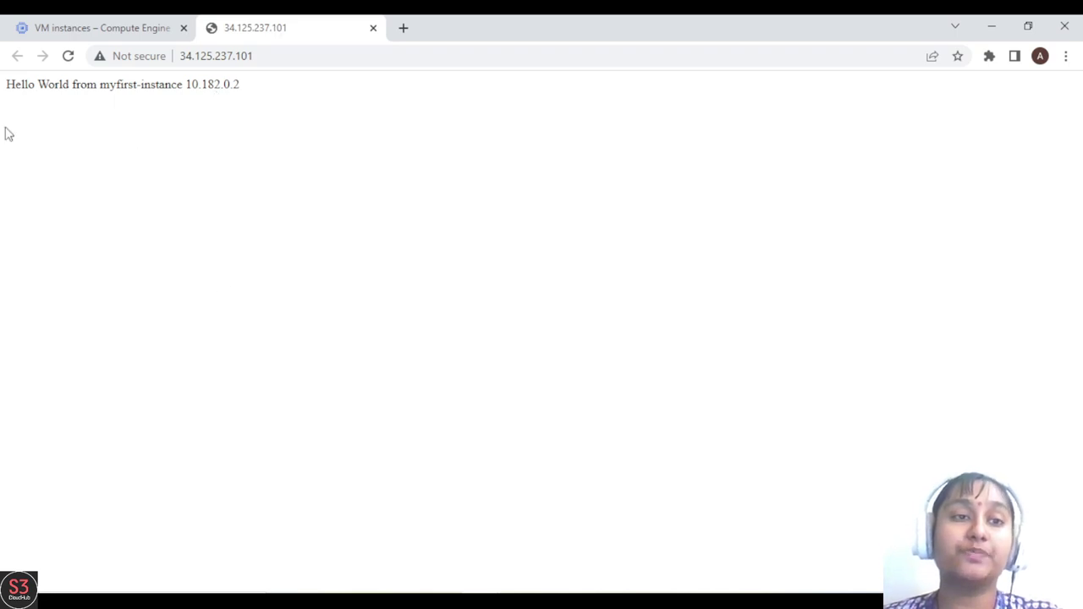
{"action": "left_click_drag", "start_coordinate": [307, 56], "coordinate": [181, 61]}
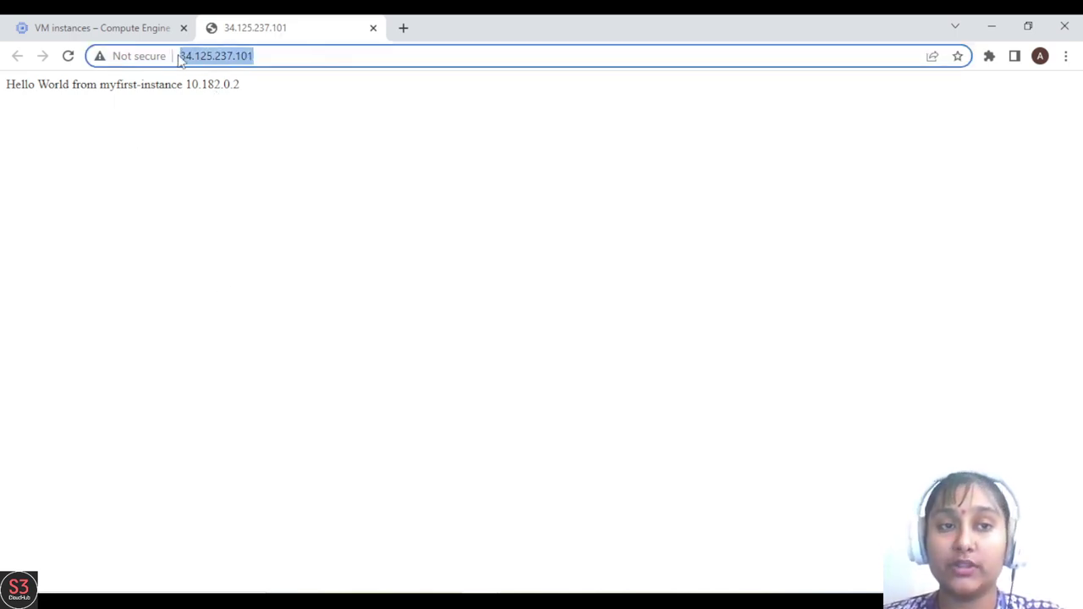
{"action": "left_click", "coordinate": [191, 169]}
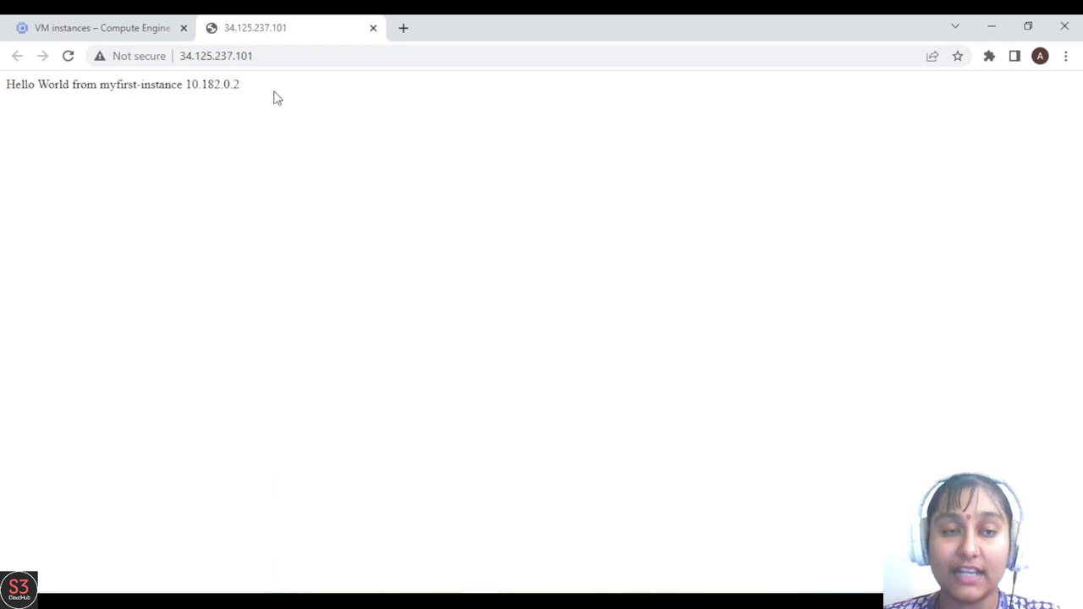
- Return to the VM instances list and stop myfirst-instance, confirming the shutdown
{"action": "left_click", "coordinate": [99, 20]}
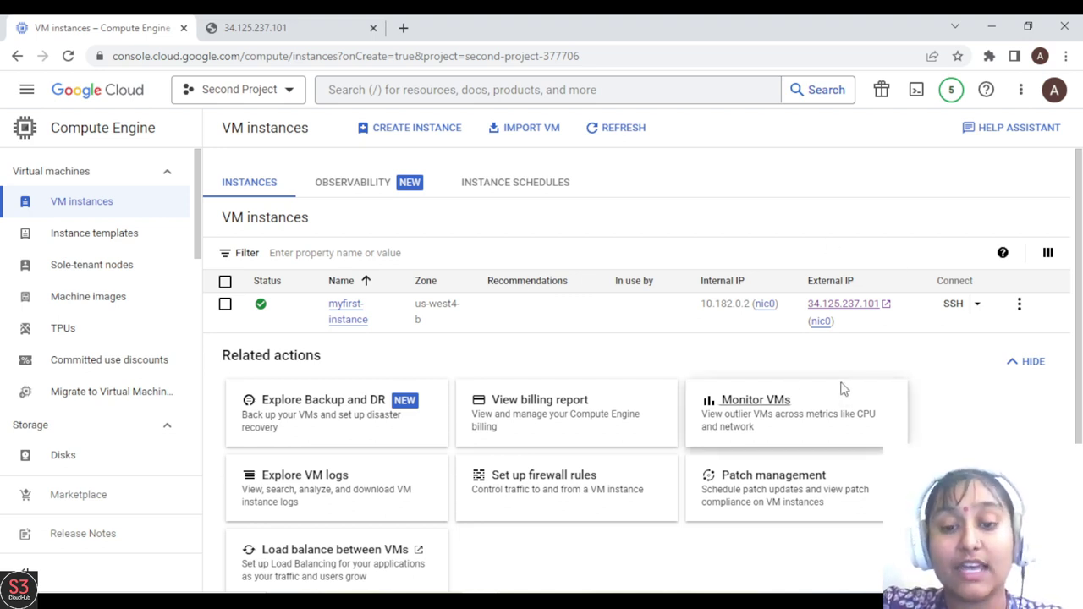
{"action": "left_click", "coordinate": [1020, 306]}
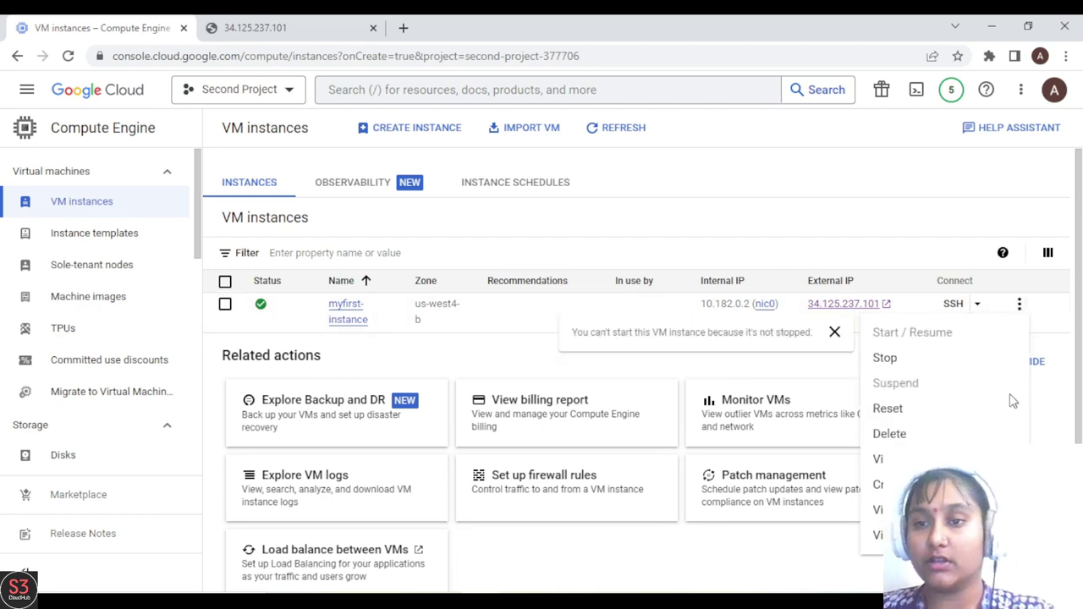
{"action": "left_click", "coordinate": [886, 361]}
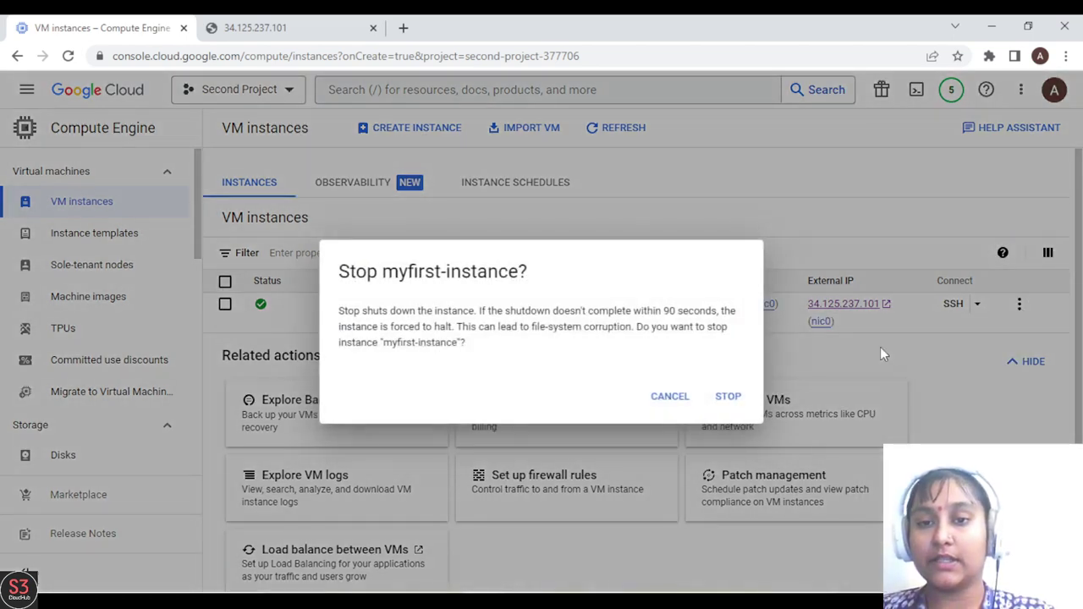
{"action": "left_click", "coordinate": [729, 398]}
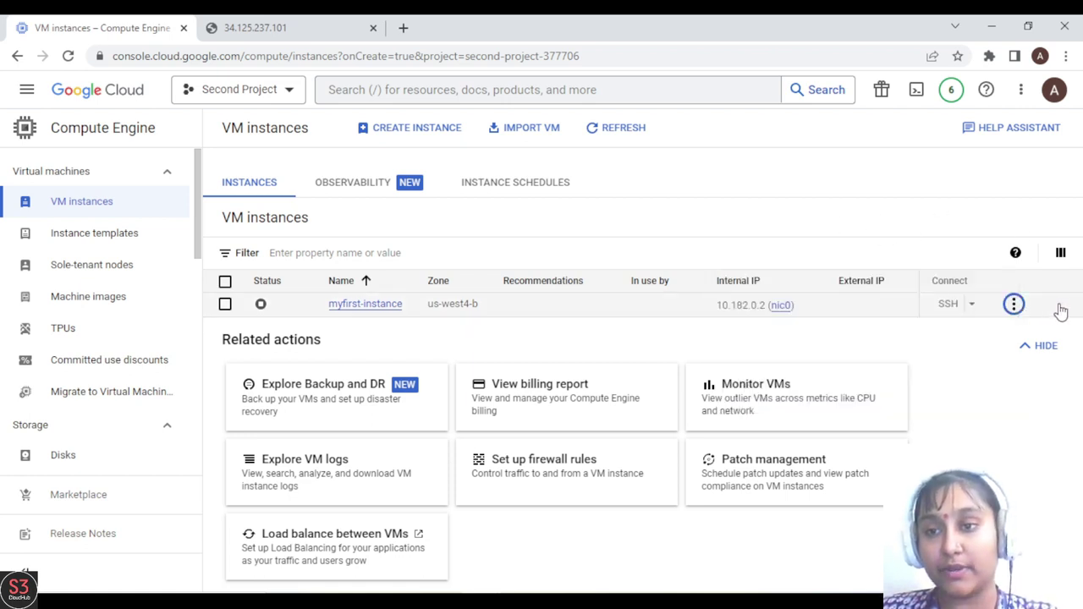
- Start the stopped myfirst-instance, confirm the start, and dismiss the notification
{"action": "left_click", "coordinate": [1013, 305]}
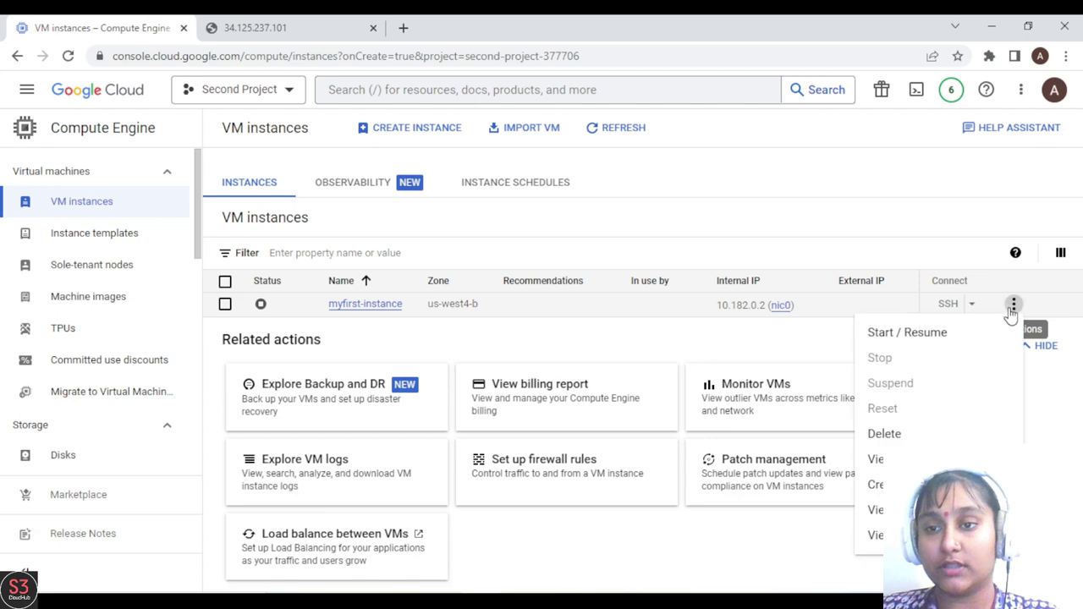
{"action": "left_click", "coordinate": [897, 335]}
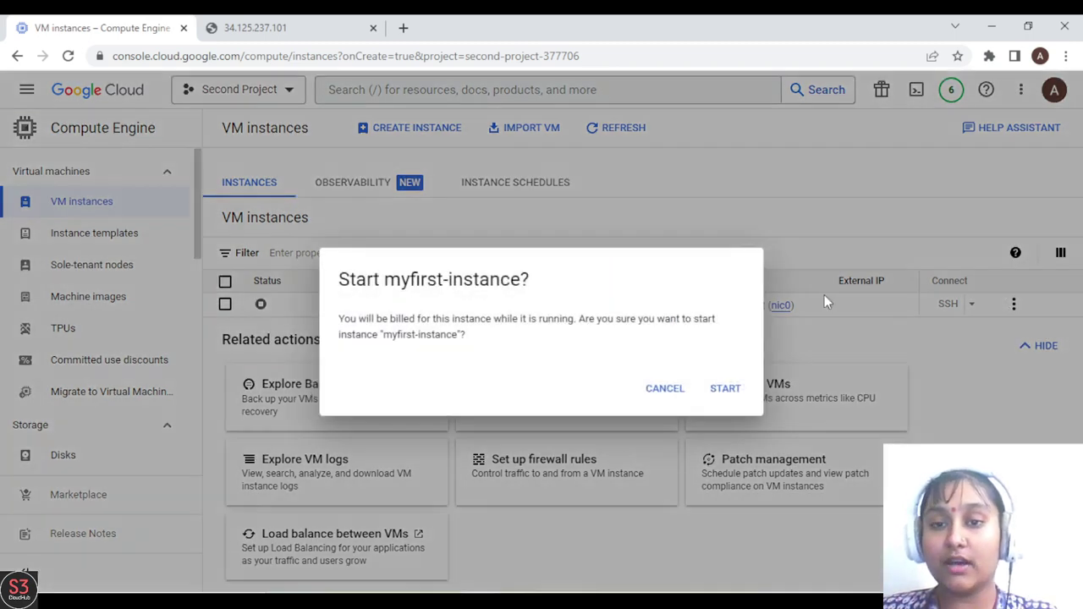
{"action": "left_click", "coordinate": [732, 393]}
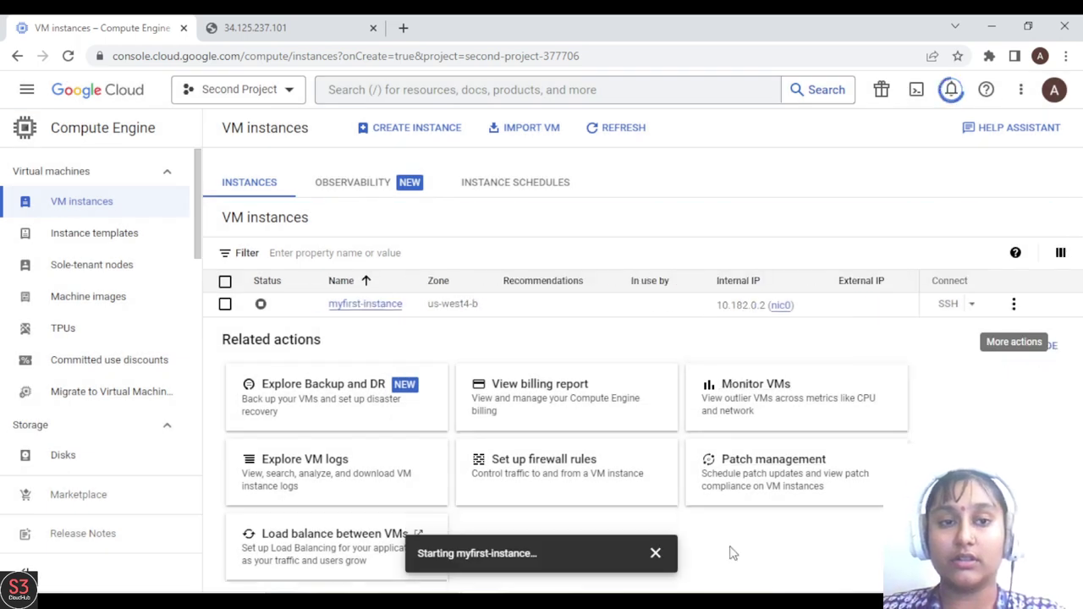
{"action": "left_click", "coordinate": [655, 554]}
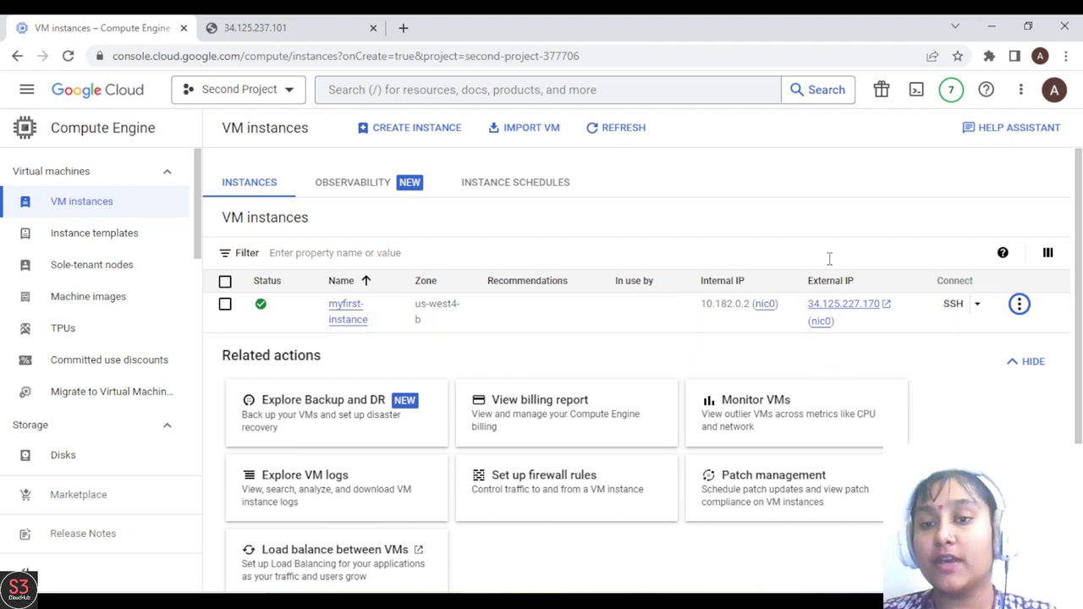
- Open the restarted instance's external IP page and reload the existing page at the old address 34.125.237.101
{"action": "left_click", "coordinate": [847, 307]}
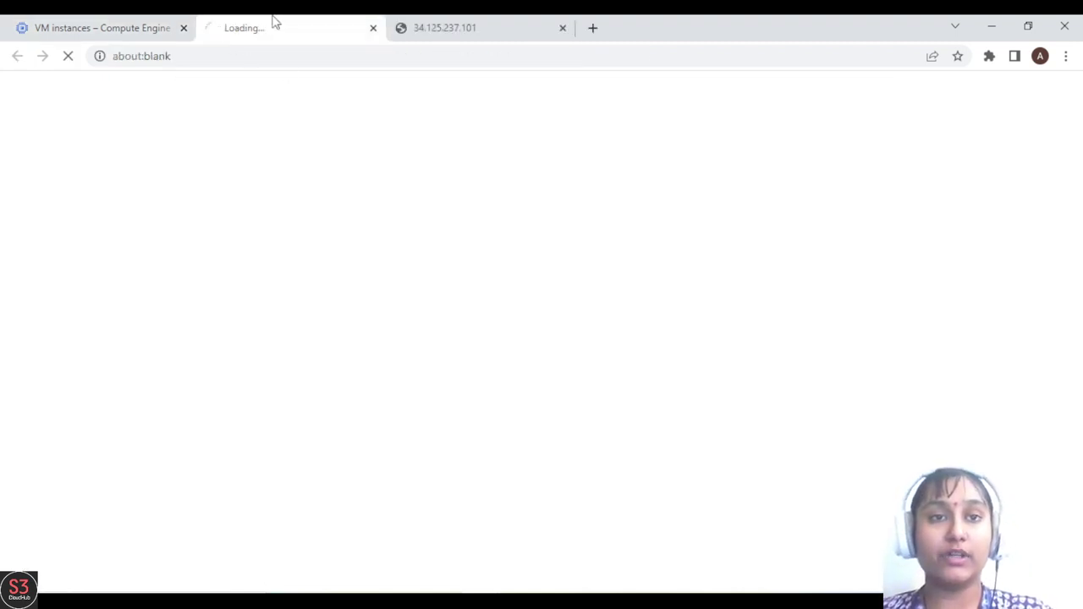
{"action": "left_click", "coordinate": [482, 31]}
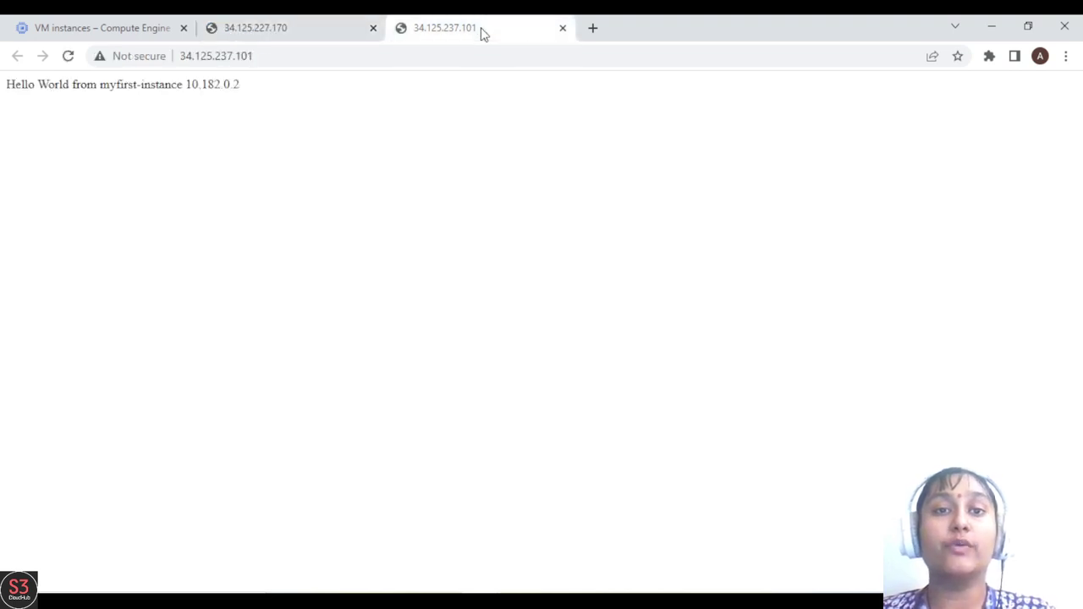
{"action": "left_click_drag", "start_coordinate": [269, 57], "coordinate": [181, 59]}
{"action": "left_click", "coordinate": [182, 64]}
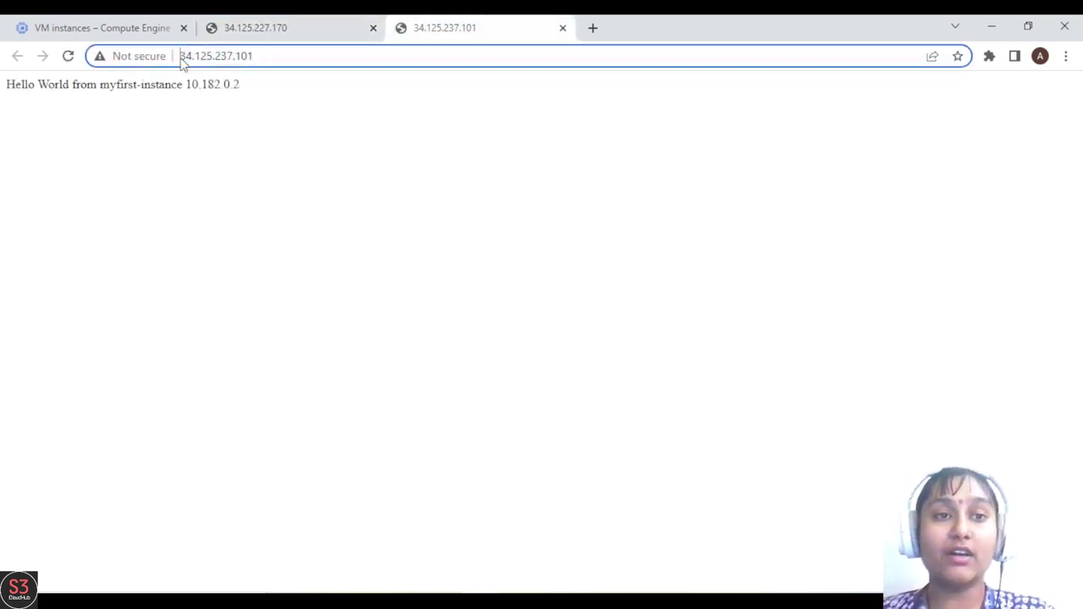
{"action": "left_click", "coordinate": [70, 64]}
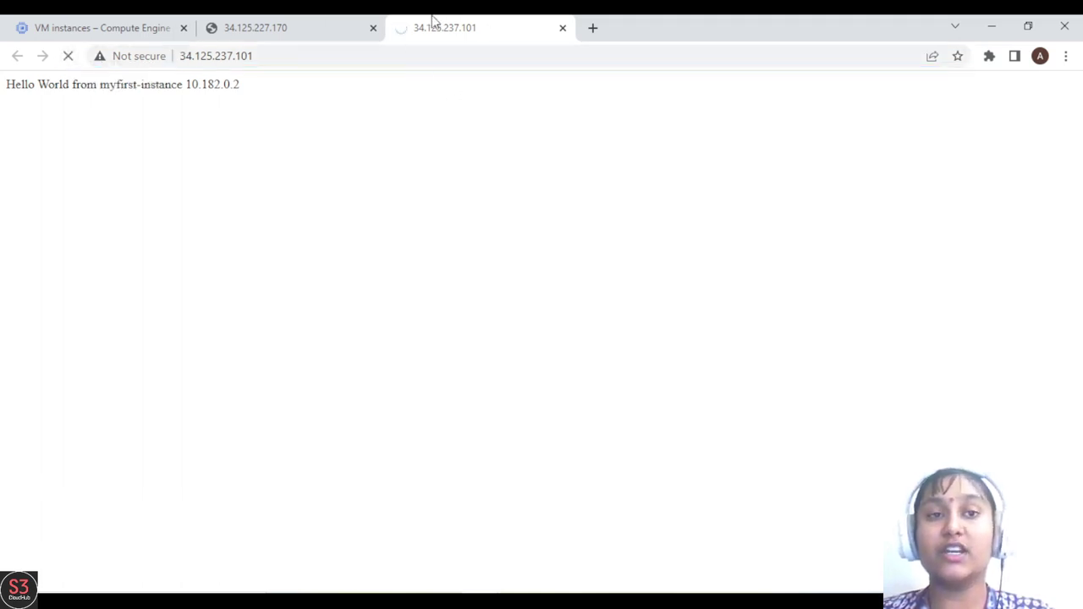
- View the page served at the new external IP 34.125.227.170 and return to the VM instances list
{"action": "left_click", "coordinate": [330, 28]}
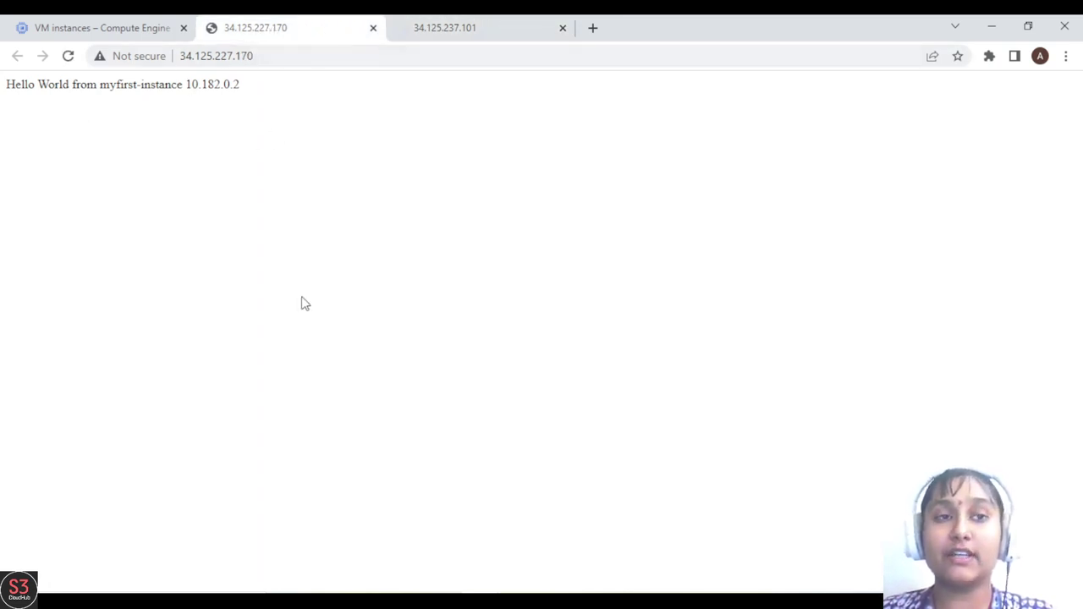
{"action": "left_click", "coordinate": [91, 20]}
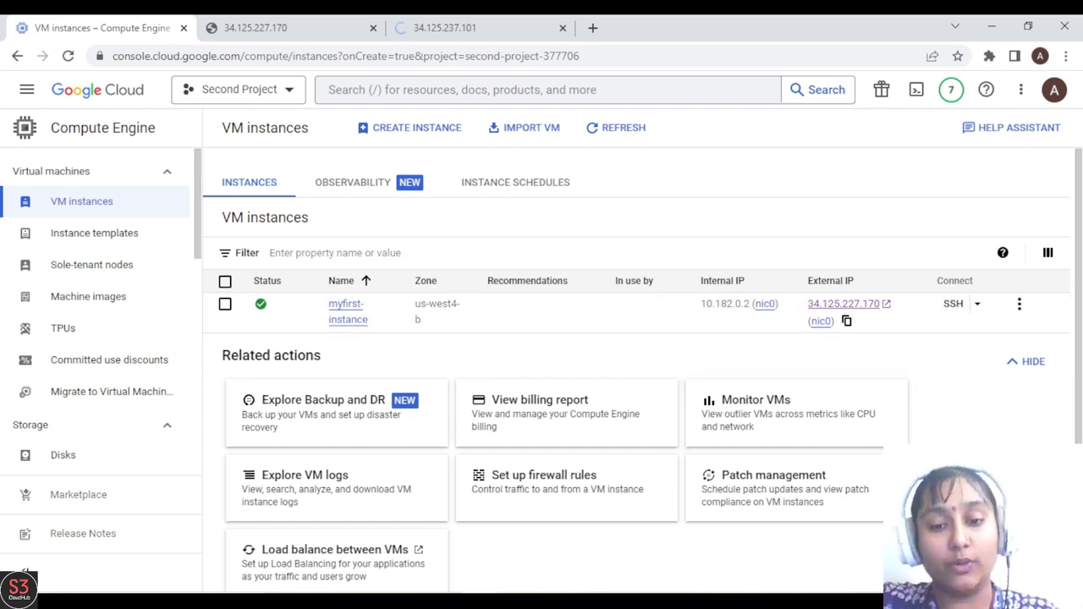
{"action": "scroll", "coordinate": [536, 577], "scroll_direction": "down", "scroll_amount": 1}
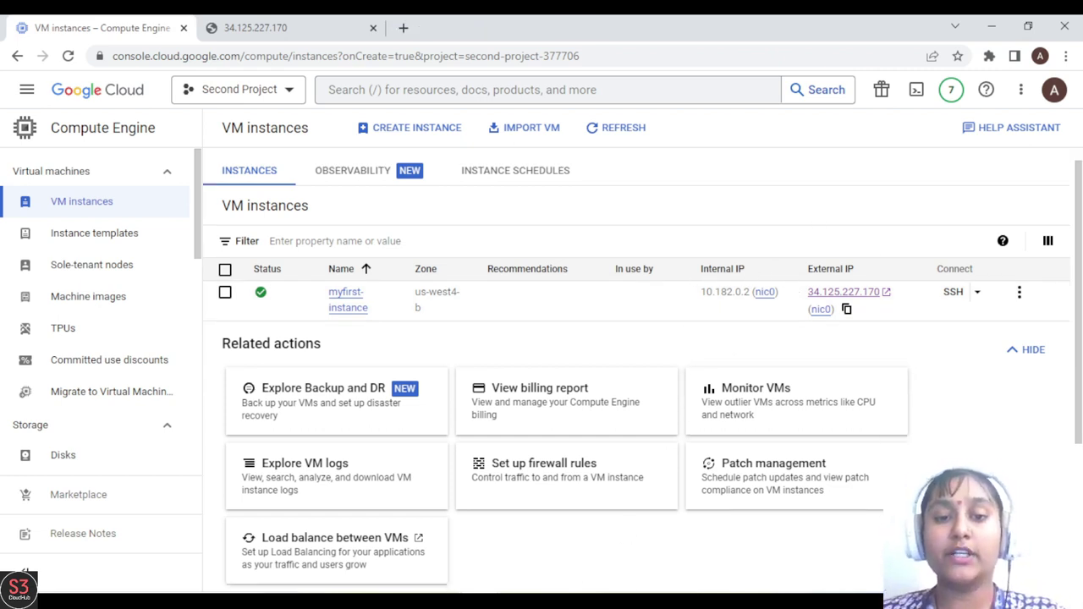
- Close the disconnected SSH window and open a new SSH session to myfirst-instance, checking the served page while it connects
{"action": "left_click", "coordinate": [625, 524]}
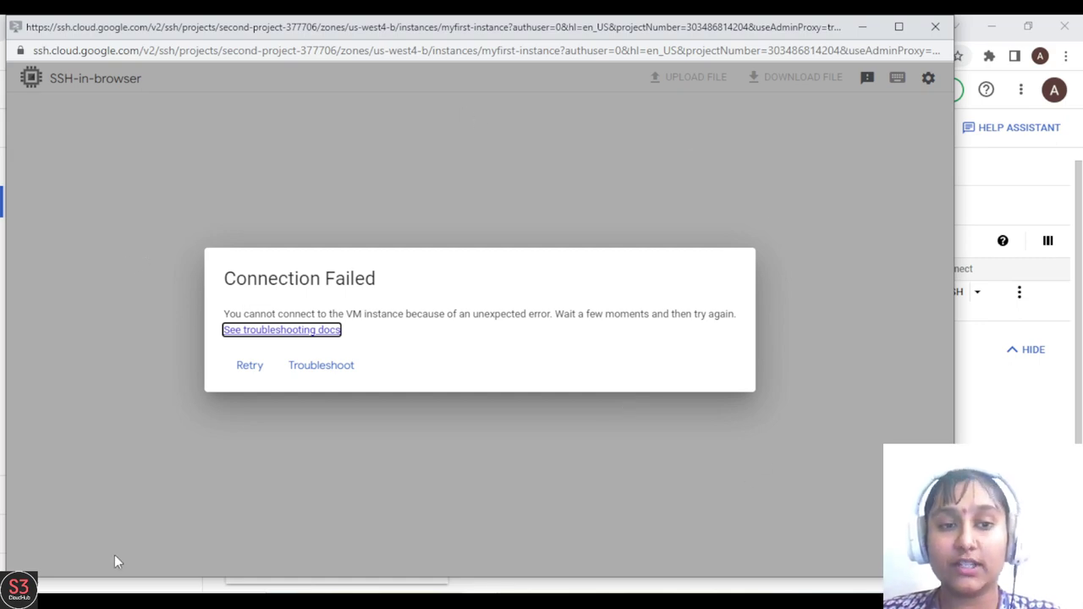
{"action": "left_click", "coordinate": [935, 26]}
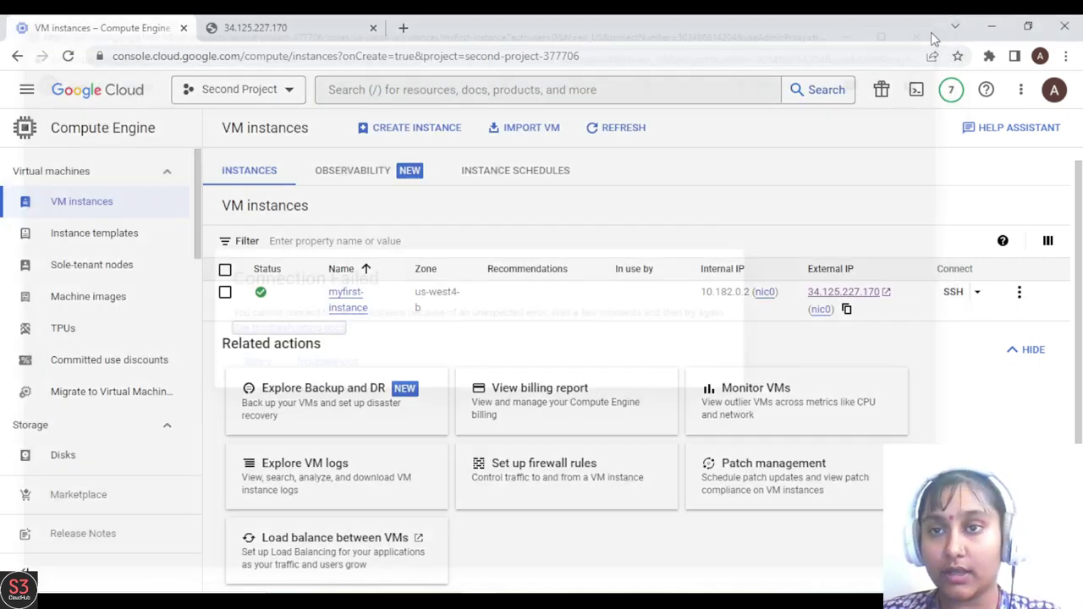
{"action": "left_click", "coordinate": [948, 296]}
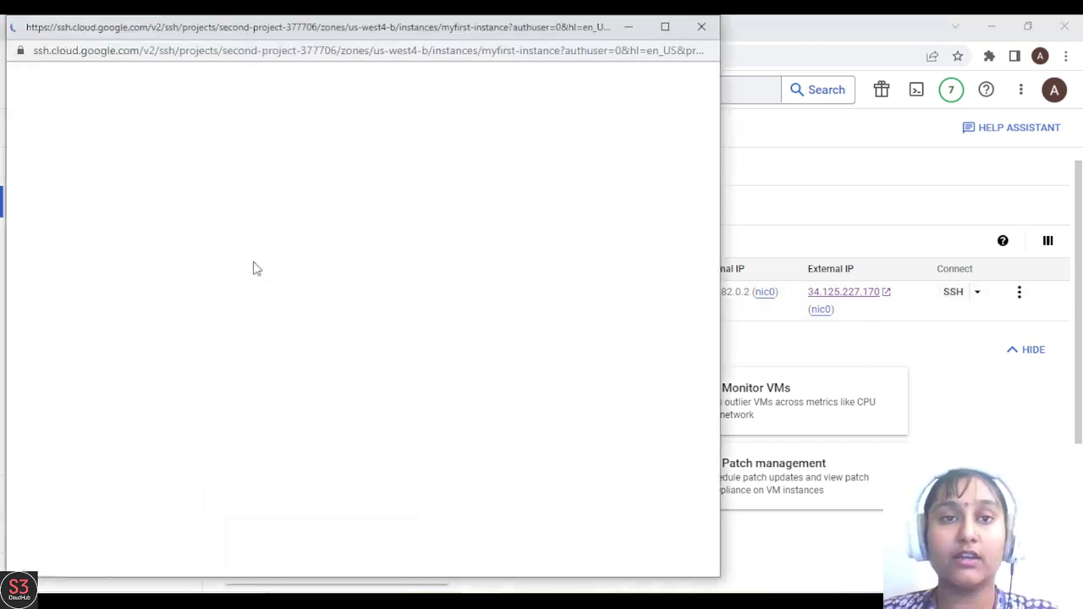
{"action": "left_click_drag", "start_coordinate": [320, 32], "coordinate": [428, 113]}
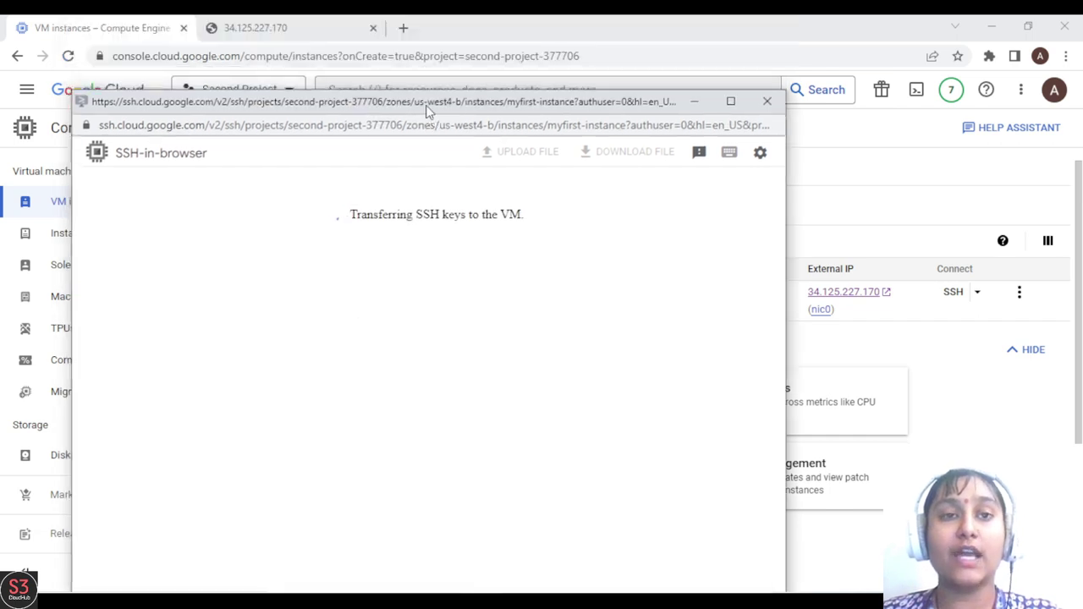
{"action": "left_click", "coordinate": [322, 27]}
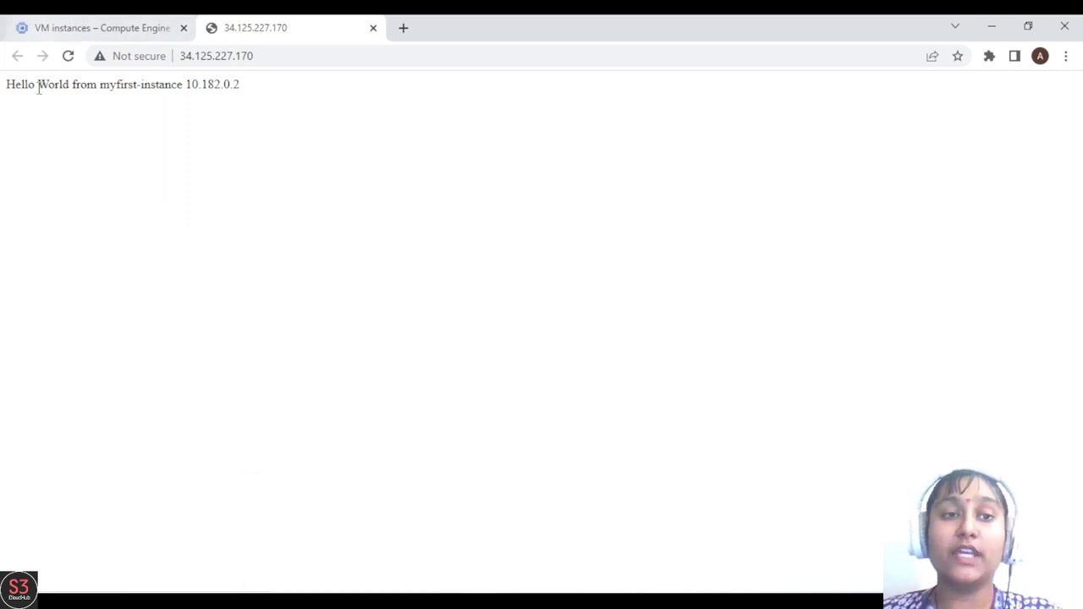
{"action": "mouse_move", "coordinate": [503, 525]}
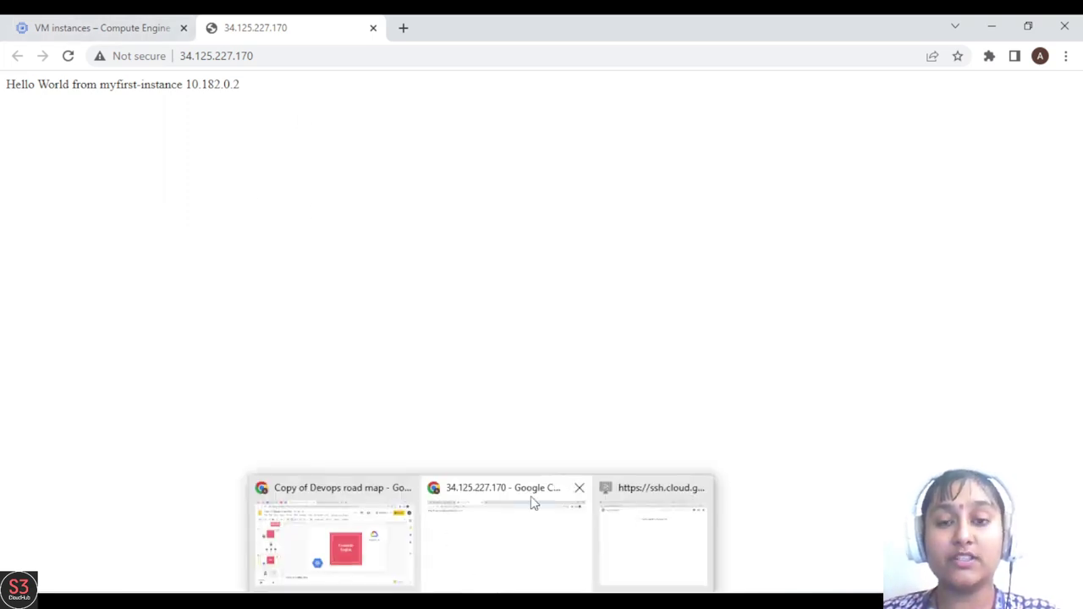
{"action": "left_click", "coordinate": [646, 516]}
{"action": "left_click_drag", "start_coordinate": [435, 108], "coordinate": [444, 71]}
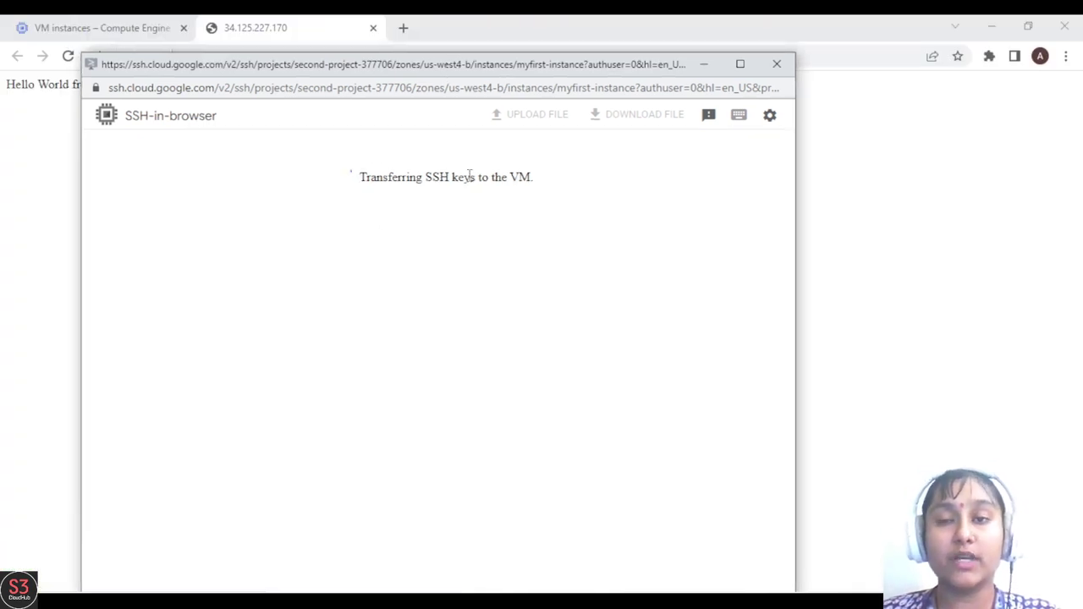
{"action": "left_click_drag", "start_coordinate": [476, 75], "coordinate": [462, 66]}
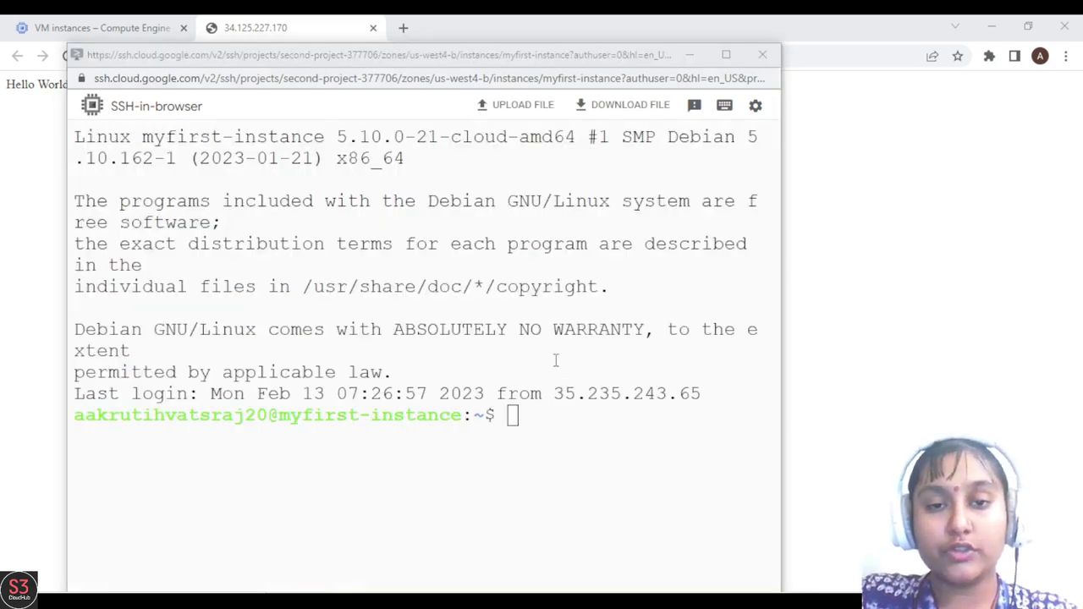
- Switch to the root user in the SSH terminal with the command sudo su
{"action": "left_click", "coordinate": [549, 426]}
{"action": "type", "text": "SUDO"}
{"action": "key", "text": "BackSpace"}
{"action": "key", "text": "BackSpace"}
{"action": "key", "text": "BackSpace"}
{"action": "key", "text": "BackSpace"}
{"action": "type", "text": "sudo su"}
{"action": "key", "text": "Return"}
- Start the Apache web server on the instance with the command service apache2 start
{"action": "type", "text": "service apa"}
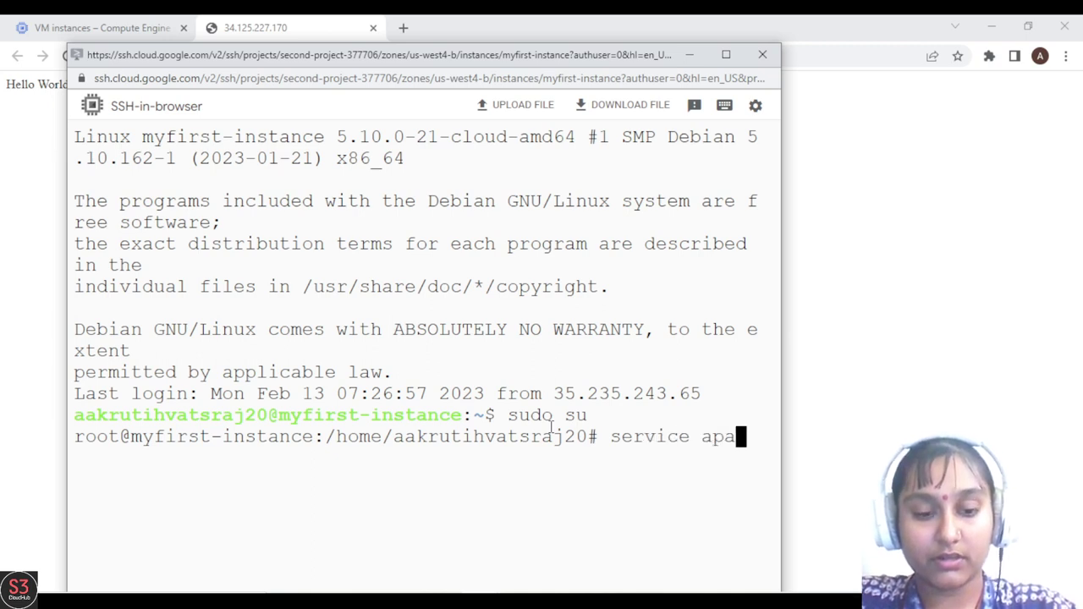
{"action": "type", "text": "c"}
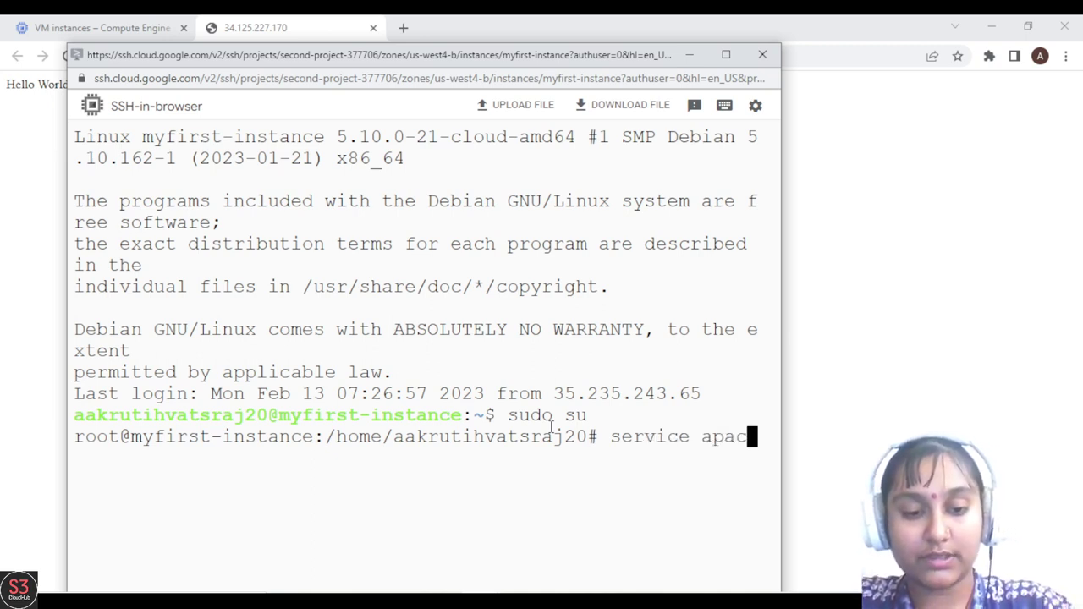
{"action": "type", "text": "he2 start"}
{"action": "key", "text": "Return"}
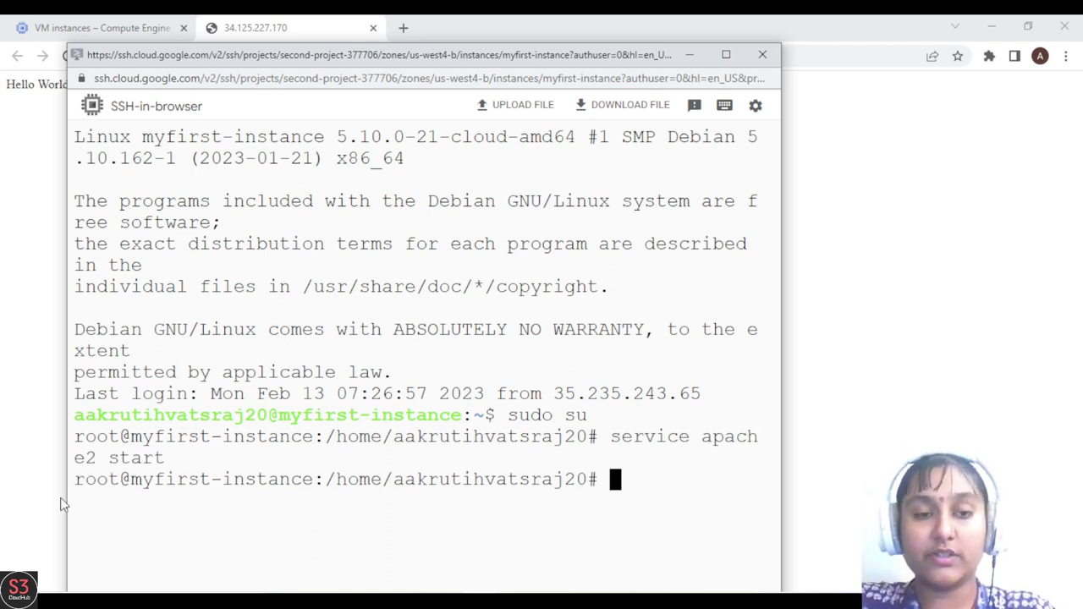
- Check the page served at 34.125.227.170 with Apache started, and bring the SSH session back into view
{"action": "left_click", "coordinate": [299, 21]}
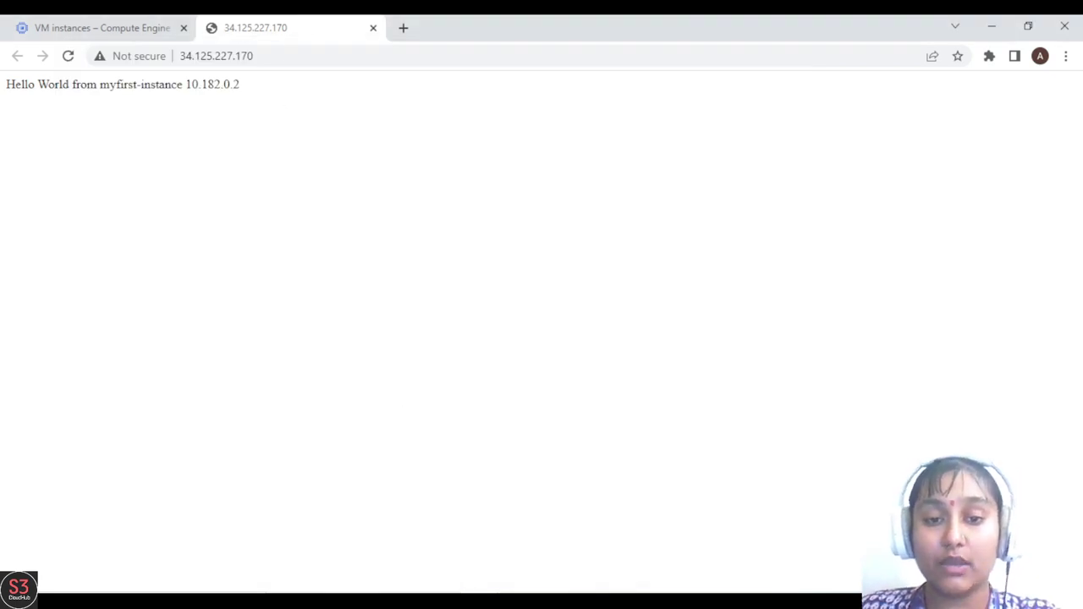
{"action": "mouse_move", "coordinate": [532, 472]}
{"action": "left_click", "coordinate": [648, 496]}
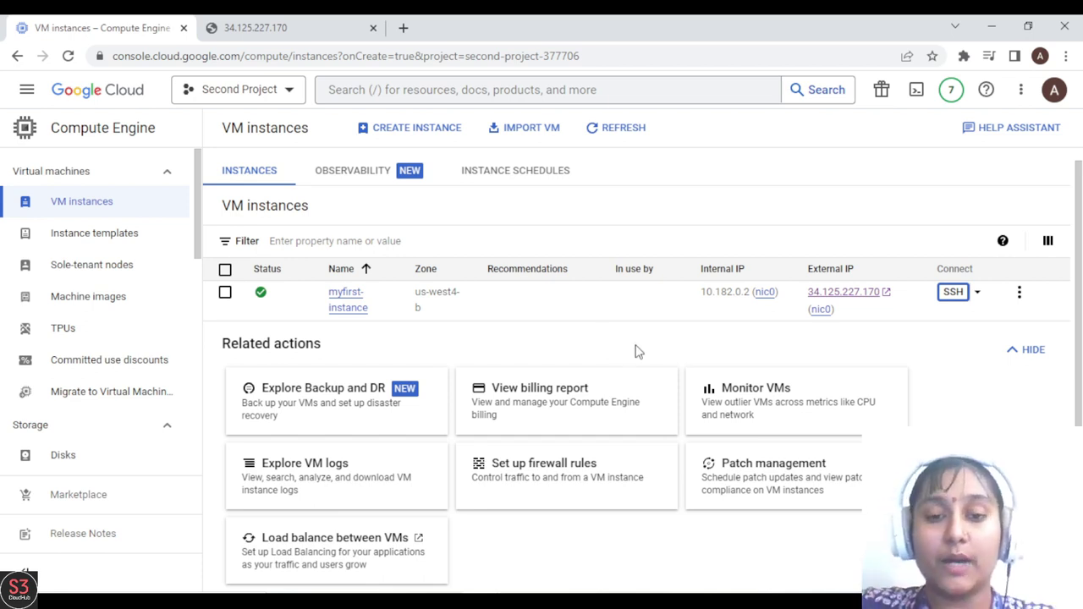
- Search the console for "VPC networks", open the VPC networks page, and go to its IP addresses list
{"action": "left_click", "coordinate": [440, 92]}
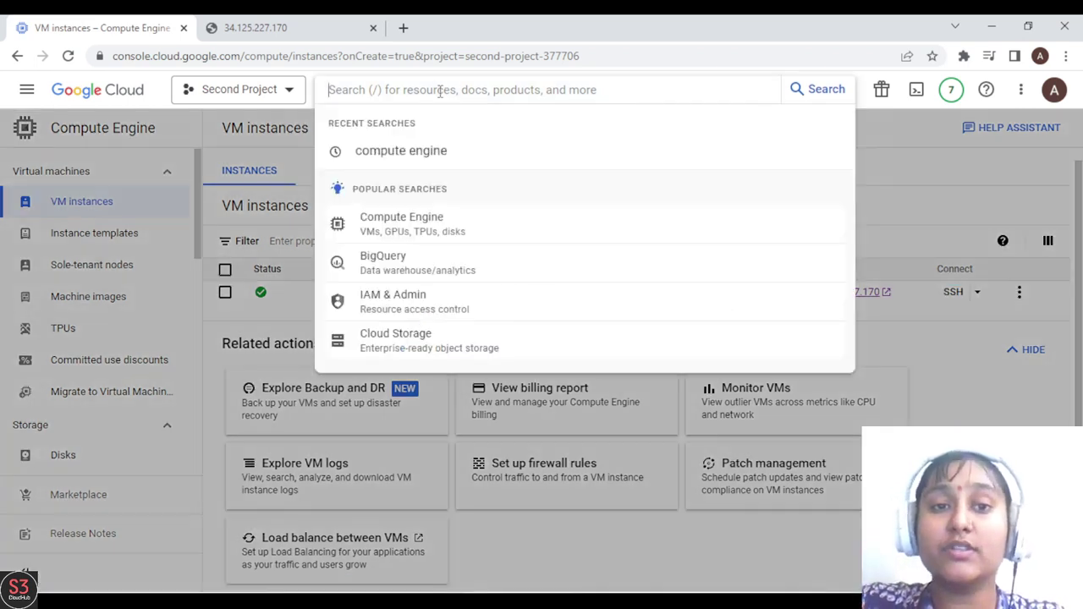
{"action": "type", "text": "VP"}
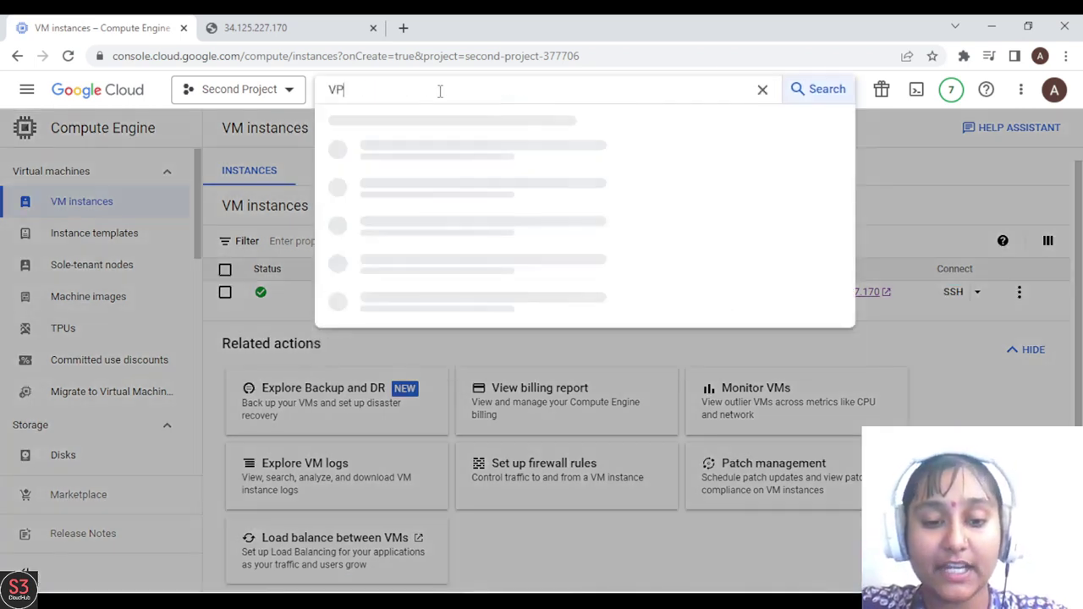
{"action": "type", "text": "C network"}
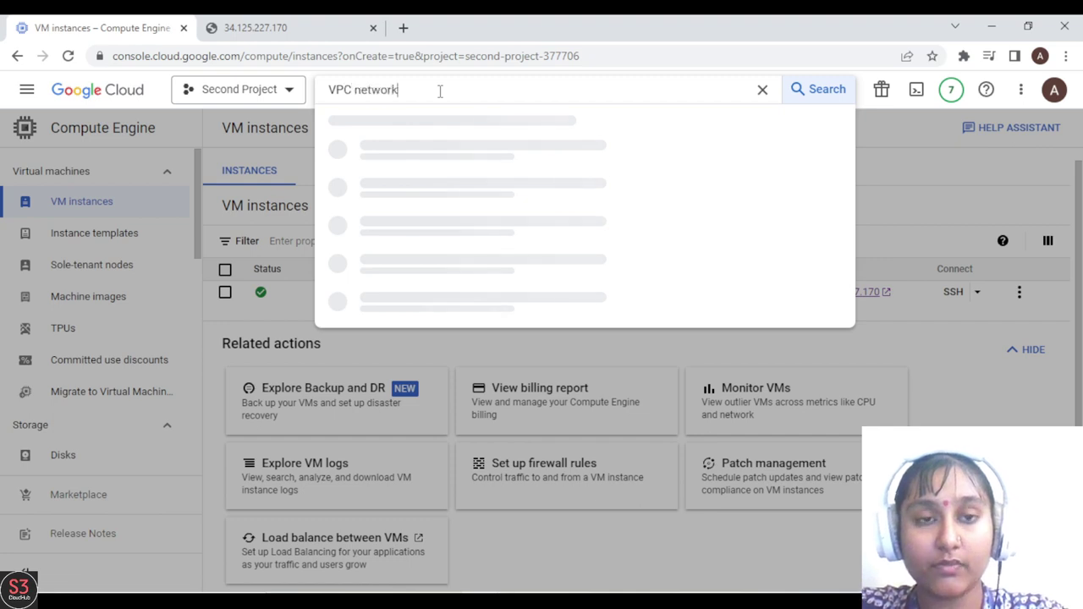
{"action": "type", "text": "s"}
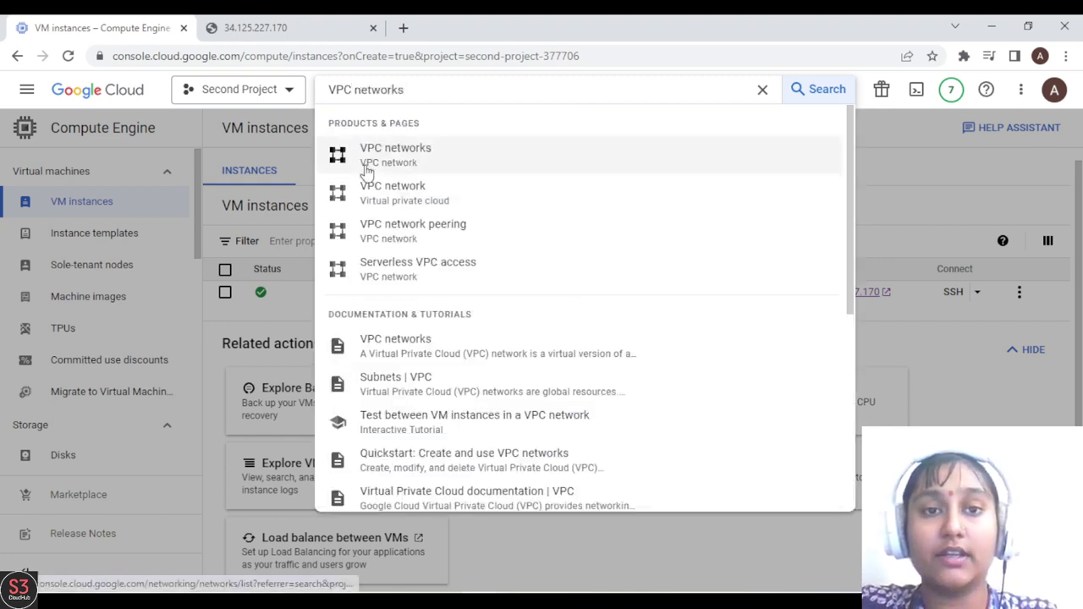
{"action": "left_click", "coordinate": [368, 160]}
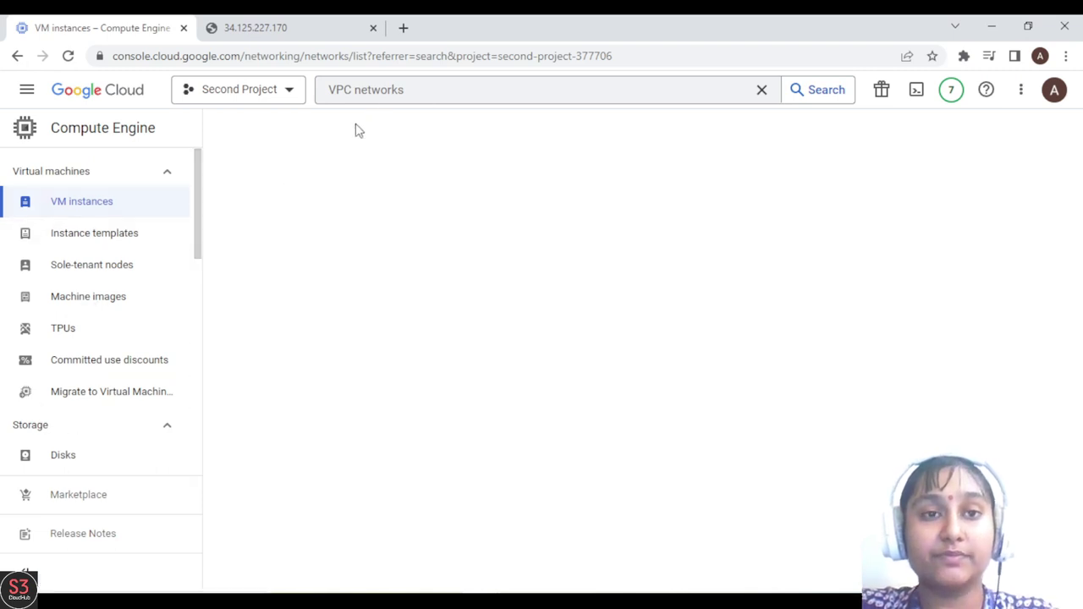
{"action": "left_click", "coordinate": [424, 90]}
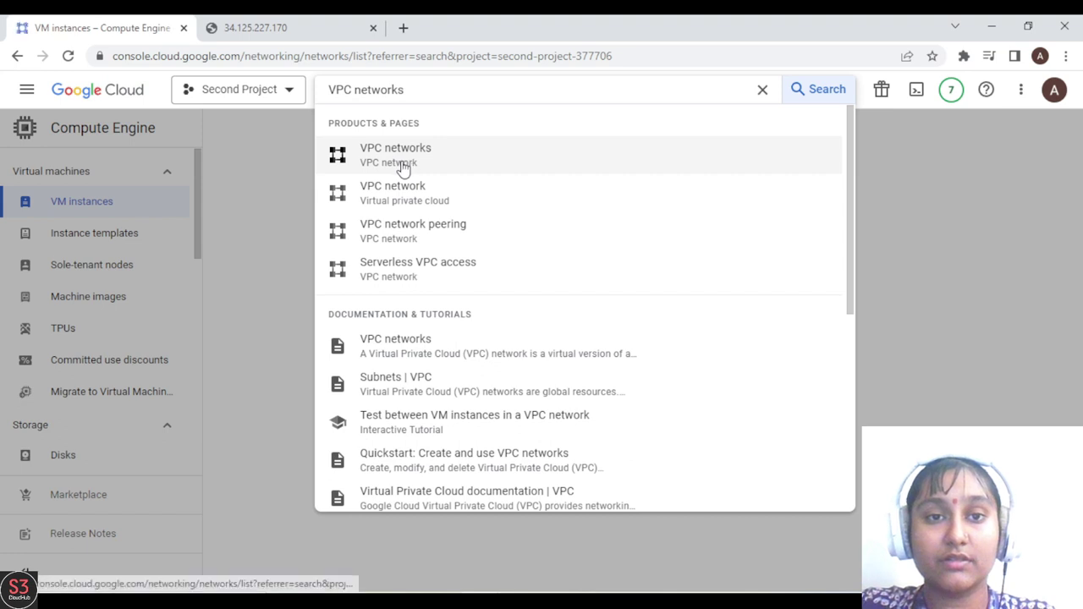
{"action": "left_click", "coordinate": [404, 168]}
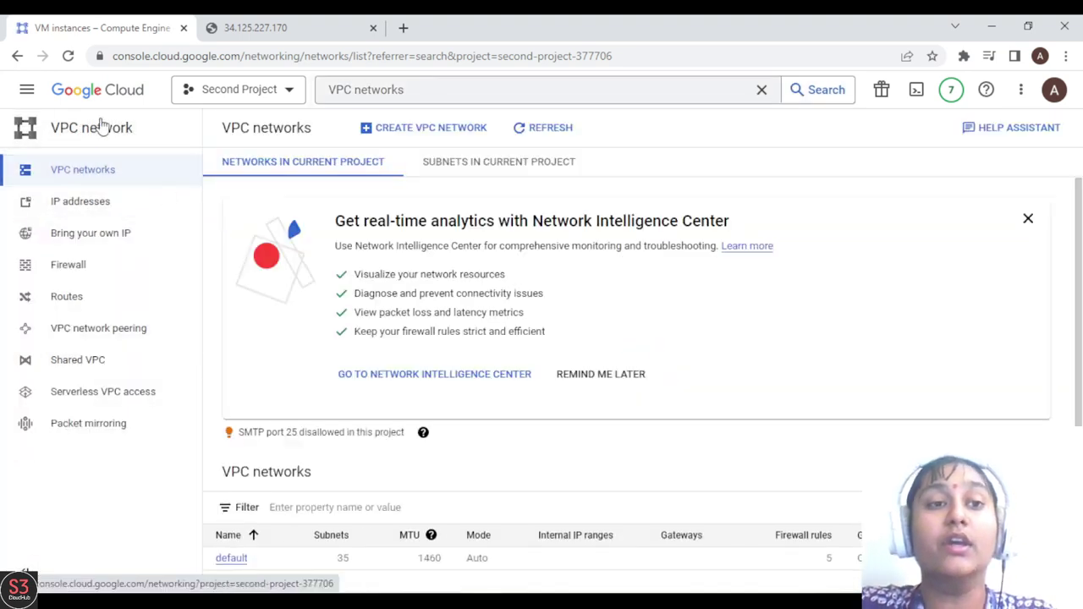
{"action": "left_click", "coordinate": [66, 209]}
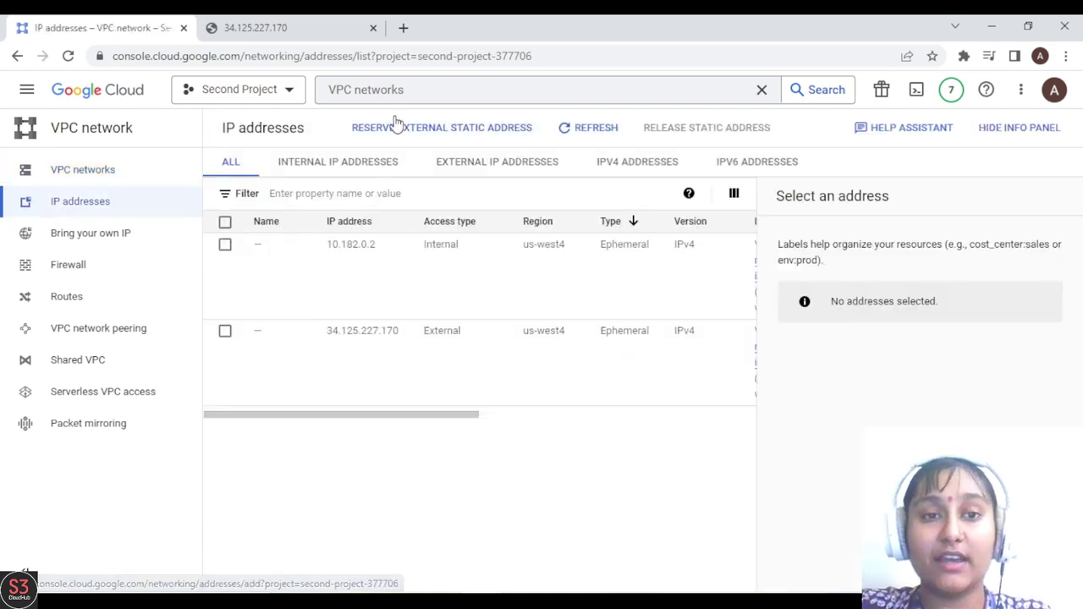
- Review the internal, external and complete IP address lists, including the type, in-use and network details
{"action": "left_click", "coordinate": [336, 169]}
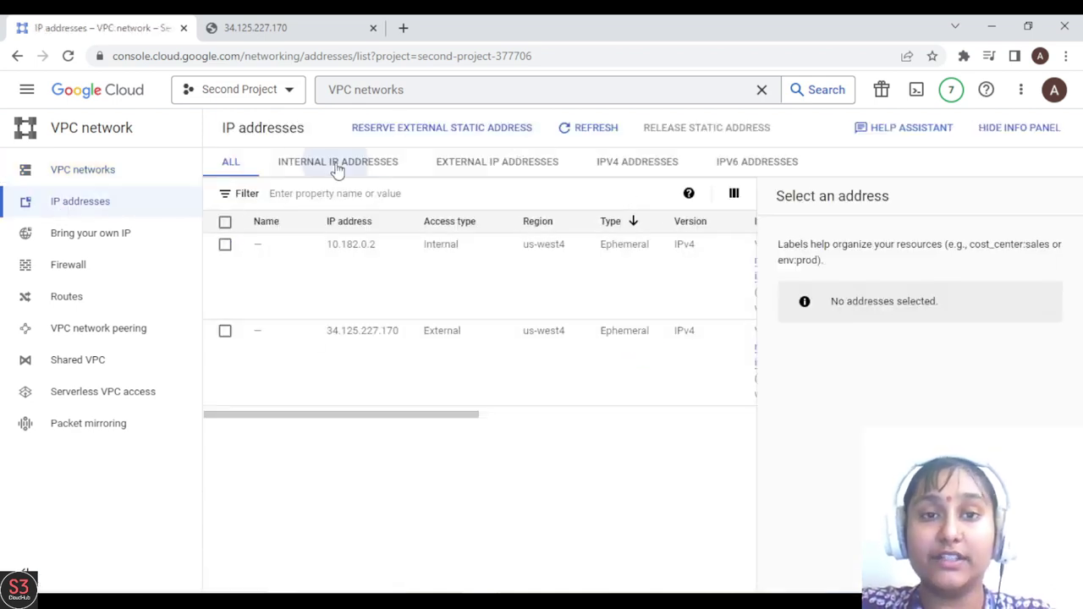
{"action": "left_click", "coordinate": [512, 163]}
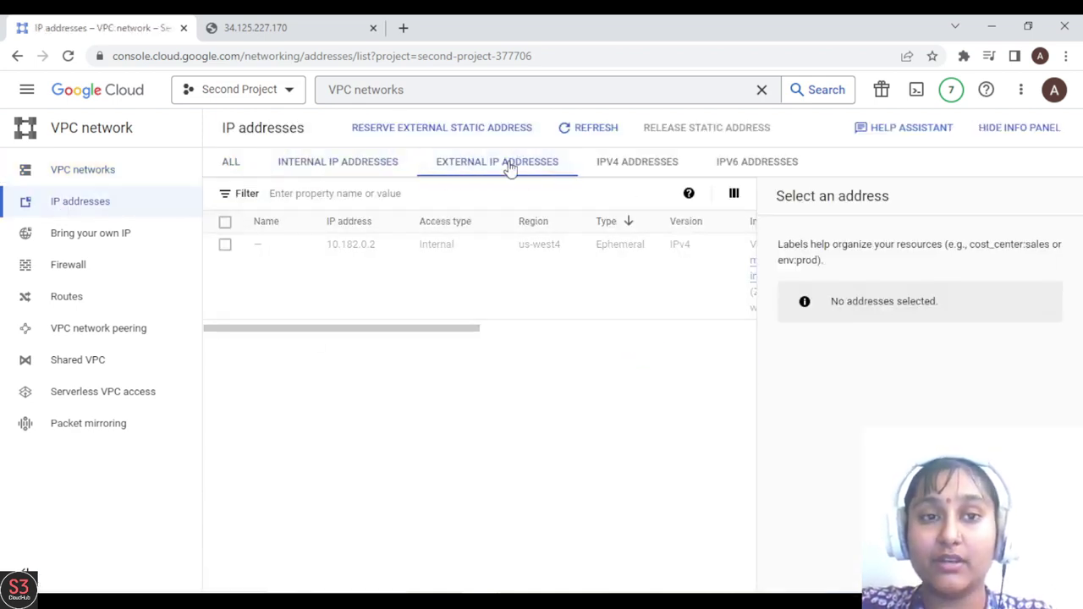
{"action": "left_click", "coordinate": [229, 162]}
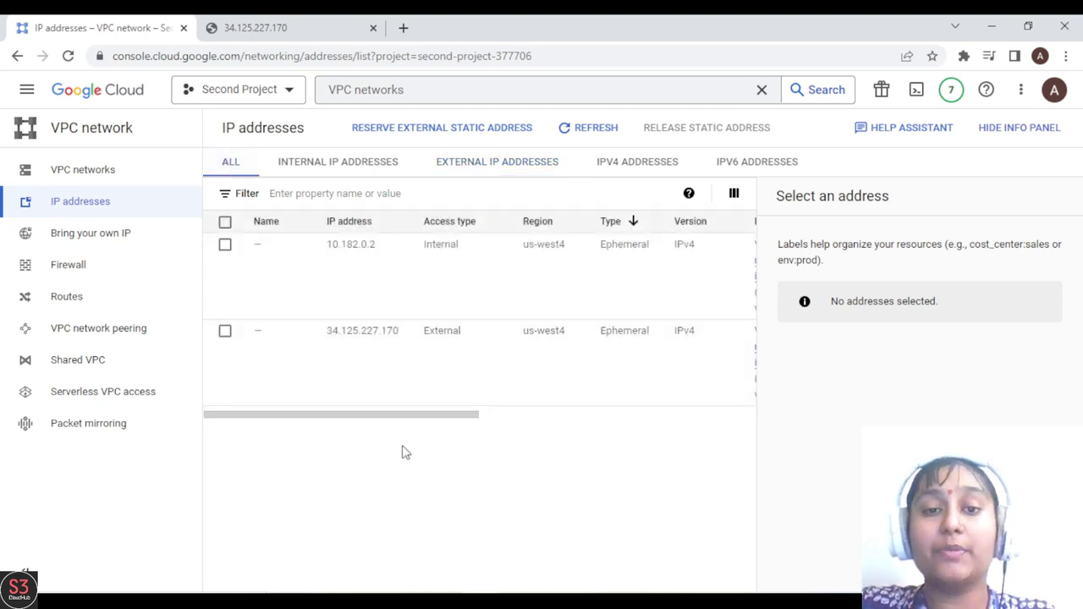
{"action": "left_click_drag", "start_coordinate": [423, 416], "coordinate": [321, 431]}
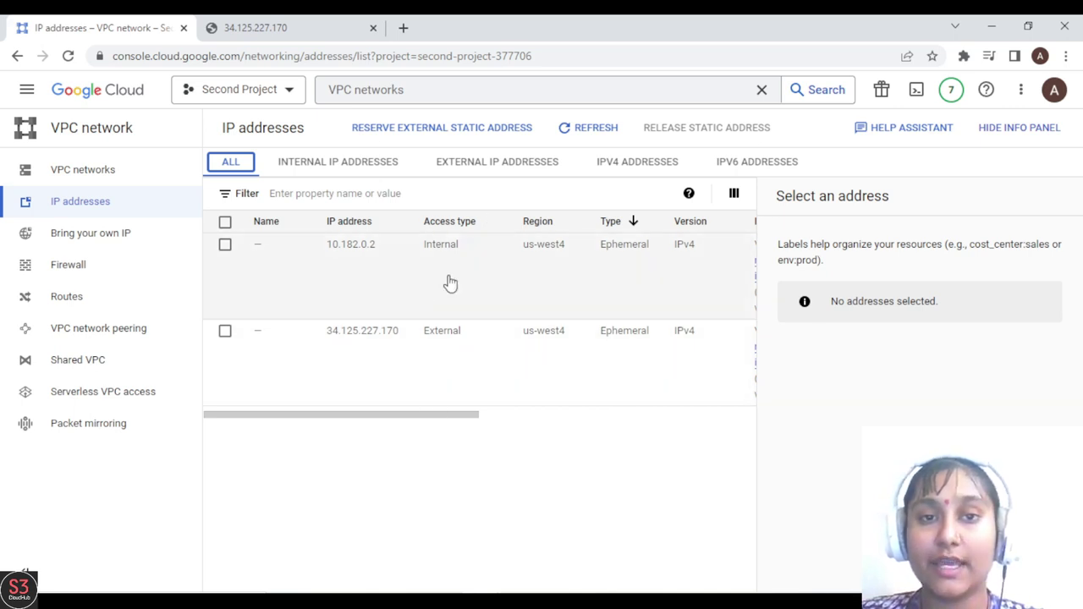
{"action": "left_click_drag", "start_coordinate": [460, 423], "coordinate": [606, 430]}
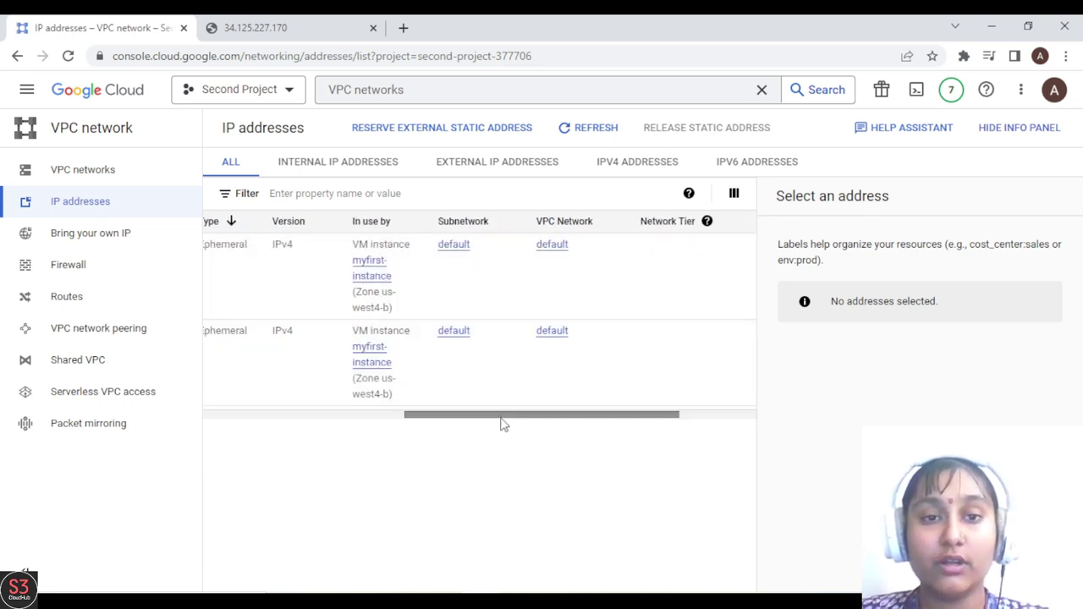
- Start reserving an external static address and name it "myfirststatic-adrress"
{"action": "left_click", "coordinate": [459, 135]}
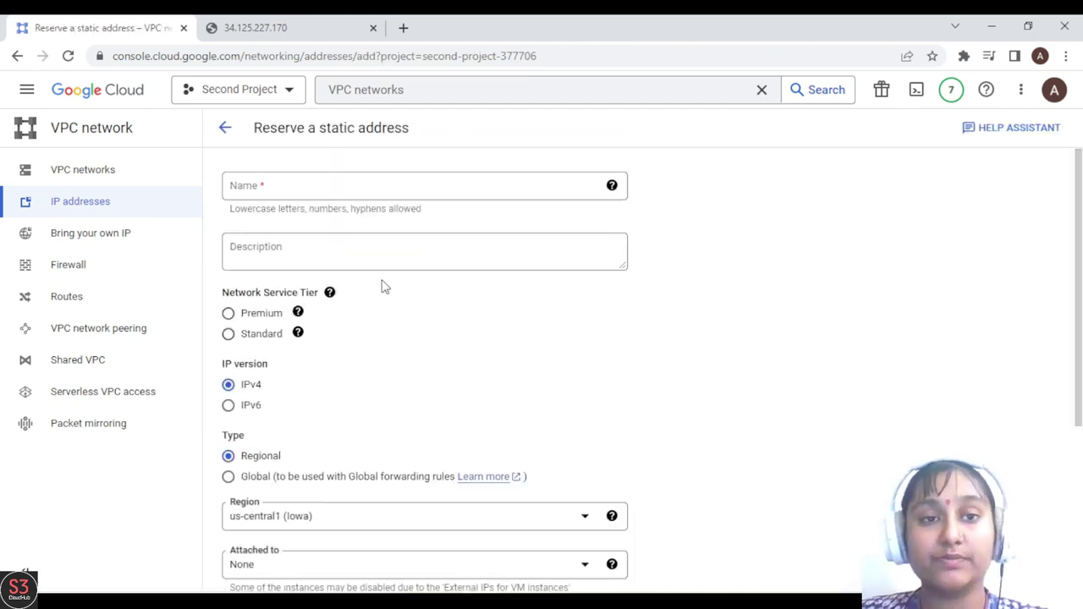
{"action": "left_click", "coordinate": [302, 186]}
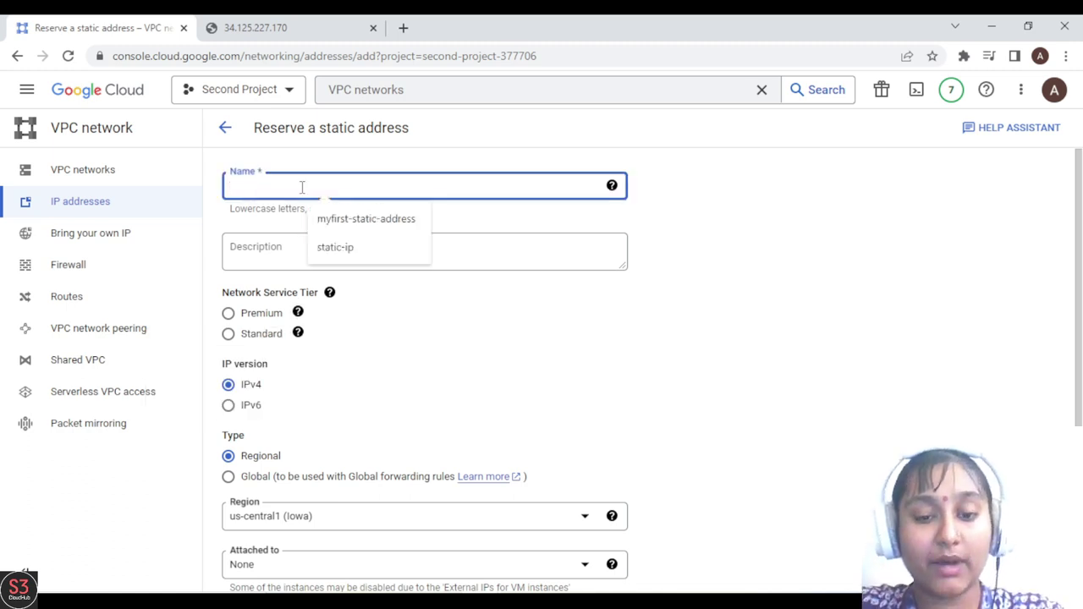
{"action": "type", "text": "myfirststatic-adress"}
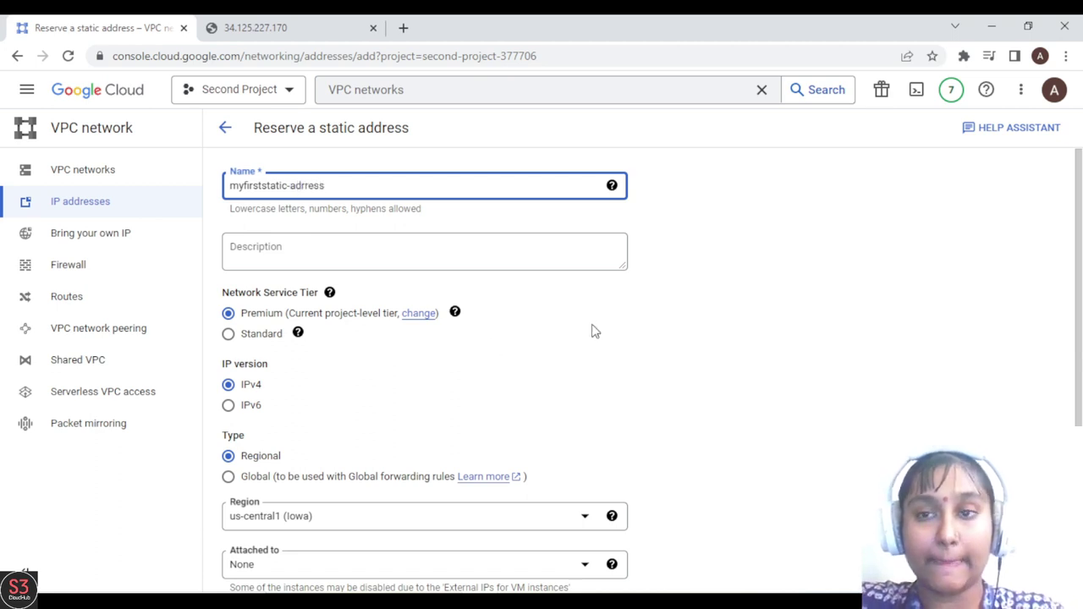
- Review the reservation form's options and available regions, and check which region the existing entries in the IP addresses list use
{"action": "scroll", "coordinate": [293, 375], "scroll_direction": "down", "scroll_amount": 1}
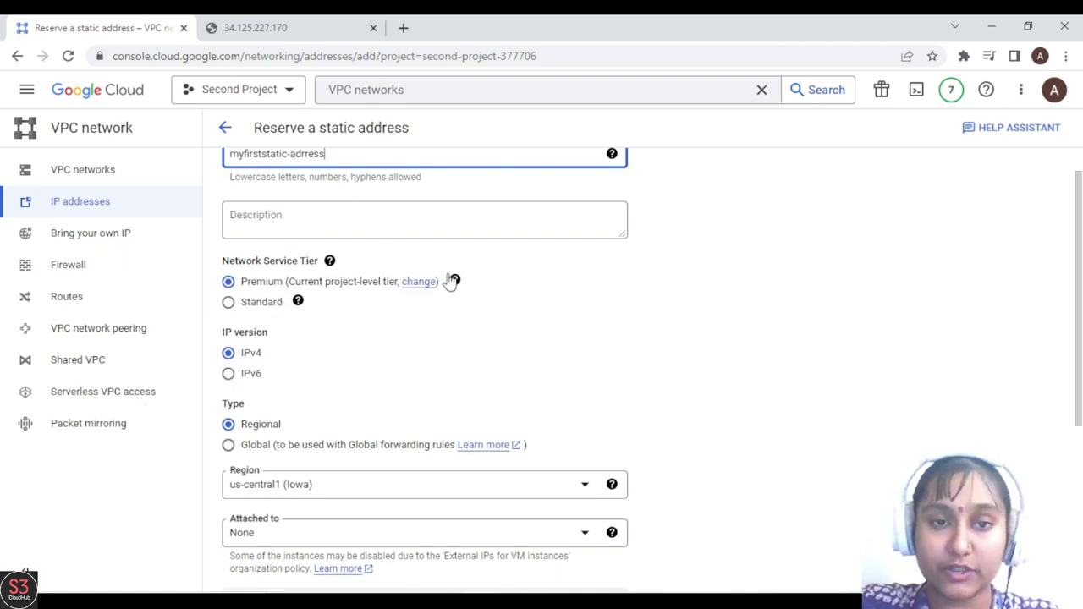
{"action": "scroll", "coordinate": [1080, 336], "scroll_direction": "down", "scroll_amount": 2}
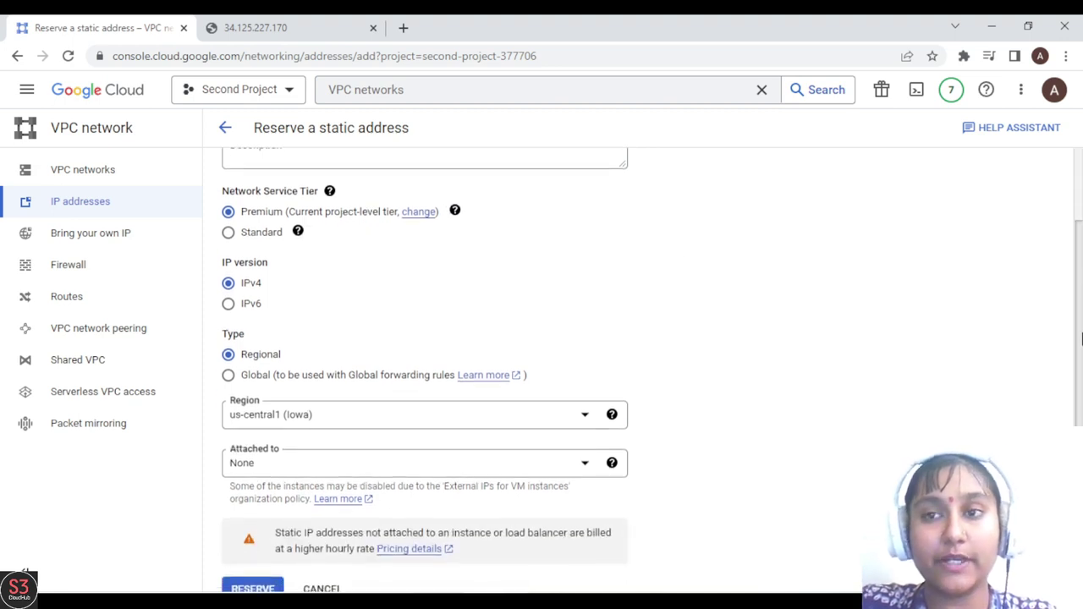
{"action": "scroll", "coordinate": [1081, 336], "scroll_direction": "down", "scroll_amount": 1}
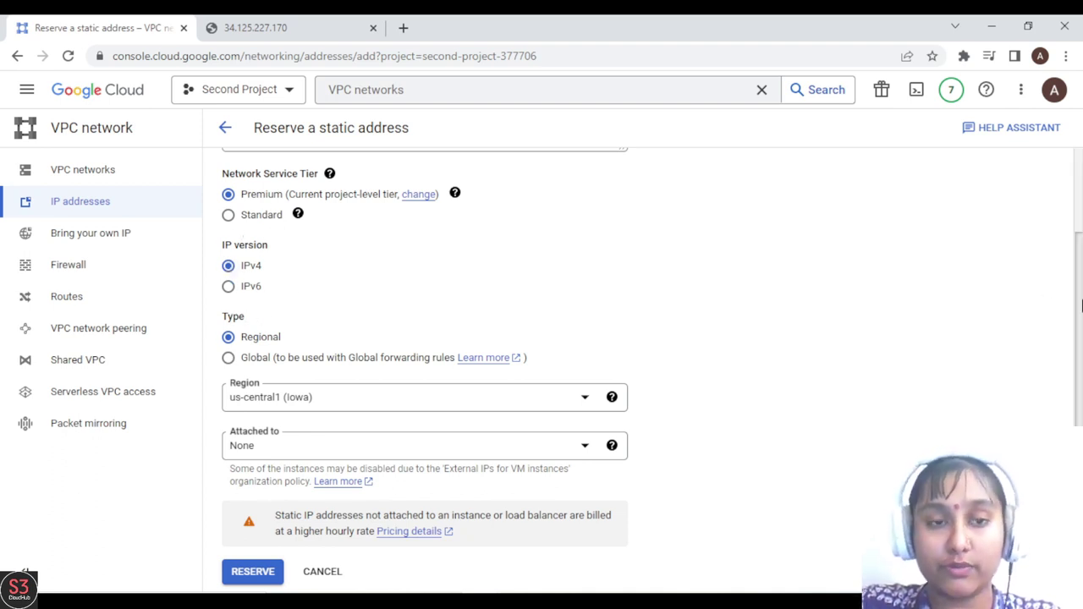
{"action": "scroll", "coordinate": [1078, 334], "scroll_direction": "down", "scroll_amount": 1}
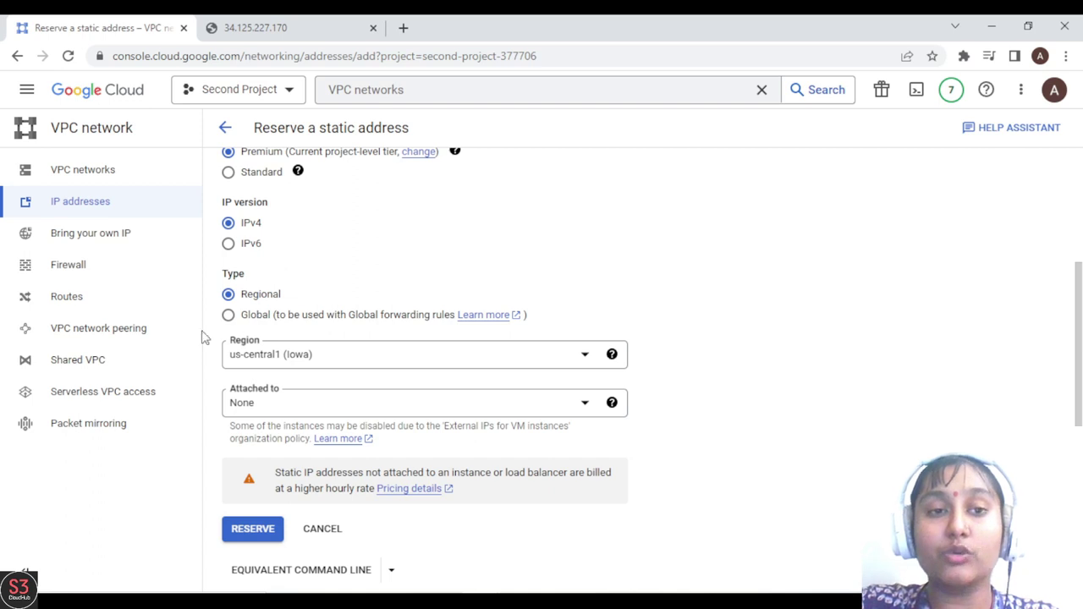
{"action": "scroll", "coordinate": [356, 435], "scroll_direction": "down", "scroll_amount": 1}
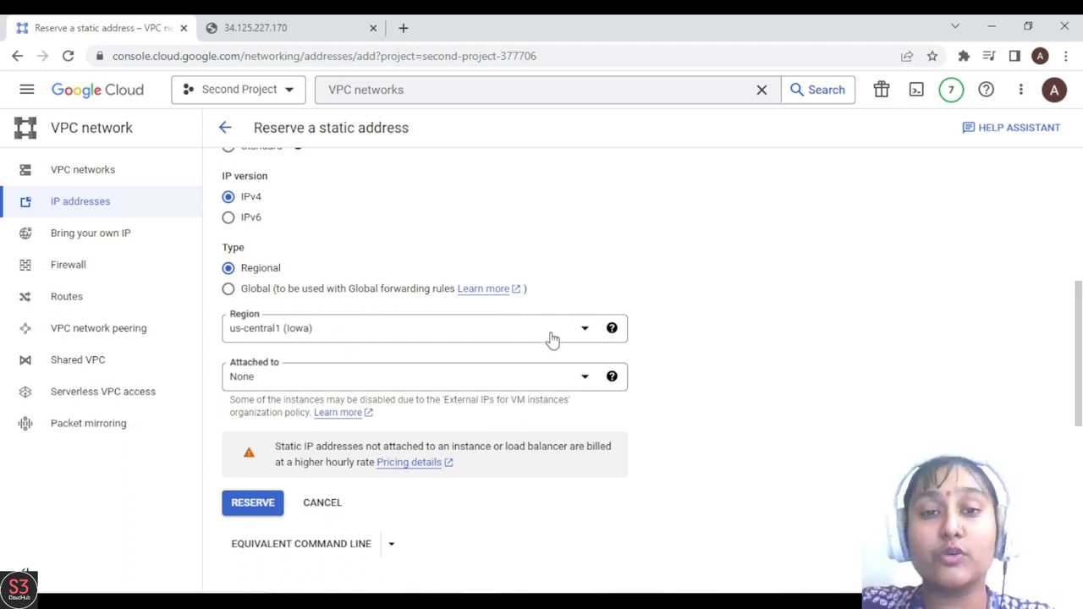
{"action": "left_click", "coordinate": [586, 332]}
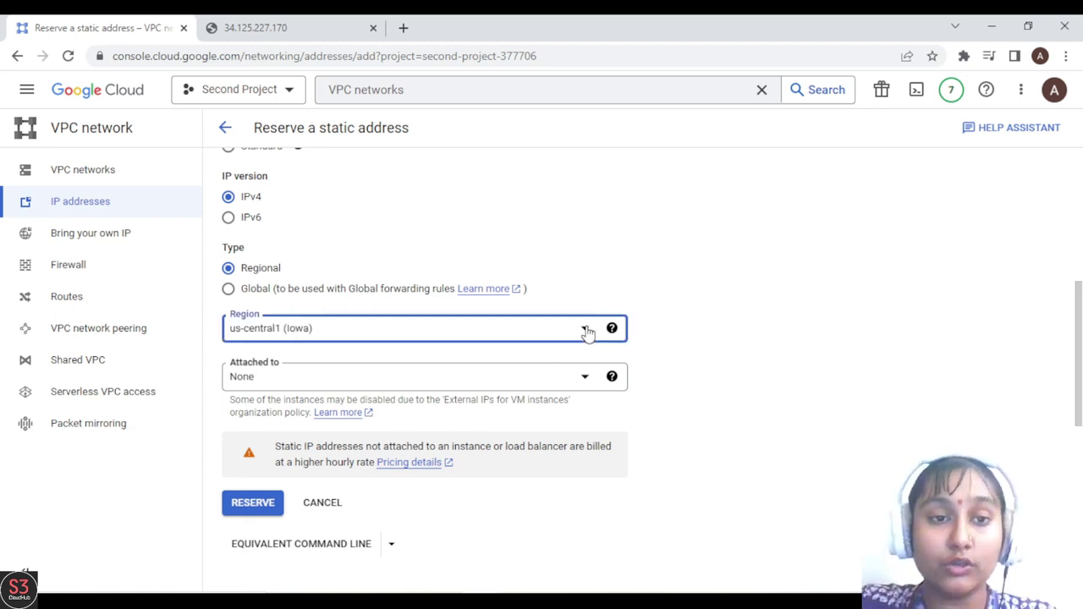
{"action": "left_click_drag", "start_coordinate": [590, 354], "coordinate": [601, 401]}
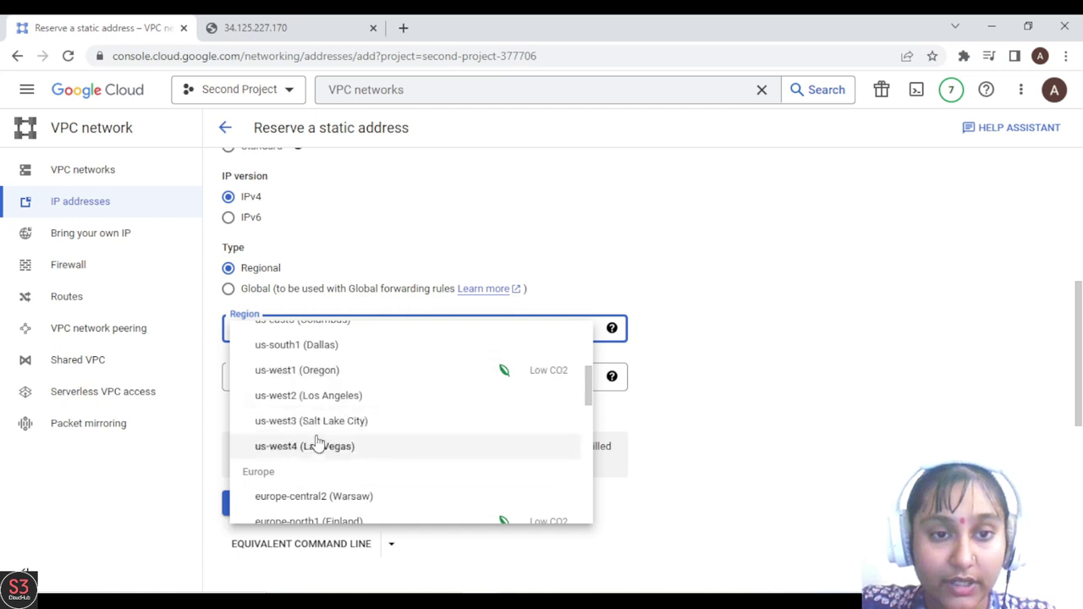
{"action": "left_click", "coordinate": [716, 414]}
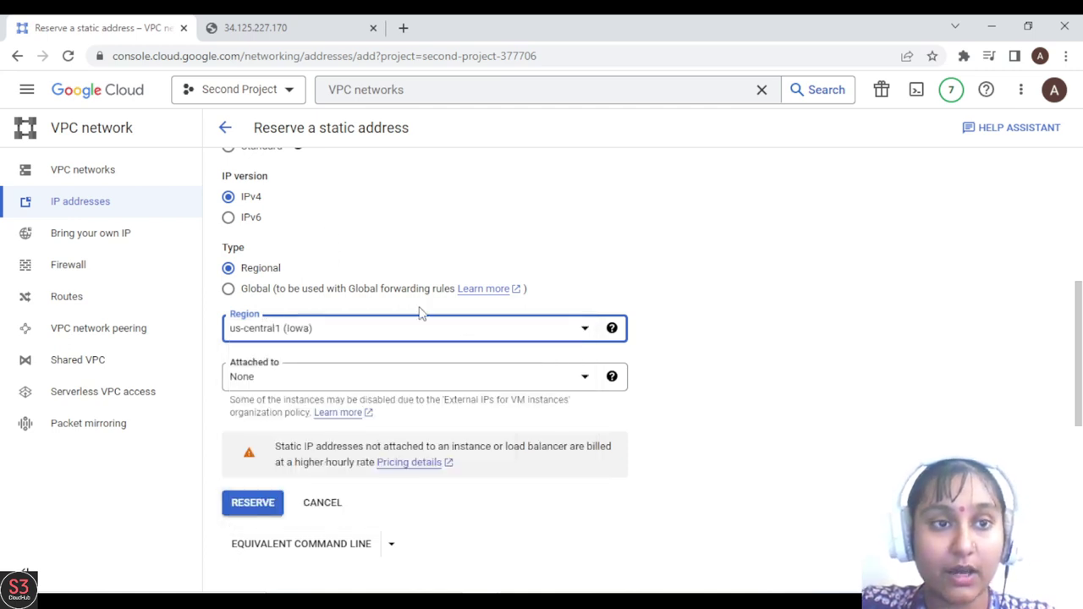
{"action": "scroll", "coordinate": [321, 279], "scroll_direction": "up", "scroll_amount": 3}
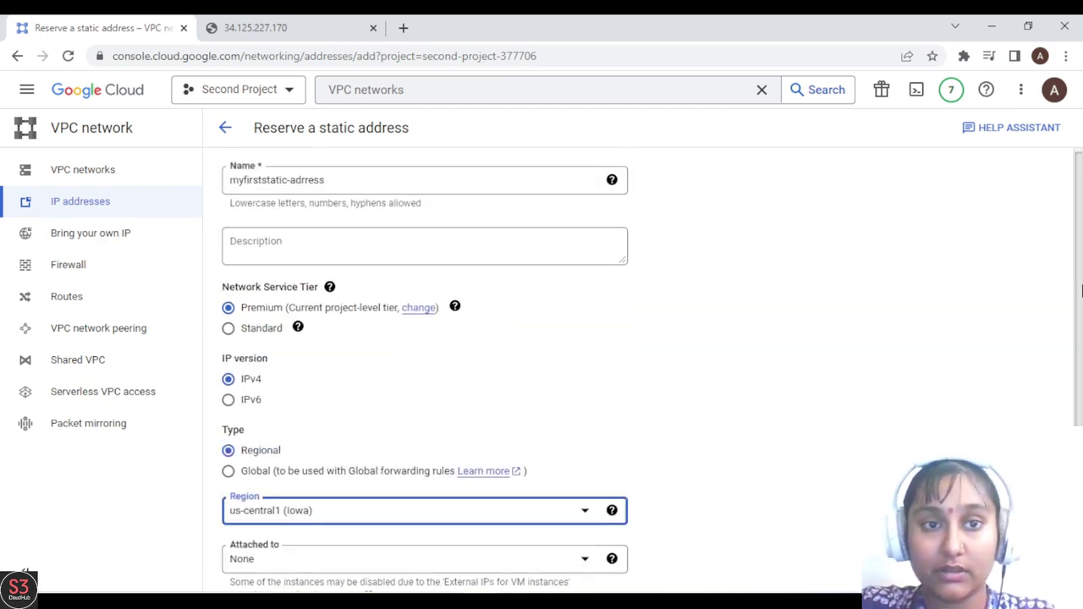
{"action": "left_click", "coordinate": [80, 212]}
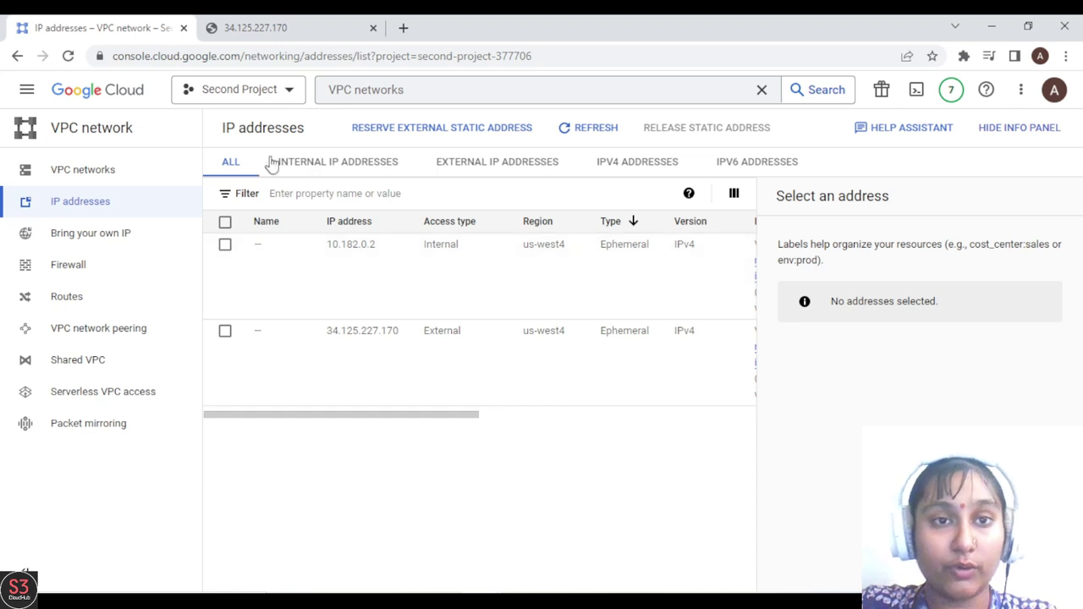
- Return to the static address reservation, set its region to us-west4 (Las Vegas), and reserve the address
{"action": "left_click", "coordinate": [432, 129]}
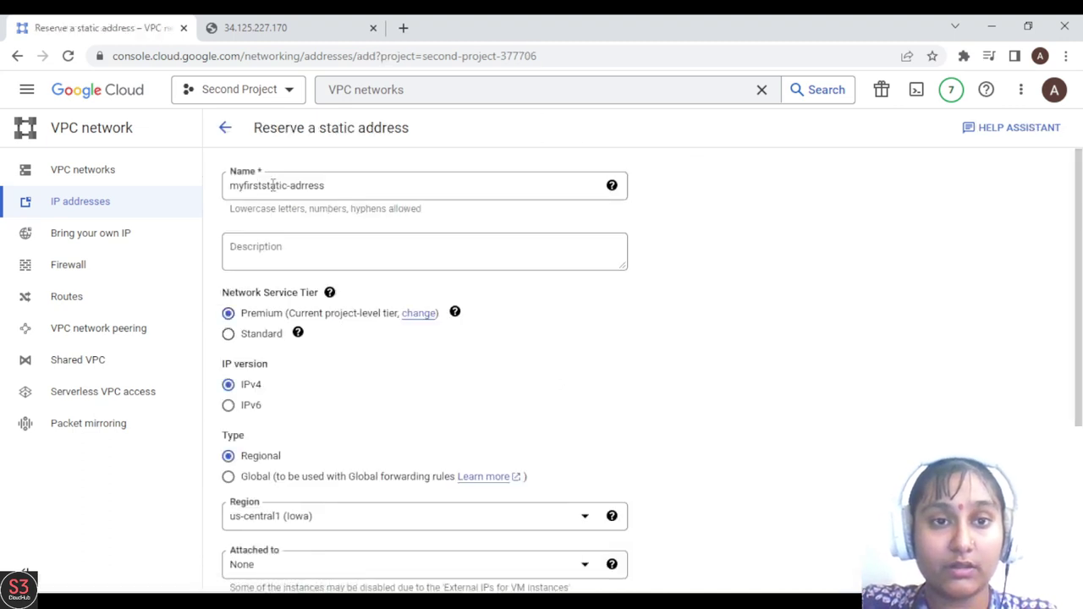
{"action": "scroll", "coordinate": [555, 436], "scroll_direction": "down", "scroll_amount": 2}
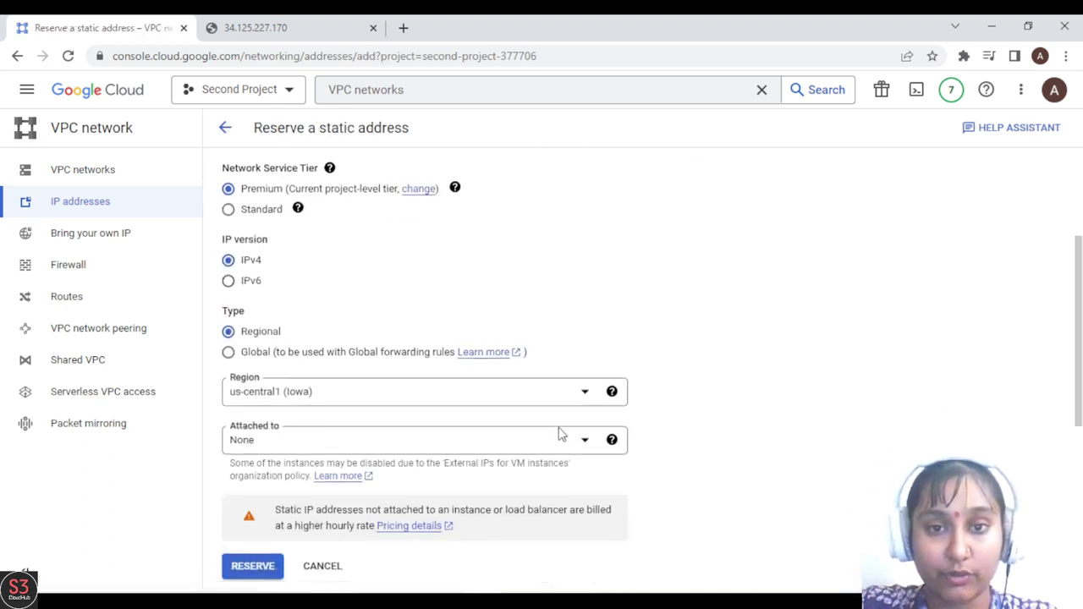
{"action": "left_click", "coordinate": [585, 394]}
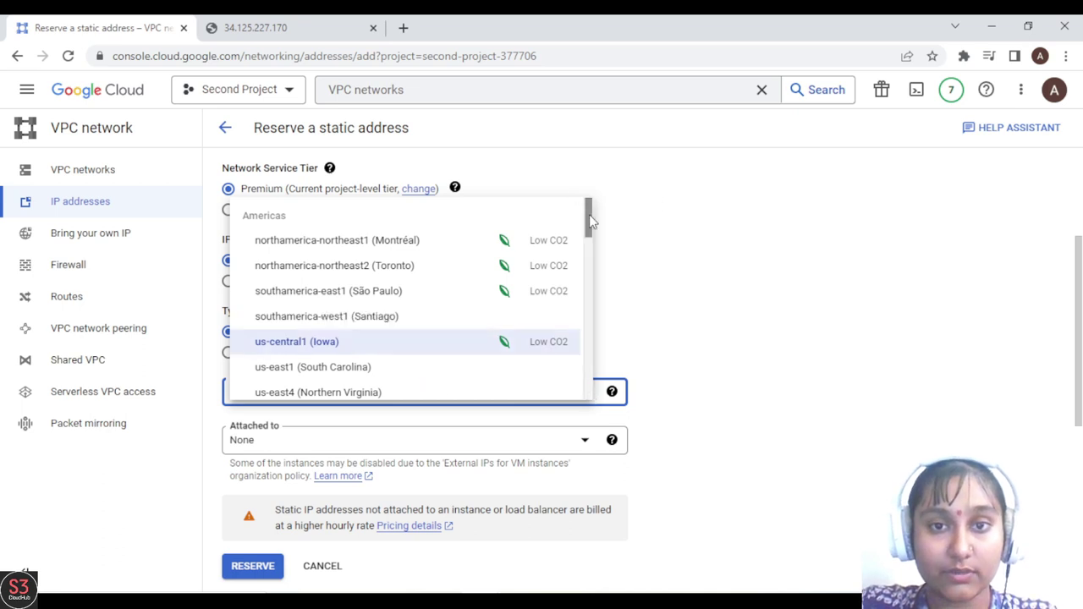
{"action": "left_click_drag", "start_coordinate": [592, 220], "coordinate": [581, 266]}
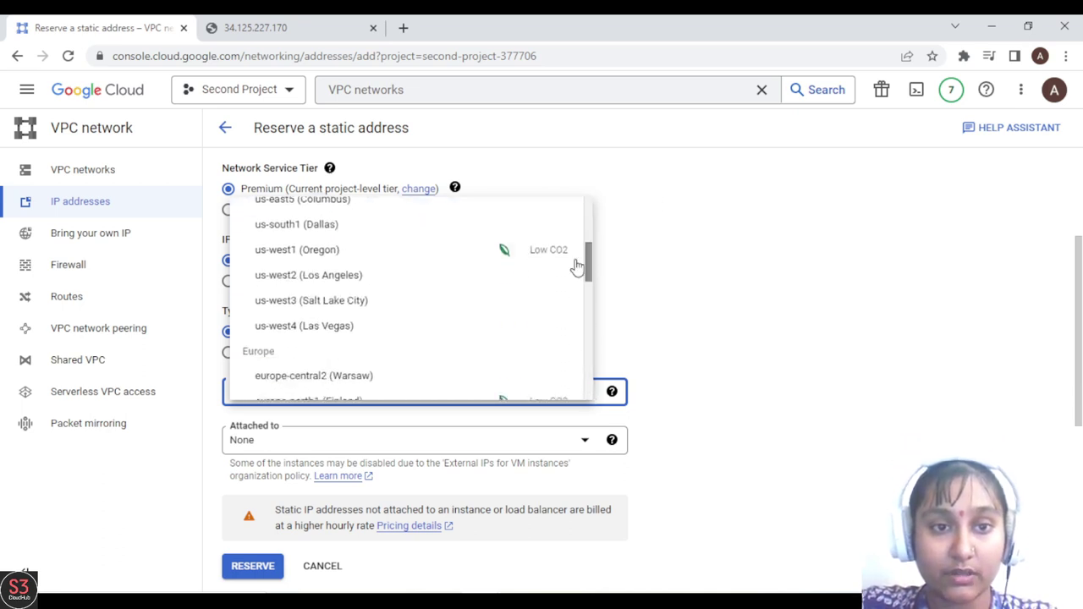
{"action": "left_click", "coordinate": [289, 330]}
{"action": "scroll", "coordinate": [931, 408], "scroll_direction": "down", "scroll_amount": 1}
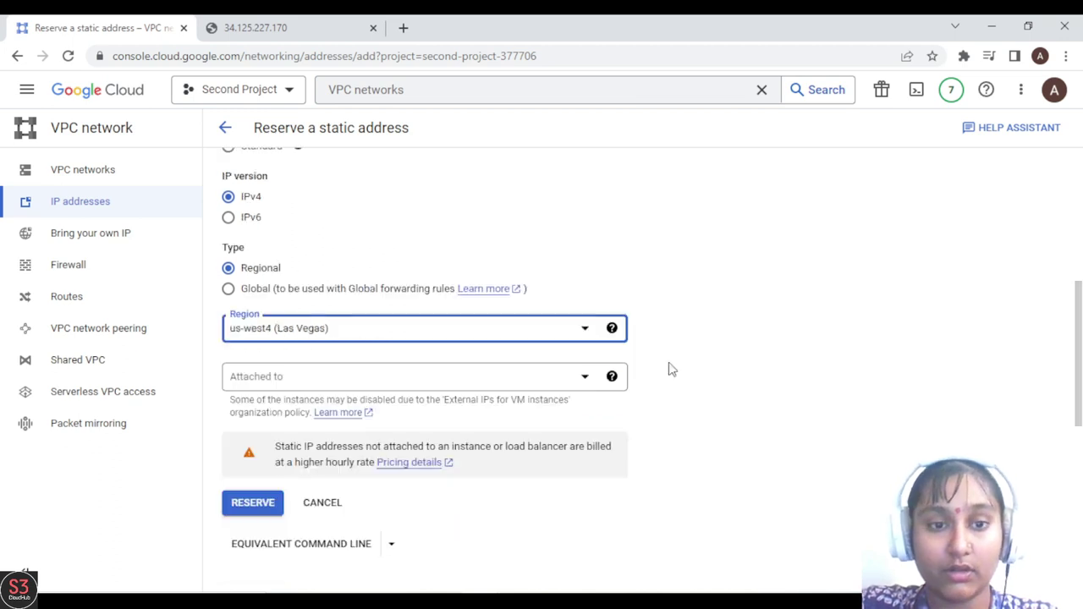
{"action": "left_click", "coordinate": [252, 503]}
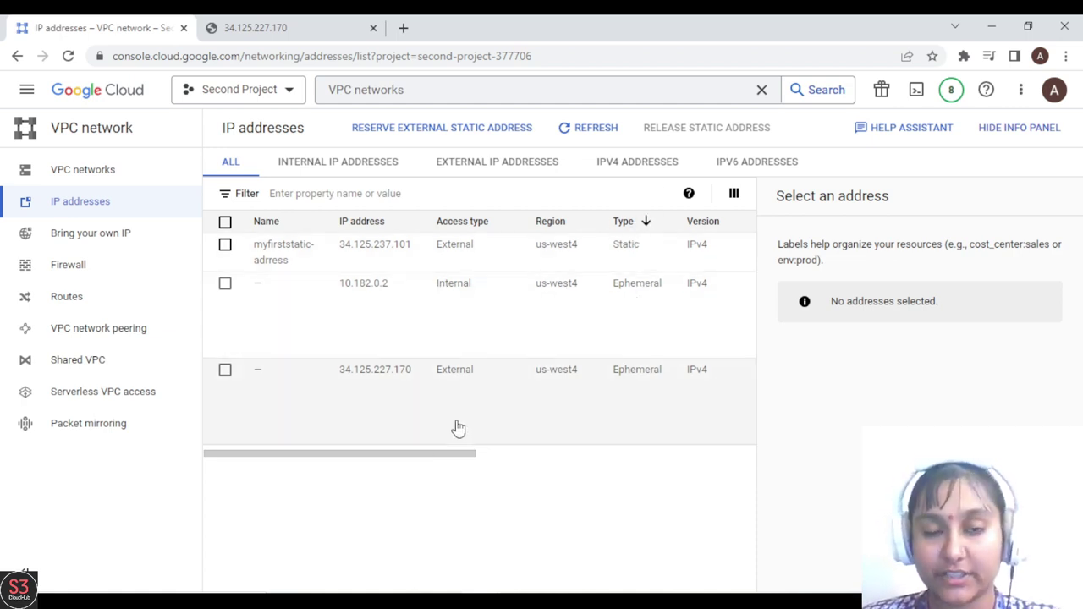
- Attach the static address myfirststatic-adrress to myfirst-instance (Zone us-west4-b) from the IP addresses list
{"action": "left_click_drag", "start_coordinate": [439, 459], "coordinate": [503, 455]}
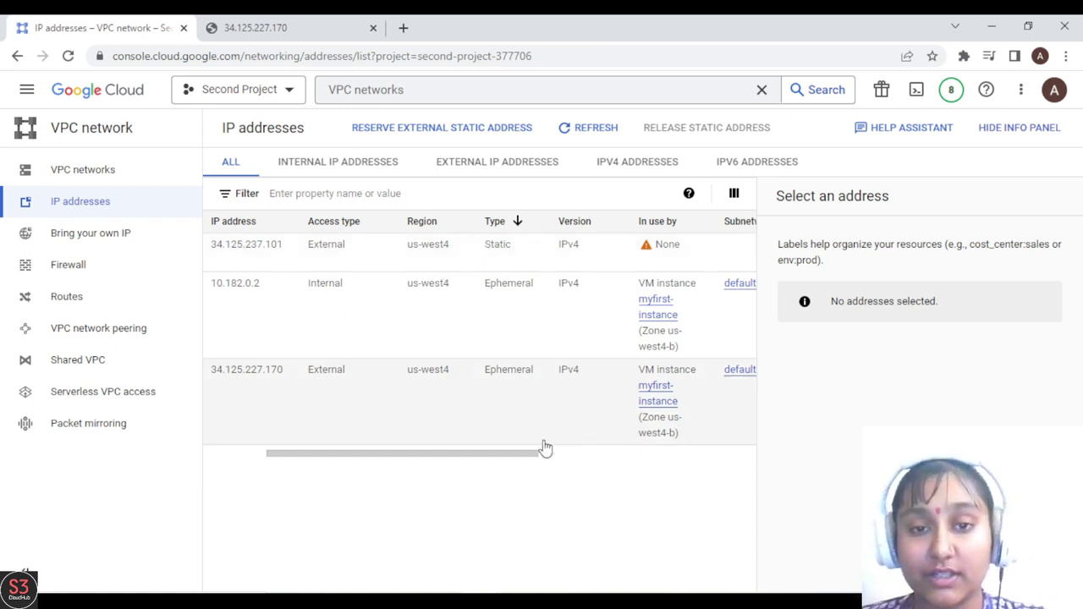
{"action": "left_click_drag", "start_coordinate": [503, 453], "coordinate": [744, 455]}
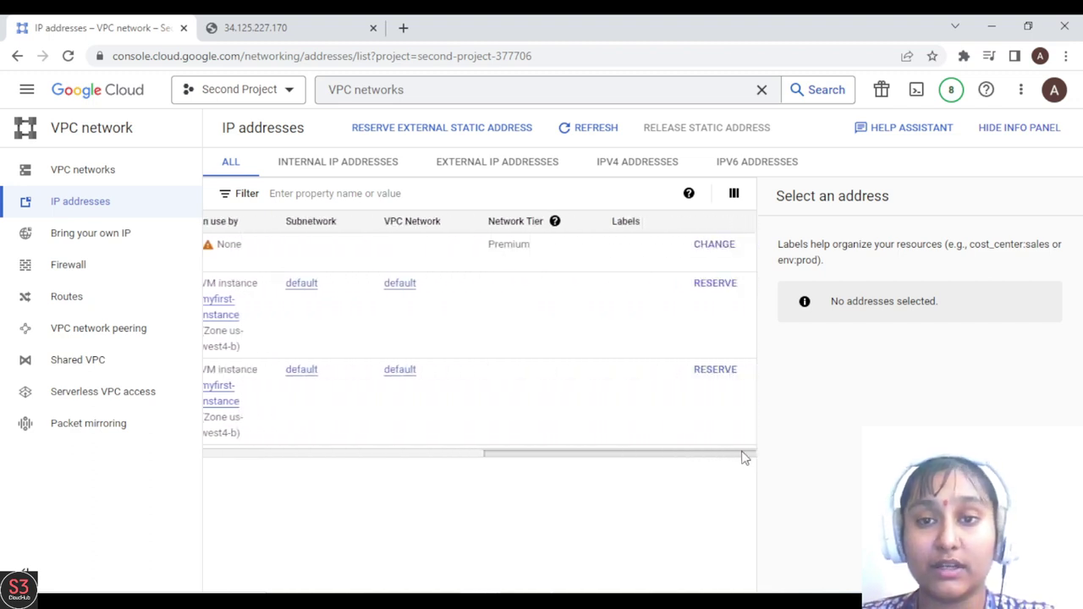
{"action": "left_click", "coordinate": [709, 246]}
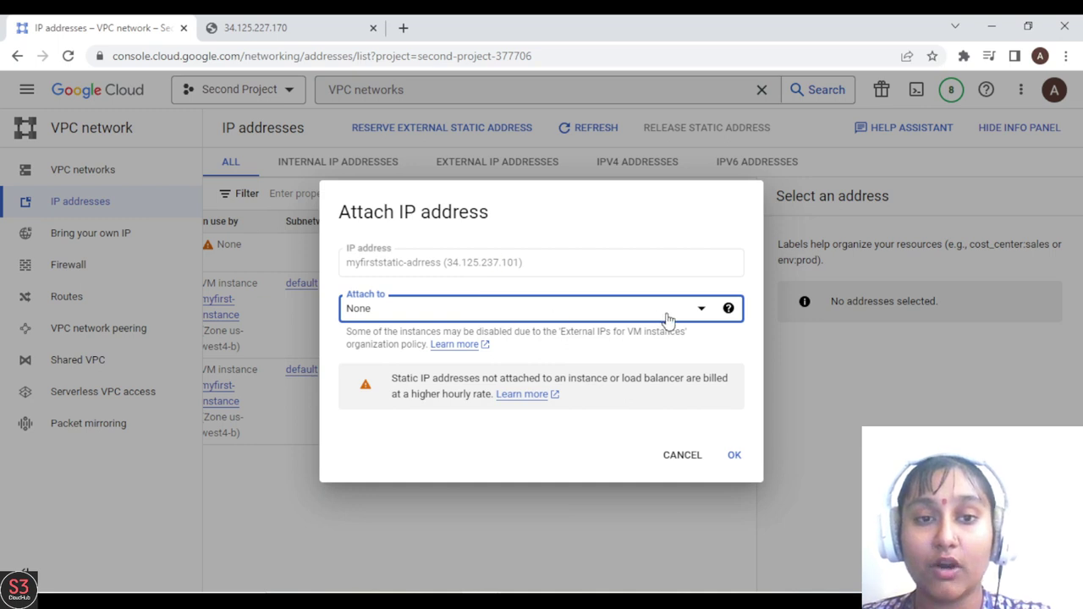
{"action": "left_click", "coordinate": [668, 317]}
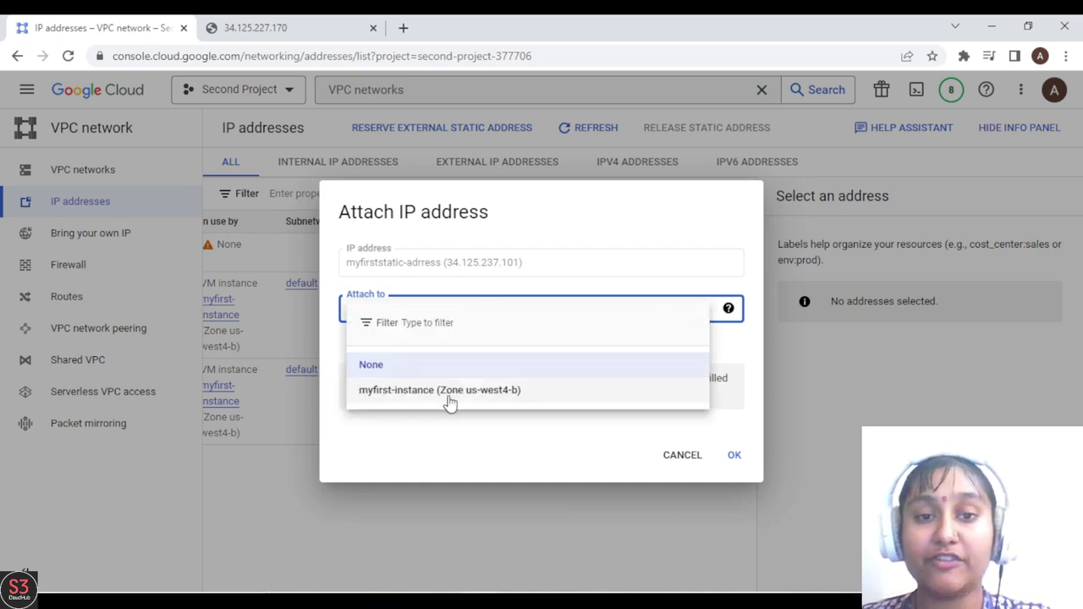
{"action": "left_click", "coordinate": [537, 395]}
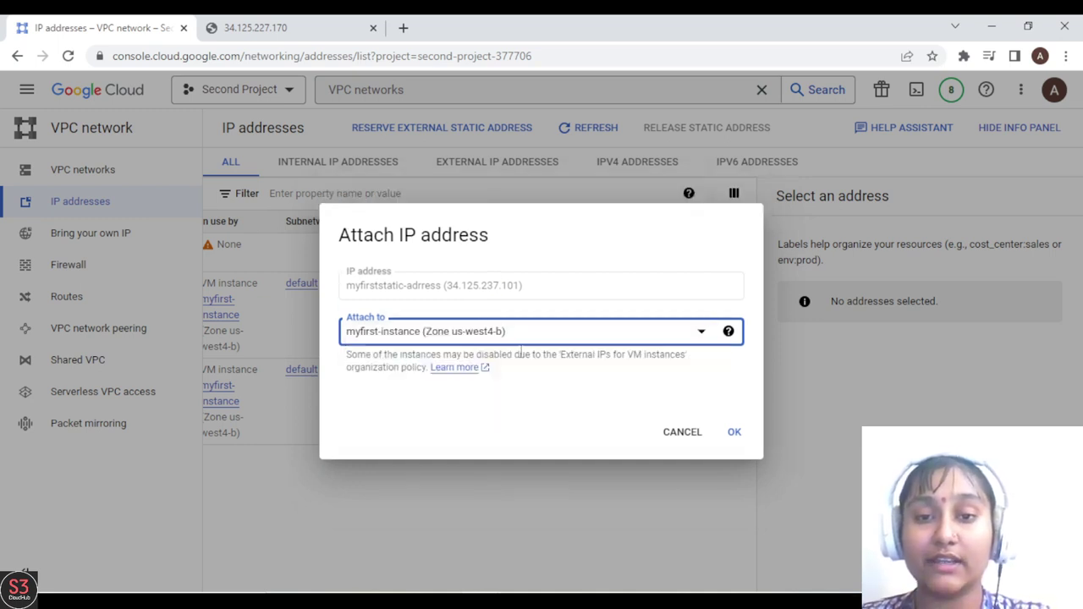
{"action": "left_click", "coordinate": [733, 433]}
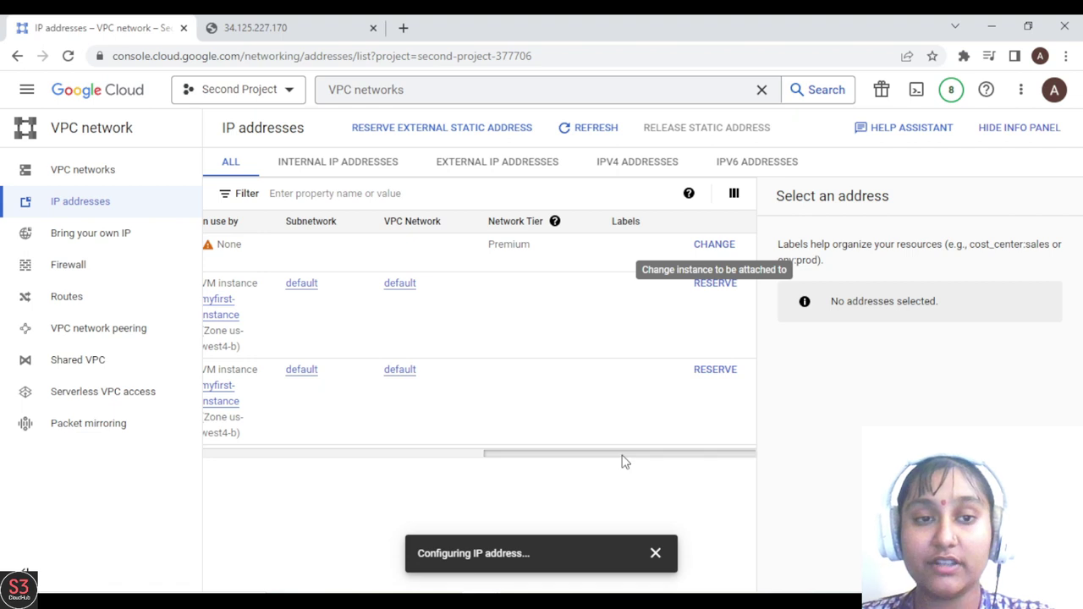
- Review the IP addresses list after attaching the static address, and check the page at the old address 34.125.227.170
{"action": "left_click_drag", "start_coordinate": [623, 459], "coordinate": [285, 447]}
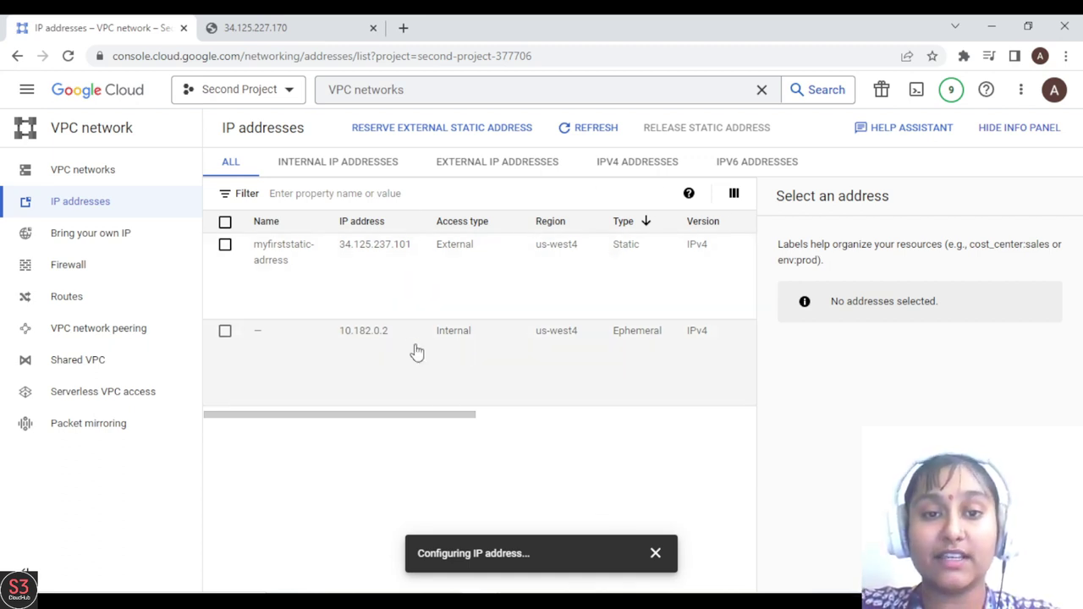
{"action": "left_click_drag", "start_coordinate": [446, 416], "coordinate": [384, 412]}
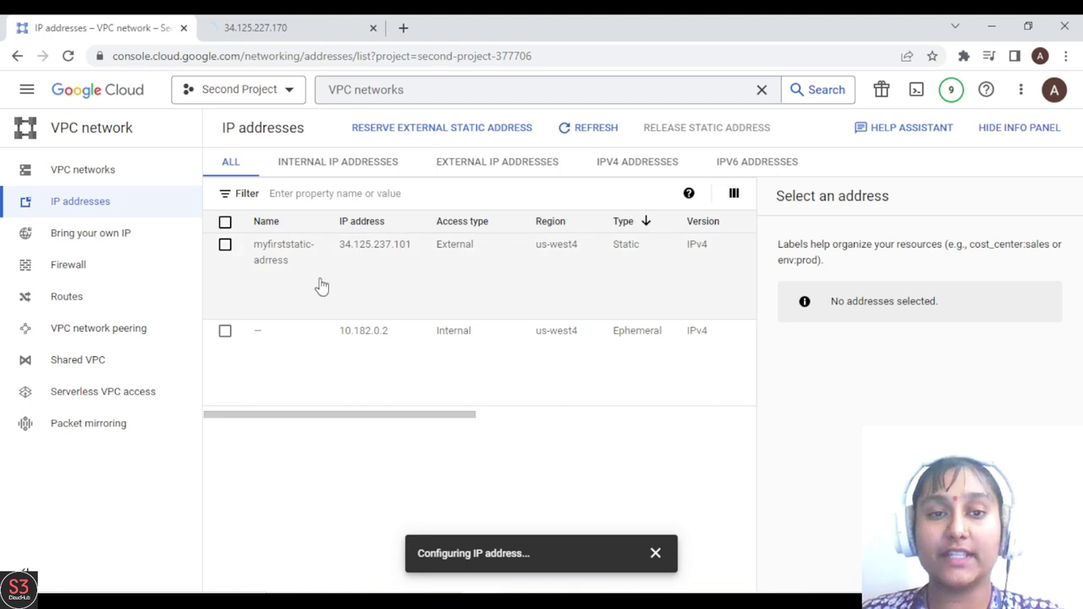
{"action": "left_click", "coordinate": [281, 23]}
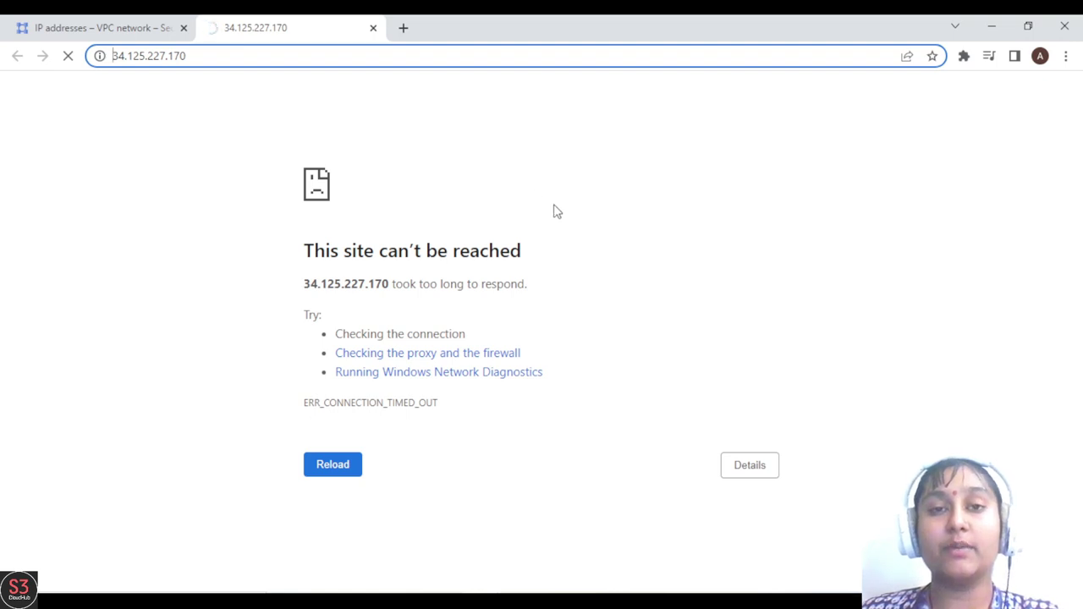
{"action": "left_click", "coordinate": [29, 22]}
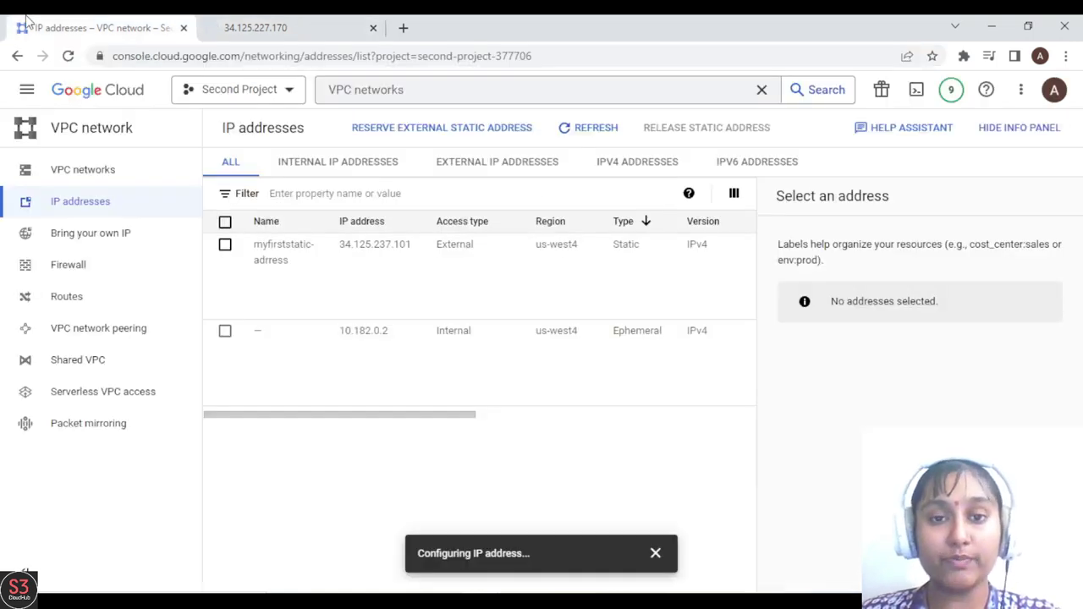
- Search the console for "compute engine" and open Compute Engine's VM instances page
{"action": "left_click", "coordinate": [427, 96]}
{"action": "key", "text": "BackSpace"}
{"action": "key", "text": "BackSpace"}
{"action": "key", "text": "BackSpace"}
{"action": "key", "text": "BackSpace"}
{"action": "key", "text": "BackSpace"}
{"action": "key", "text": "BackSpace"}
{"action": "key", "text": "BackSpace"}
{"action": "key", "text": "BackSpace"}
{"action": "key", "text": "BackSpace"}
{"action": "key", "text": "BackSpace"}
{"action": "key", "text": "BackSpace"}
{"action": "key", "text": "BackSpace"}
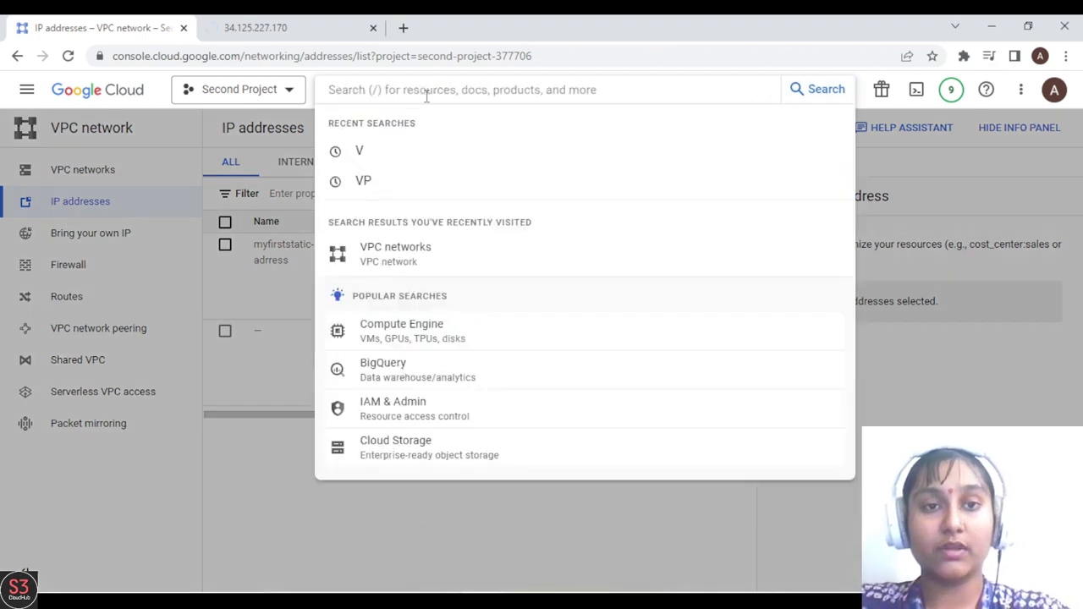
{"action": "type", "text": "comput"}
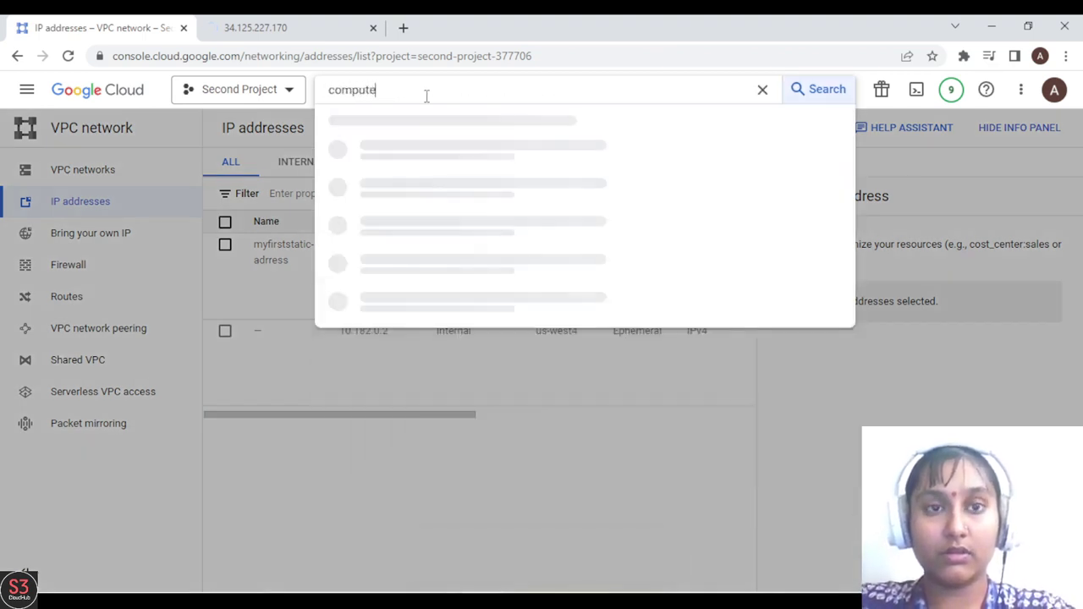
{"action": "type", "text": "e"}
{"action": "key", "text": "Return"}
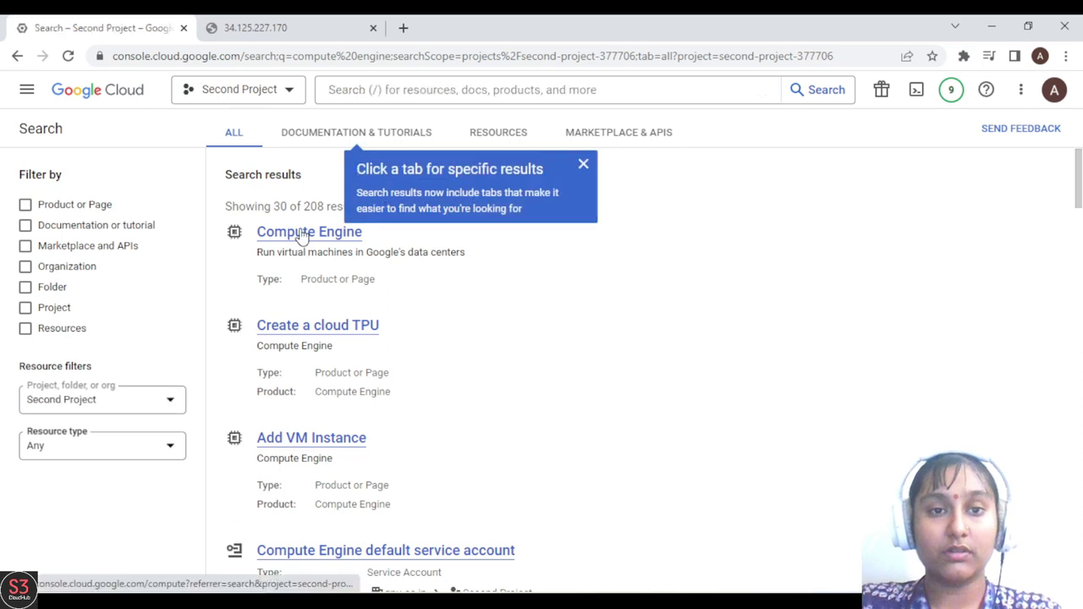
{"action": "left_click", "coordinate": [302, 234]}
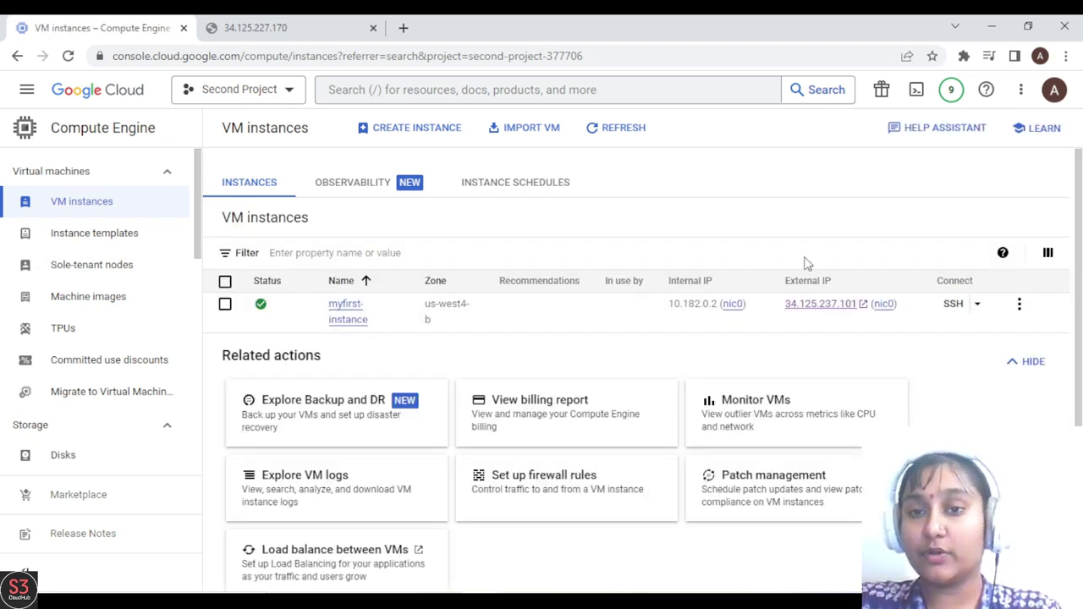
- Check the web page at myfirst-instance's external IP address 34.125.237.101, and close the old 34.125.227.170 page
{"action": "mouse_move", "coordinate": [838, 309]}
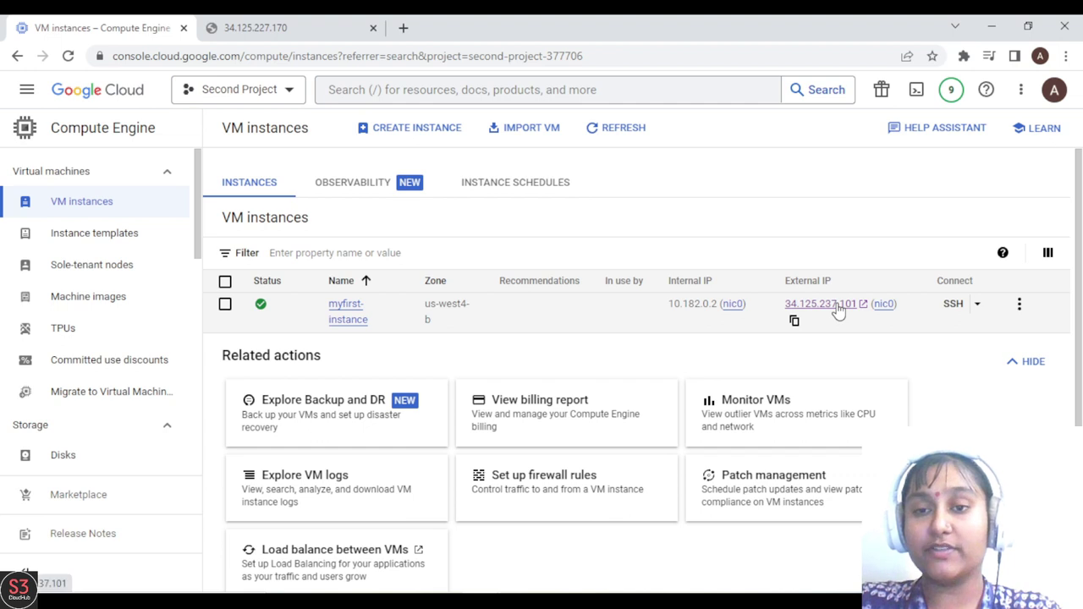
{"action": "left_click", "coordinate": [837, 310]}
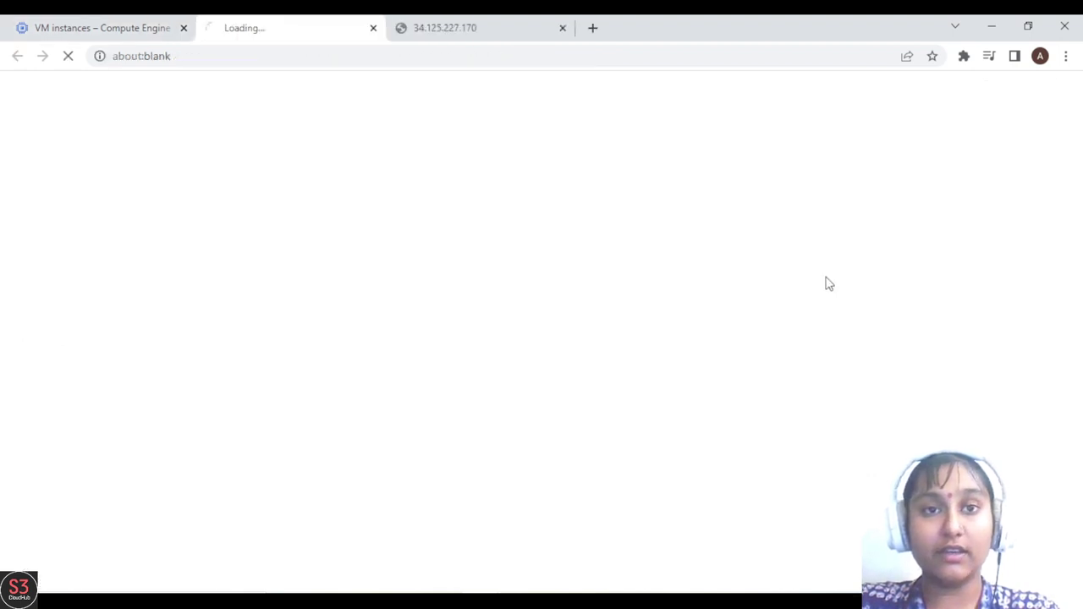
{"action": "left_click", "coordinate": [564, 30]}
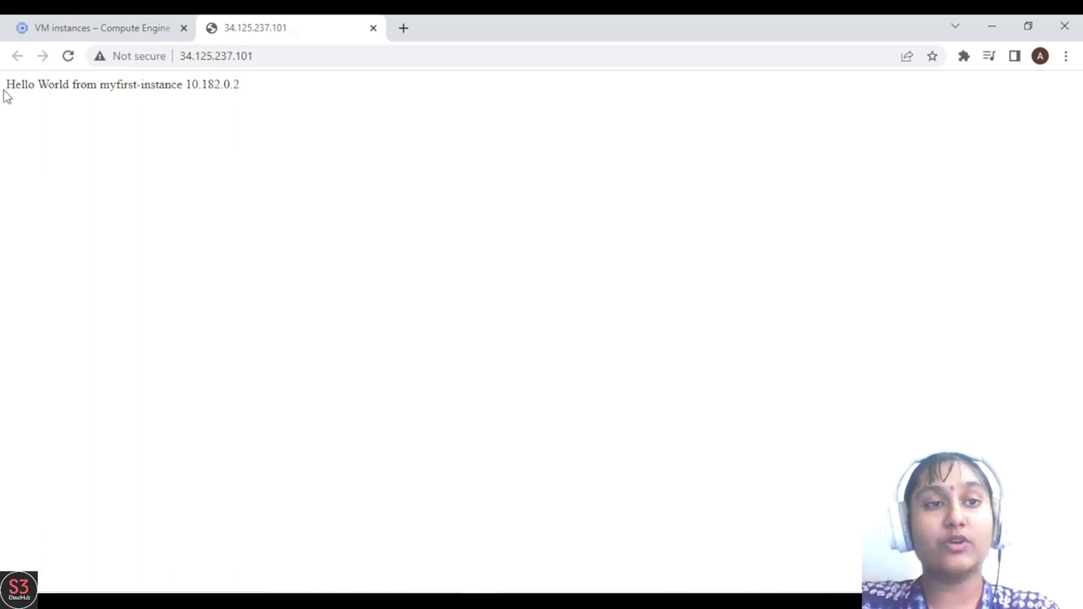
{"action": "left_click_drag", "start_coordinate": [6, 85], "coordinate": [245, 96]}
{"action": "left_click", "coordinate": [245, 98]}
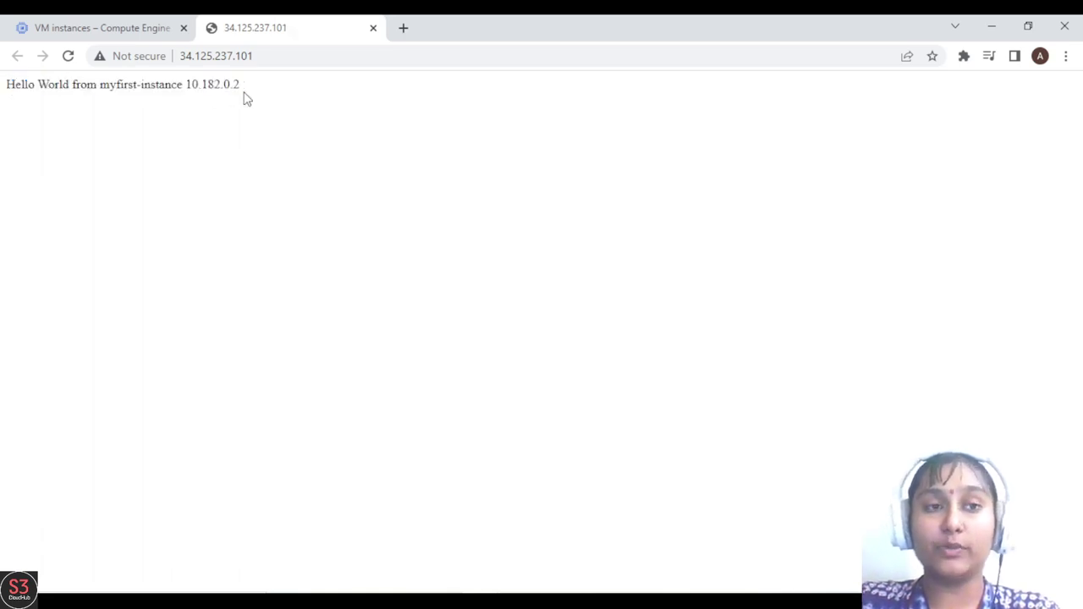
{"action": "left_click_drag", "start_coordinate": [98, 89], "coordinate": [246, 99]}
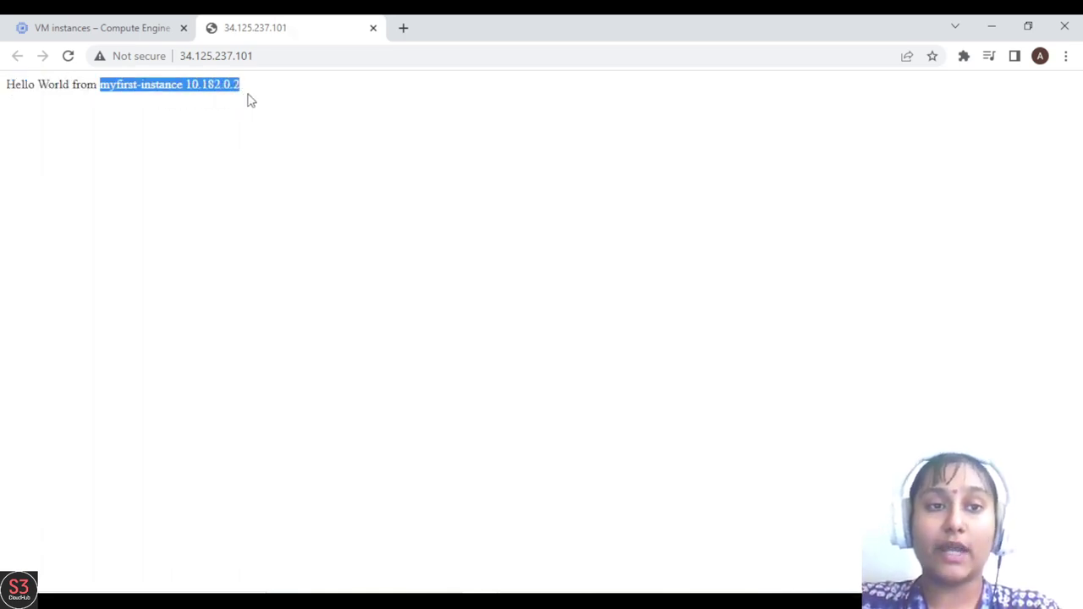
{"action": "left_click", "coordinate": [249, 99]}
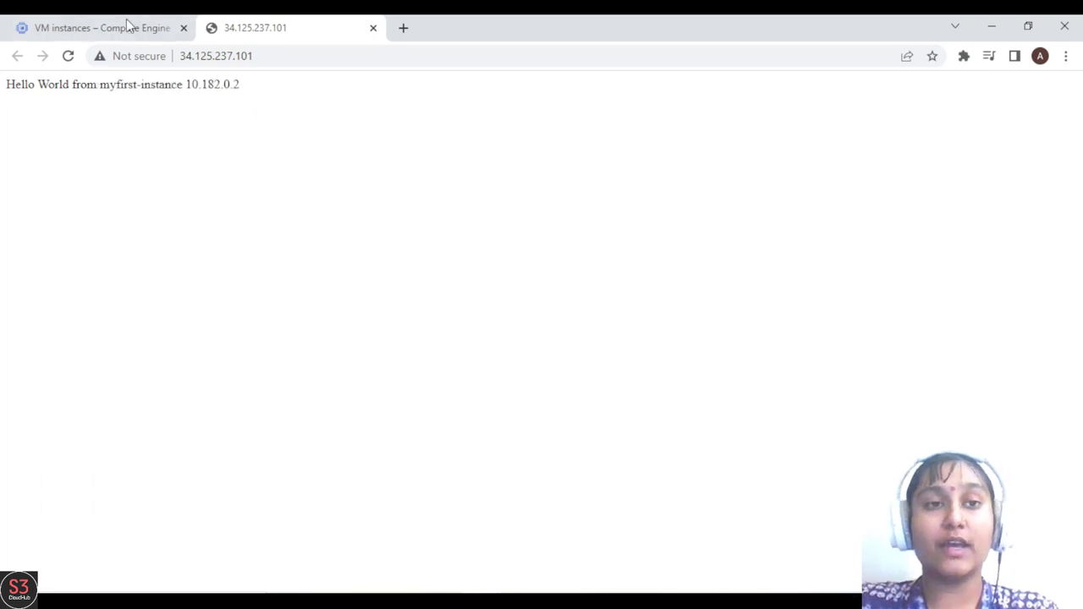
- Return to the VM instances page, stop myfirst-instance, and dismiss the notification
{"action": "left_click", "coordinate": [137, 22]}
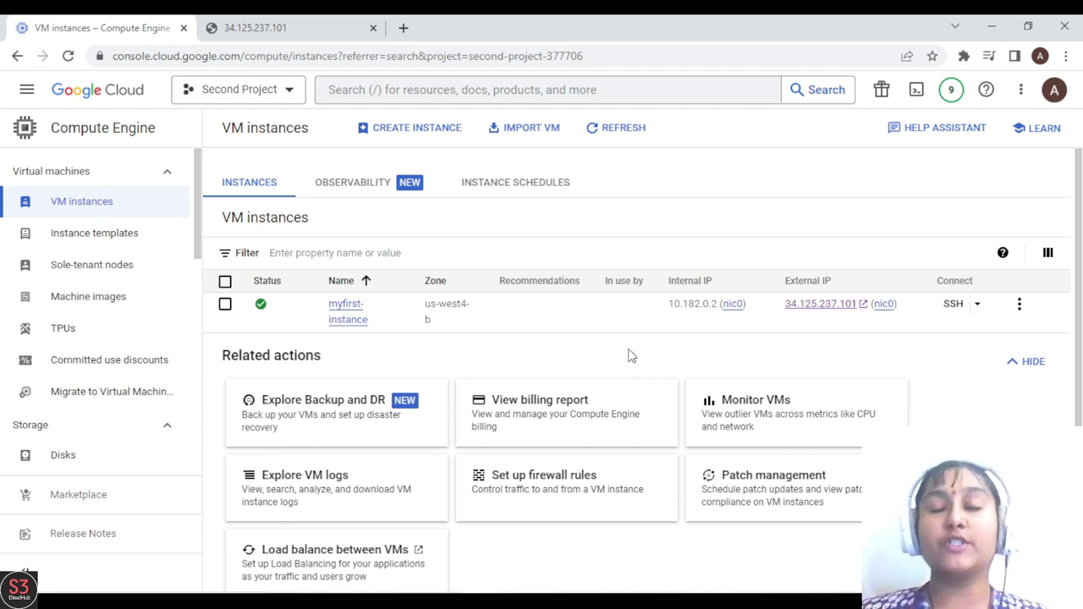
{"action": "left_click", "coordinate": [1019, 304]}
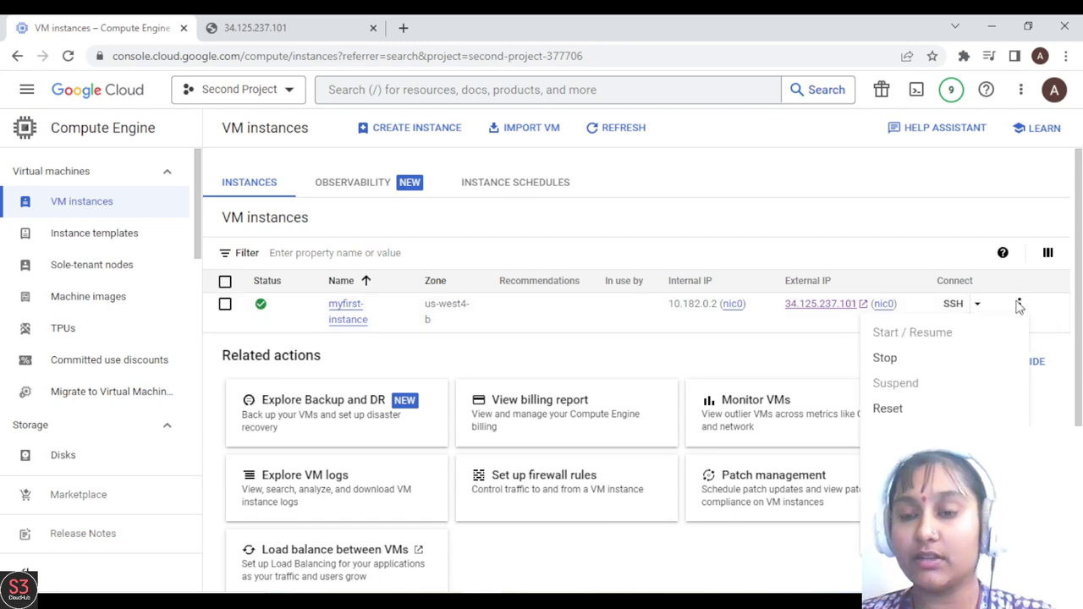
{"action": "left_click", "coordinate": [895, 360]}
{"action": "left_click", "coordinate": [730, 397]}
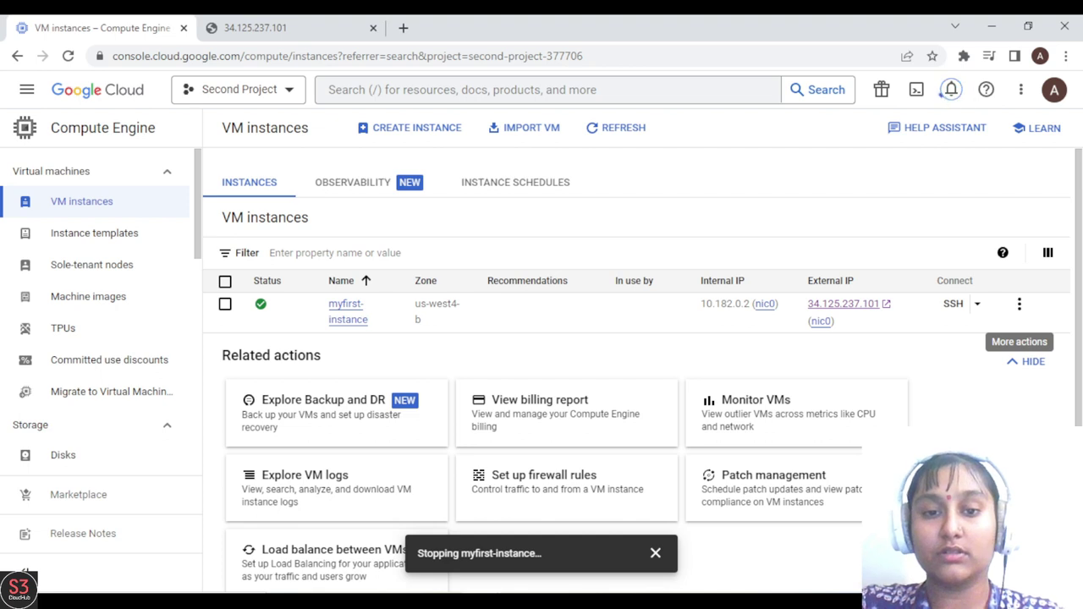
{"action": "left_click", "coordinate": [655, 553]}
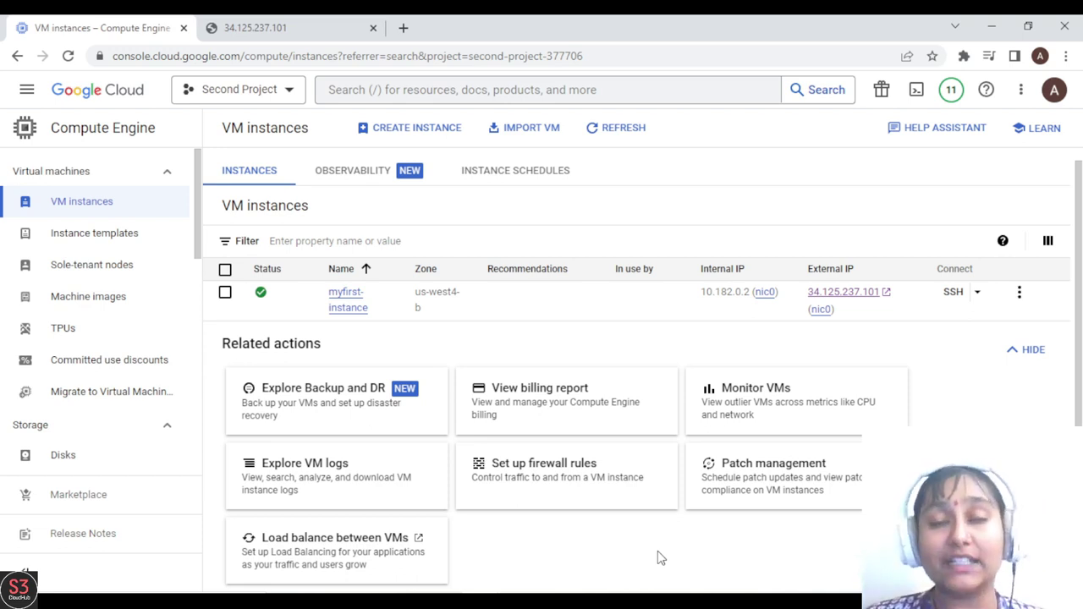
- Stop the running myfirst-instance again and delete it together with its boot disk
{"action": "left_click", "coordinate": [1019, 293]}
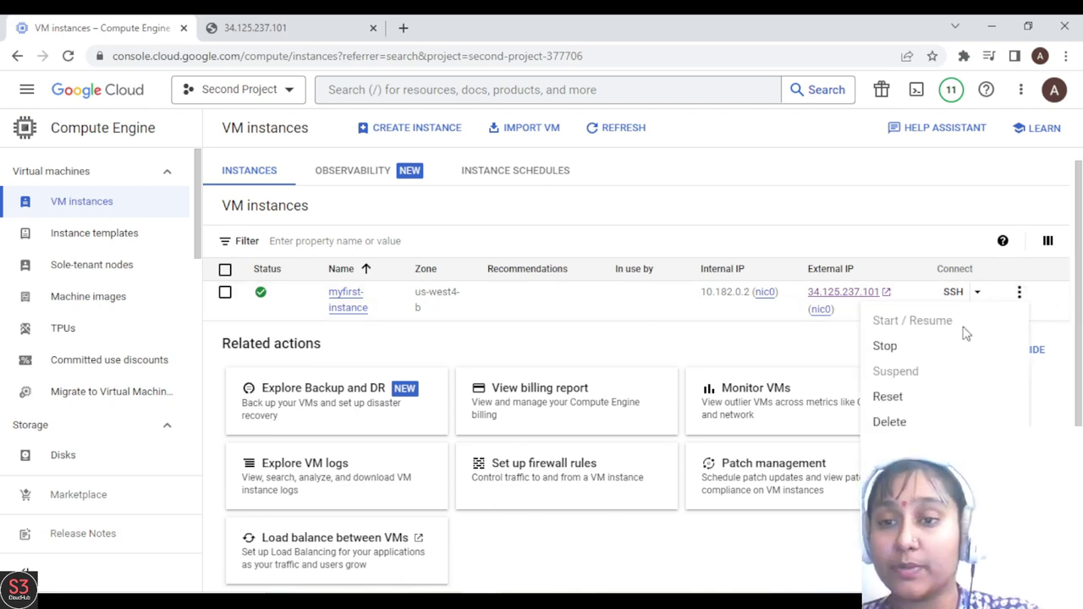
{"action": "left_click", "coordinate": [877, 352]}
{"action": "left_click", "coordinate": [728, 396]}
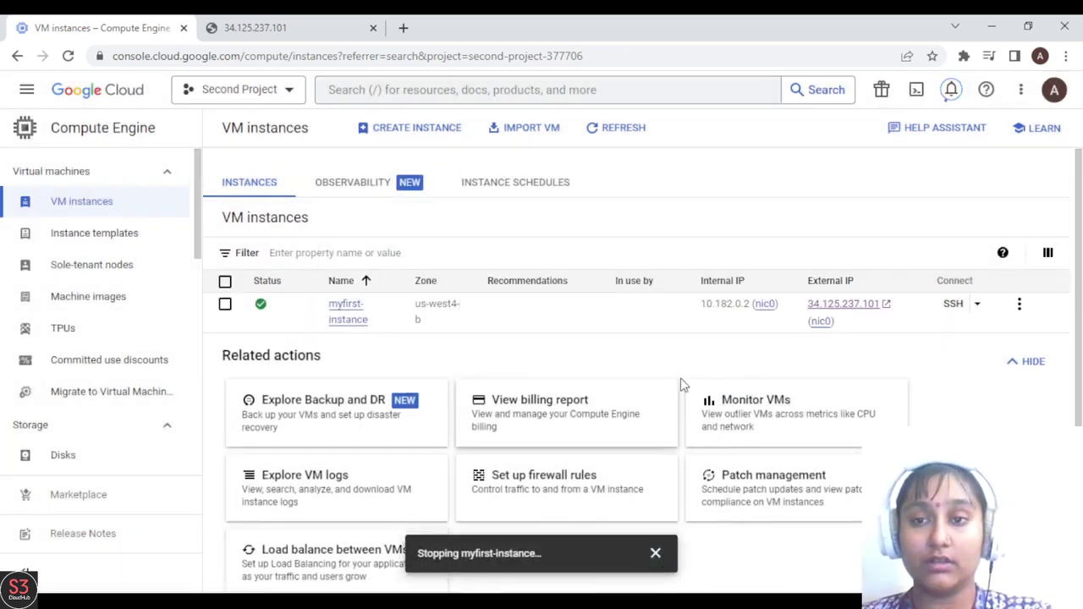
{"action": "left_click", "coordinate": [652, 557]}
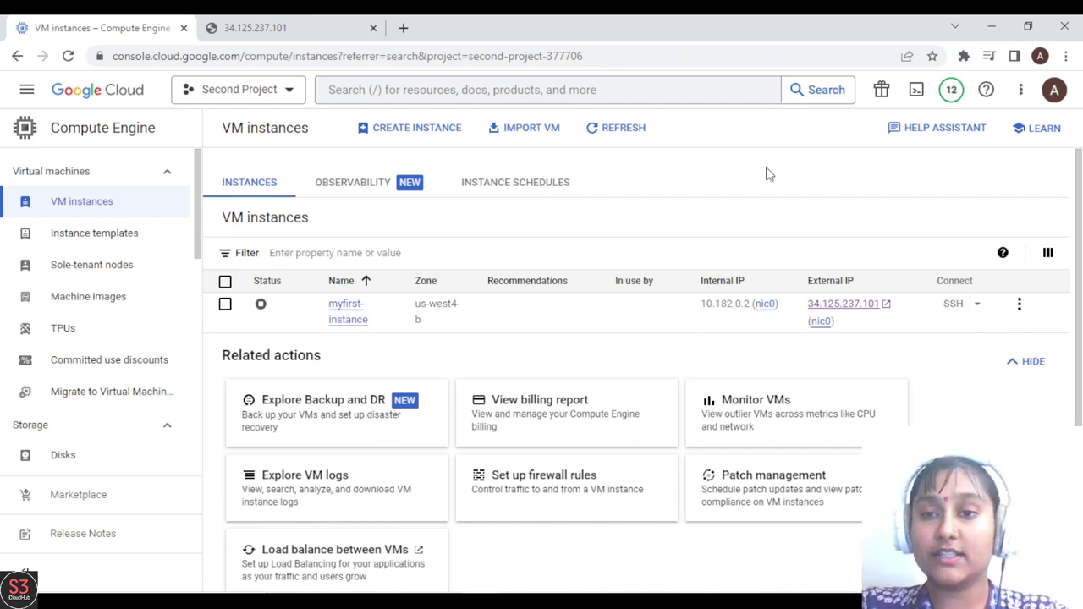
{"action": "left_click", "coordinate": [1018, 304]}
{"action": "left_click", "coordinate": [889, 434]}
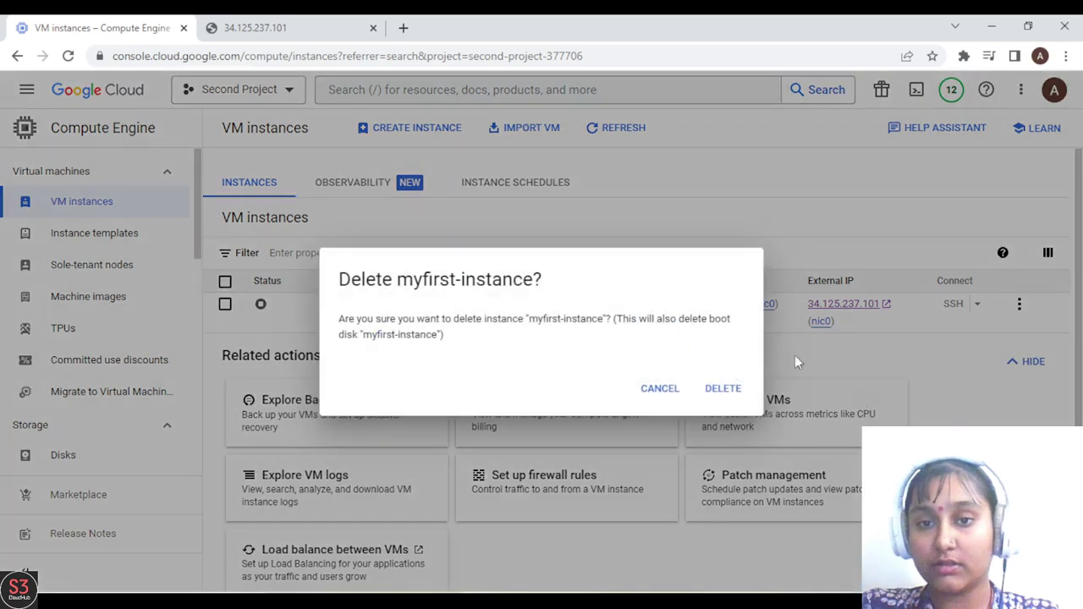
{"action": "left_click", "coordinate": [724, 388]}
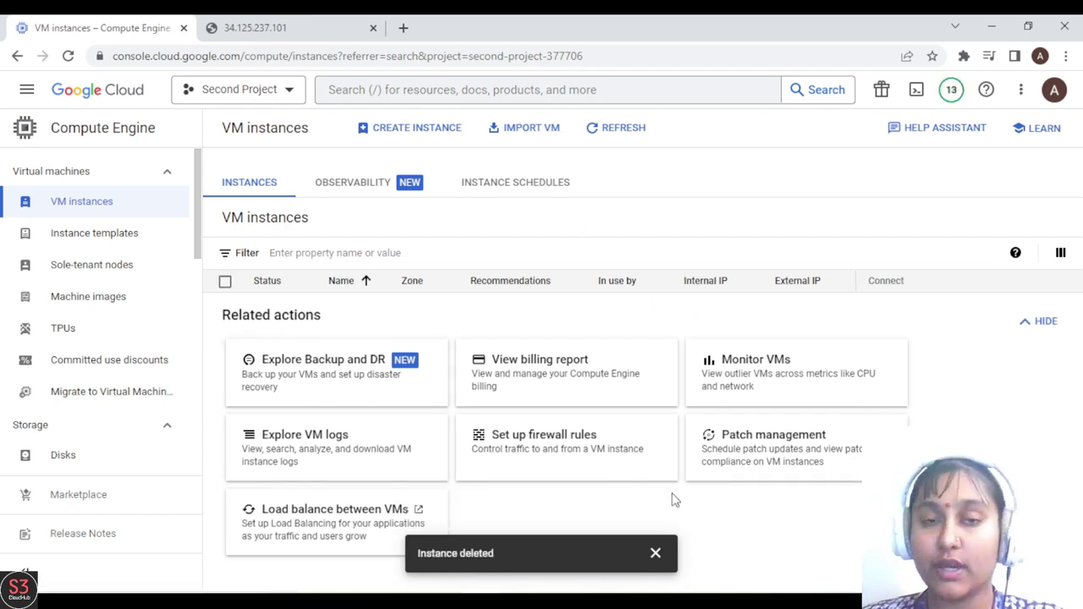
- Open the IP addresses list under VPC networks and examine the details of the static address myfirststatic-adrress
{"action": "left_click", "coordinate": [421, 93]}
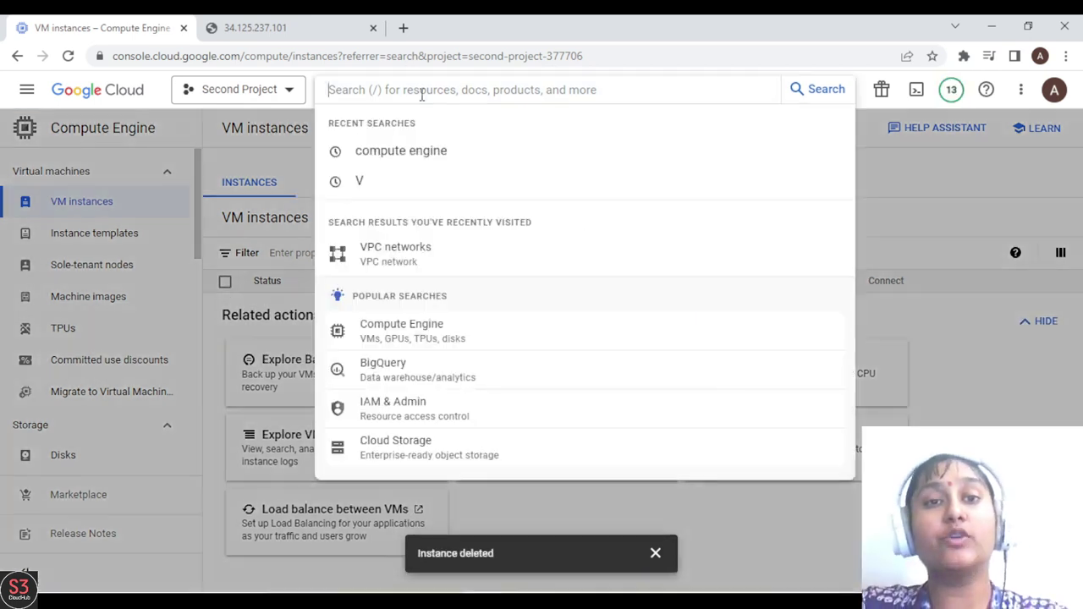
{"action": "left_click", "coordinate": [408, 254]}
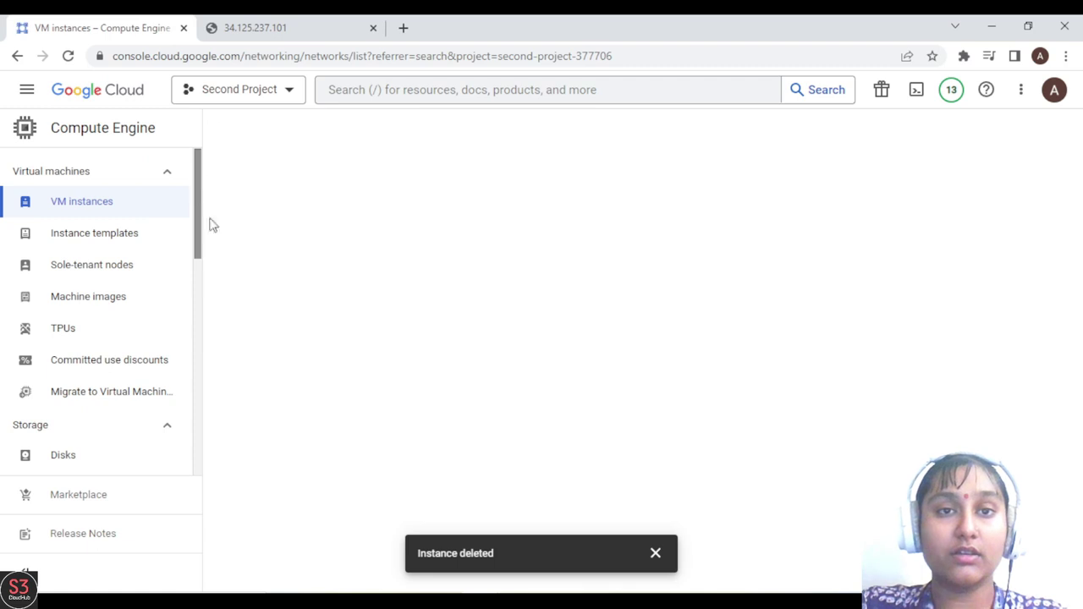
{"action": "left_click", "coordinate": [103, 202]}
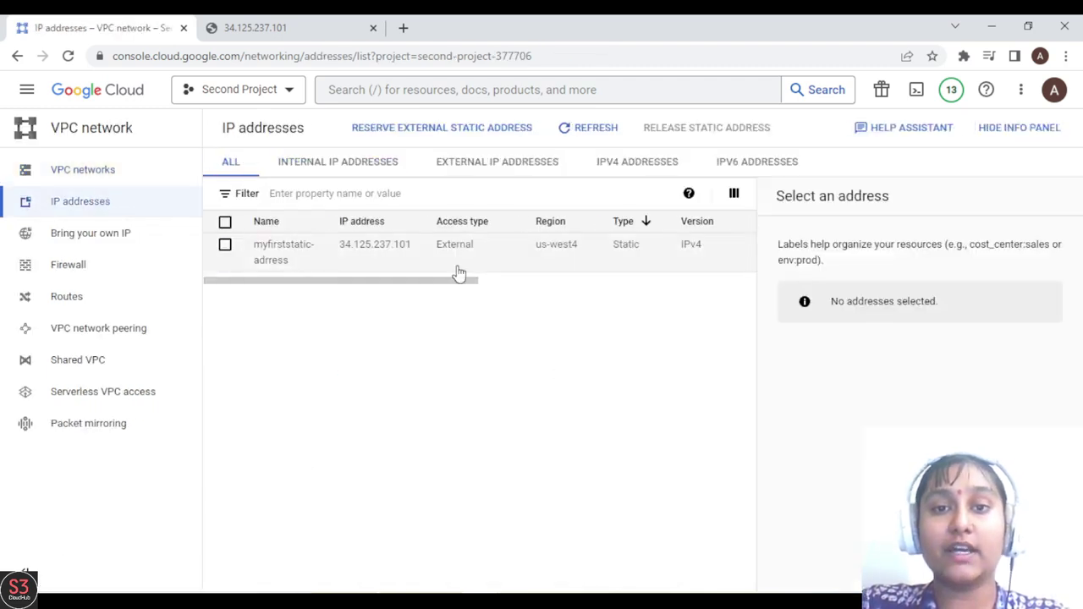
{"action": "scroll", "coordinate": [506, 282], "scroll_direction": "right", "scroll_amount": 5}
{"action": "scroll", "coordinate": [631, 286], "scroll_direction": "left", "scroll_amount": 4}
{"action": "scroll", "coordinate": [601, 256], "scroll_direction": "right", "scroll_amount": 5}
{"action": "scroll", "coordinate": [754, 271], "scroll_direction": "left", "scroll_amount": 5}
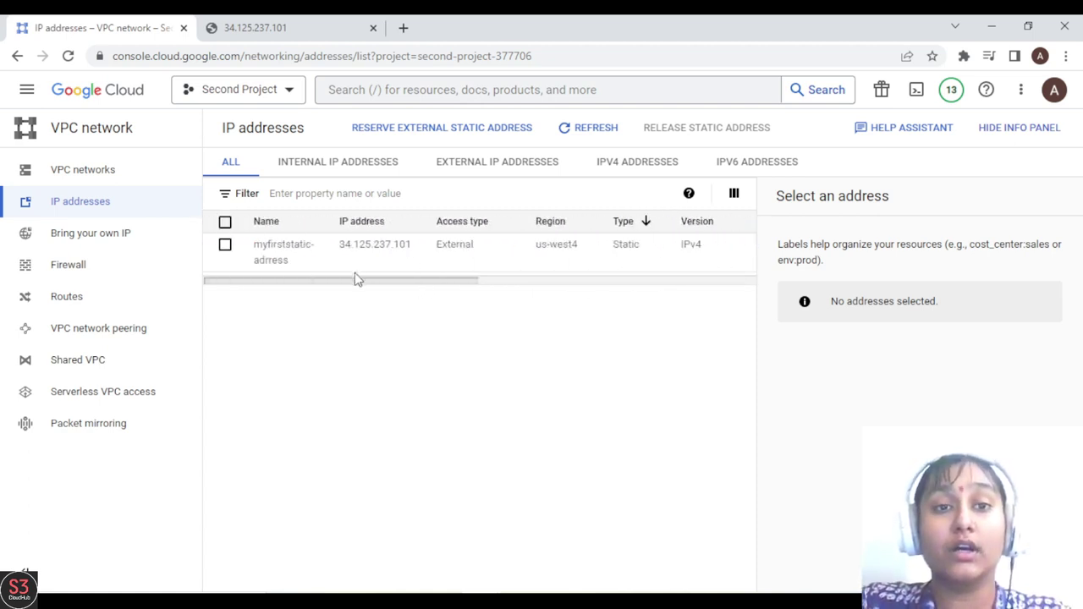
- Release the static address myfirststatic-adrress from the IP addresses list and confirm its deletion
{"action": "left_click", "coordinate": [451, 137]}
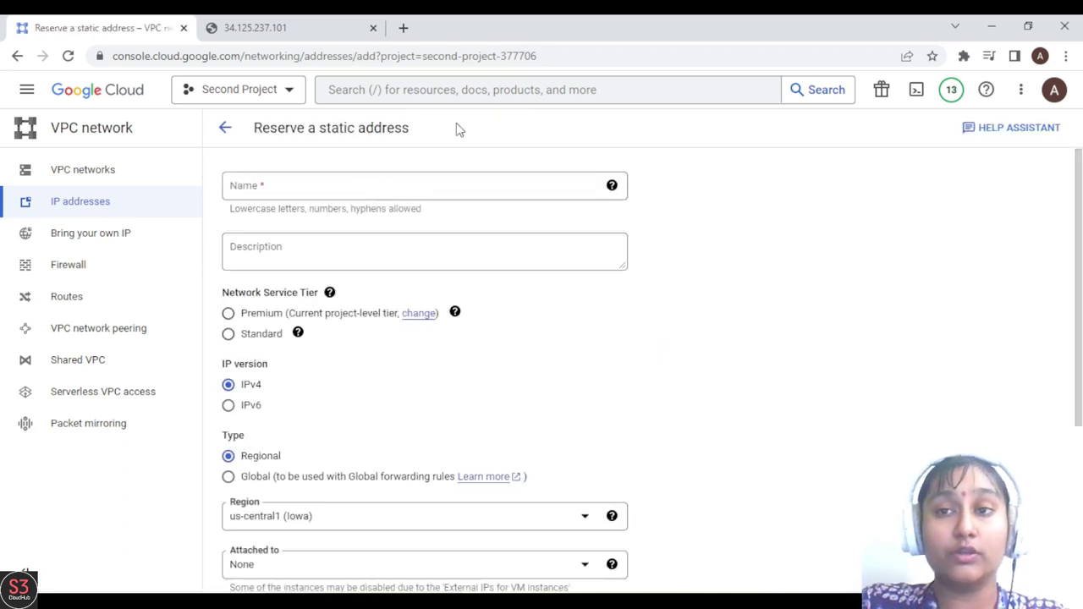
{"action": "left_click", "coordinate": [228, 127]}
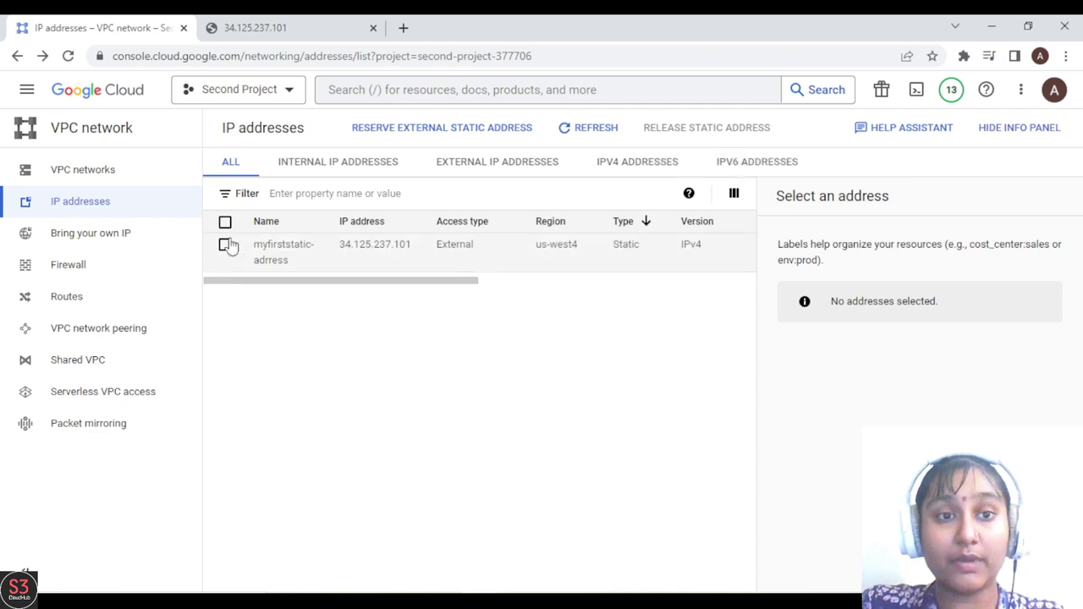
{"action": "left_click", "coordinate": [225, 246]}
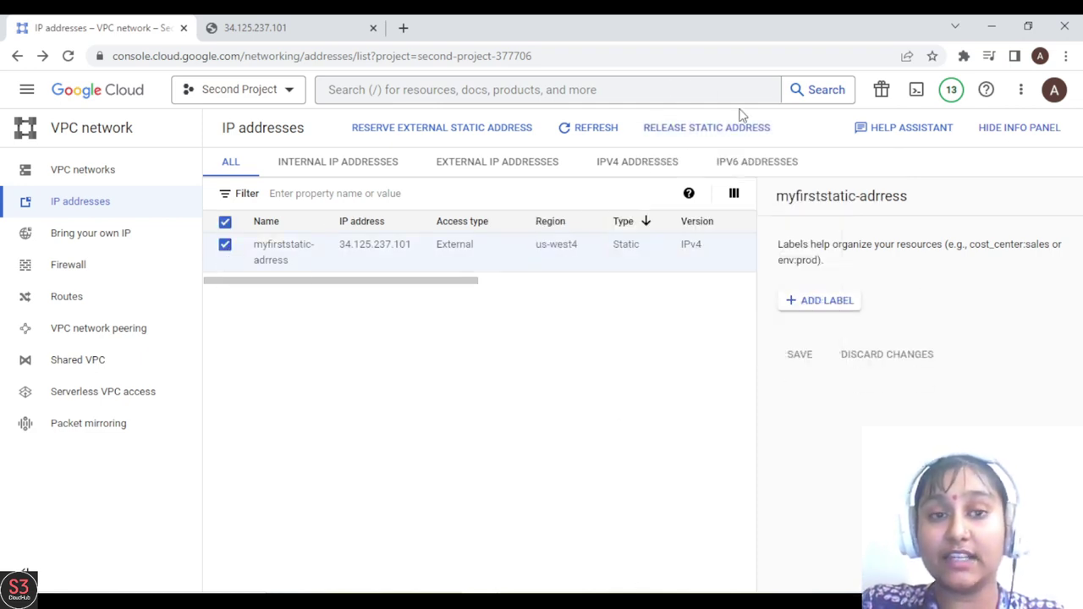
{"action": "left_click", "coordinate": [705, 125]}
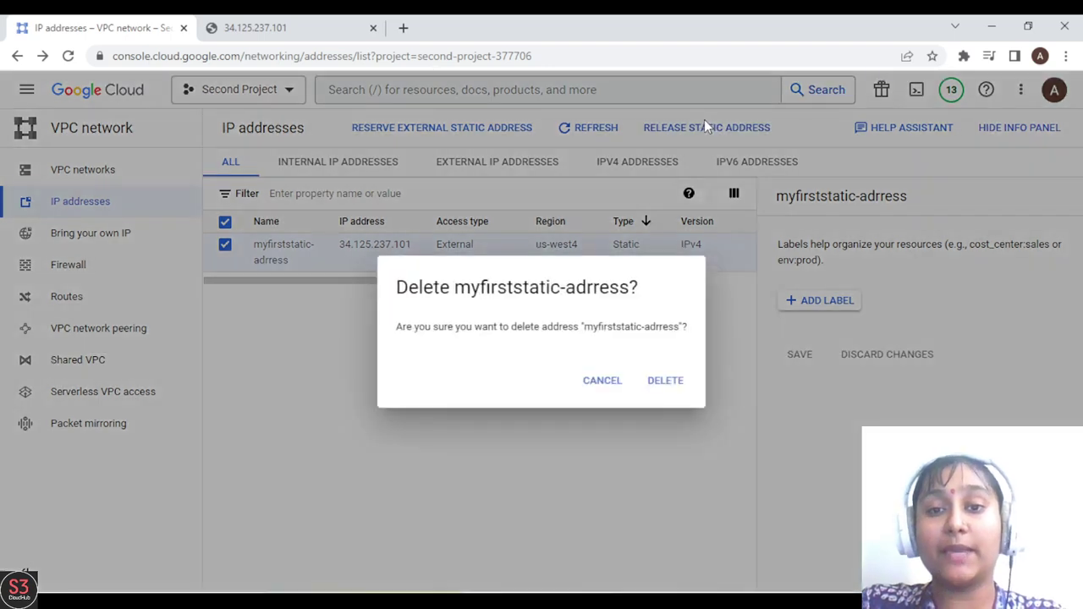
{"action": "left_click", "coordinate": [665, 381]}
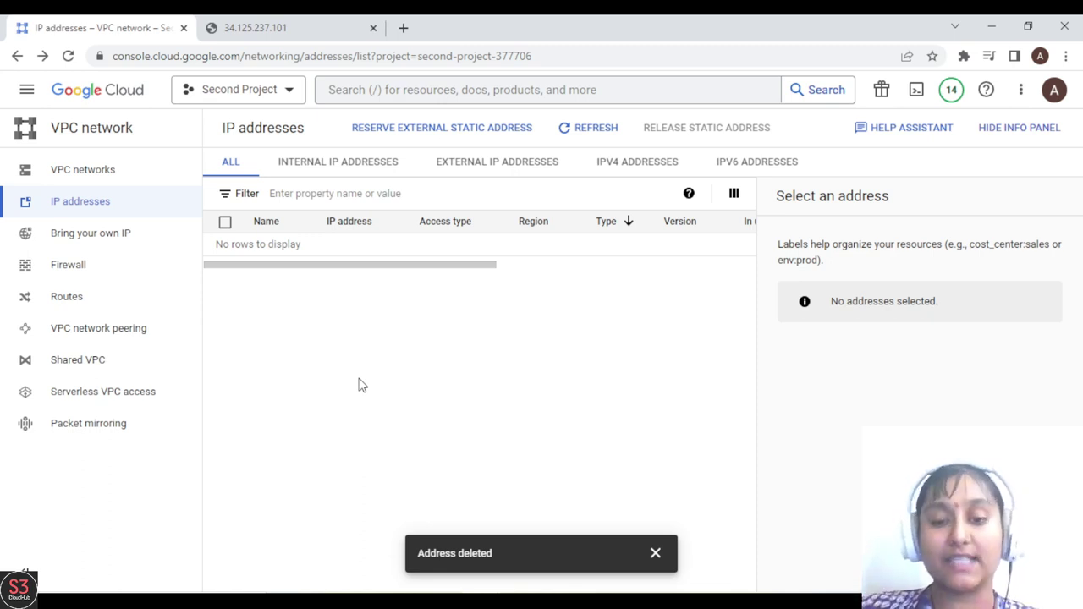
- Go back to Compute Engine's VM instances page and start creating a new VM instance
{"action": "key", "text": "alt+Left"}
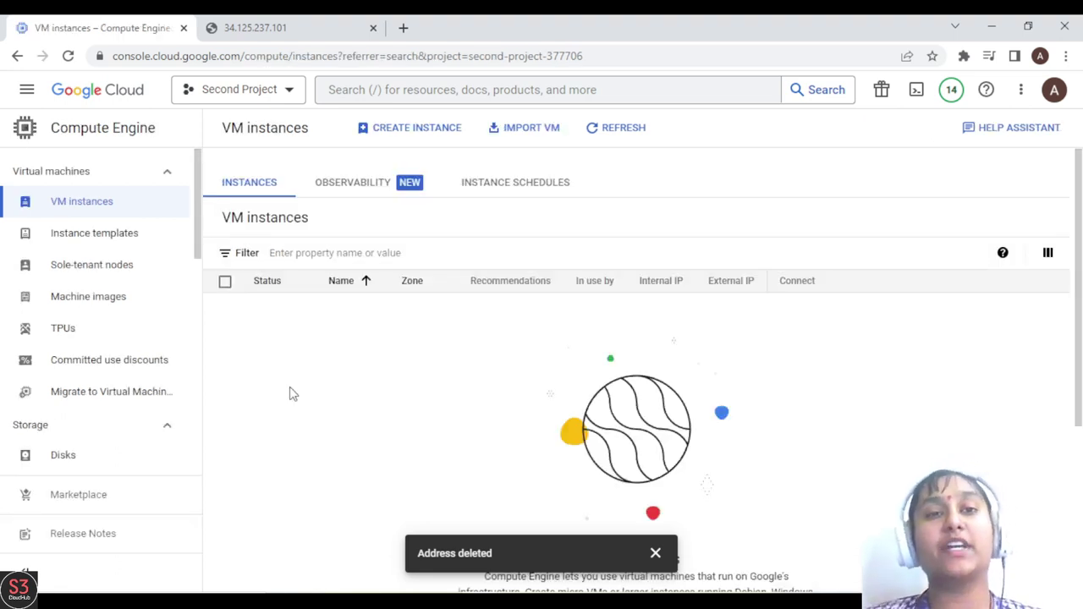
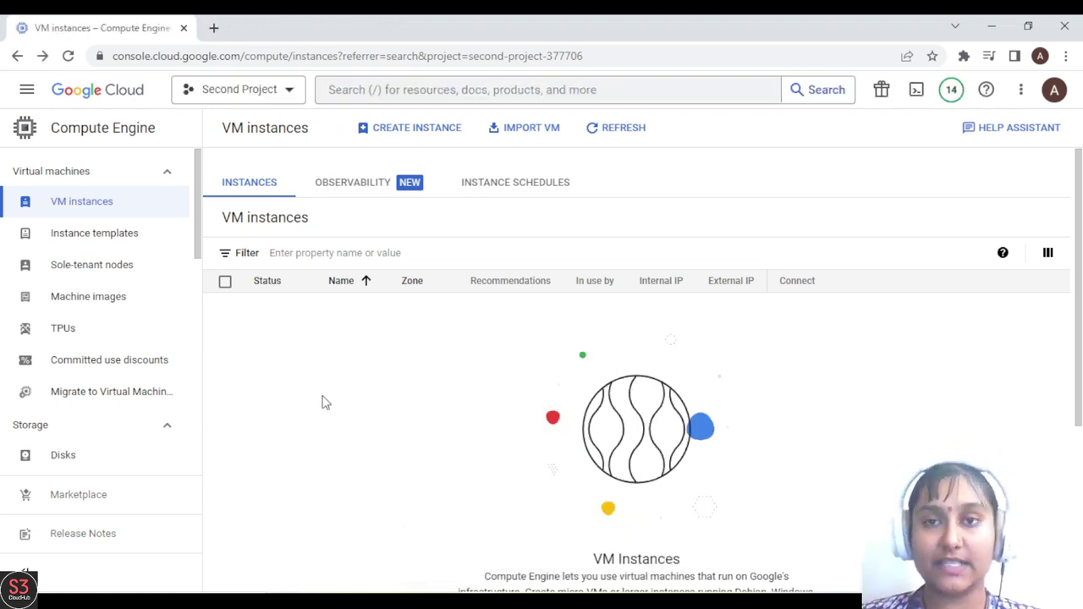
{"action": "scroll", "coordinate": [542, 474], "scroll_direction": "down", "scroll_amount": 2}
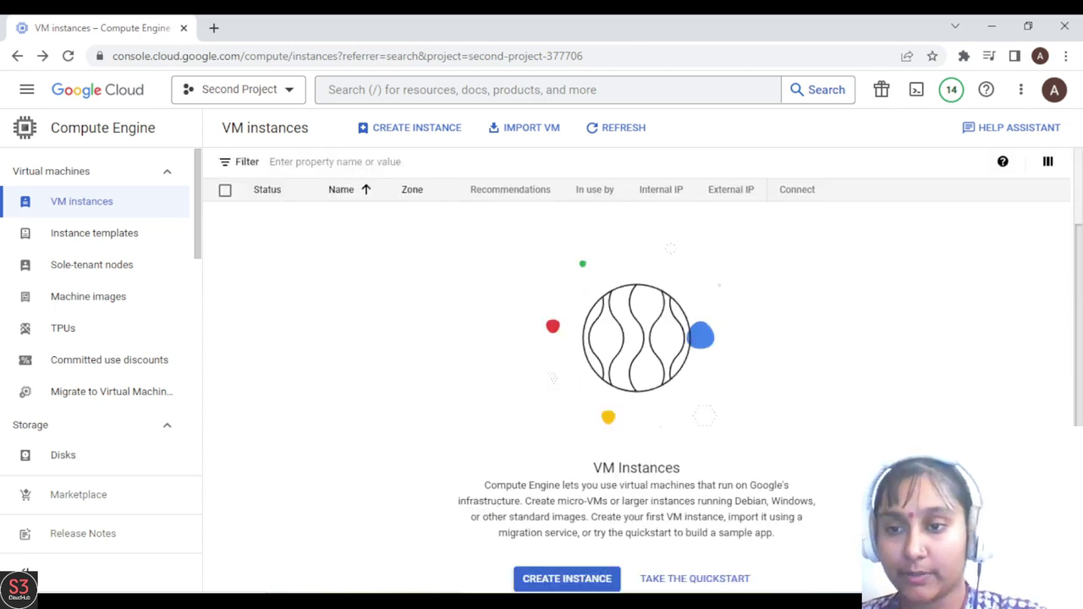
{"action": "left_click", "coordinate": [586, 580]}
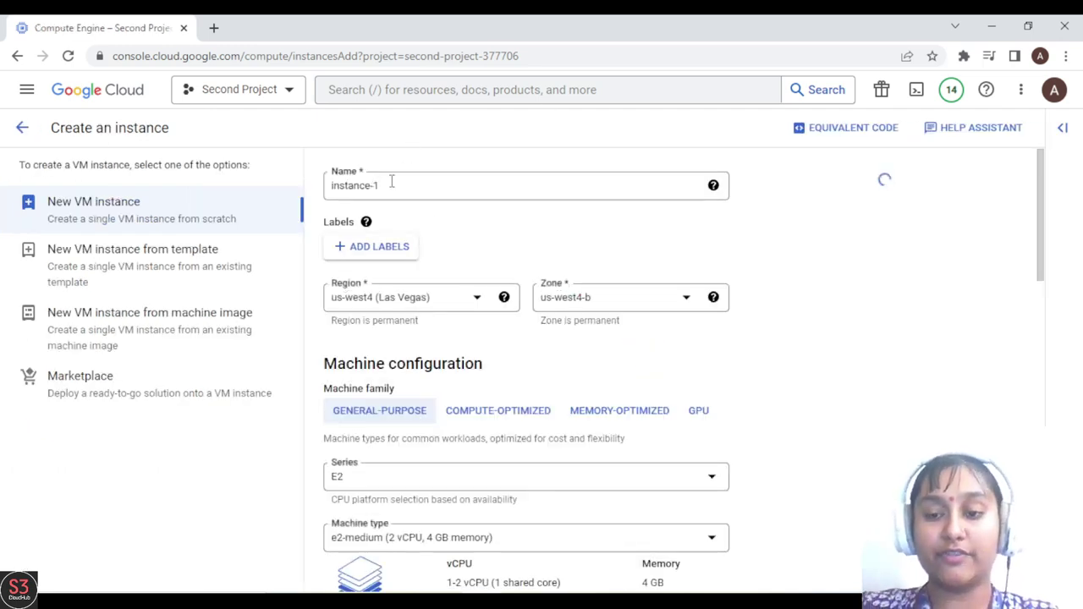
- Name the new VM instance my-first-startup-scritp-instance
{"action": "left_click", "coordinate": [392, 182]}
{"action": "key", "text": "BackSpace"}
{"action": "key", "text": "BackSpace"}
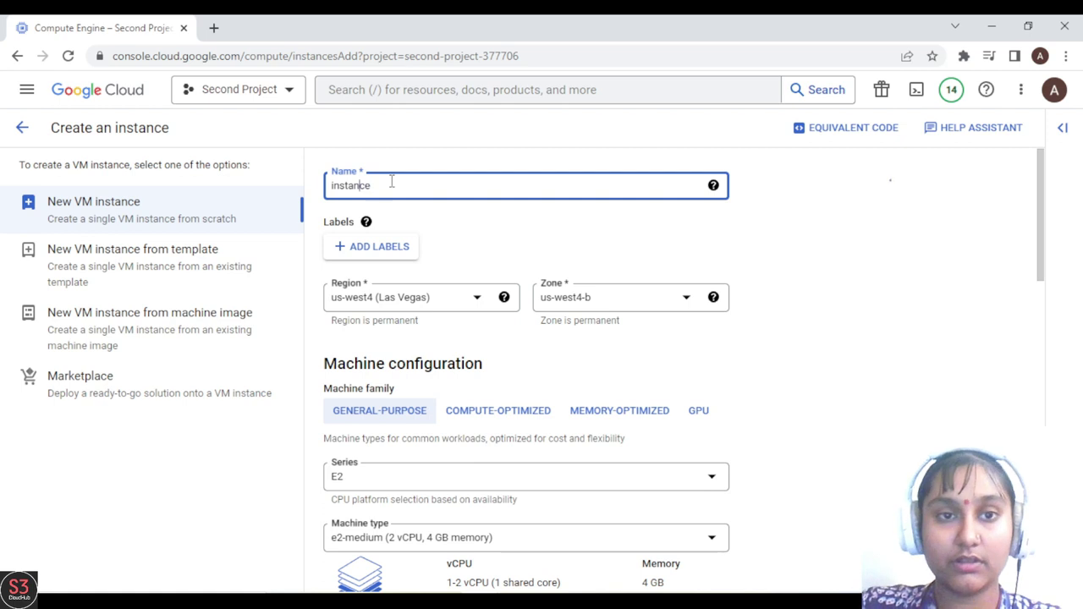
{"action": "key", "text": "Left"}
{"action": "key", "text": "Left"}
{"action": "key", "text": "Left"}
{"action": "key", "text": "Left"}
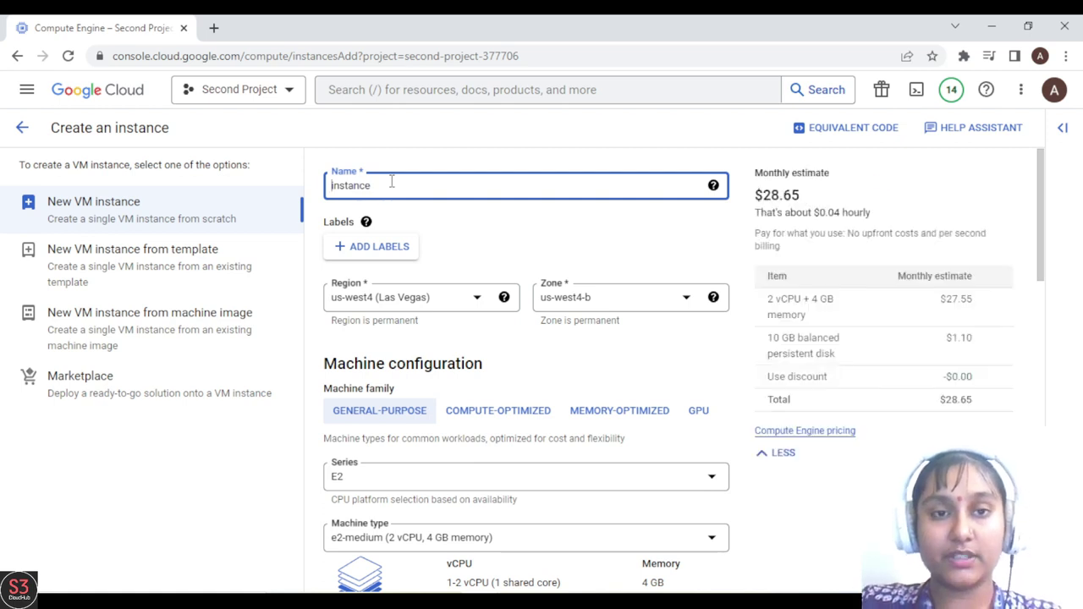
{"action": "type", "text": "my-"}
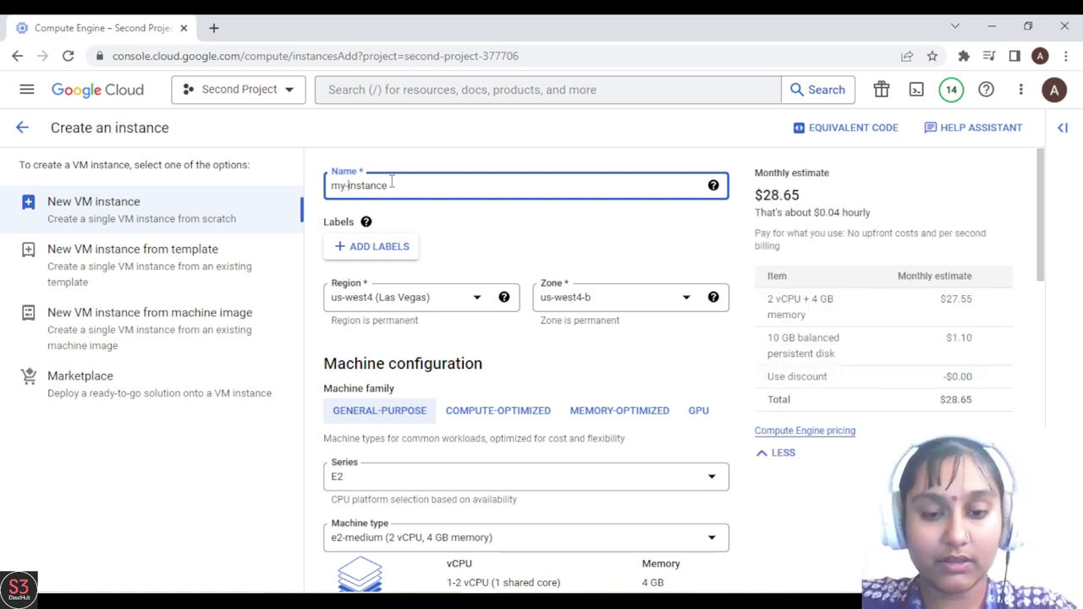
{"action": "type", "text": "first-"}
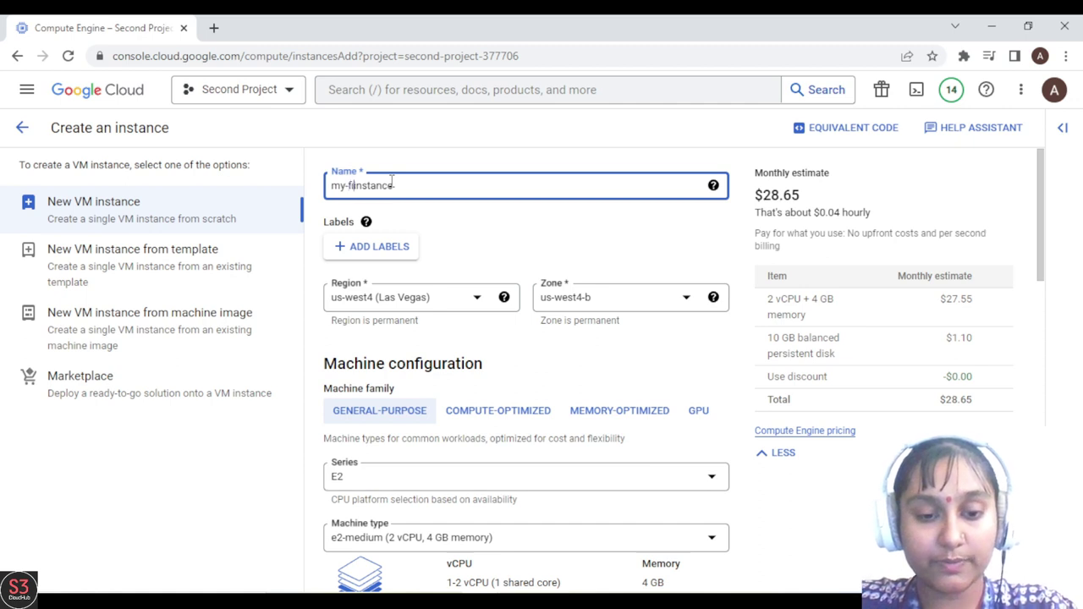
{"action": "type", "text": "startup"}
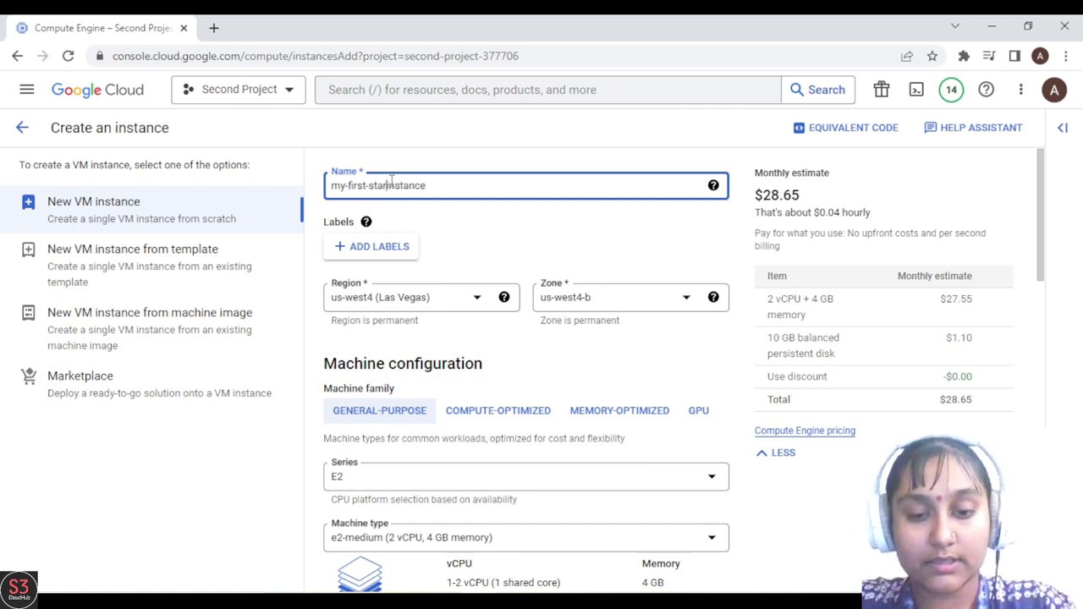
{"action": "type", "text": "-scritp-"}
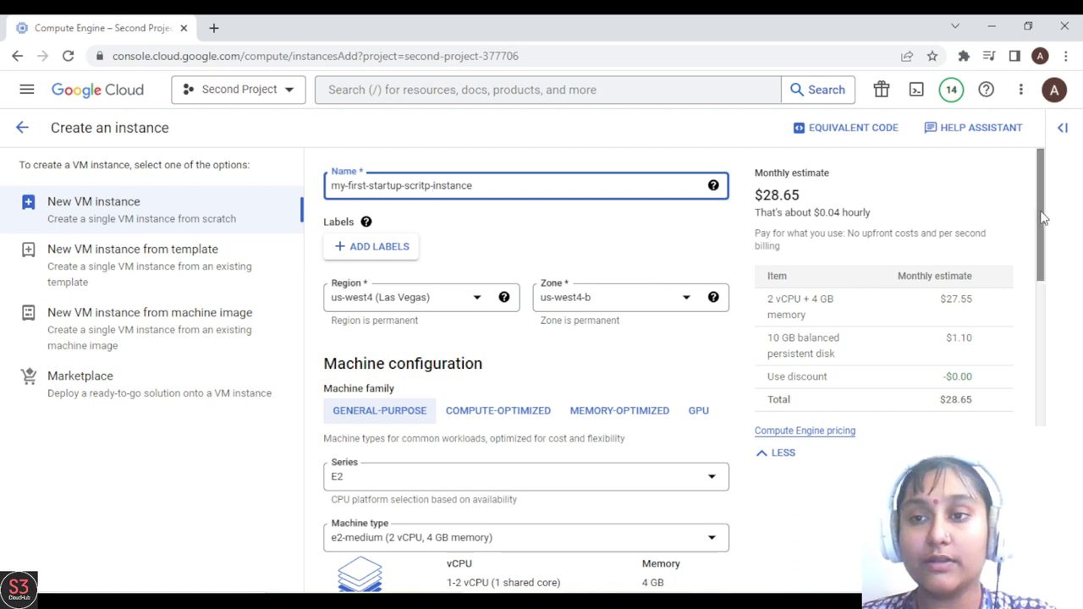
- Review the new instance's region, machine configuration and boot disk settings
{"action": "left_click_drag", "start_coordinate": [1042, 216], "coordinate": [1046, 258]}
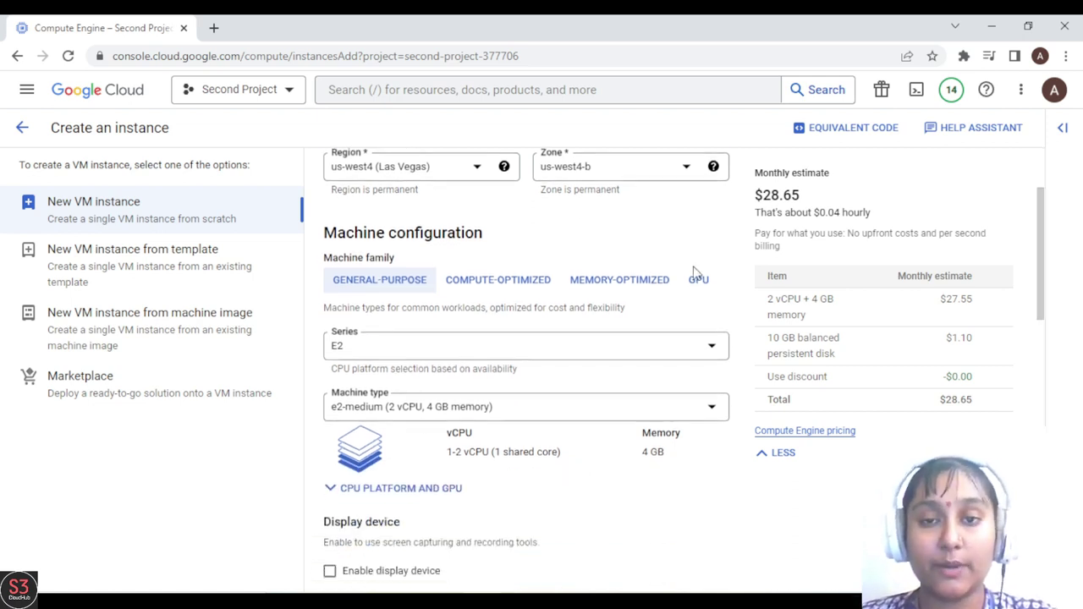
{"action": "left_click_drag", "start_coordinate": [1037, 254], "coordinate": [1031, 411]}
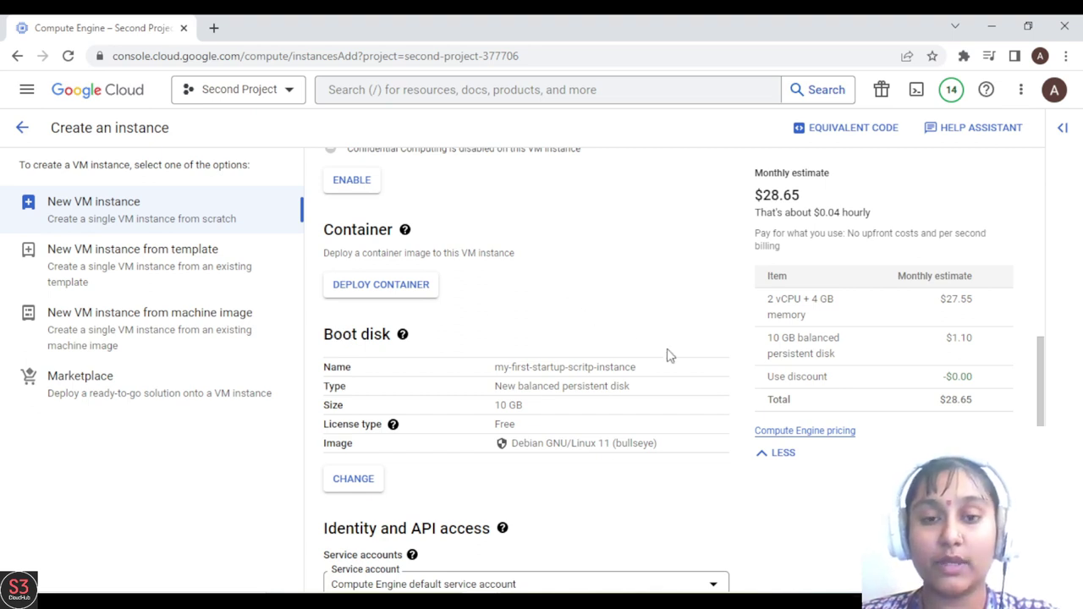
- Allow HTTP traffic through the firewall for the new VM instance
{"action": "left_click_drag", "start_coordinate": [1040, 365], "coordinate": [1040, 489]}
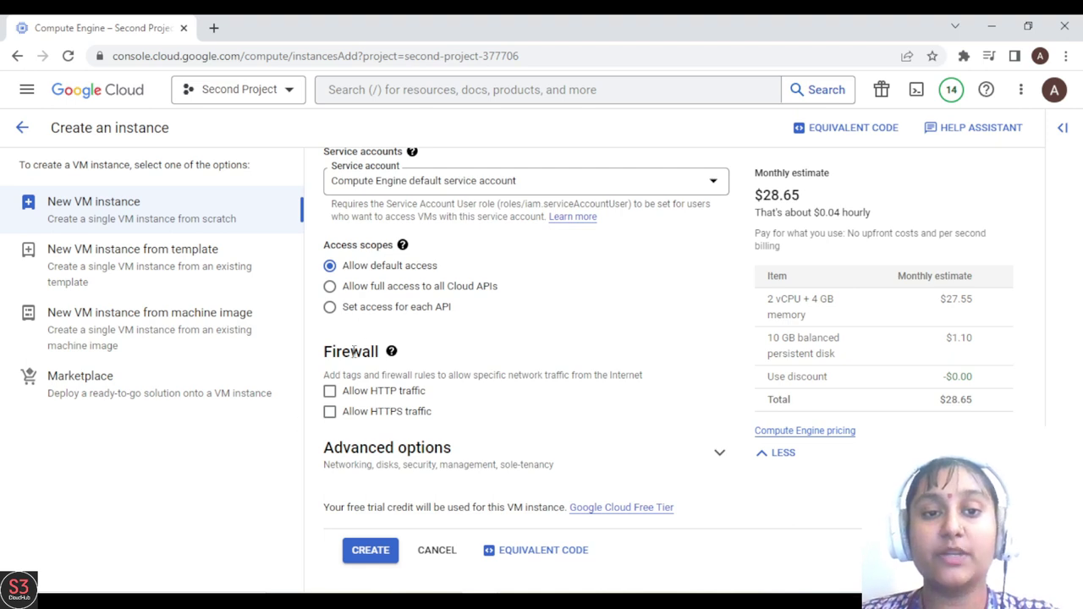
{"action": "mouse_move", "coordinate": [391, 351]}
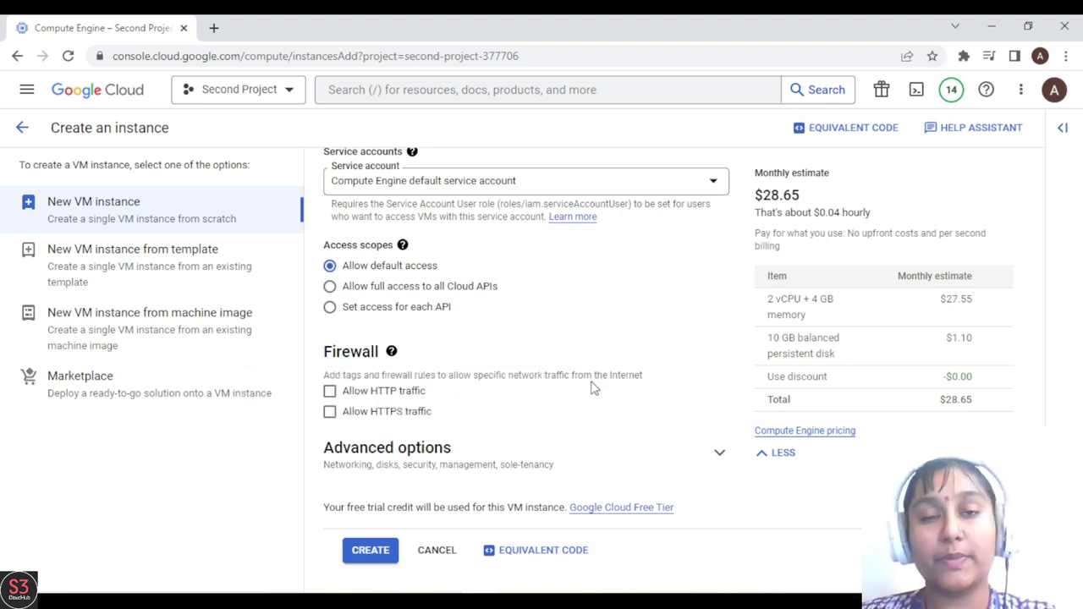
{"action": "left_click", "coordinate": [330, 394]}
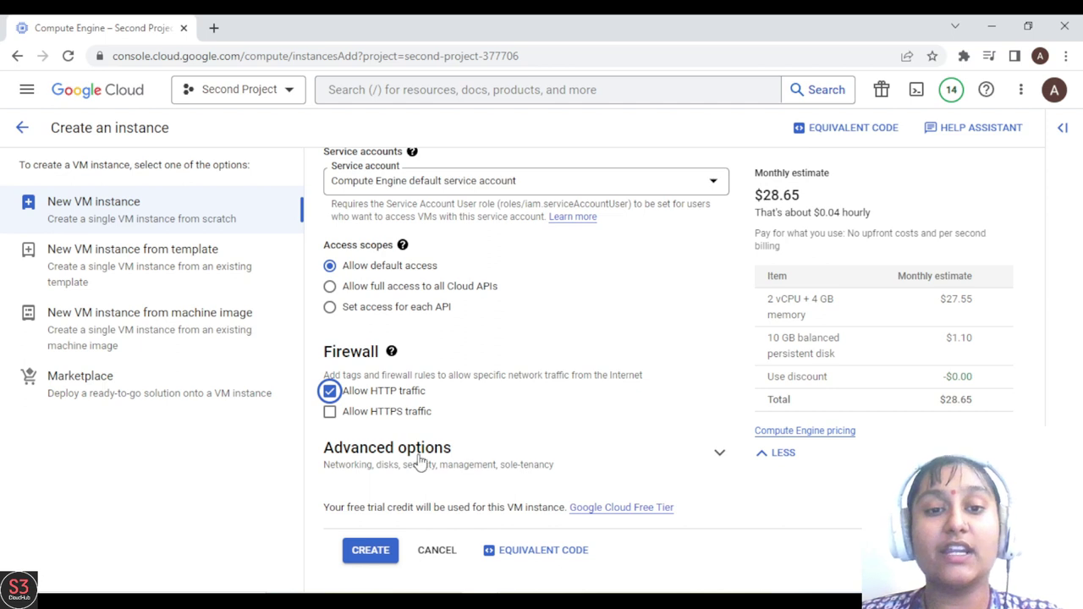
- Expand the Management section of the advanced options and begin the startup script with #!/bin/bash
{"action": "left_click", "coordinate": [720, 454]}
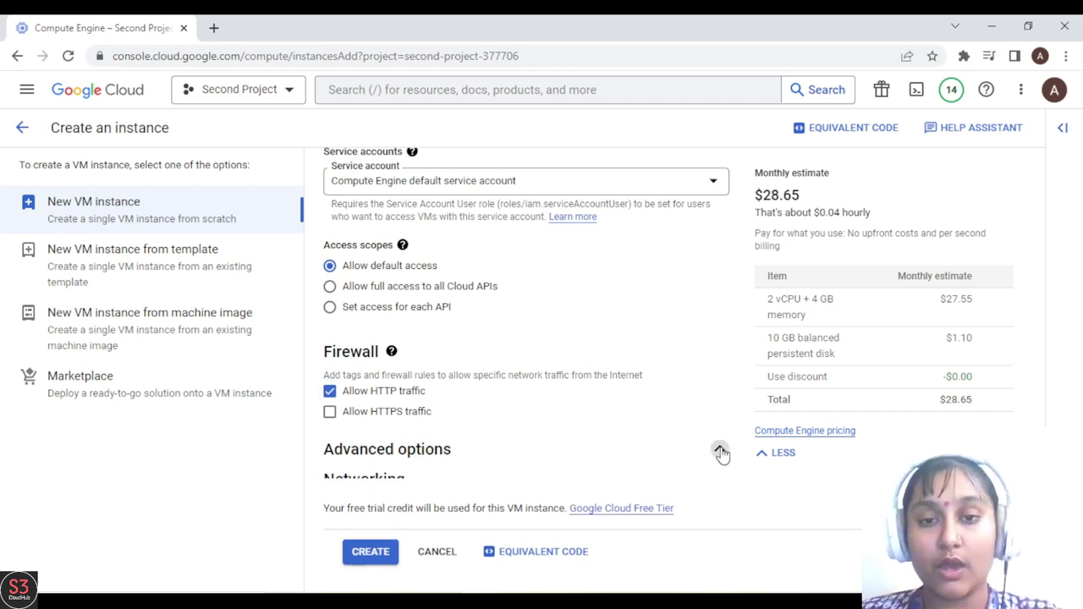
{"action": "scroll", "coordinate": [525, 363], "scroll_direction": "down", "scroll_amount": 2}
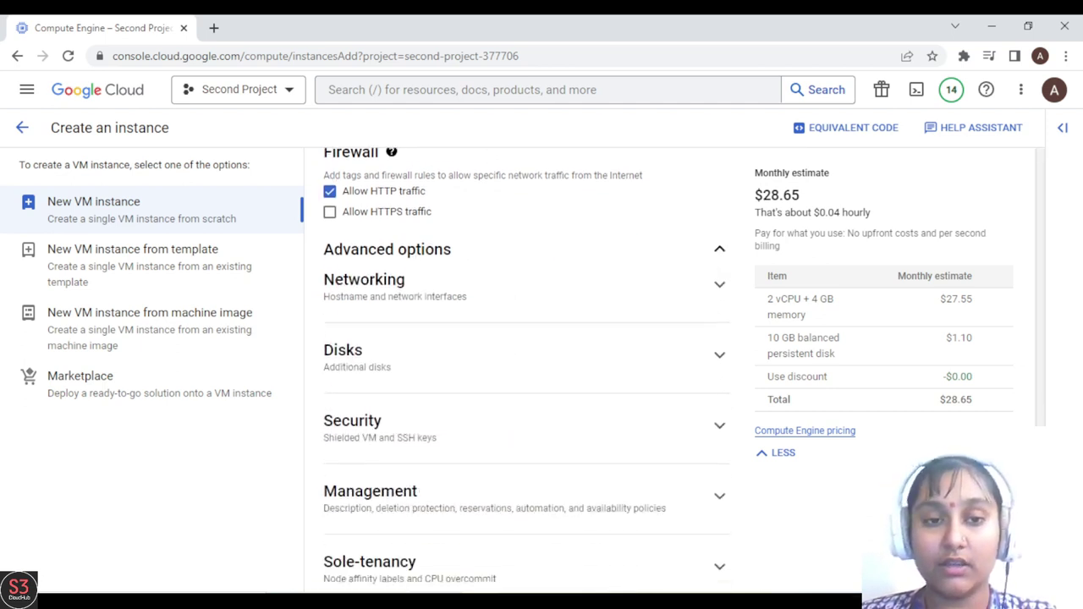
{"action": "left_click", "coordinate": [719, 495]}
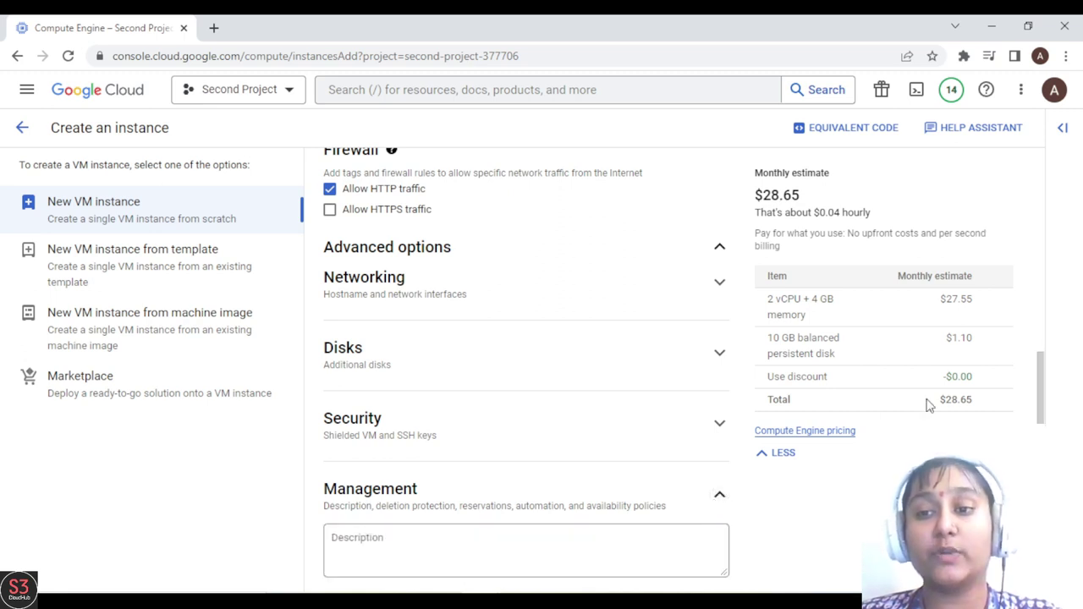
{"action": "scroll", "coordinate": [1042, 406], "scroll_direction": "down", "scroll_amount": 5}
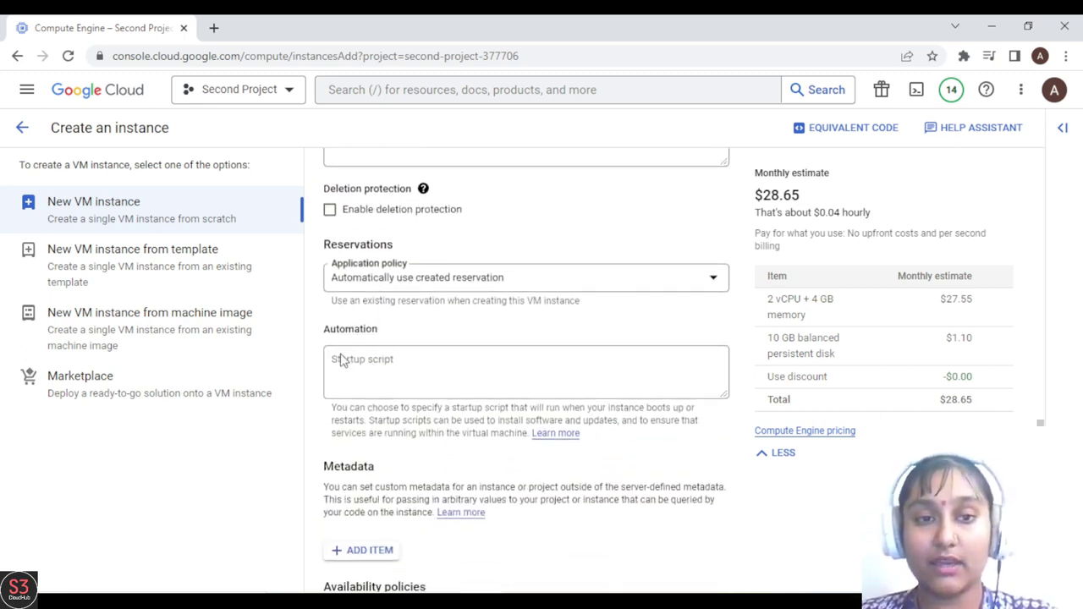
{"action": "left_click", "coordinate": [399, 360]}
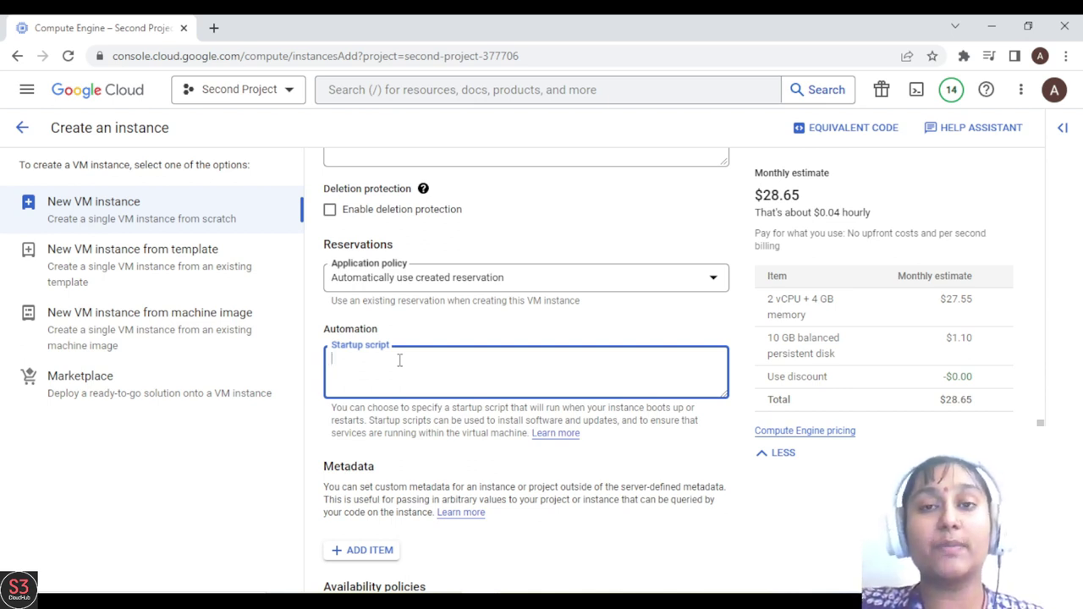
{"action": "type", "text": "#"}
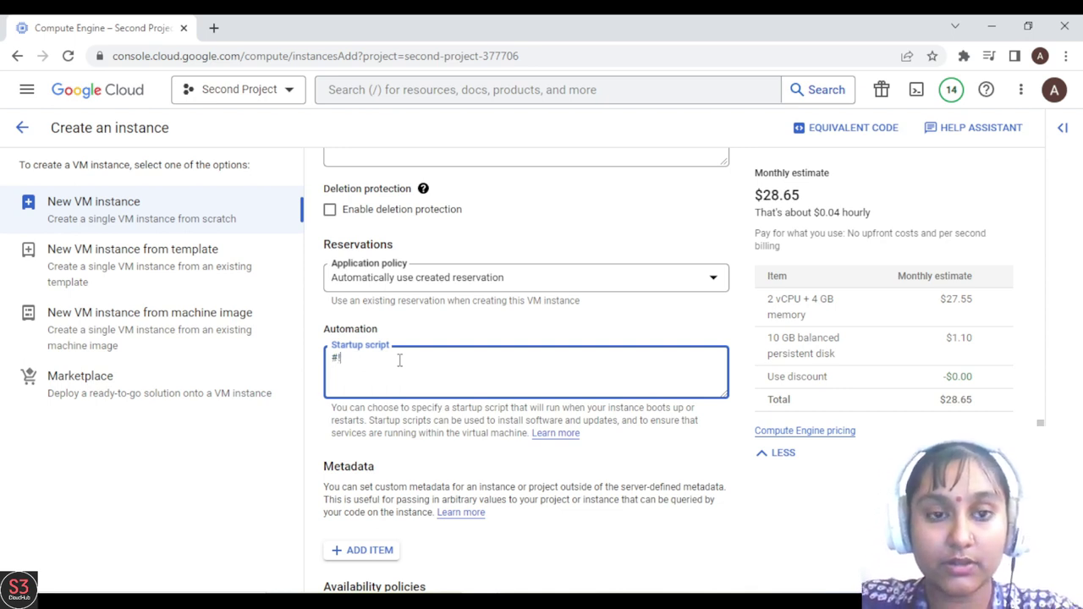
{"action": "type", "text": "!/bin/bash"}
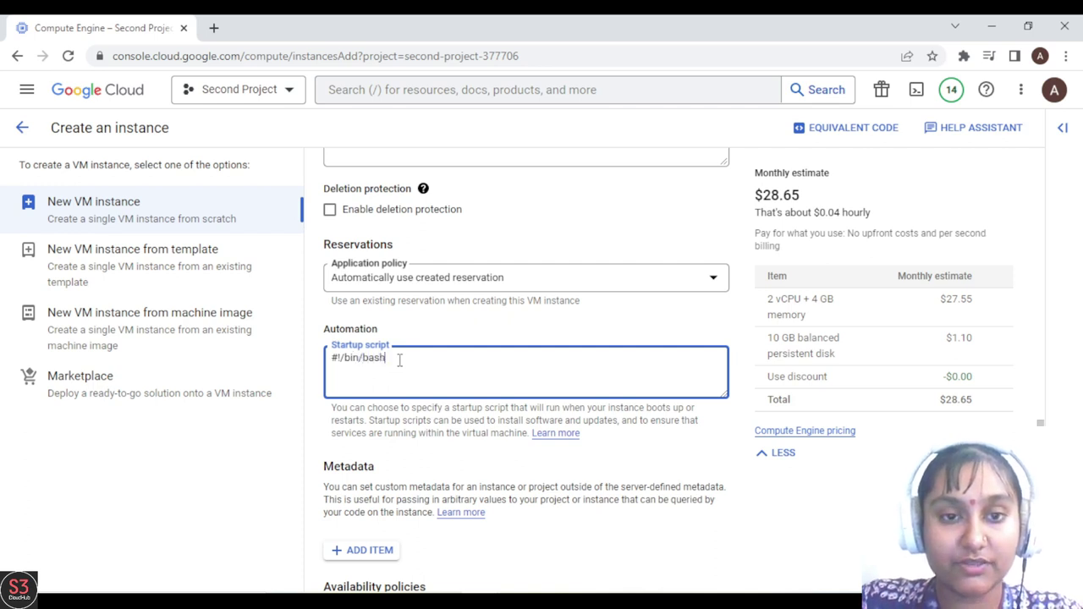
- Add the lines "apt update" and "apt install -y apache2" to the startup script
{"action": "key", "text": "Return"}
{"action": "type", "text": "apt"}
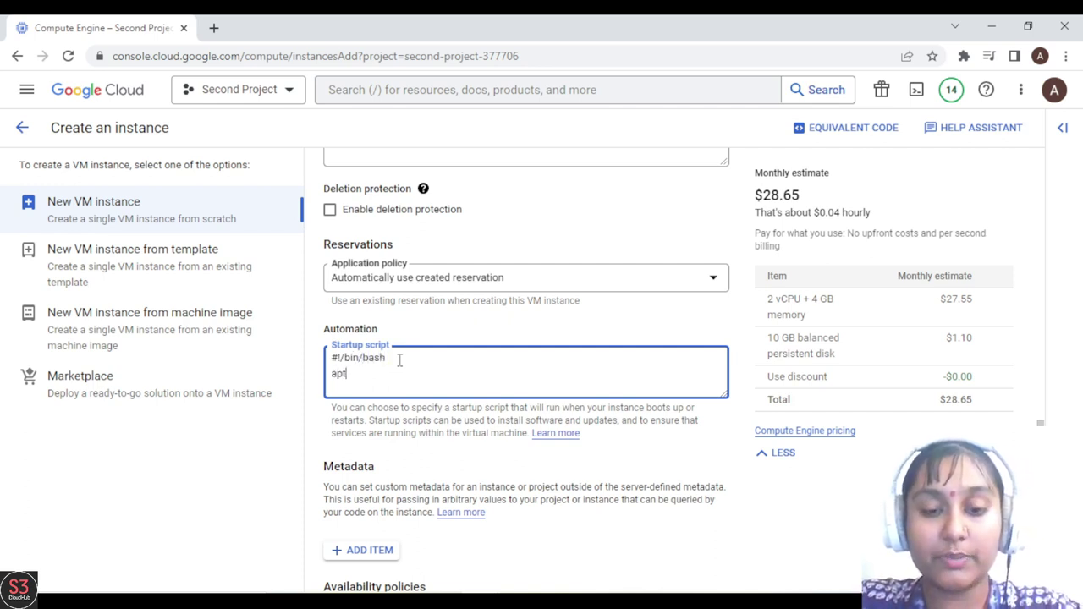
{"action": "type", "text": " update "}
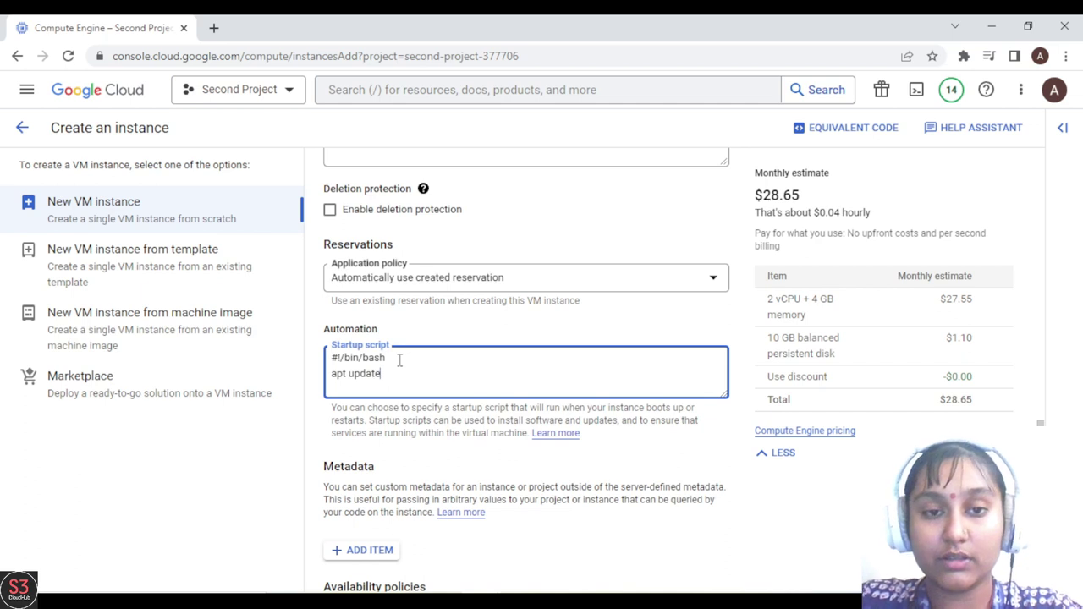
{"action": "type", "text": "apt "}
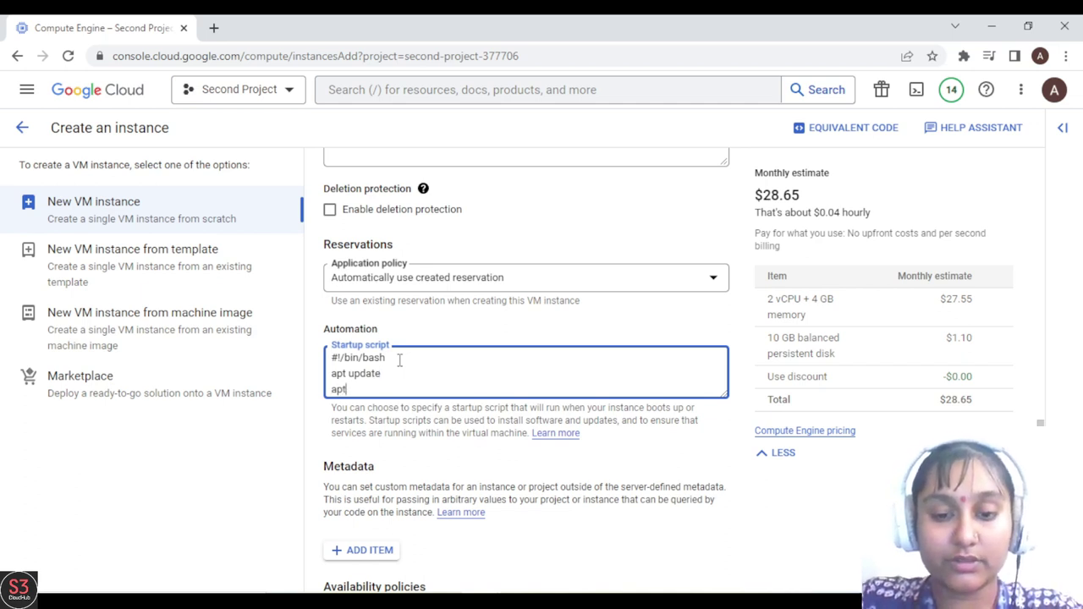
{"action": "type", "text": "inst"}
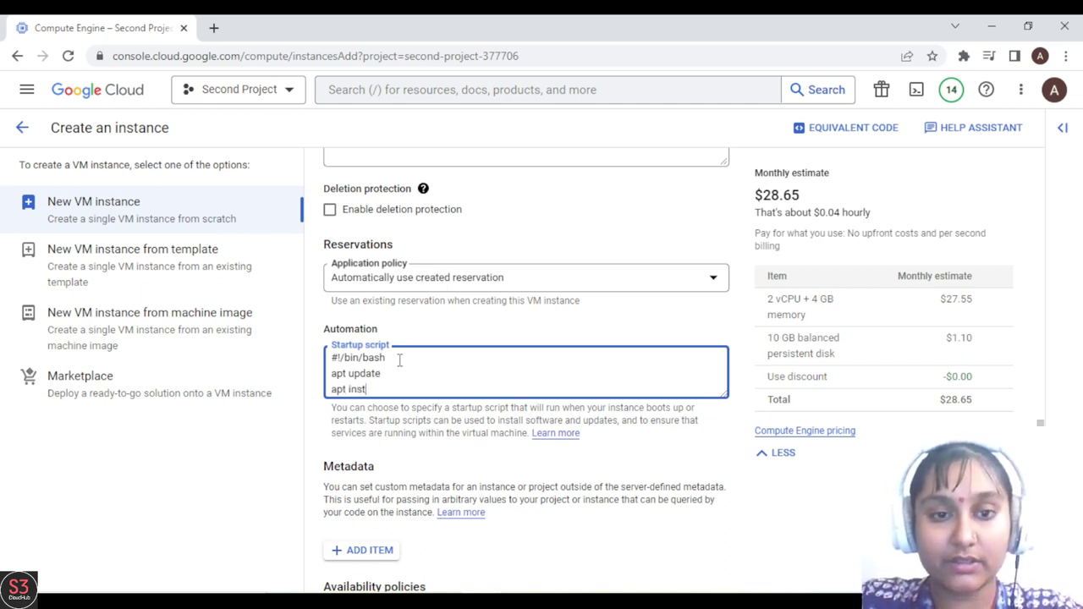
{"action": "type", "text": "all -"}
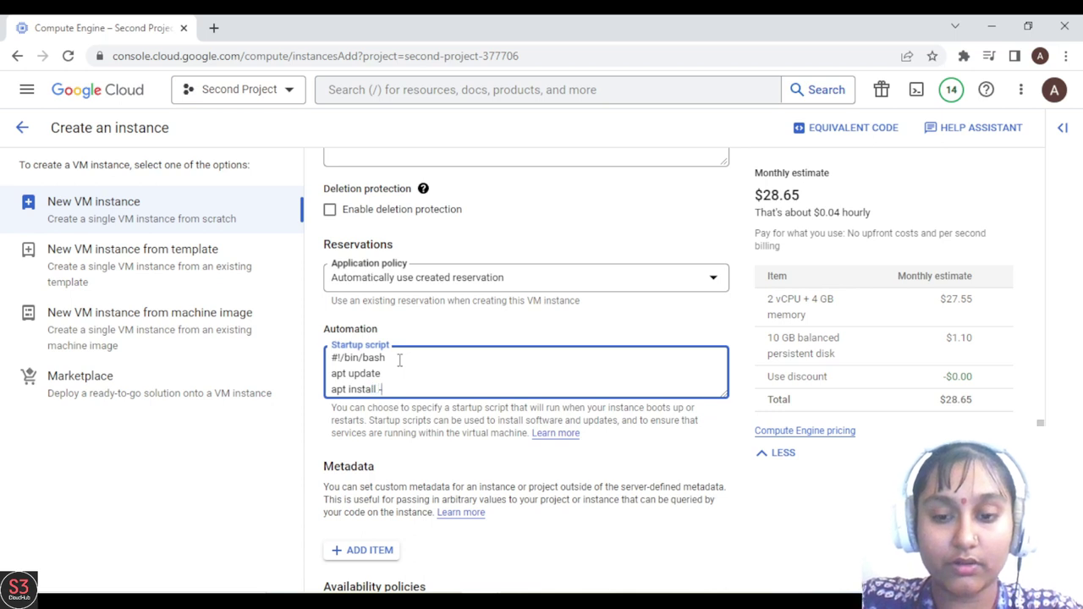
{"action": "type", "text": "y apache2"}
- Add the line echo "Hellow World form $(hostname) $(hostname -i)" to the startup script
{"action": "key", "text": "Return"}
{"action": "type", "text": "ech"}
{"action": "type", "text": "o '"}
{"action": "type", "text": "H"}
{"action": "type", "text": "ellow Wor"}
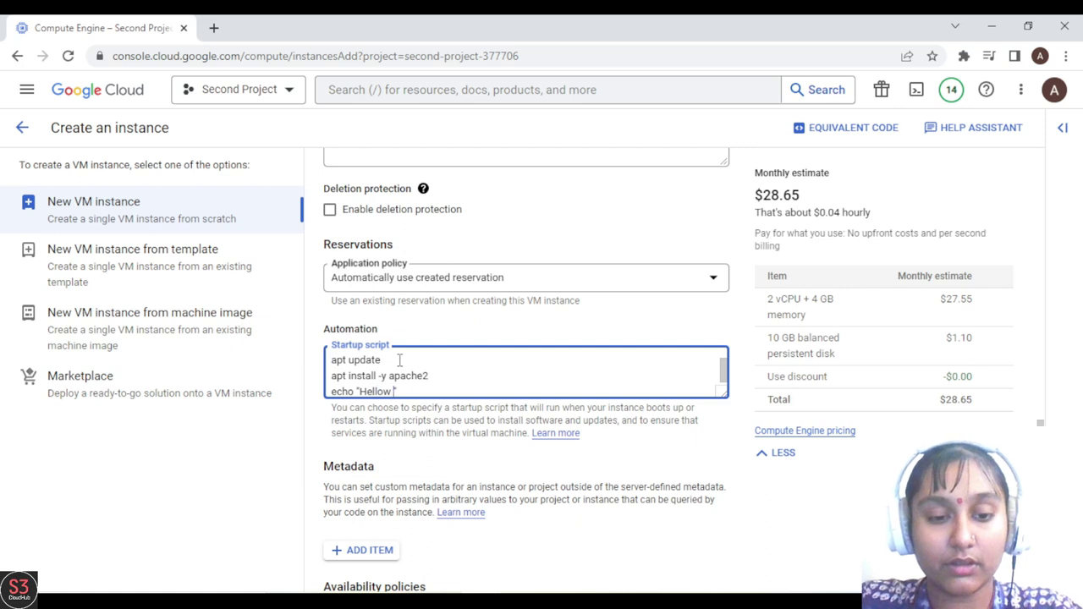
{"action": "type", "text": "ld form ("}
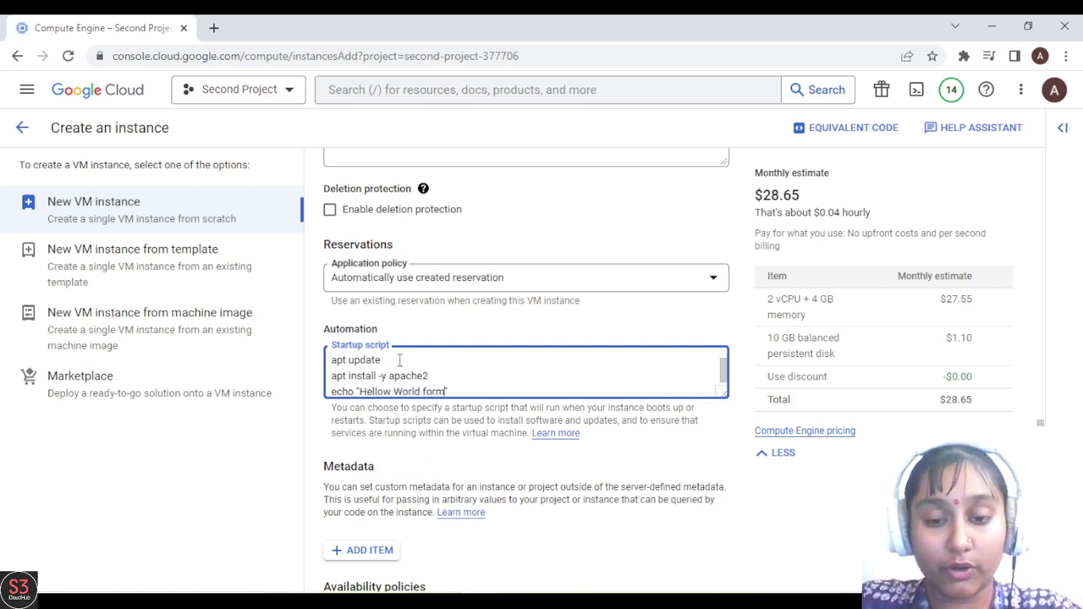
{"action": "type", "text": ")\""}
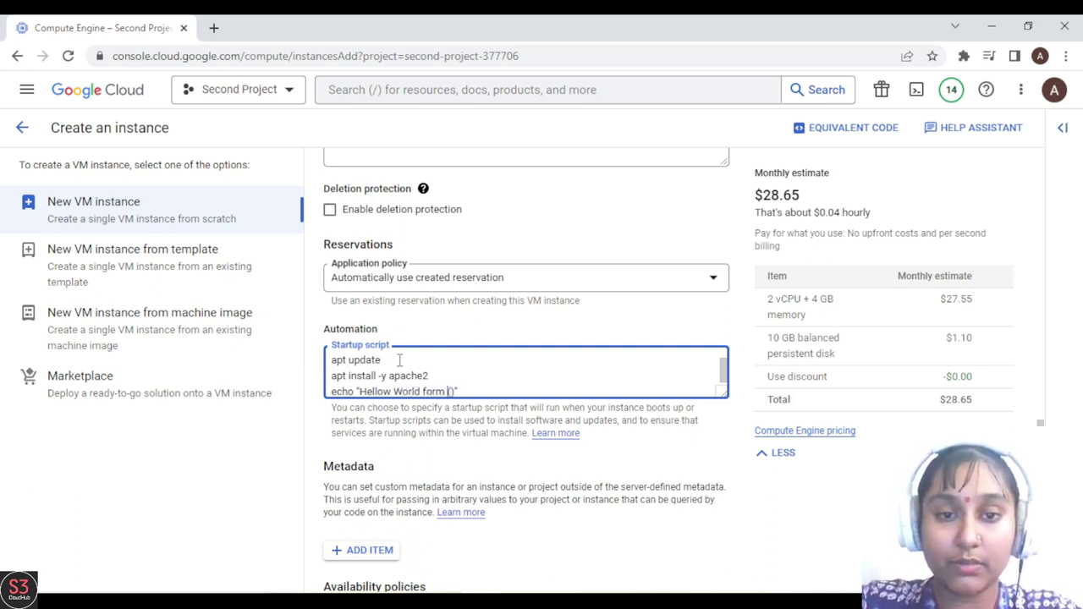
{"action": "type", "text": "$"}
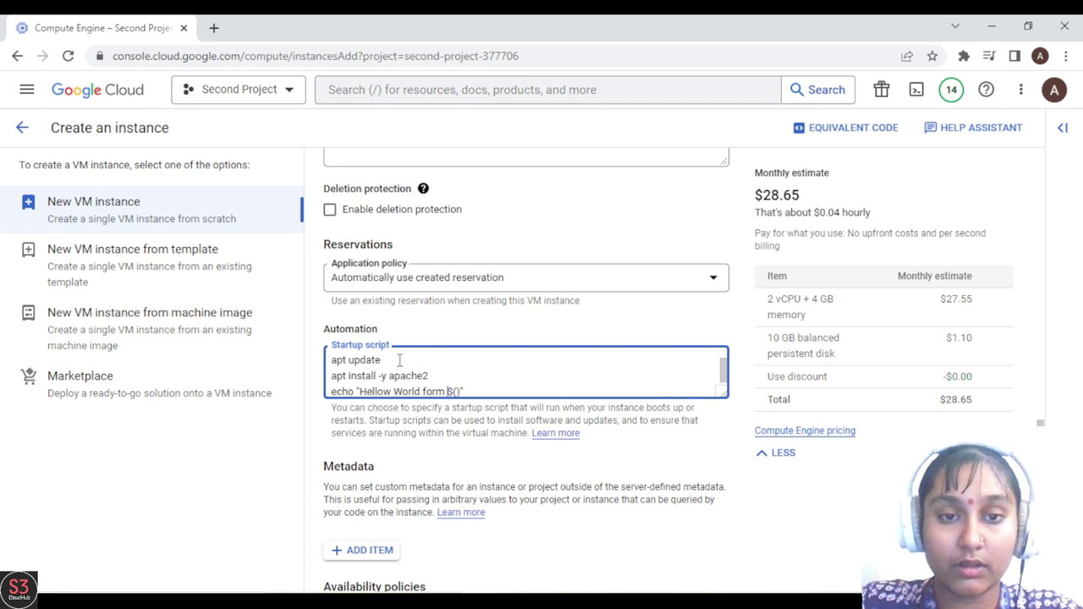
{"action": "key", "text": "Right"}
{"action": "type", "text": "hostname)"}
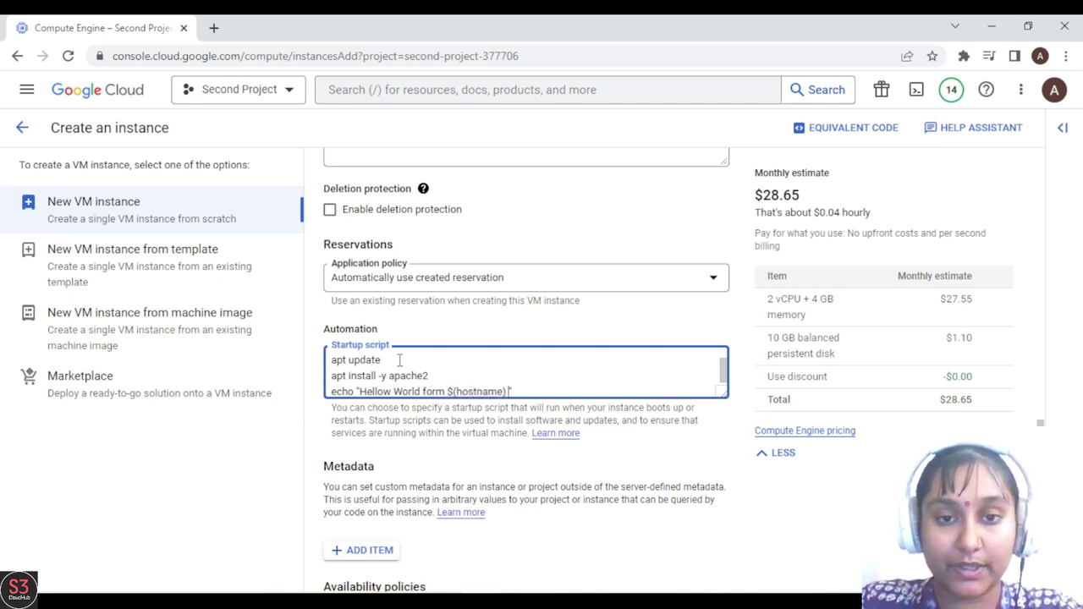
{"action": "type", "text": " $(ho)"}
{"action": "key", "text": "Left"}
{"action": "type", "text": "hostname -"}
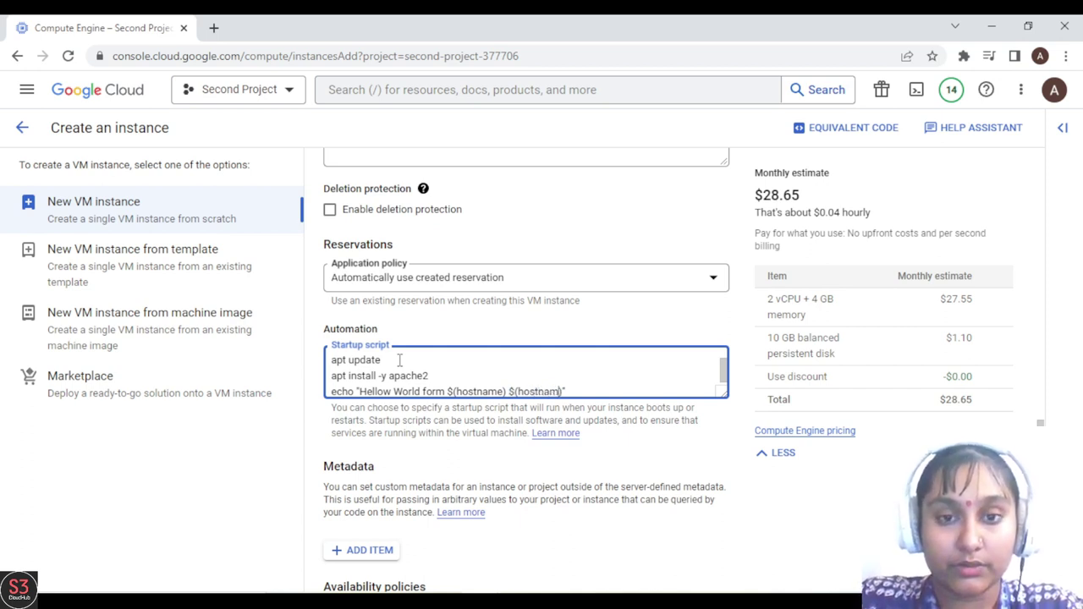
{"action": "type", "text": "I"}
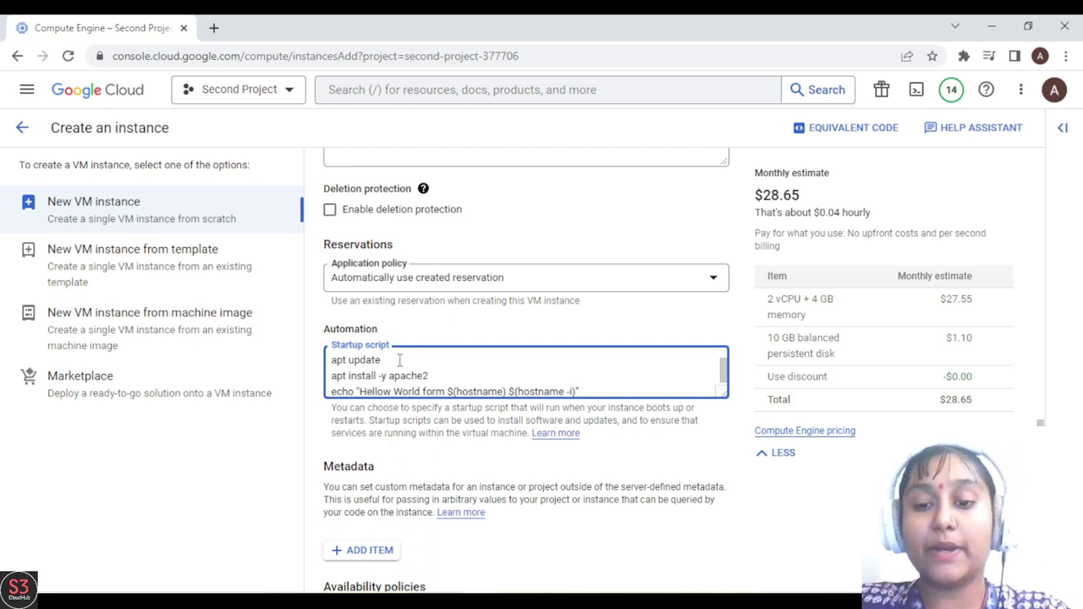
- Redirect the echo output to /var/www/html/index/html in the startup script
{"action": "type", "text": ">/v"}
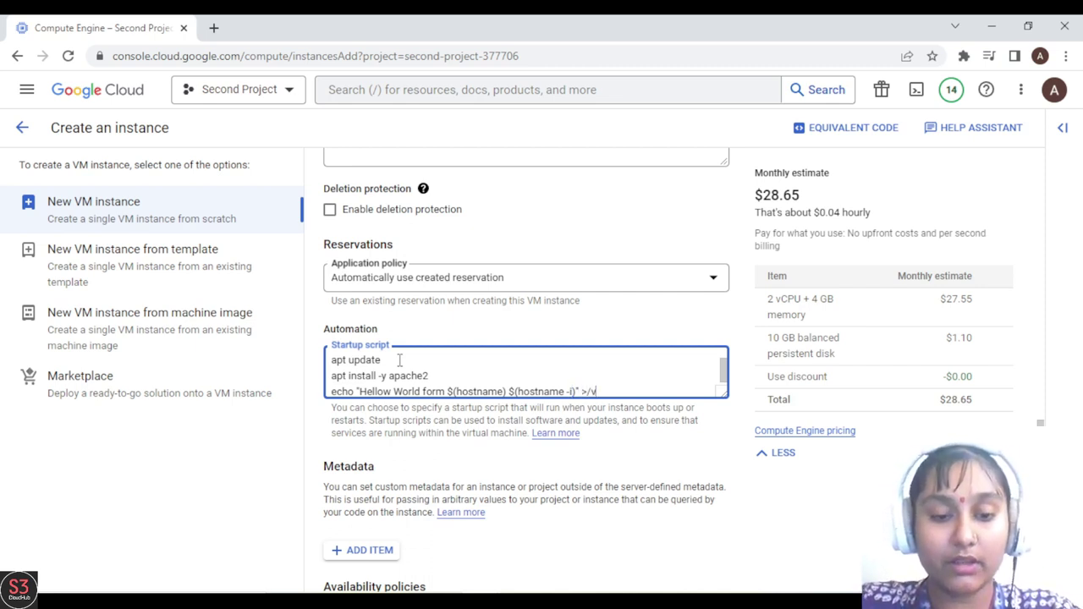
{"action": "type", "text": "ar/www/"}
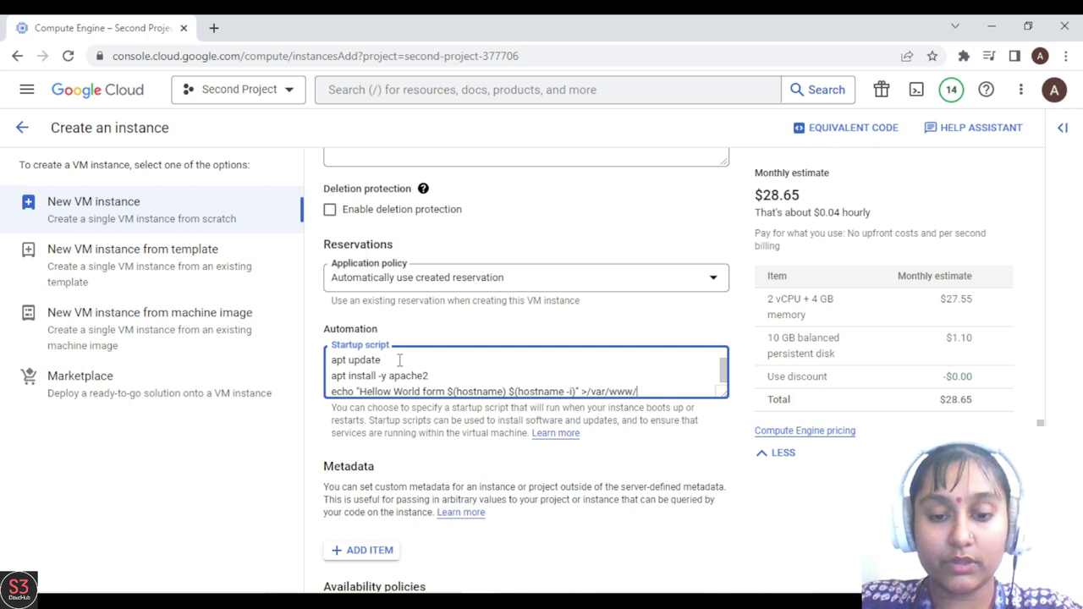
{"action": "type", "text": "h"}
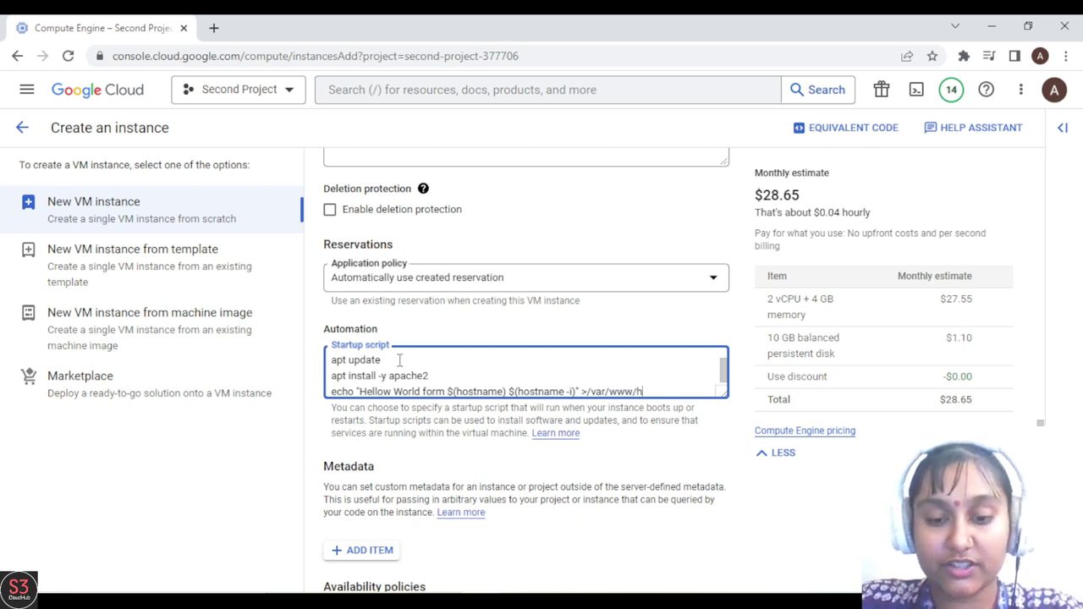
{"action": "type", "text": "tml/in"}
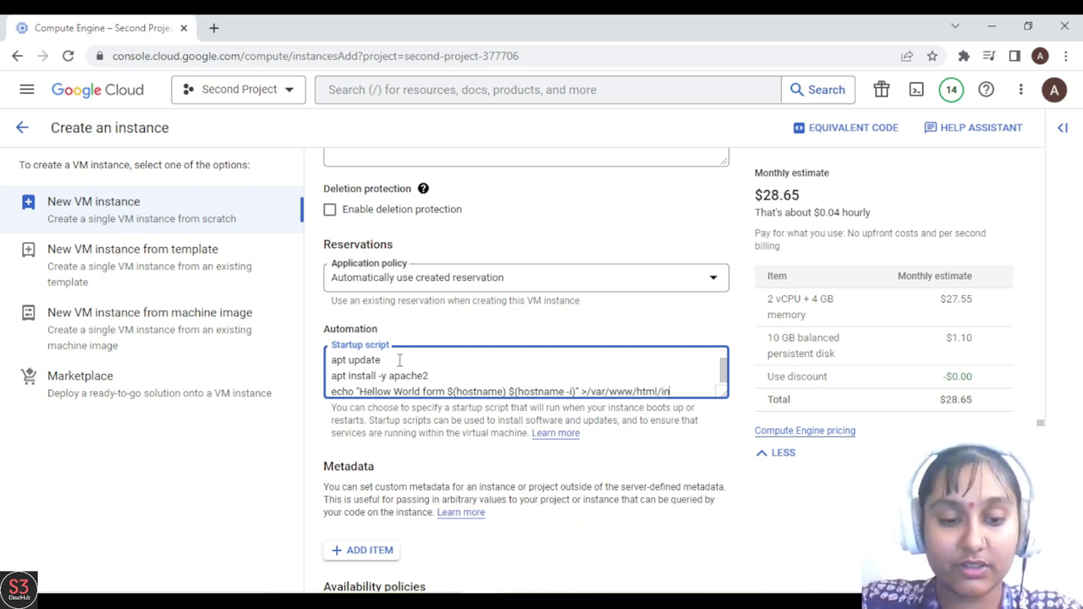
{"action": "type", "text": "dex/html"}
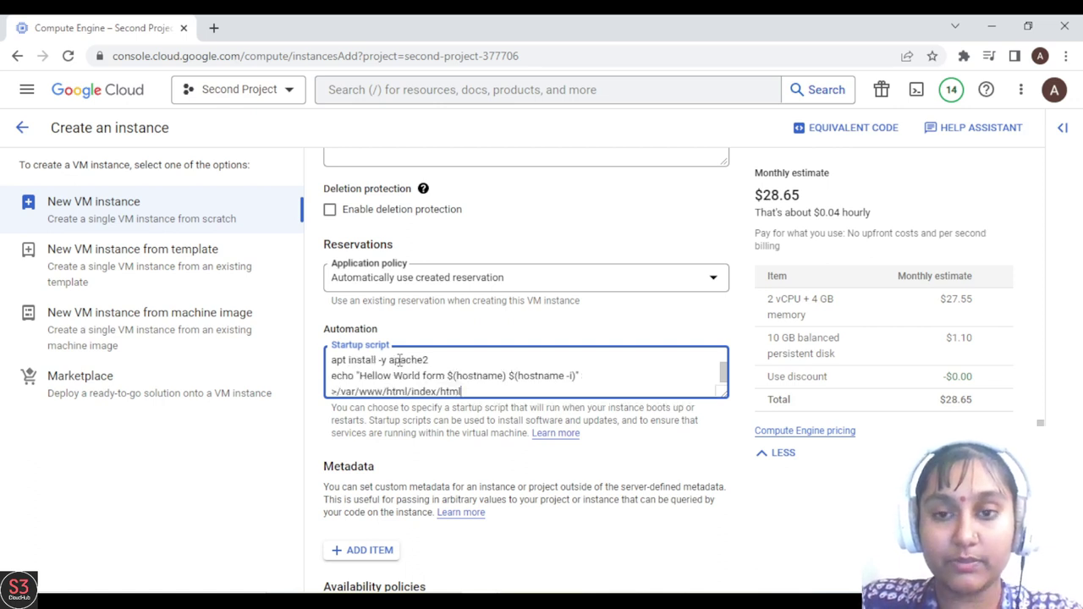
- Rewrite the install line as "apt -y install apache2" and correct "Hellow" to "Hello" in the echo line
{"action": "left_click", "coordinate": [629, 579]}
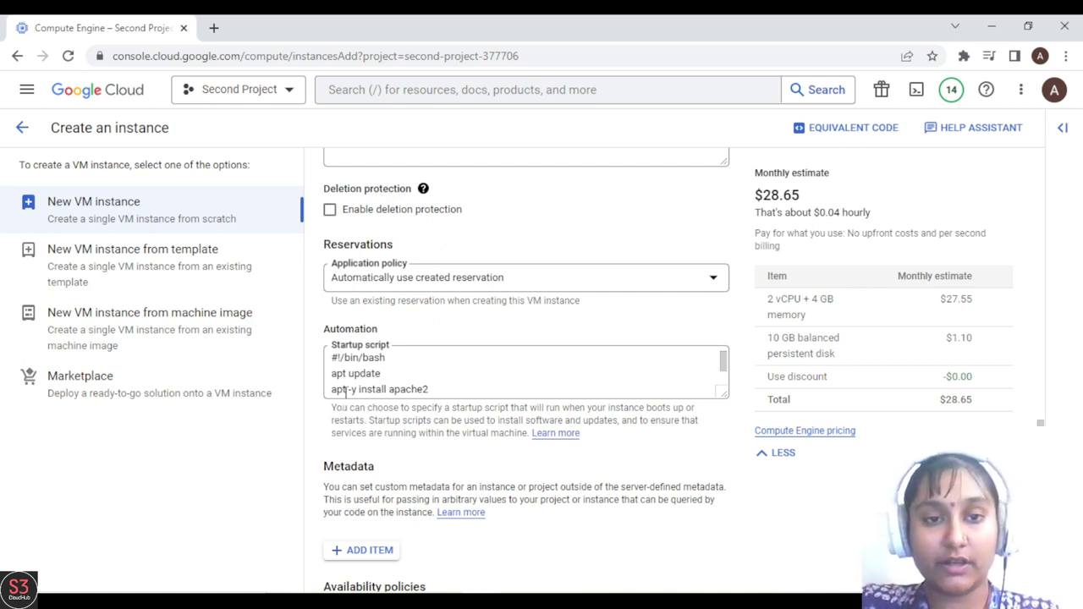
{"action": "left_click_drag", "start_coordinate": [348, 391], "coordinate": [353, 391]}
{"action": "left_click", "coordinate": [496, 353]}
{"action": "key", "text": "ctrl+a"}
{"action": "left_click", "coordinate": [700, 372]}
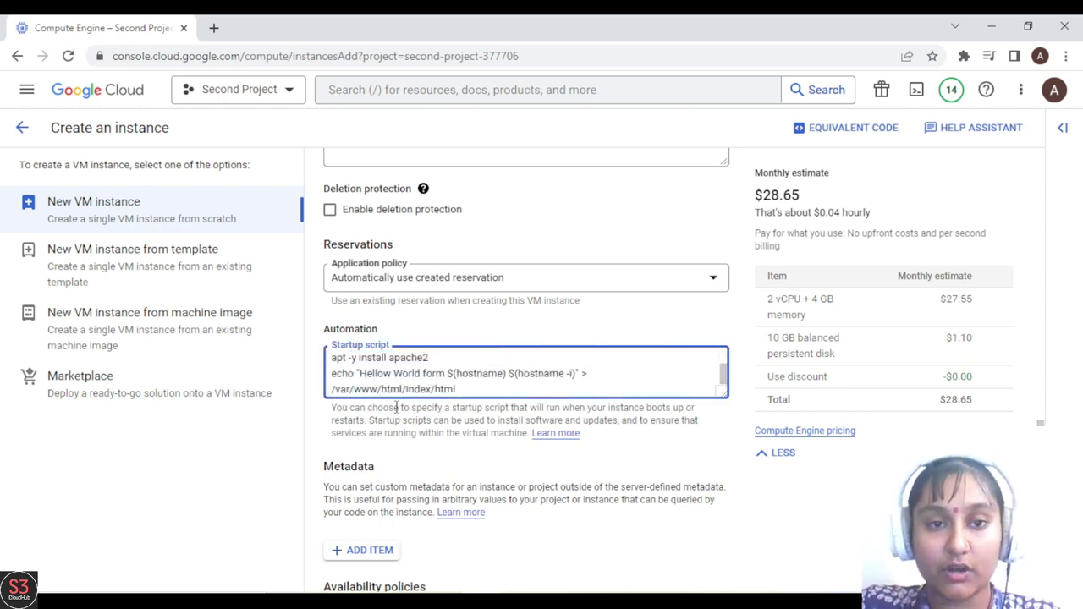
{"action": "left_click", "coordinate": [391, 374]}
{"action": "key", "text": "BackSpace"}
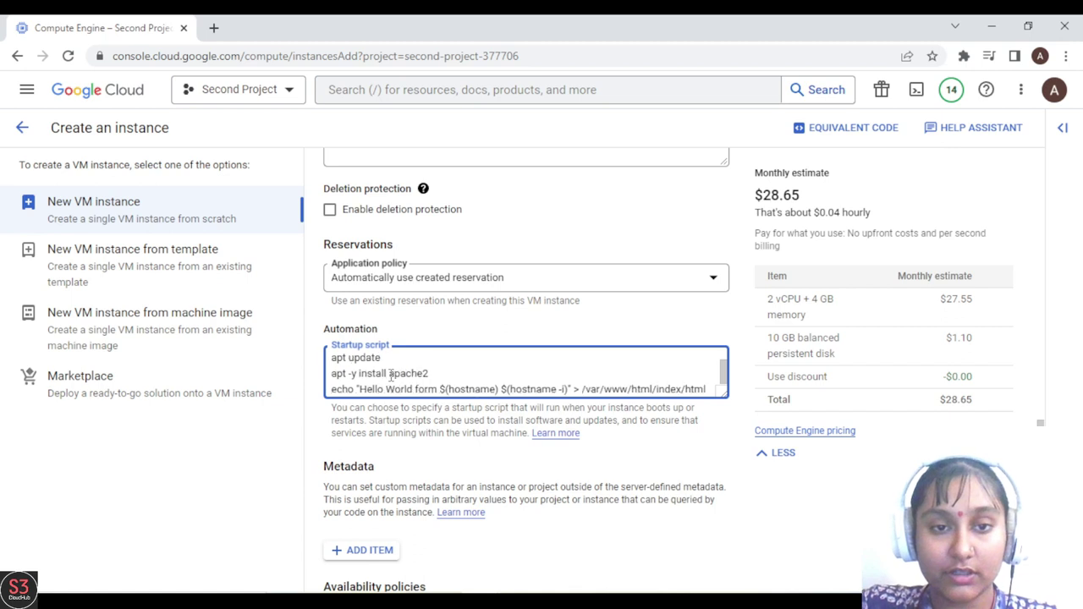
- Correct "form" to "from" in the startup script's echo text
{"action": "left_click", "coordinate": [436, 390]}
{"action": "key", "text": "BackSpace"}
{"action": "key", "text": "BackSpace"}
{"action": "key", "text": "BackSpace"}
{"action": "type", "text": "rom"}
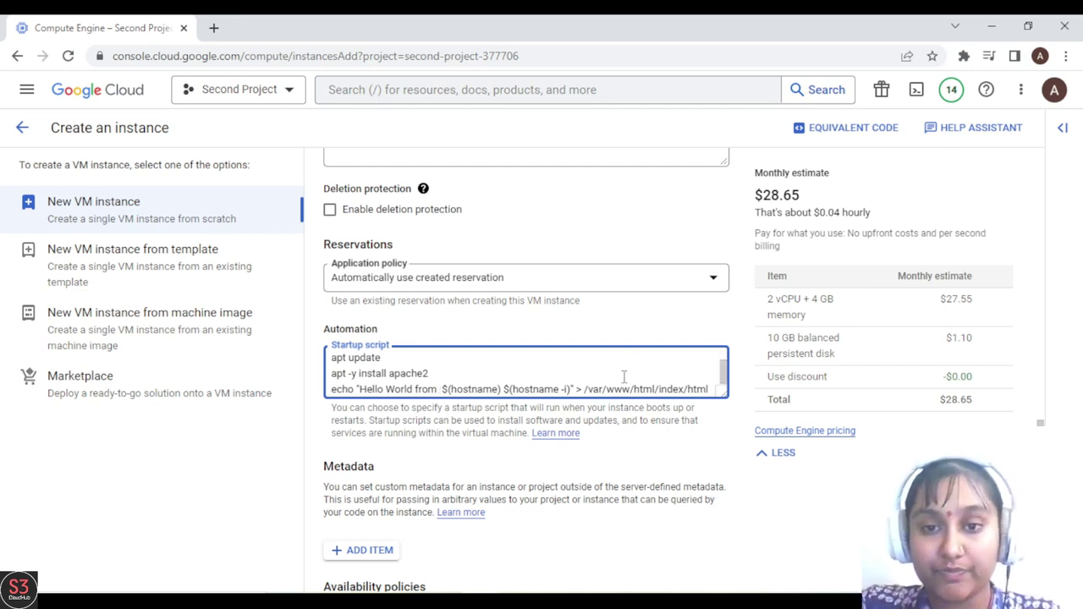
- Change the echo line's output path to /var/www/html/index.html
{"action": "left_click", "coordinate": [688, 389]}
{"action": "key", "text": "BackSpace"}
{"action": "type", "text": "."}
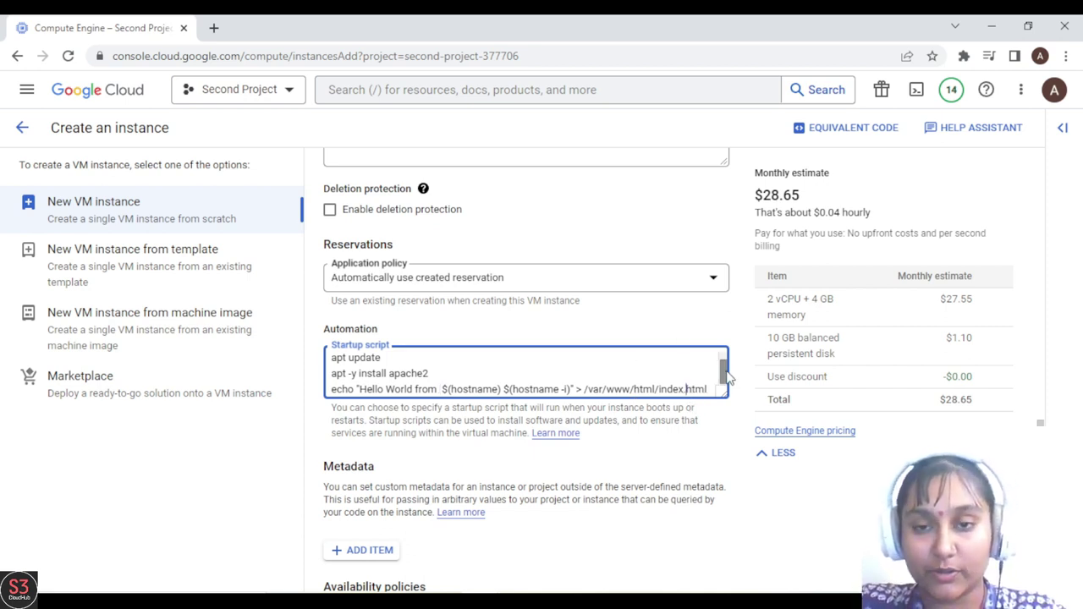
{"action": "mouse_move", "coordinate": [724, 388]}
{"action": "left_mouse_down"}
{"action": "mouse_move", "coordinate": [731, 354]}
{"action": "mouse_move", "coordinate": [723, 405]}
{"action": "mouse_move", "coordinate": [733, 357]}
{"action": "mouse_move", "coordinate": [732, 389]}
{"action": "left_mouse_up"}
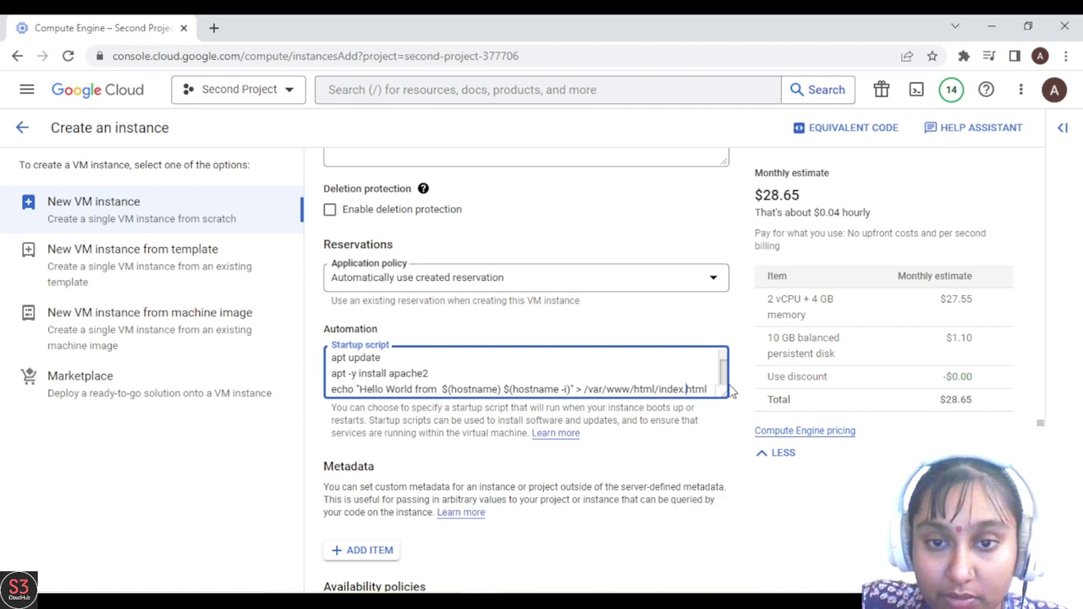
{"action": "mouse_move", "coordinate": [733, 389]}
{"action": "left_mouse_down"}
{"action": "mouse_move", "coordinate": [745, 340]}
{"action": "mouse_move", "coordinate": [729, 390]}
{"action": "left_mouse_up"}
- Create the VM instance with the configured settings and startup script
{"action": "scroll", "coordinate": [524, 364], "scroll_direction": "down", "scroll_amount": 10}
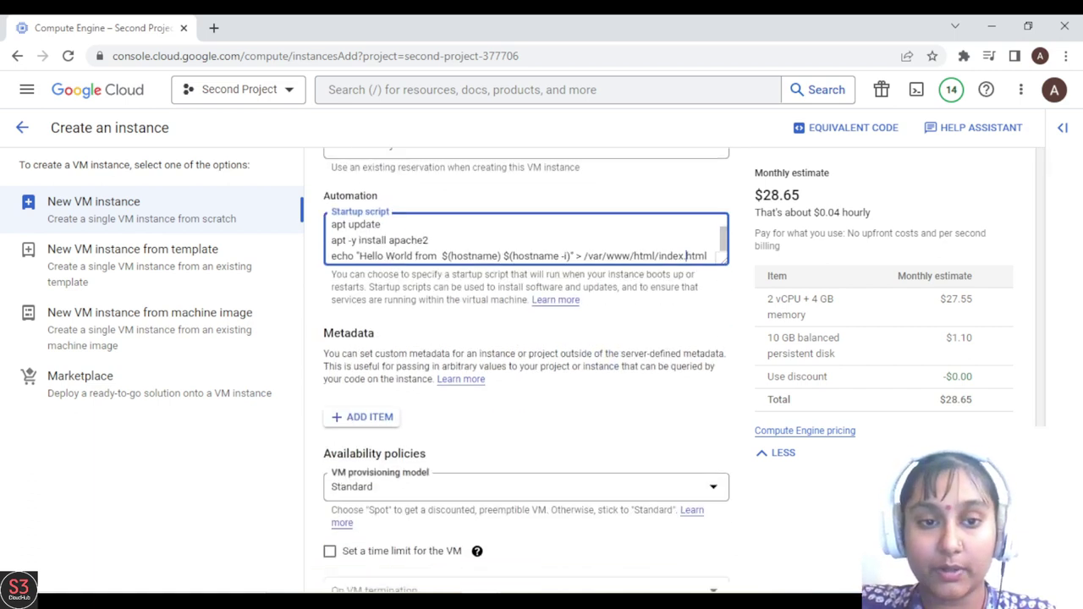
{"action": "scroll", "coordinate": [525, 364], "scroll_direction": "down", "scroll_amount": 1}
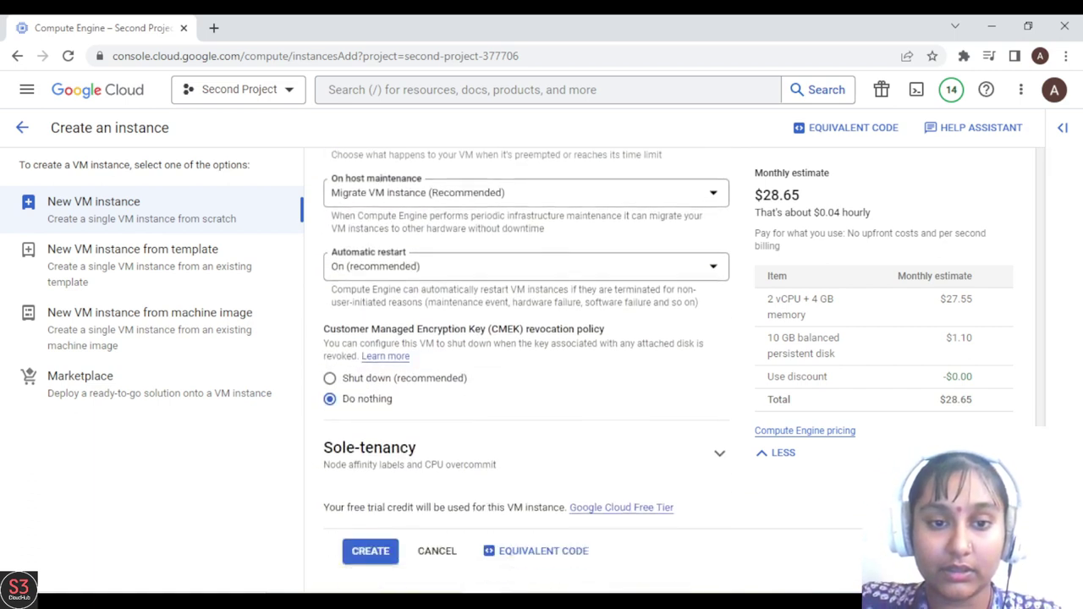
{"action": "left_click", "coordinate": [368, 552]}
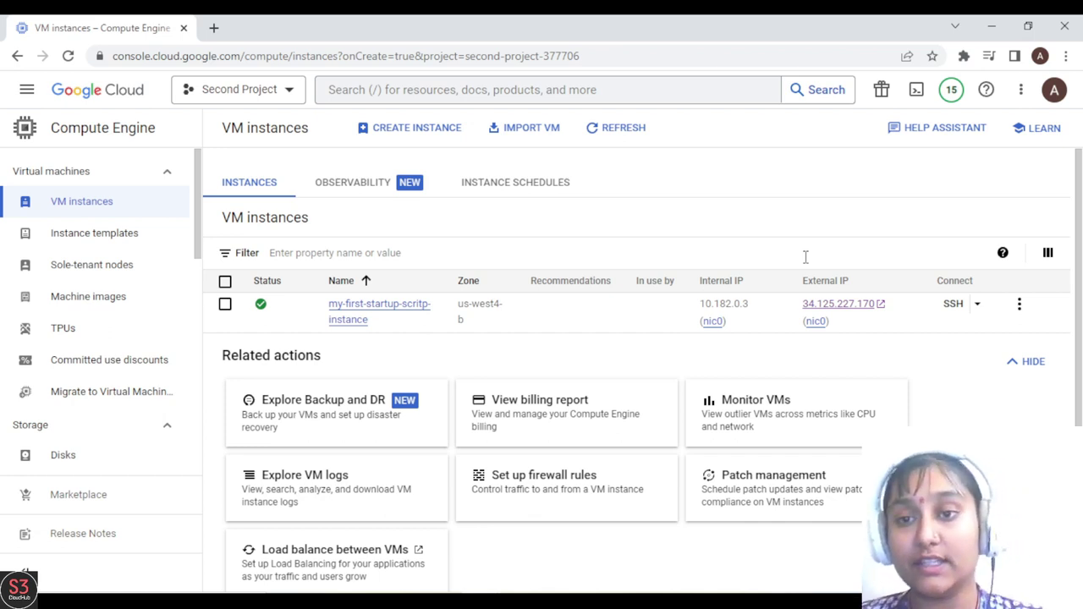
- Open the new instance's external IP address in a browser tab and examine the hostname and IP text on the served page
{"action": "left_click", "coordinate": [859, 297]}
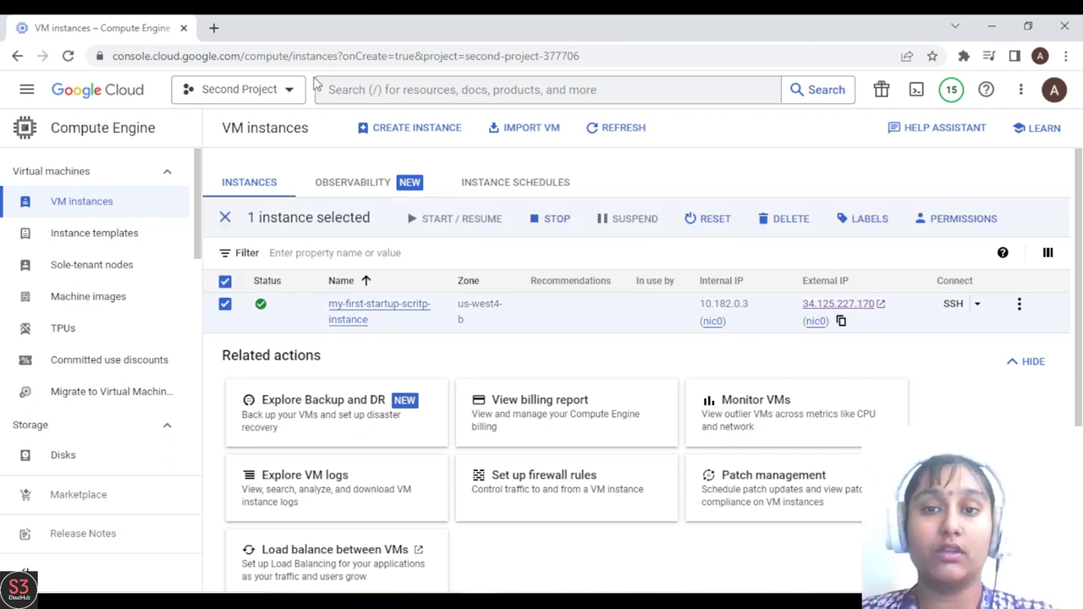
{"action": "left_click", "coordinate": [849, 303]}
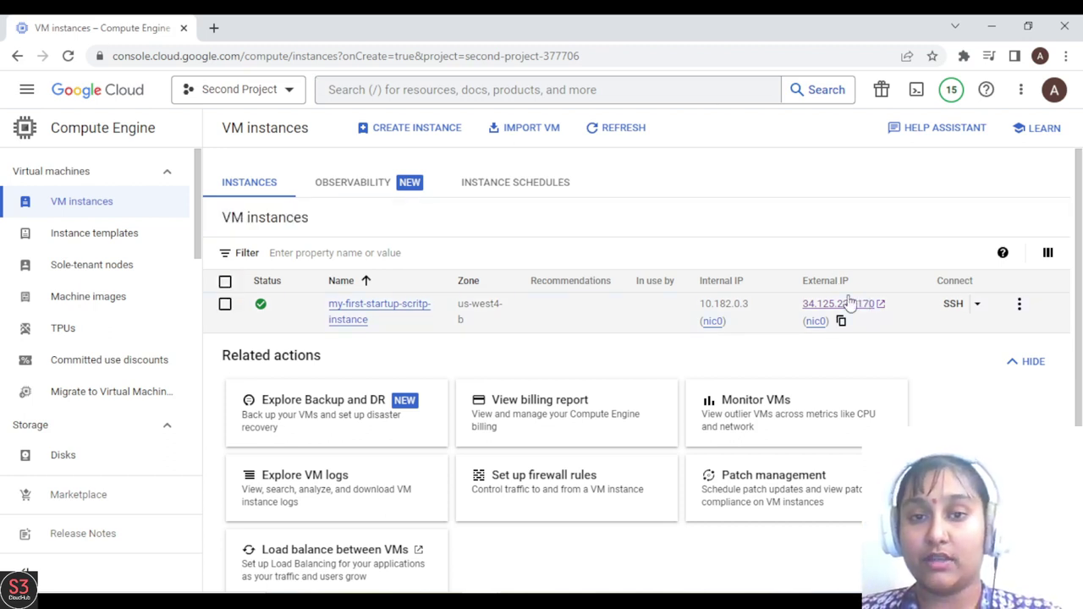
{"action": "left_click", "coordinate": [880, 305]}
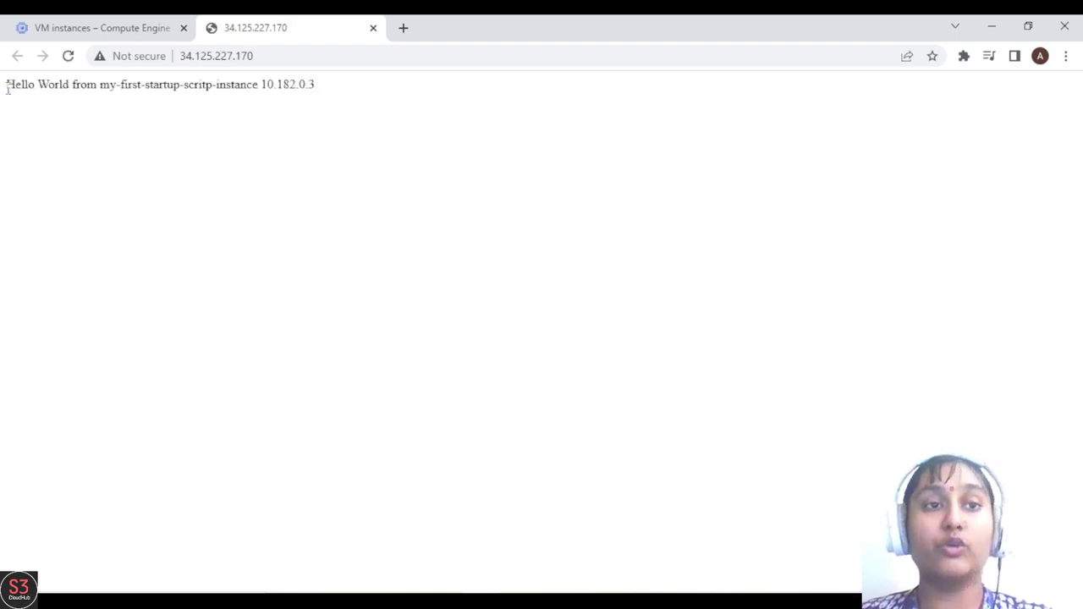
{"action": "left_click_drag", "start_coordinate": [8, 84], "coordinate": [325, 105]}
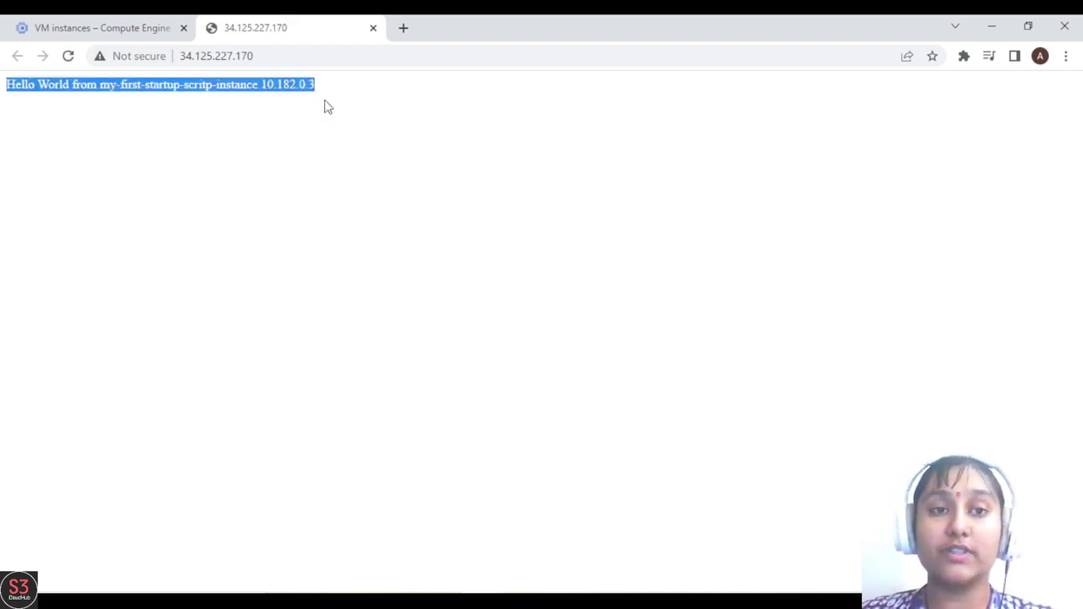
{"action": "left_click", "coordinate": [327, 105]}
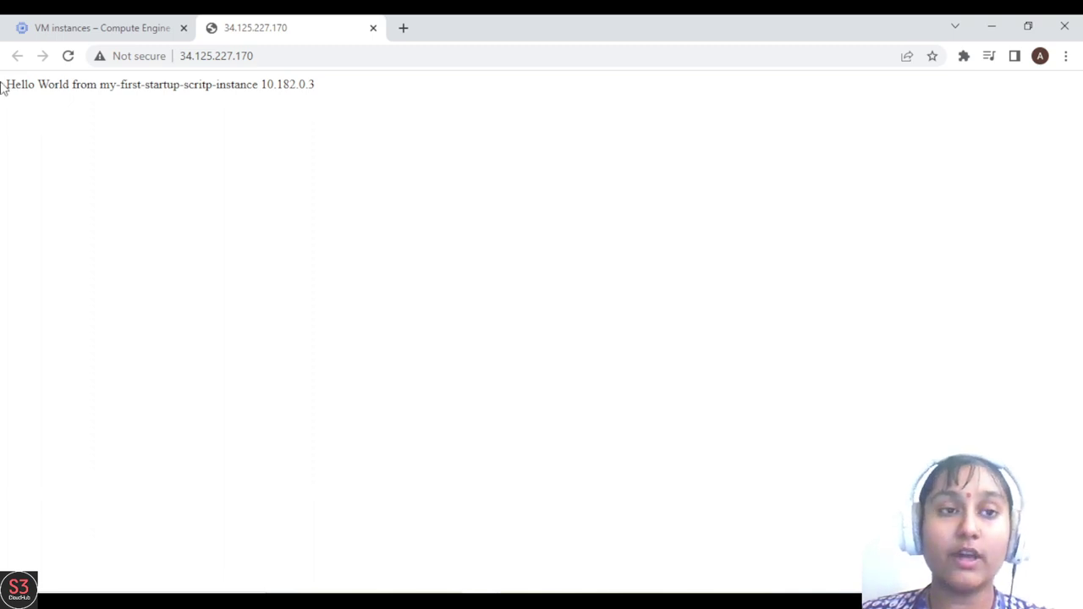
{"action": "left_click_drag", "start_coordinate": [97, 85], "coordinate": [317, 99]}
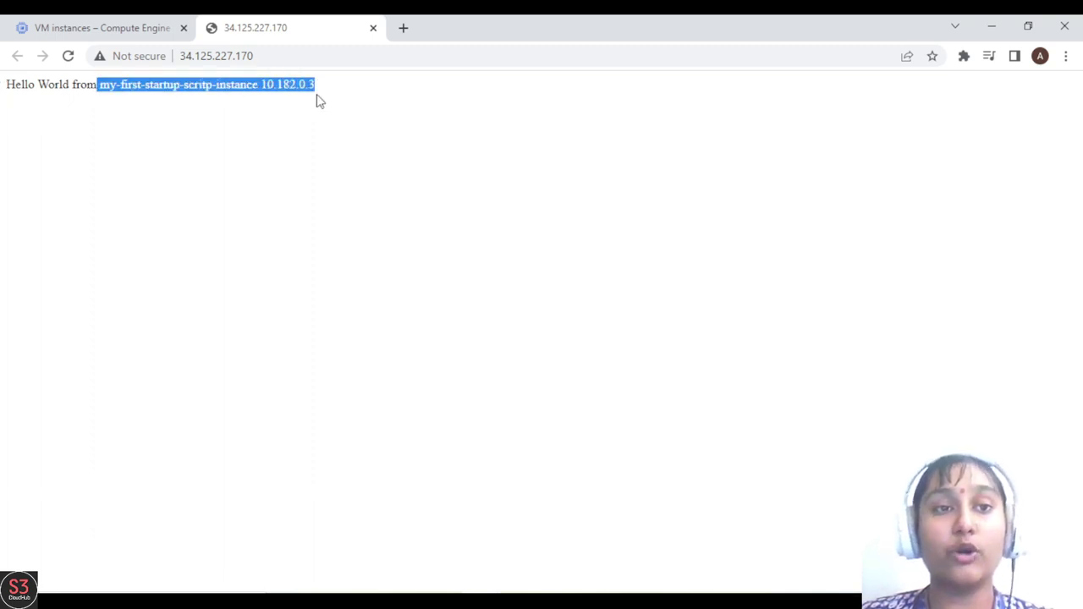
{"action": "left_click", "coordinate": [317, 99]}
{"action": "left_click_drag", "start_coordinate": [99, 85], "coordinate": [257, 85]}
{"action": "left_click", "coordinate": [263, 99]}
{"action": "left_click", "coordinate": [256, 85]}
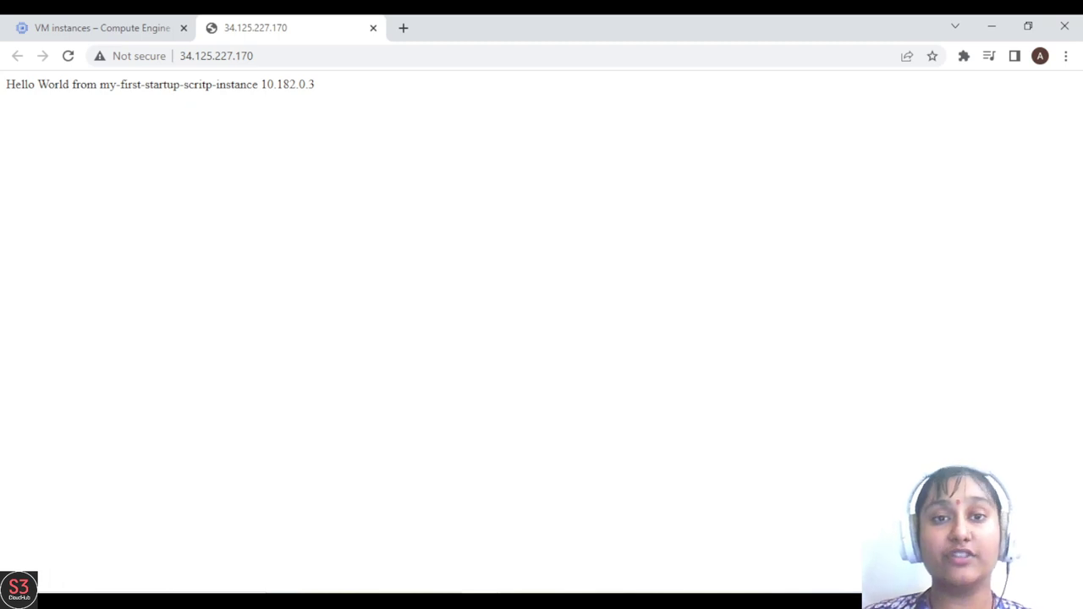
- Copy the full startup-script value from the custom metadata in the details of my-first-startup-scritp-instance
{"action": "left_click", "coordinate": [102, 27]}
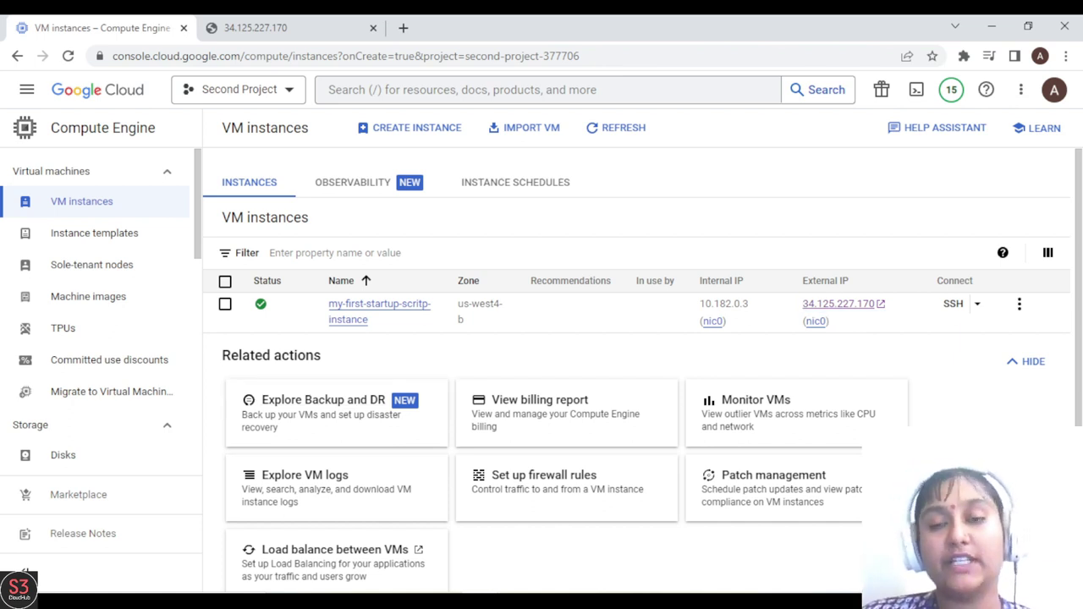
{"action": "left_click", "coordinate": [379, 311]}
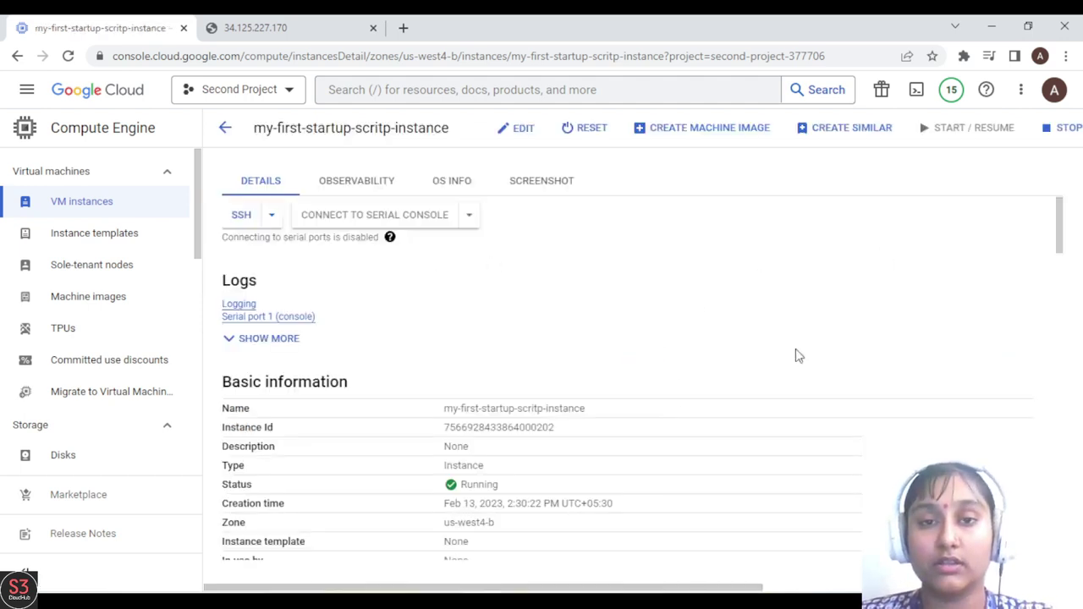
{"action": "left_click_drag", "start_coordinate": [1060, 223], "coordinate": [1068, 535]}
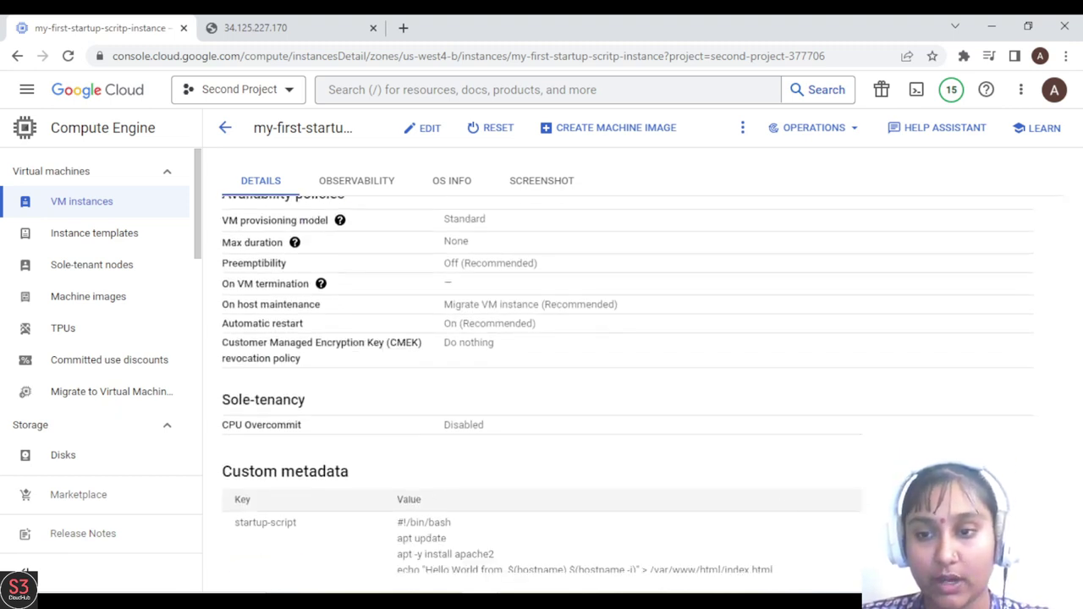
{"action": "left_click_drag", "start_coordinate": [1061, 537], "coordinate": [1060, 549]}
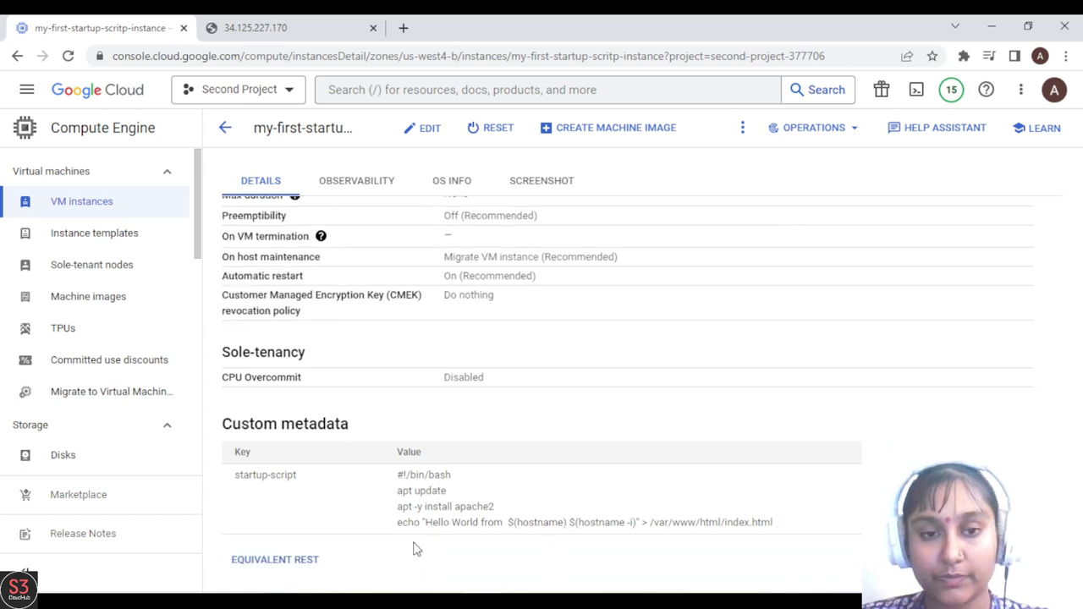
{"action": "left_click_drag", "start_coordinate": [399, 475], "coordinate": [783, 525]}
{"action": "key", "text": "ctrl+c"}
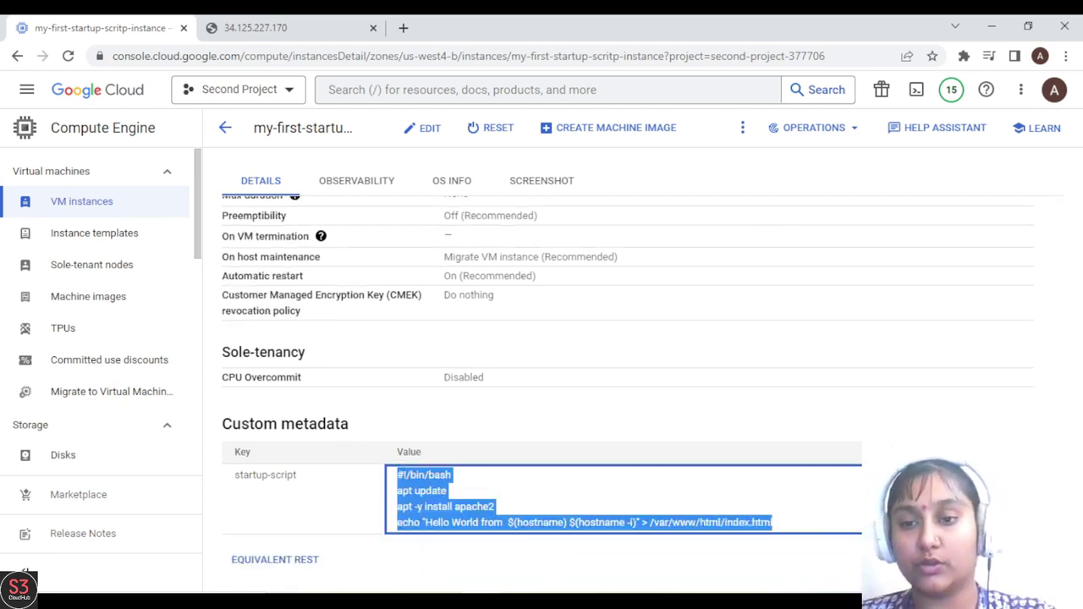
{"action": "left_click", "coordinate": [897, 491]}
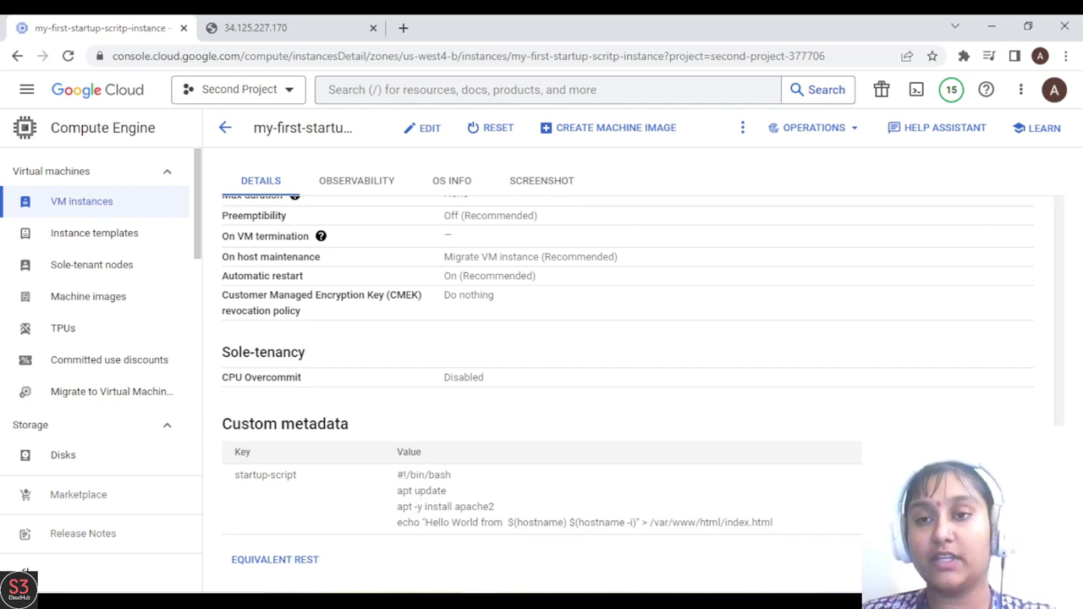
{"action": "left_click_drag", "start_coordinate": [787, 527], "coordinate": [399, 475]}
{"action": "key", "text": "ctrl+c"}
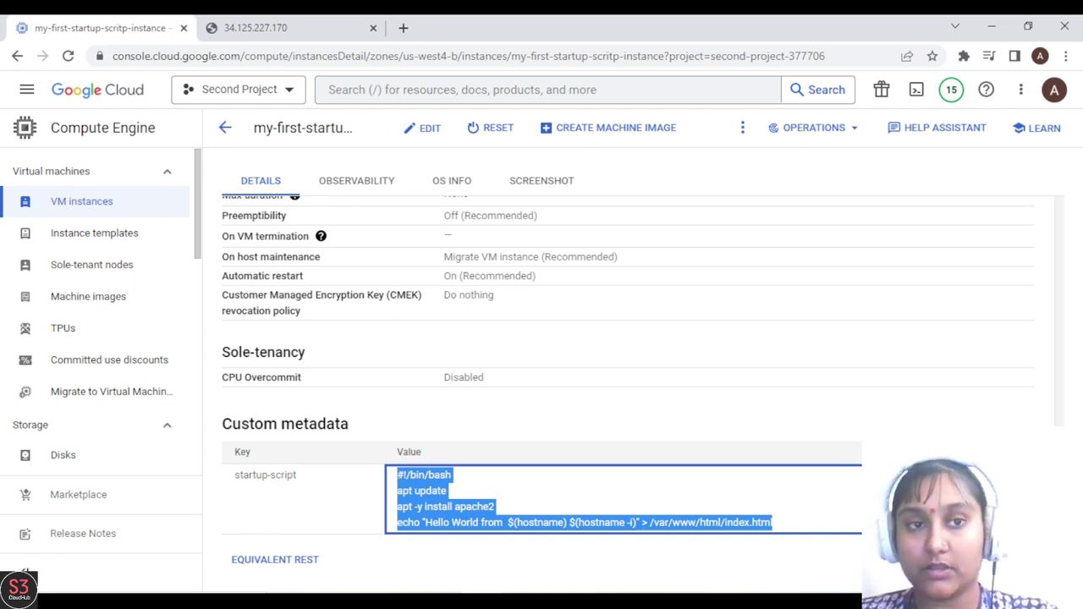
- Return to the VM instances list and delete my-first-startup-scritp-instance
{"action": "scroll", "coordinate": [776, 224], "scroll_direction": "up", "scroll_amount": 5}
{"action": "left_click", "coordinate": [225, 136]}
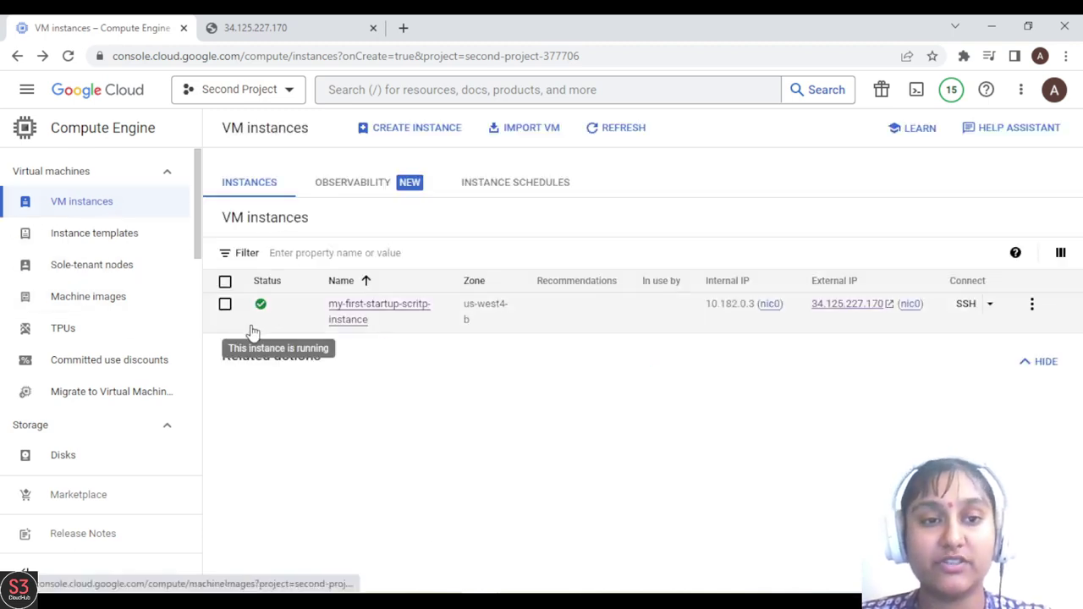
{"action": "left_click", "coordinate": [225, 304]}
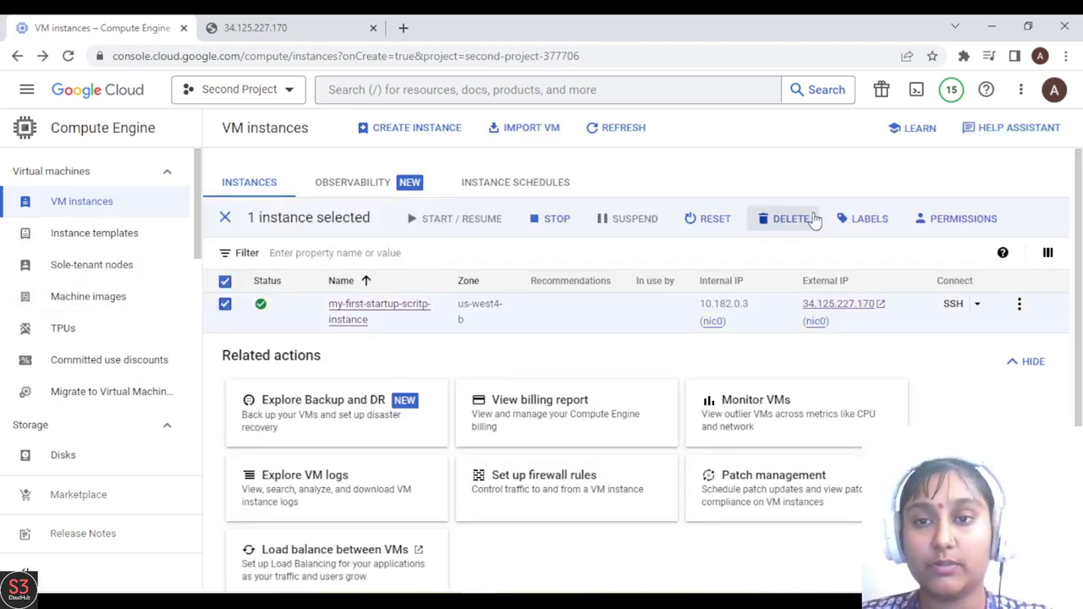
{"action": "left_click", "coordinate": [772, 231]}
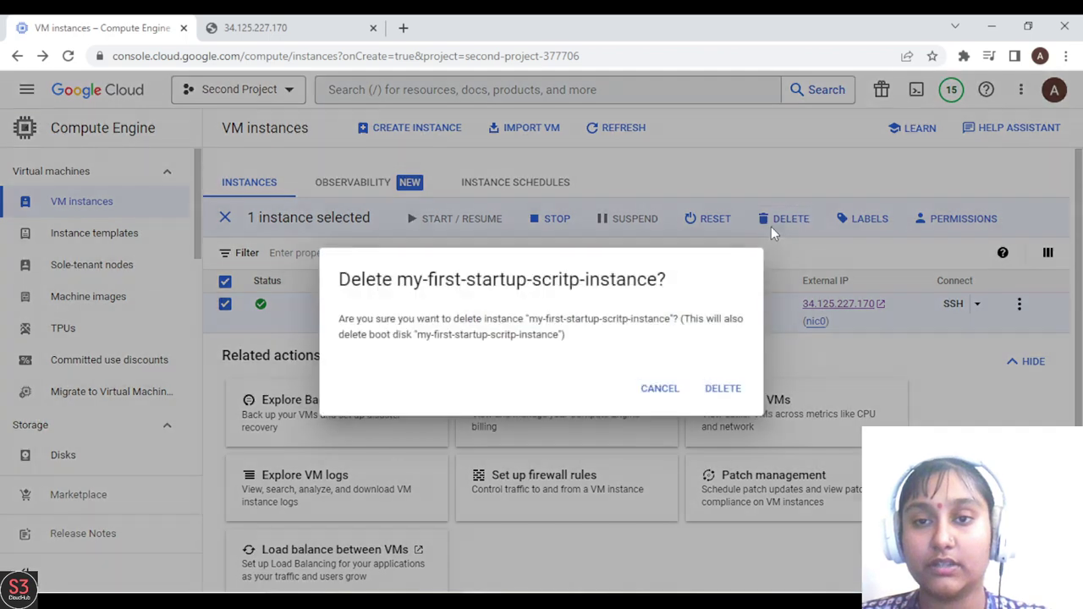
{"action": "left_click", "coordinate": [723, 388]}
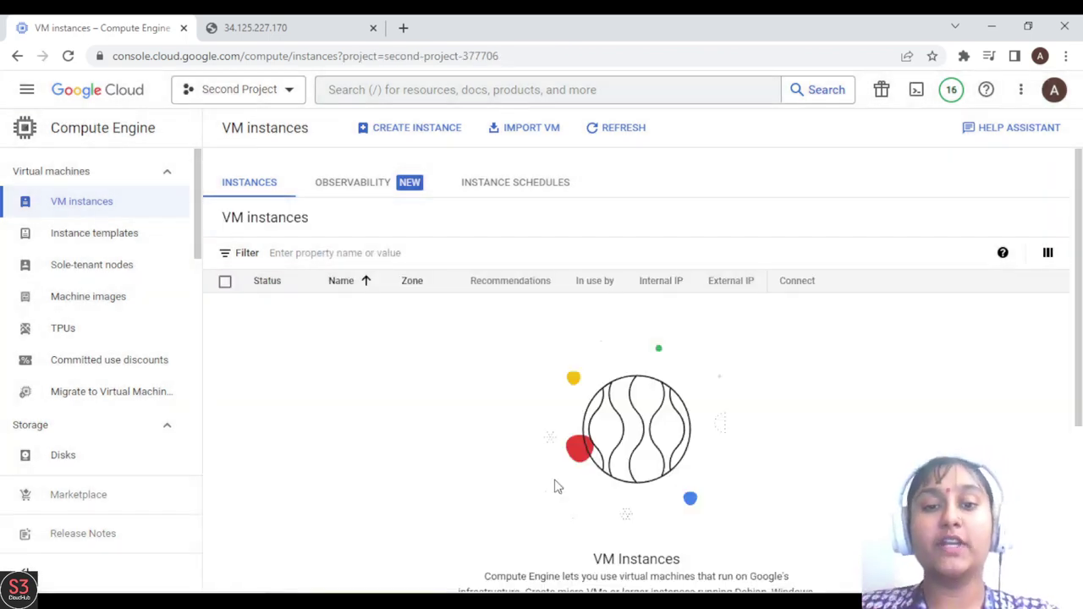
- Start a new instance template and name it my-first-startup-script-instance-template-1
{"action": "scroll", "coordinate": [752, 322], "scroll_direction": "down", "scroll_amount": 2}
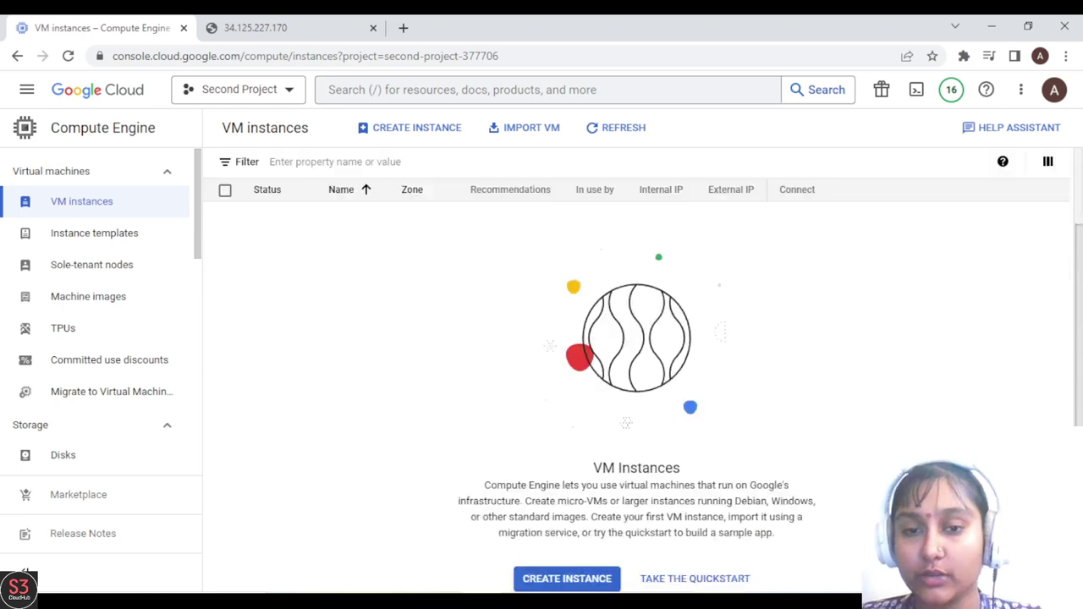
{"action": "left_click", "coordinate": [121, 242]}
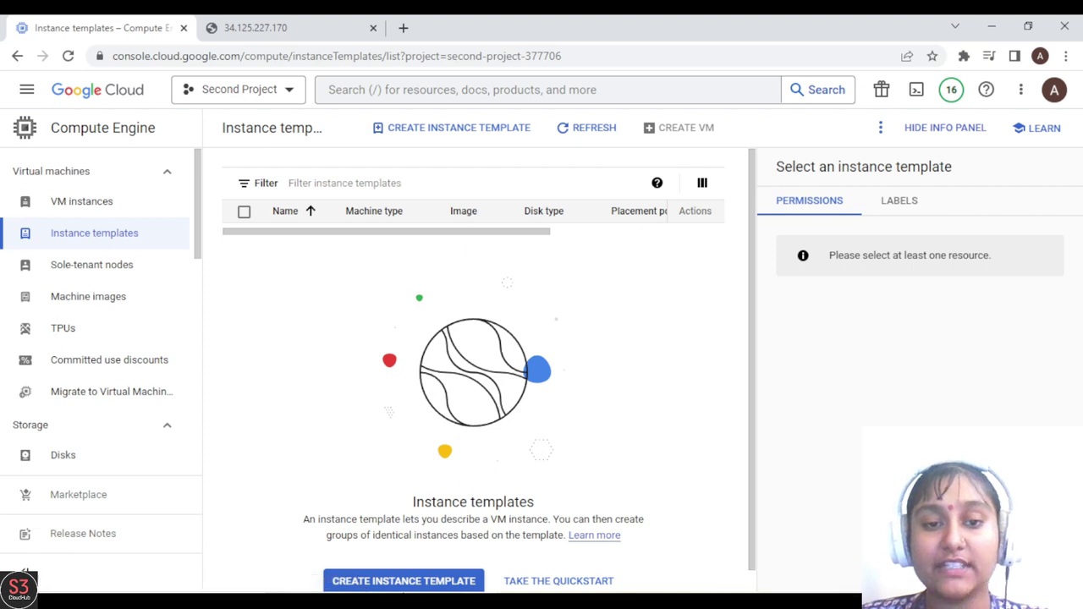
{"action": "left_click", "coordinate": [413, 586]}
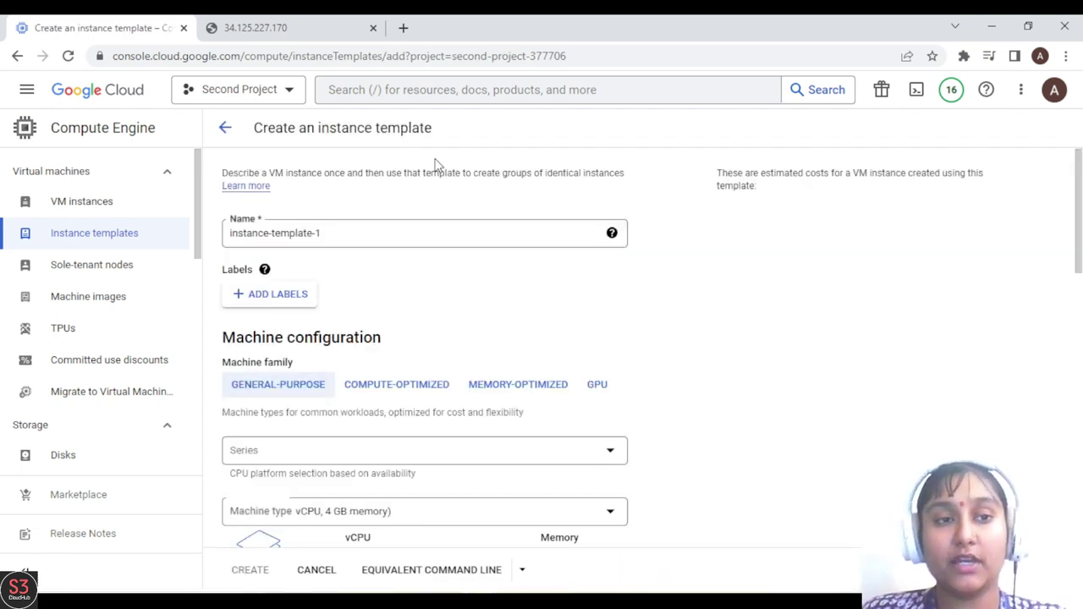
{"action": "left_click", "coordinate": [231, 237]}
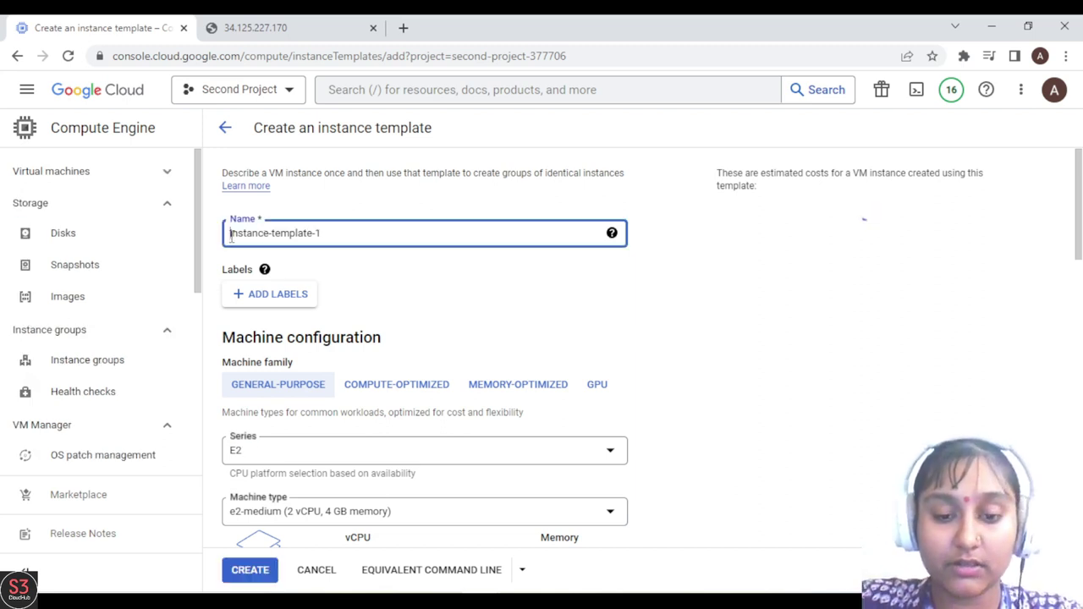
{"action": "type", "text": "my-"}
{"action": "type", "text": "first-sta"}
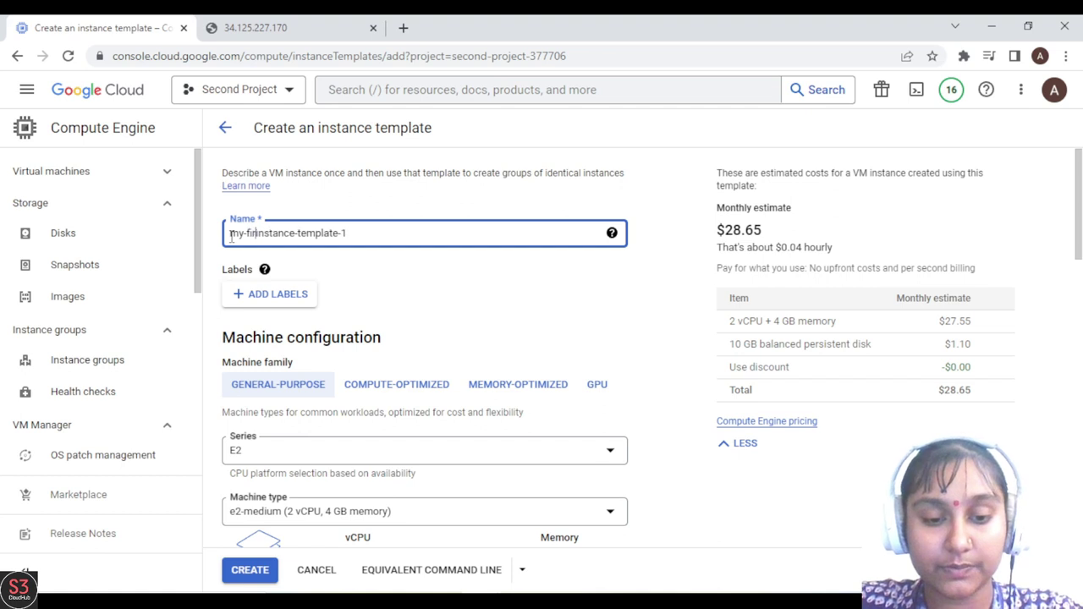
{"action": "type", "text": "rtup-"}
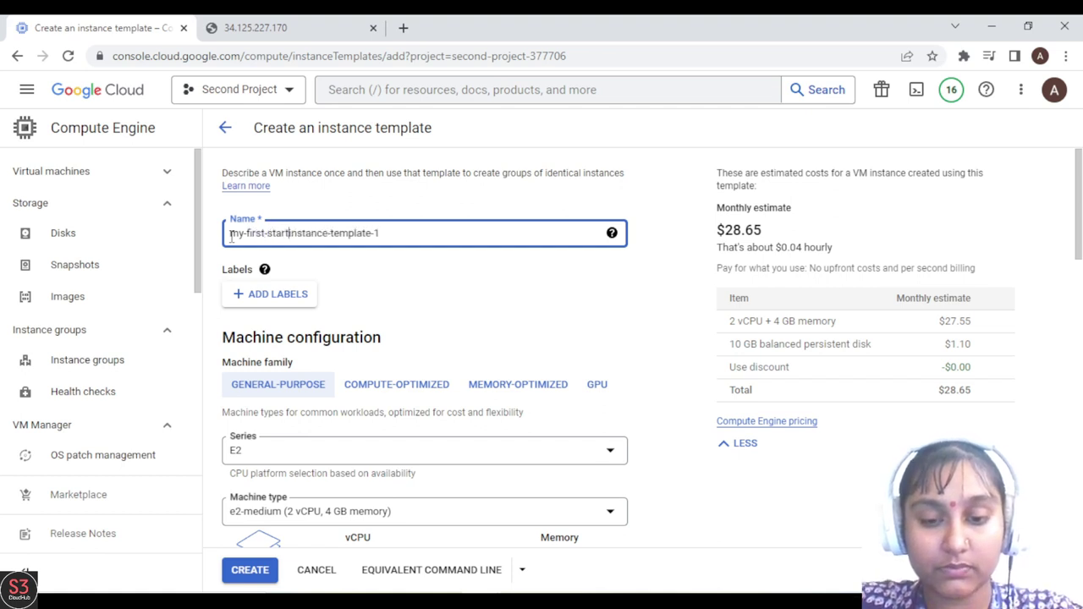
{"action": "type", "text": "scrit"}
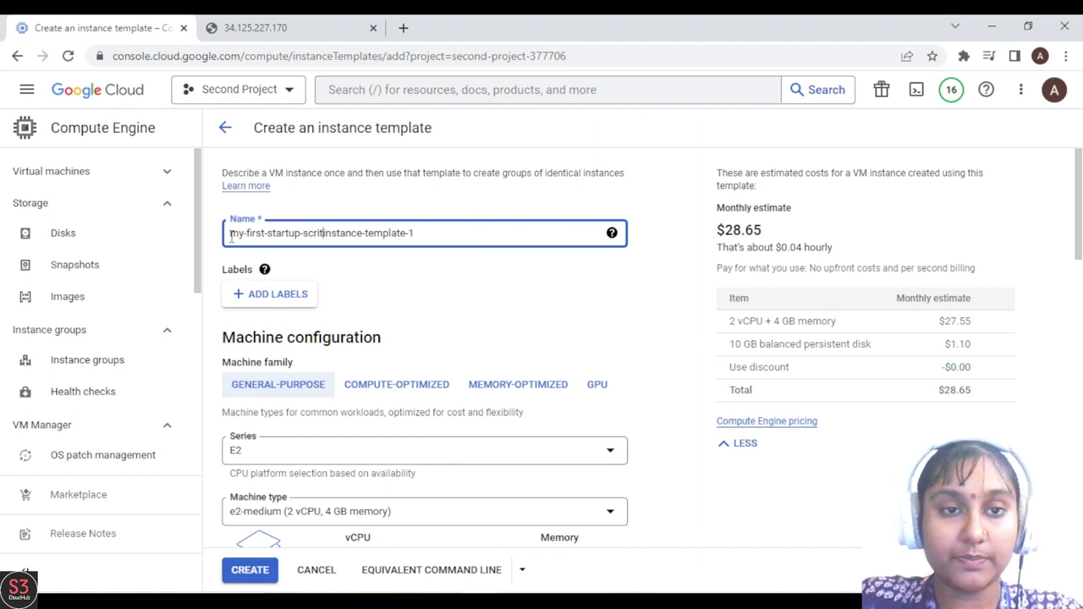
{"action": "key", "text": "BackSpace"}
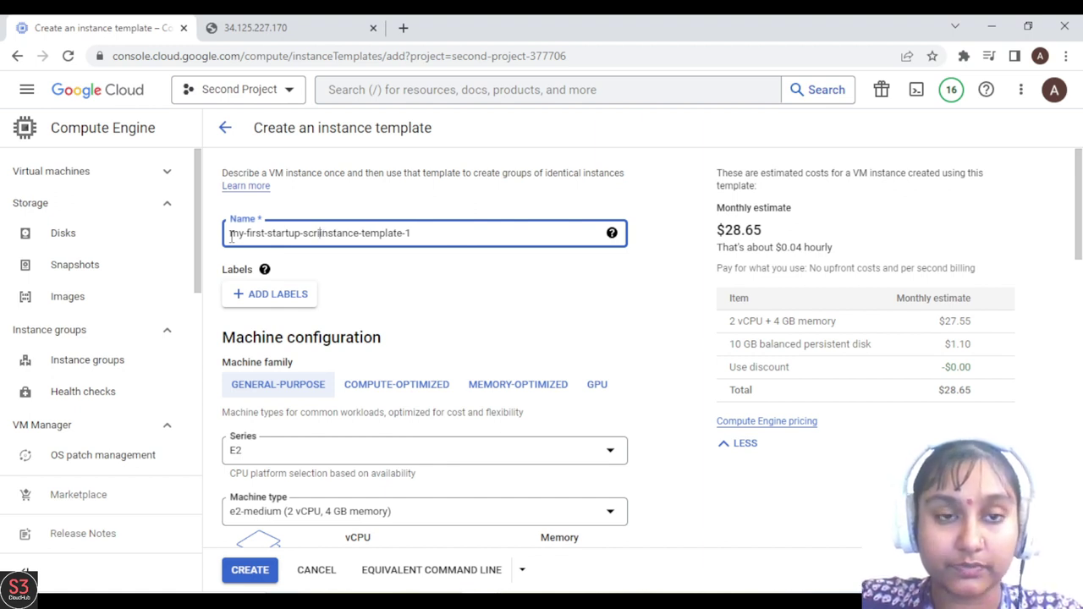
{"action": "type", "text": "pt"}
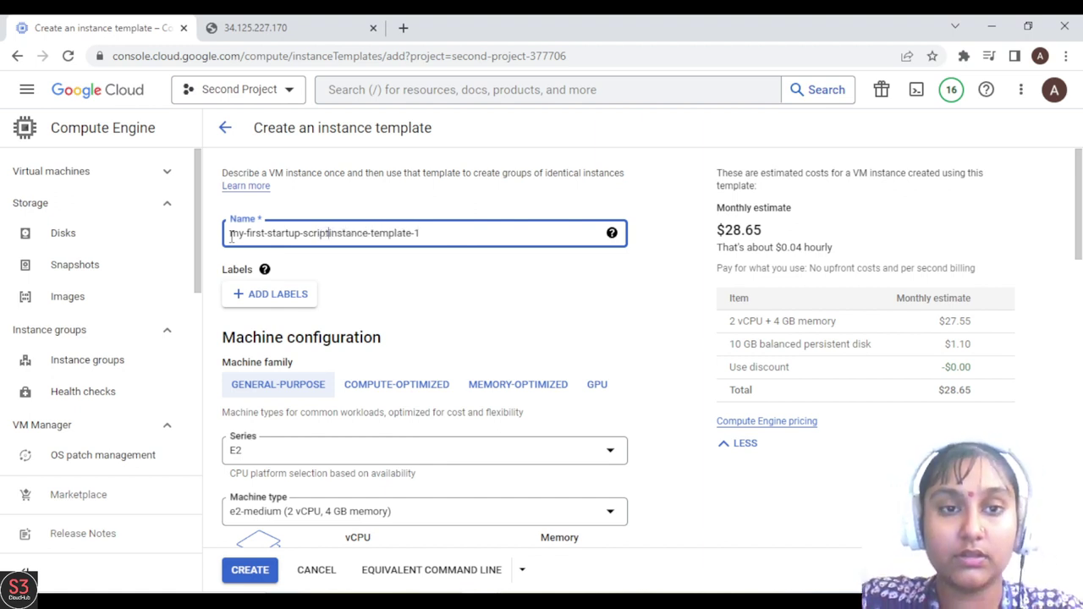
{"action": "type", "text": "-"}
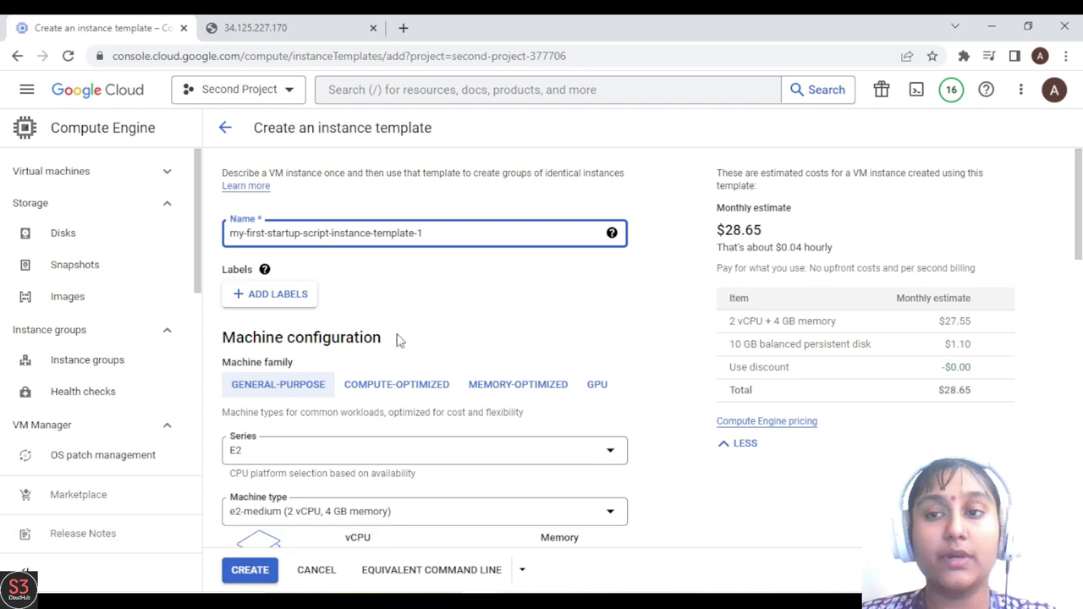
- Allow HTTP traffic in the instance template's firewall settings and expand its advanced options
{"action": "left_click_drag", "start_coordinate": [1080, 207], "coordinate": [1062, 499]}
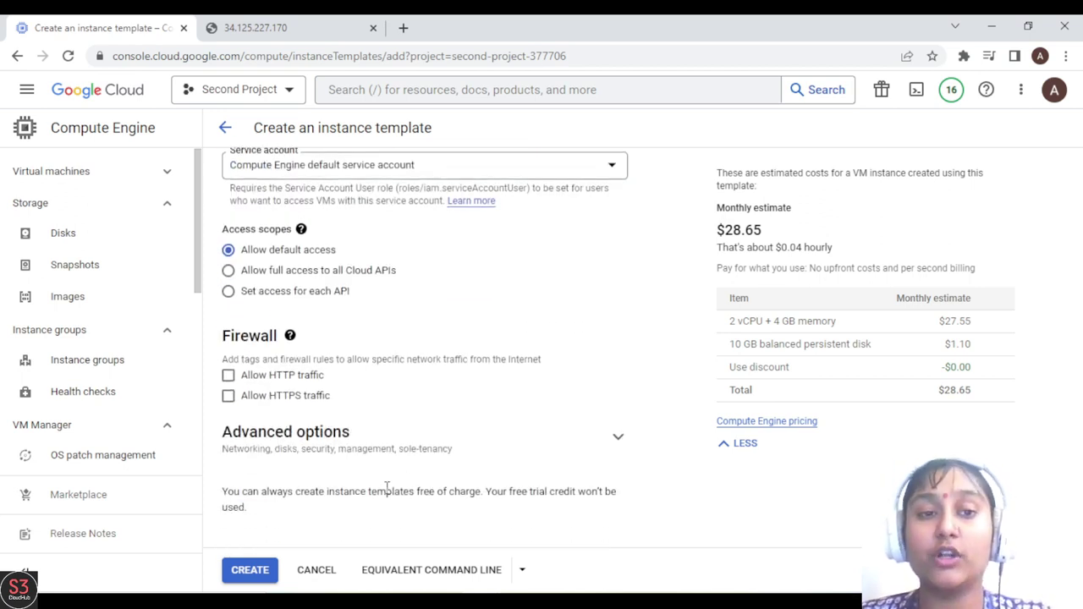
{"action": "left_click", "coordinate": [230, 377]}
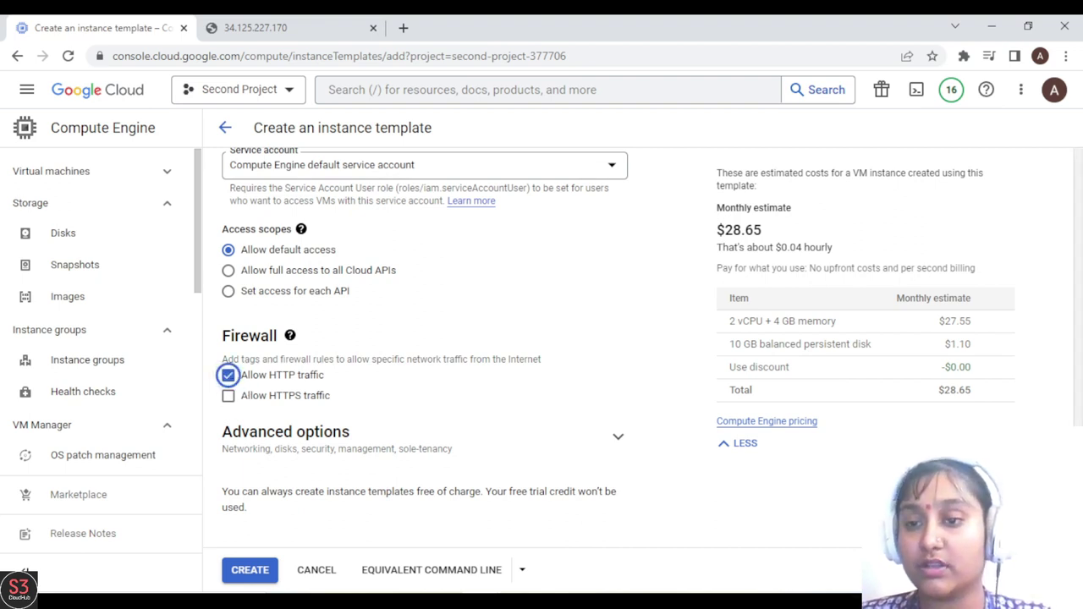
{"action": "left_click", "coordinate": [618, 438]}
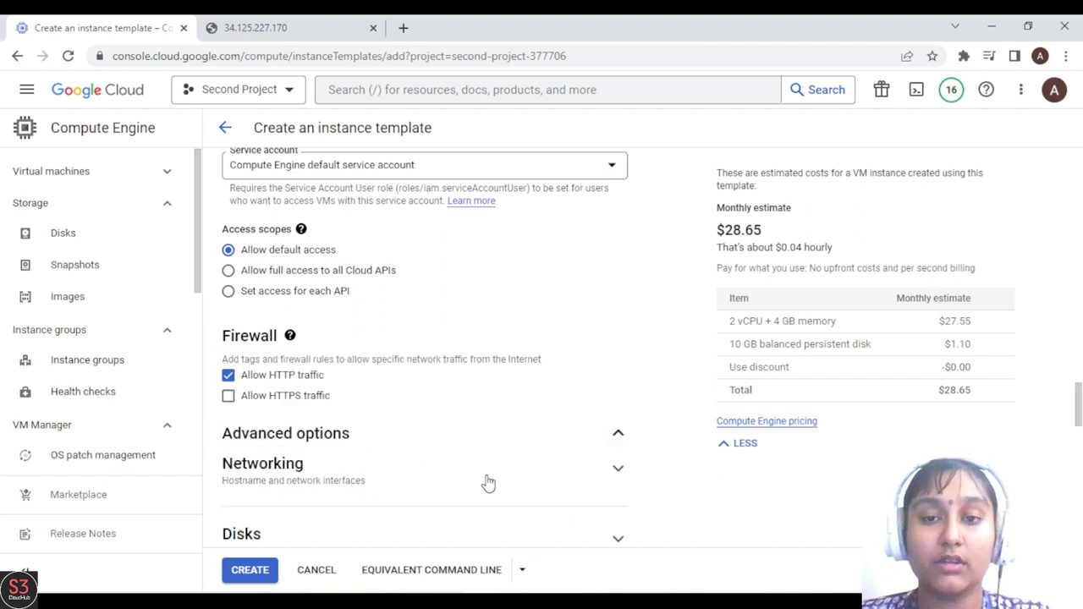
{"action": "scroll", "coordinate": [1081, 403], "scroll_direction": "down", "scroll_amount": 4}
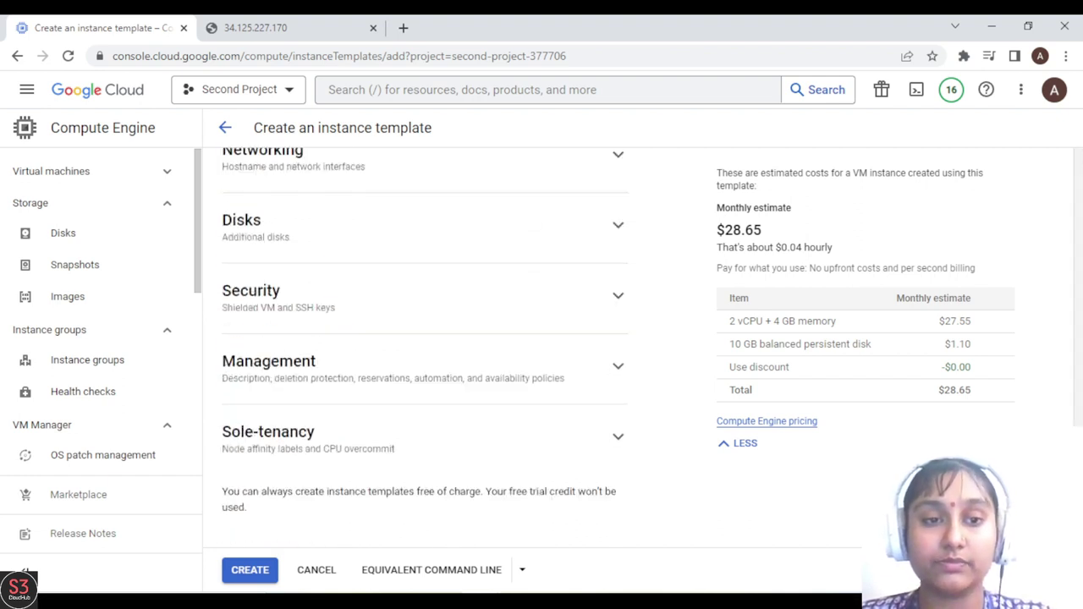
- Paste the copied startup script into the Automation settings under the template's Management options and check its lines
{"action": "left_click", "coordinate": [617, 381]}
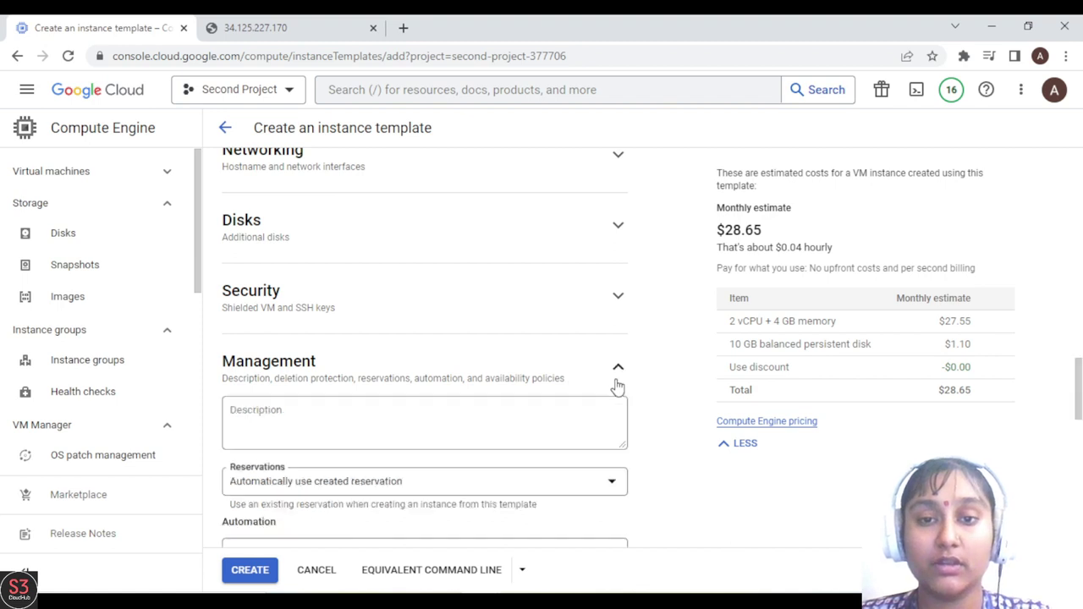
{"action": "scroll", "coordinate": [1079, 398], "scroll_direction": "down", "scroll_amount": 2}
{"action": "left_click", "coordinate": [397, 415]}
{"action": "key", "text": "ctrl+v"}
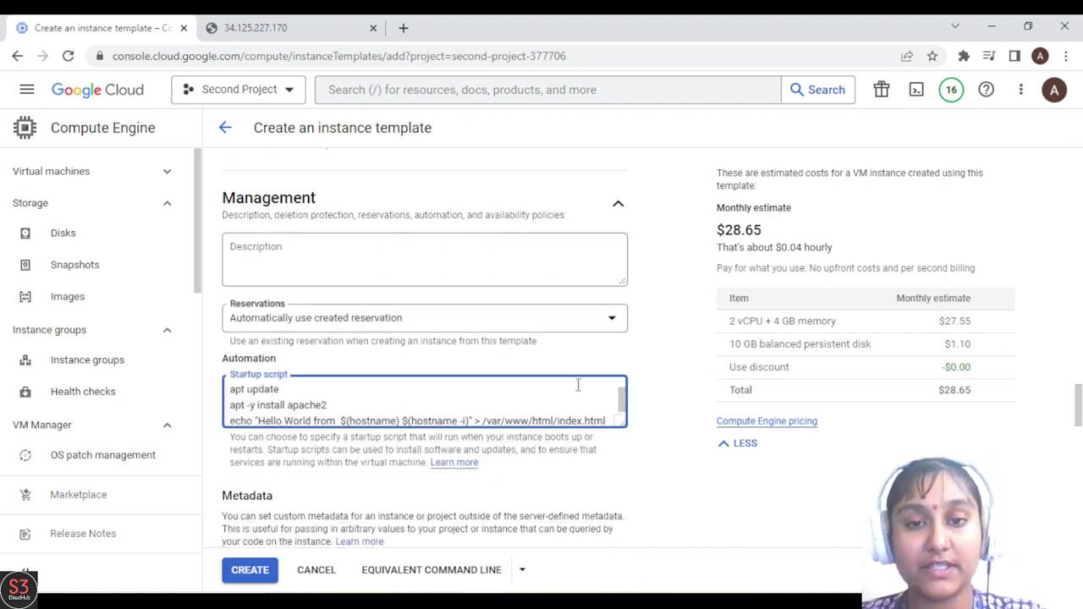
{"action": "scroll", "coordinate": [1079, 415], "scroll_direction": "down", "scroll_amount": 1}
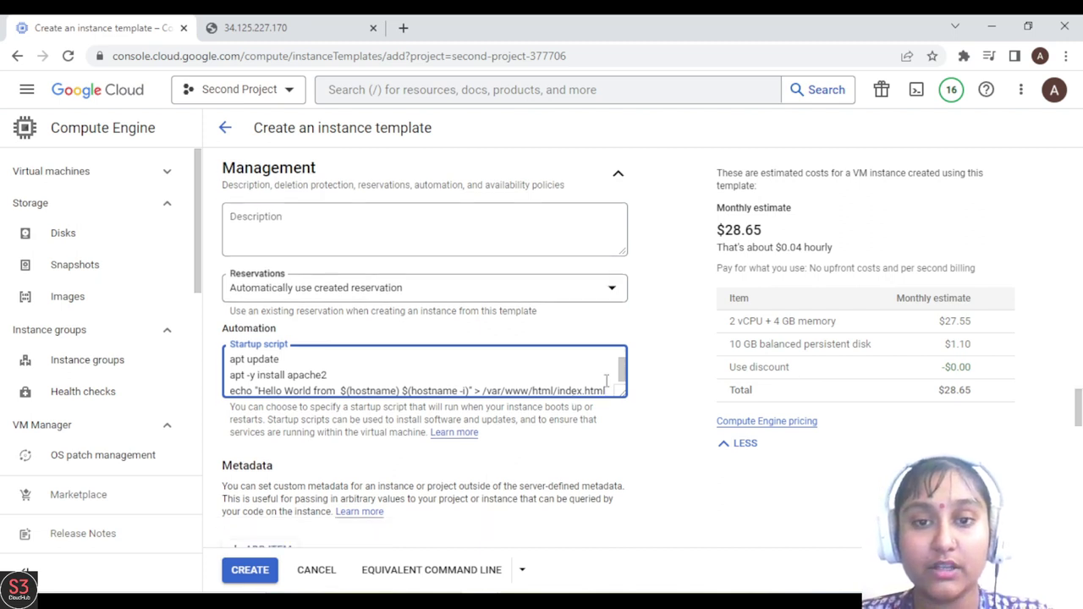
{"action": "left_click_drag", "start_coordinate": [622, 372], "coordinate": [621, 358]}
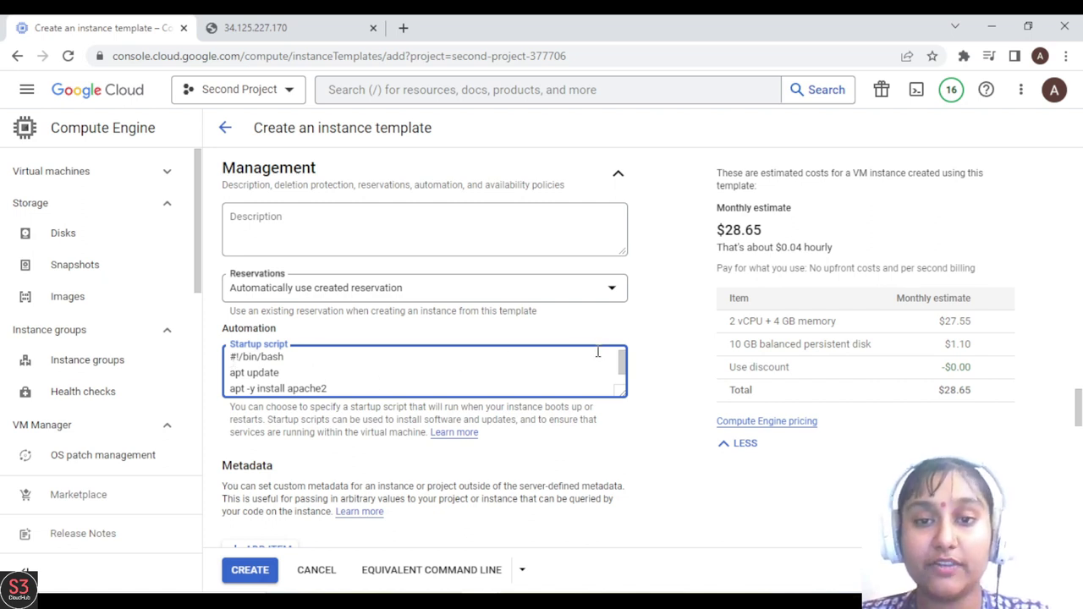
{"action": "left_click_drag", "start_coordinate": [622, 363], "coordinate": [623, 376]}
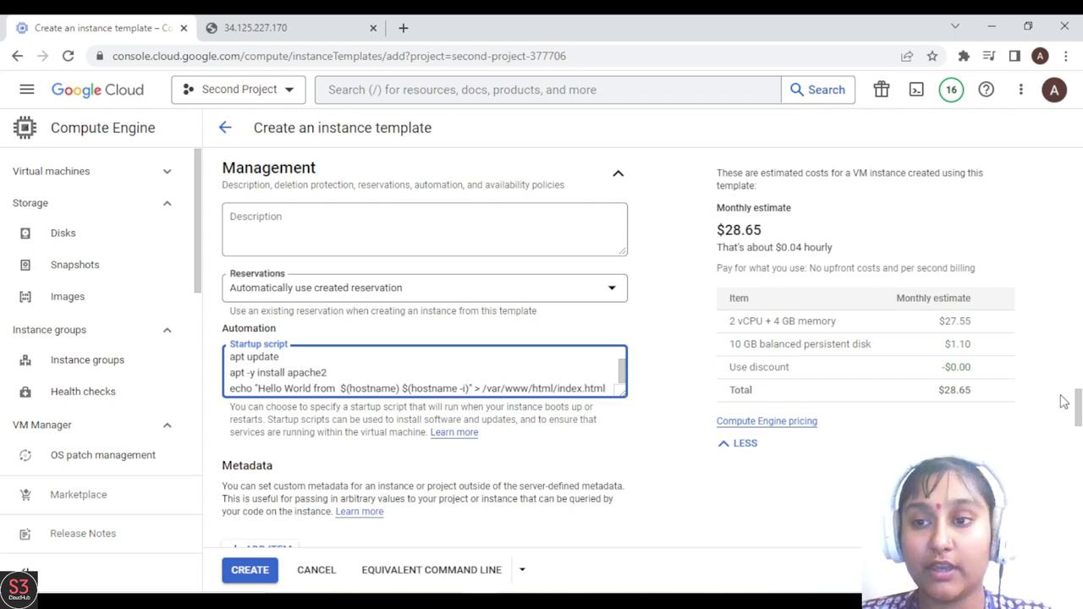
- Create the instance template, leaving the remaining settings at their defaults, and look over the instance templates list
{"action": "scroll", "coordinate": [1064, 401], "scroll_direction": "down", "scroll_amount": 4}
{"action": "left_click_drag", "start_coordinate": [1078, 474], "coordinate": [404, 481]}
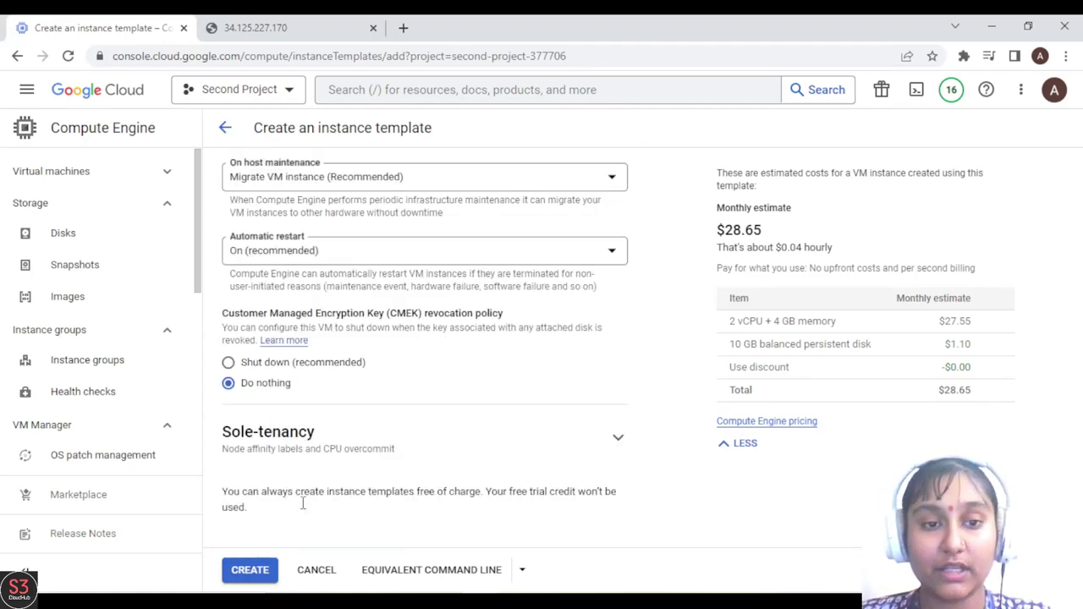
{"action": "left_click", "coordinate": [249, 570]}
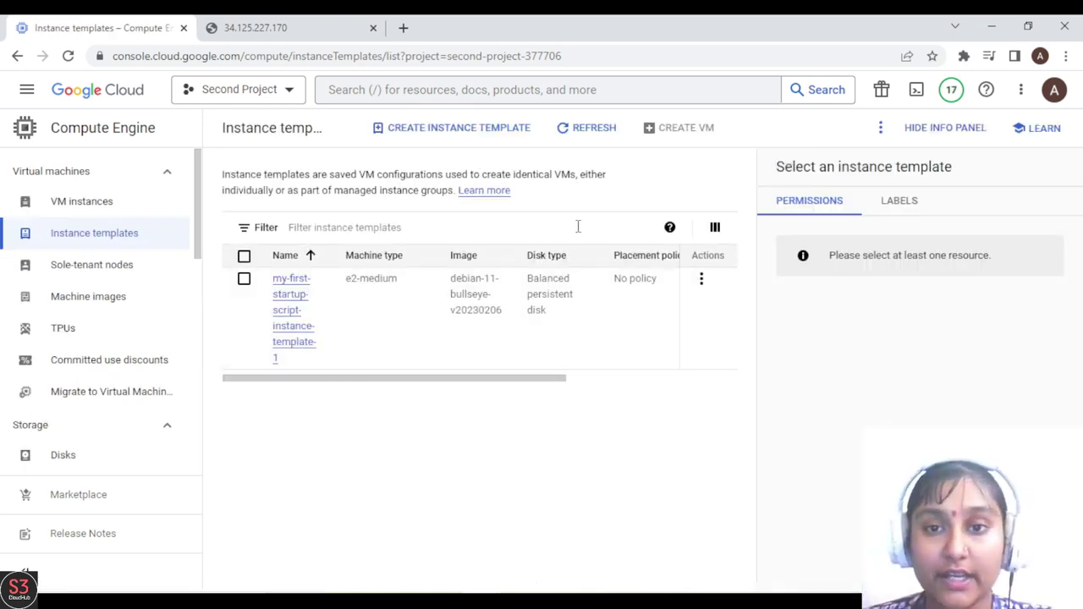
{"action": "left_click_drag", "start_coordinate": [385, 381], "coordinate": [232, 401]}
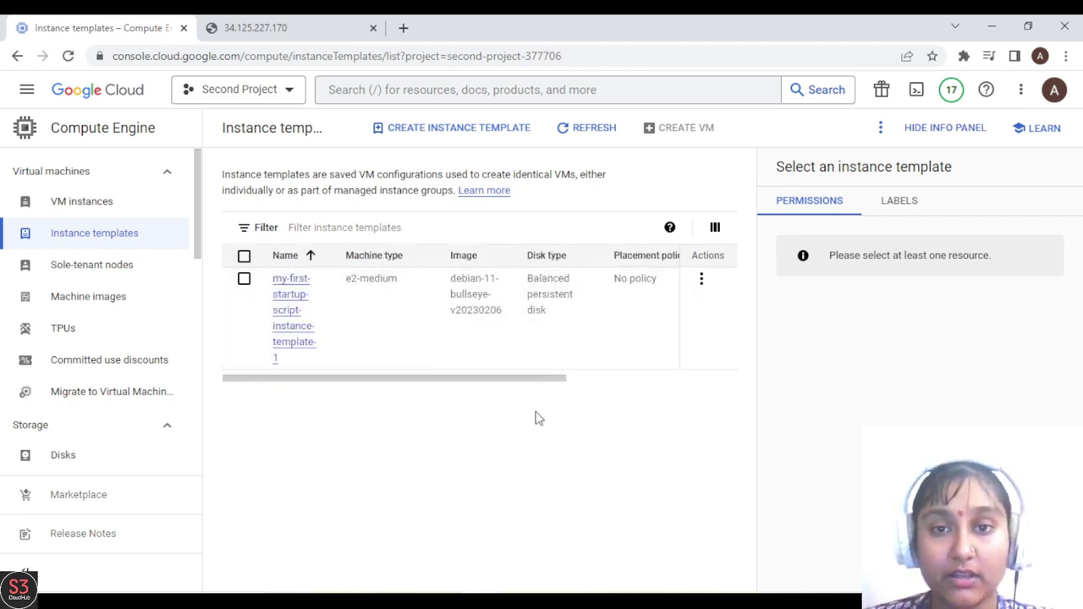
- Start a VM from my-first-startup-script-instance-template-1 and review its prefilled machine, boot disk and firewall settings
{"action": "left_click", "coordinate": [701, 280]}
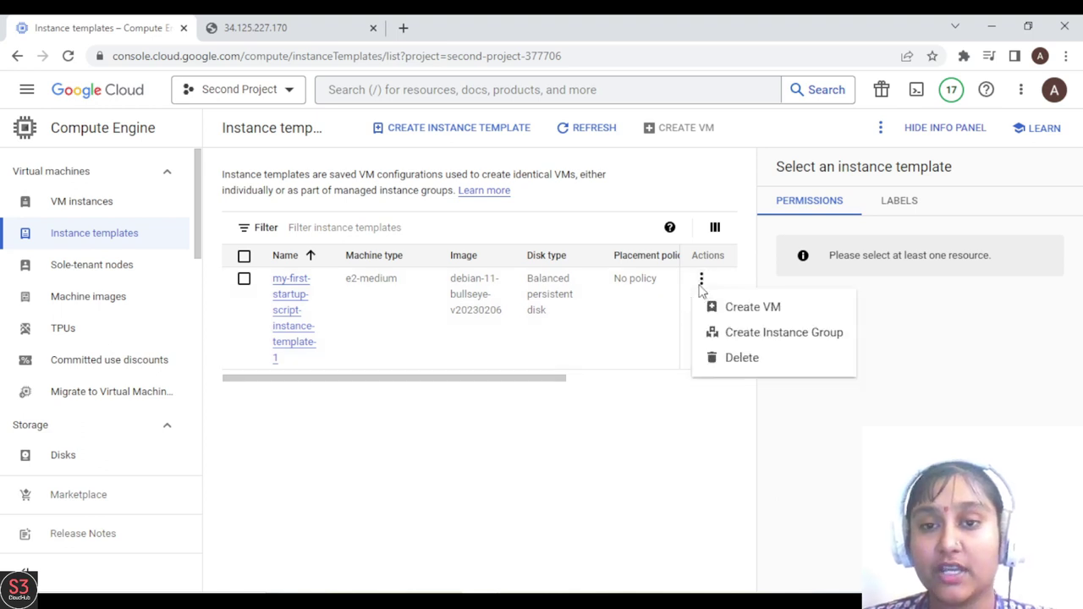
{"action": "left_click", "coordinate": [751, 310]}
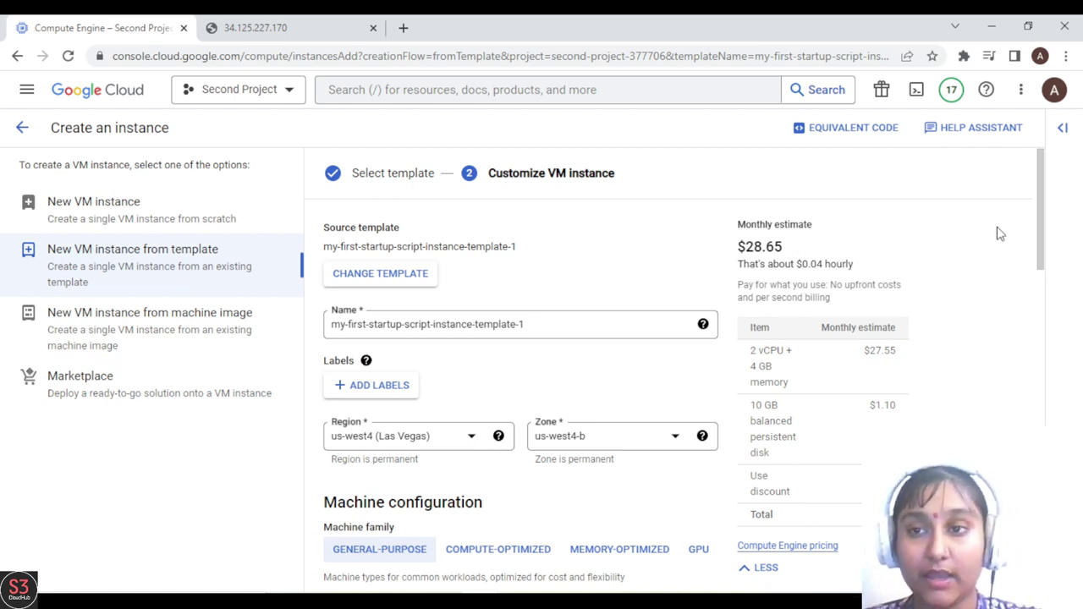
{"action": "scroll", "coordinate": [1040, 254], "scroll_direction": "down", "scroll_amount": 2}
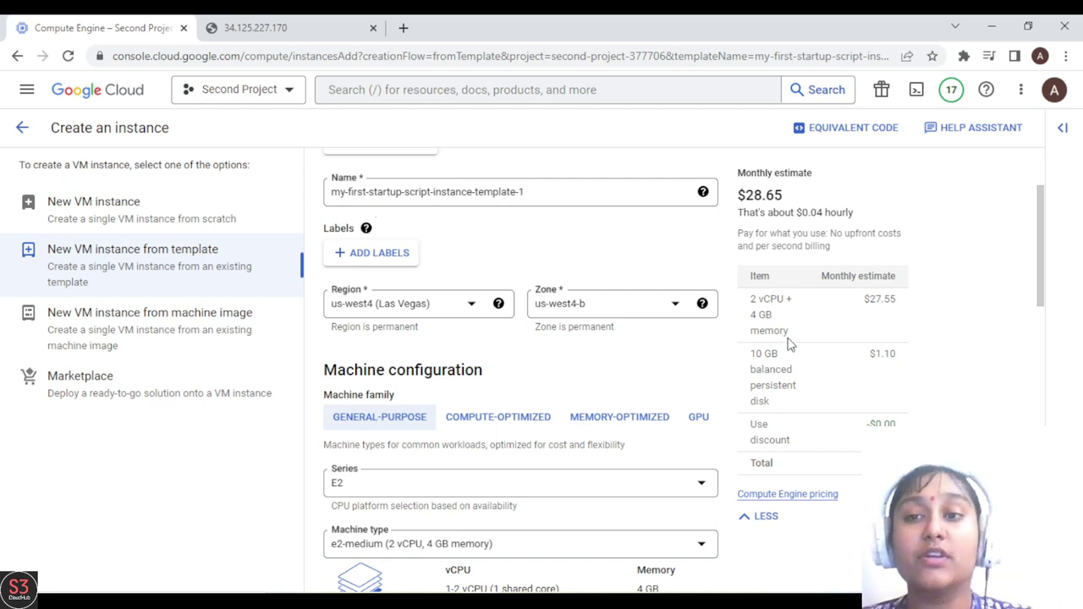
{"action": "left_click_drag", "start_coordinate": [1043, 267], "coordinate": [1033, 369]}
{"action": "scroll", "coordinate": [1036, 374], "scroll_direction": "down", "scroll_amount": 6}
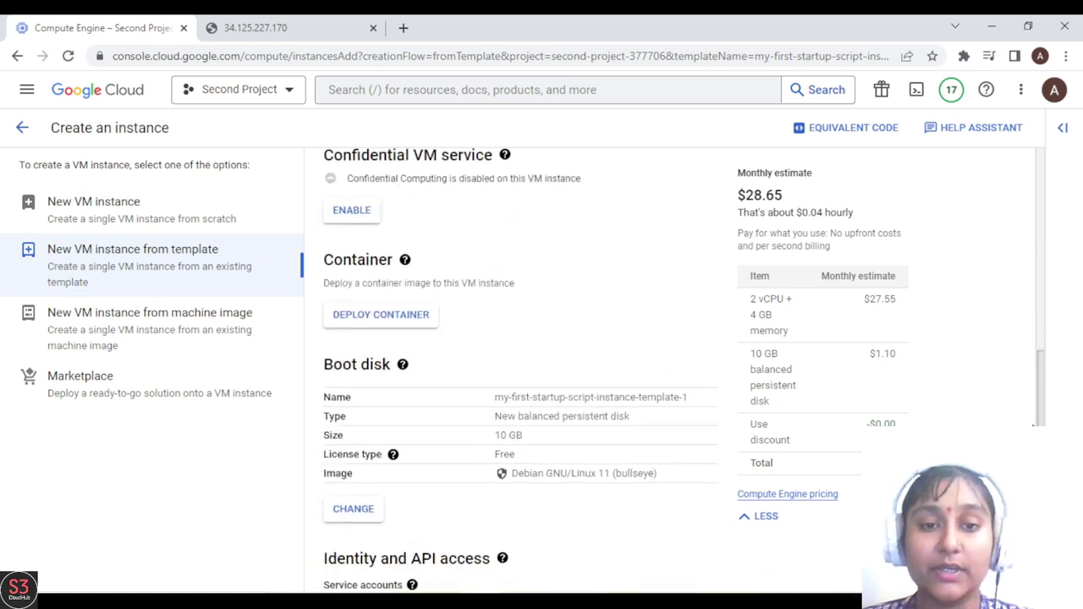
{"action": "scroll", "coordinate": [520, 356], "scroll_direction": "down", "scroll_amount": 1}
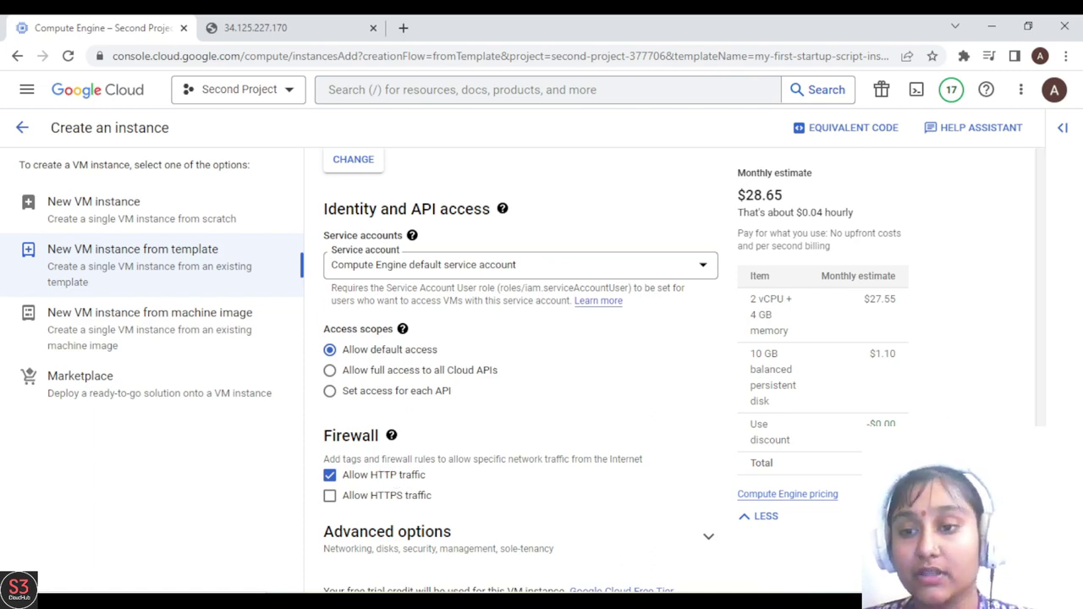
{"action": "scroll", "coordinate": [1041, 381], "scroll_direction": "up", "scroll_amount": 5}
{"action": "scroll", "coordinate": [1041, 381], "scroll_direction": "down", "scroll_amount": 6}
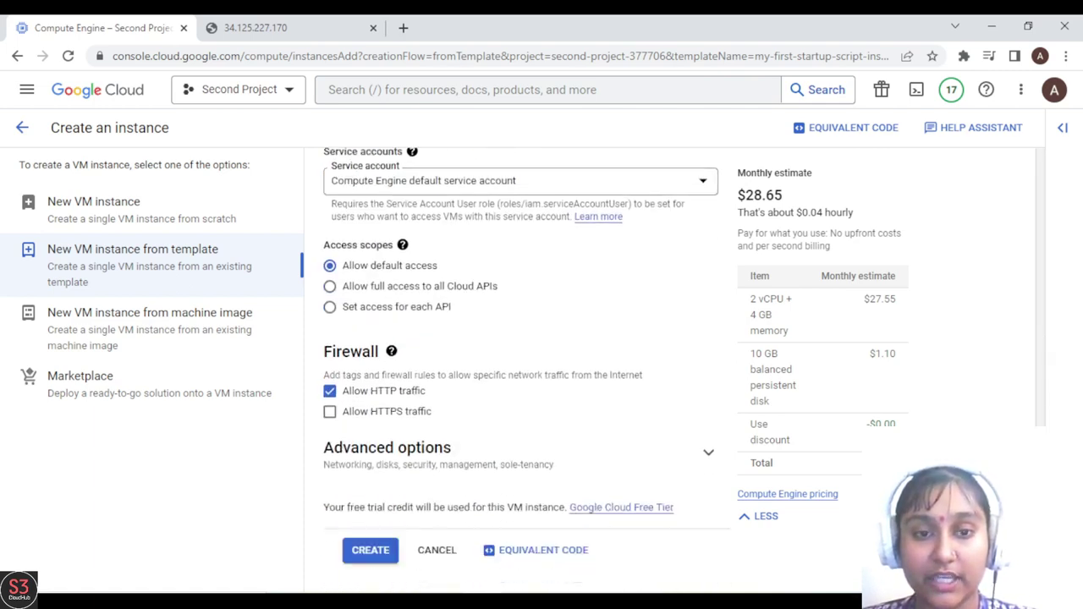
- Check the startup script inherited from the template in the new VM's advanced Management settings
{"action": "left_click", "coordinate": [708, 457]}
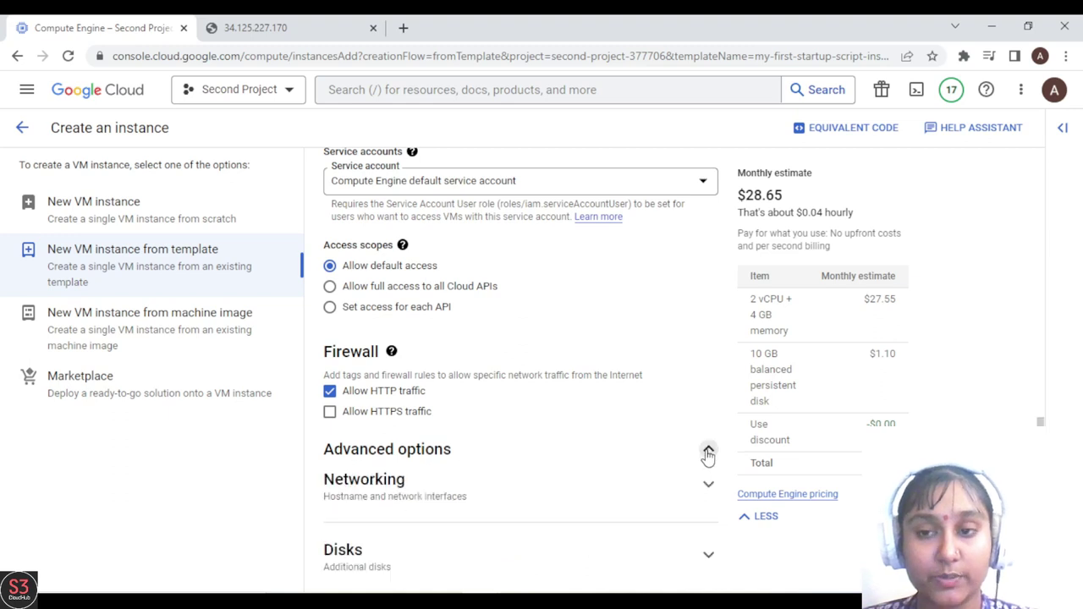
{"action": "scroll", "coordinate": [1041, 415], "scroll_direction": "down", "scroll_amount": 2}
{"action": "scroll", "coordinate": [607, 316], "scroll_direction": "down", "scroll_amount": 2}
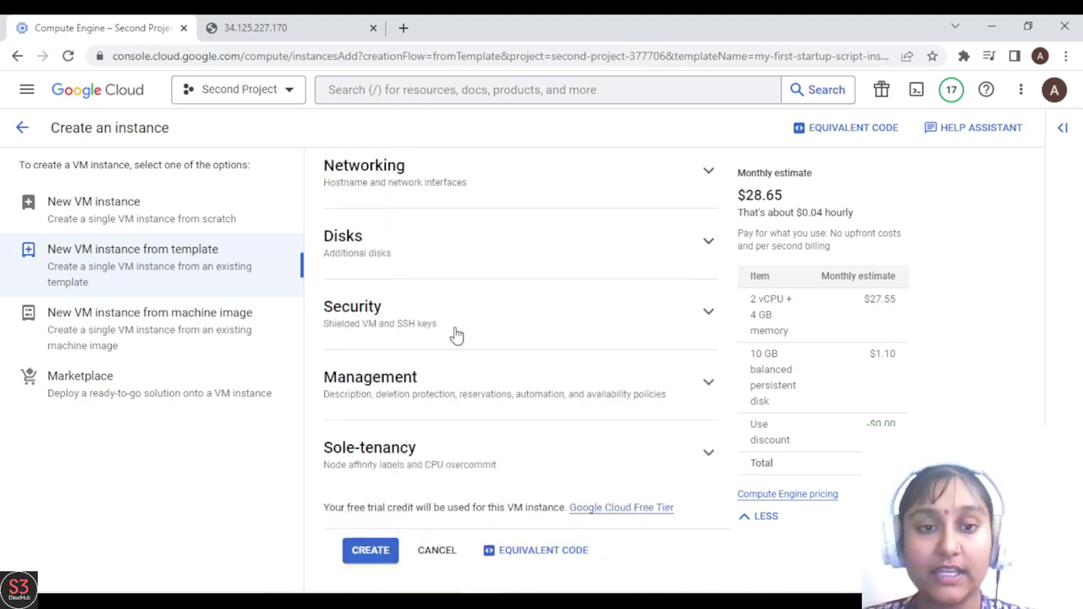
{"action": "left_click", "coordinate": [708, 386]}
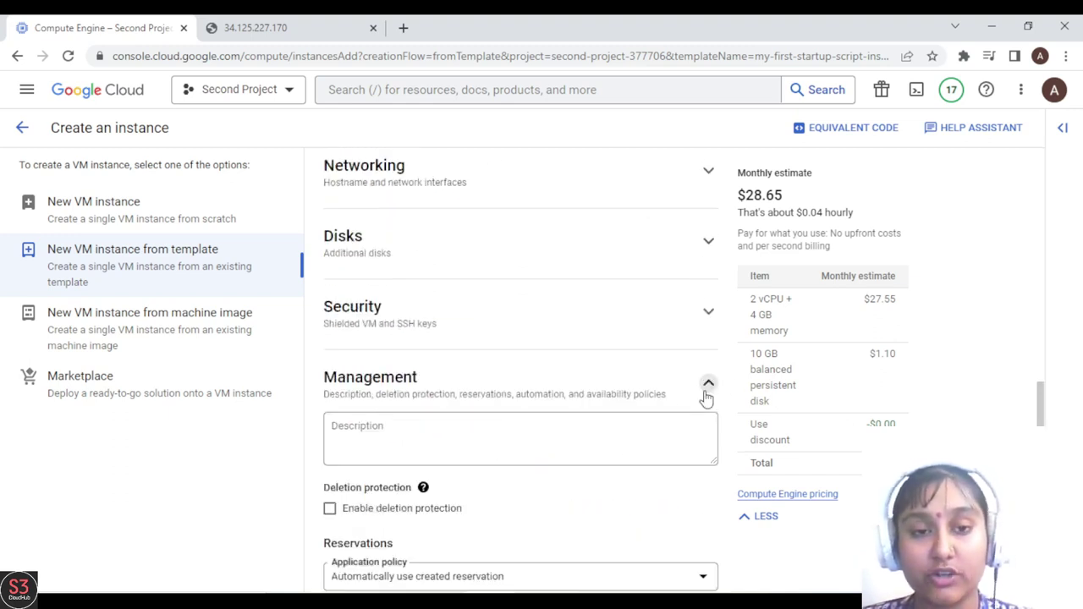
{"action": "scroll", "coordinate": [521, 381], "scroll_direction": "down", "scroll_amount": 3}
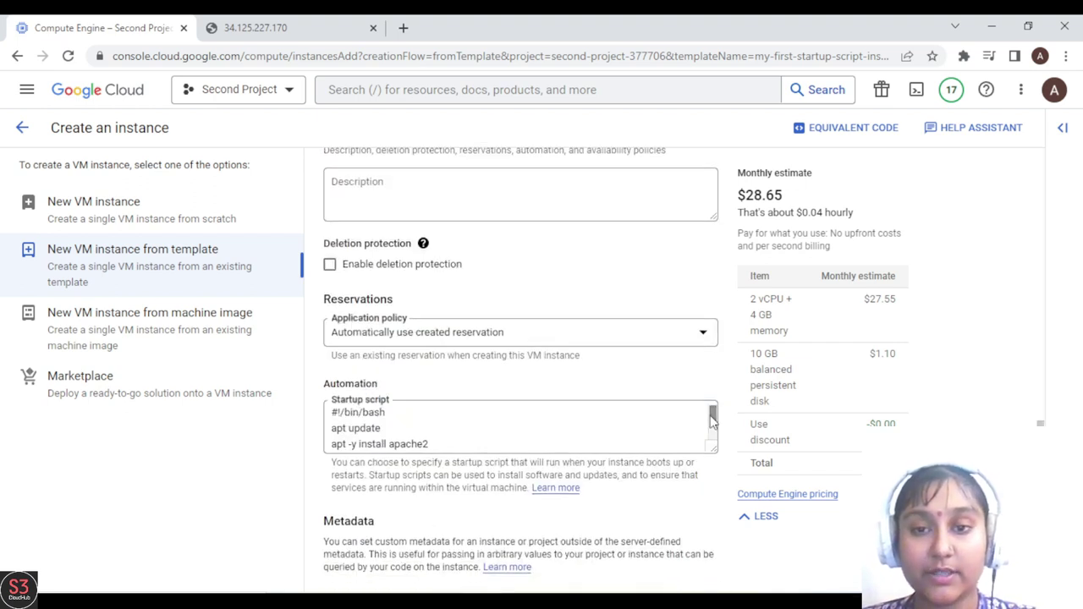
{"action": "mouse_move", "coordinate": [711, 421]}
{"action": "left_mouse_down"}
{"action": "mouse_move", "coordinate": [712, 449]}
{"action": "mouse_move", "coordinate": [705, 413]}
{"action": "left_mouse_up"}
- Review the remaining inherited settings and create the VM in us-west4-b without changing them
{"action": "scroll", "coordinate": [521, 381], "scroll_direction": "down", "scroll_amount": 2}
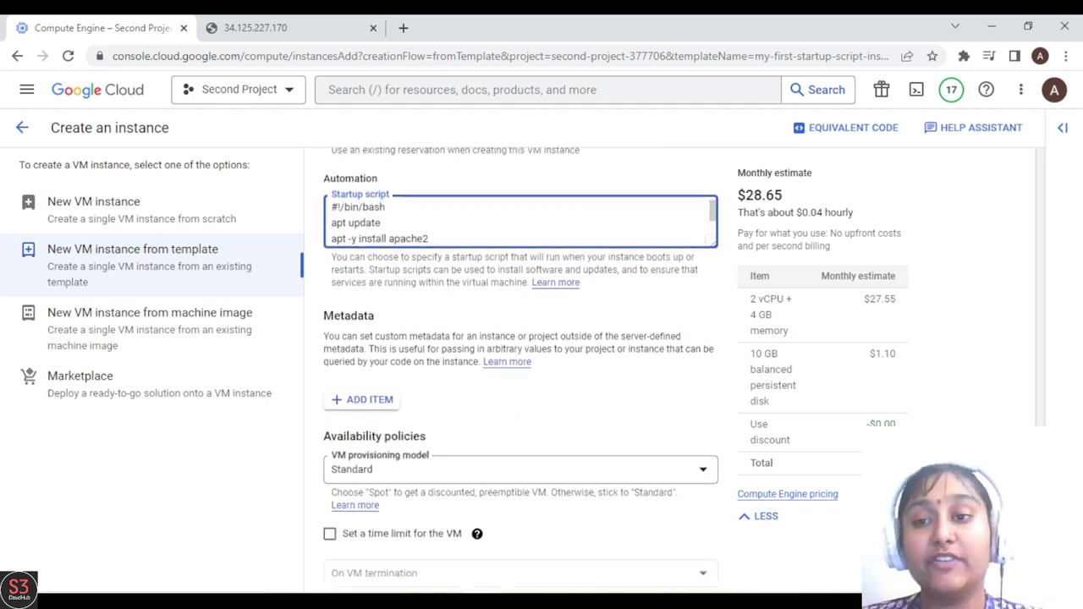
{"action": "scroll", "coordinate": [520, 369], "scroll_direction": "down", "scroll_amount": 2}
{"action": "scroll", "coordinate": [521, 370], "scroll_direction": "down", "scroll_amount": 2}
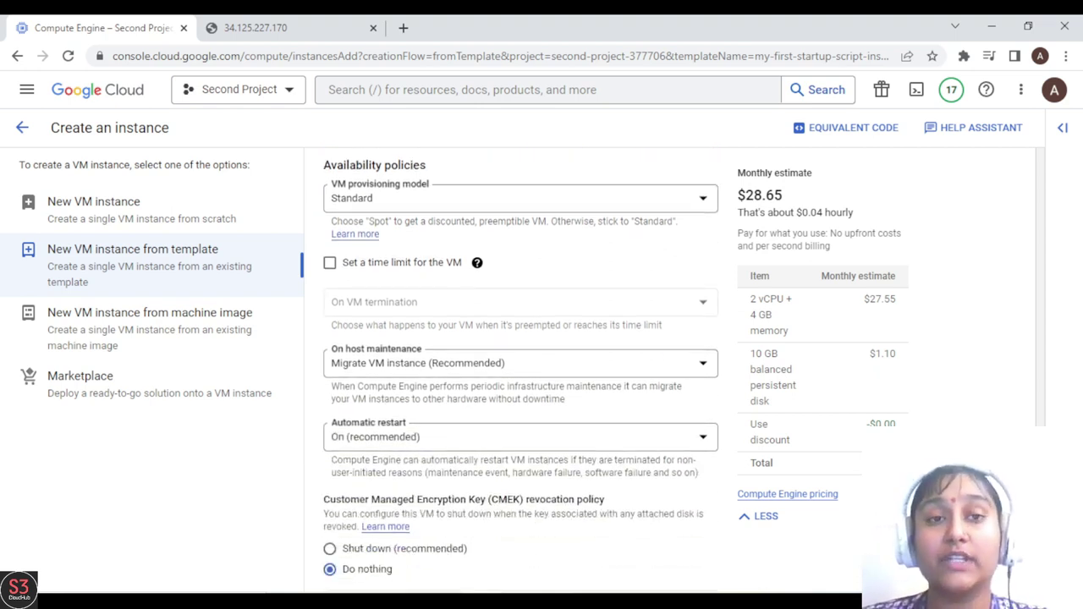
{"action": "scroll", "coordinate": [521, 370], "scroll_direction": "down", "scroll_amount": 2}
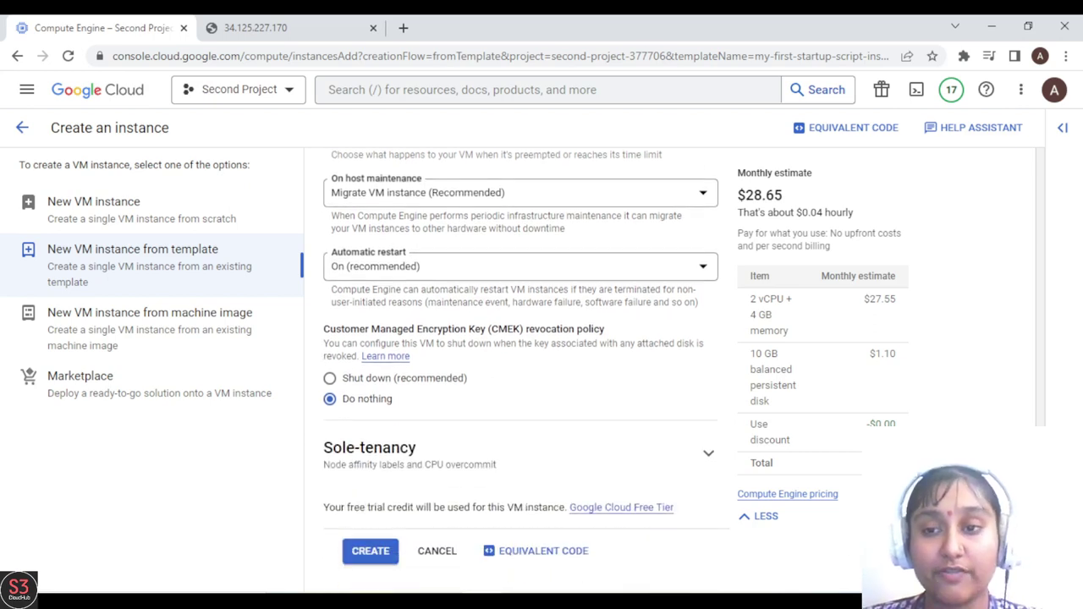
{"action": "scroll", "coordinate": [1075, 285], "scroll_direction": "up", "scroll_amount": 20}
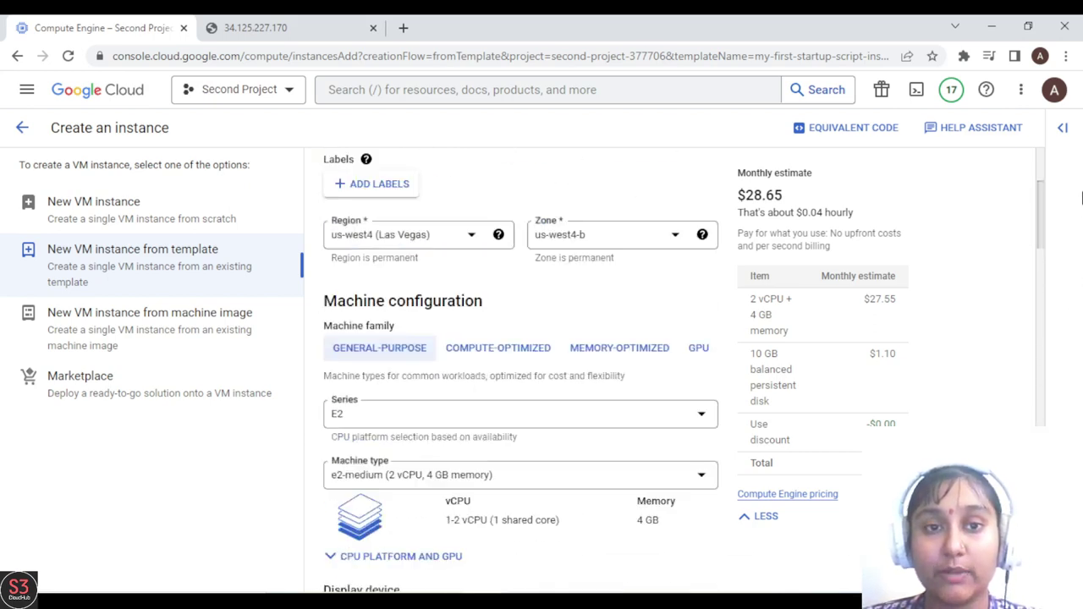
{"action": "scroll", "coordinate": [1080, 169], "scroll_direction": "down", "scroll_amount": 1}
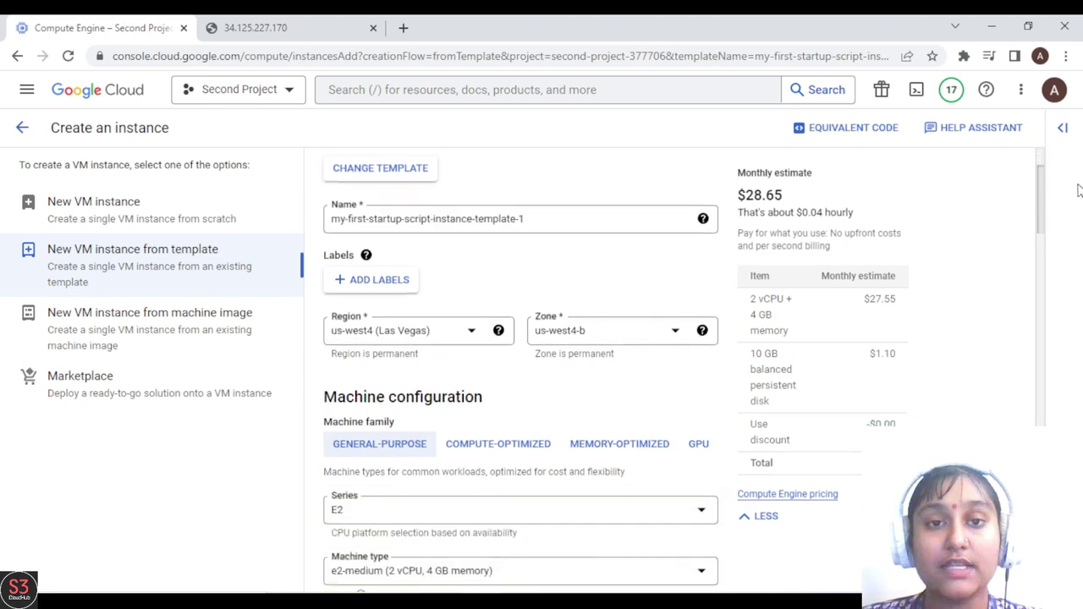
{"action": "scroll", "coordinate": [1080, 190], "scroll_direction": "down", "scroll_amount": 20}
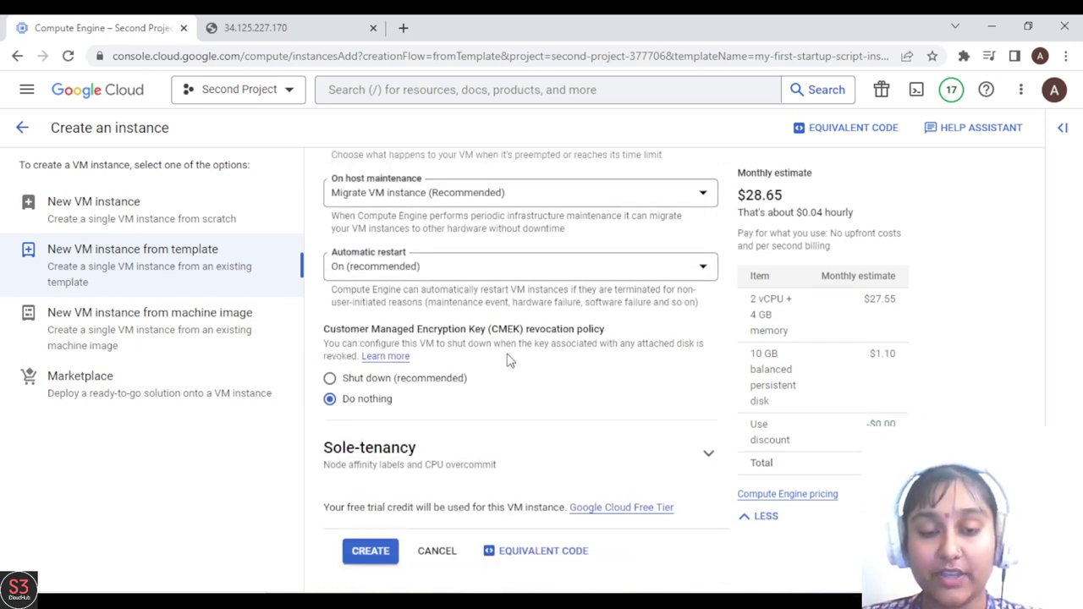
{"action": "left_click", "coordinate": [366, 552]}
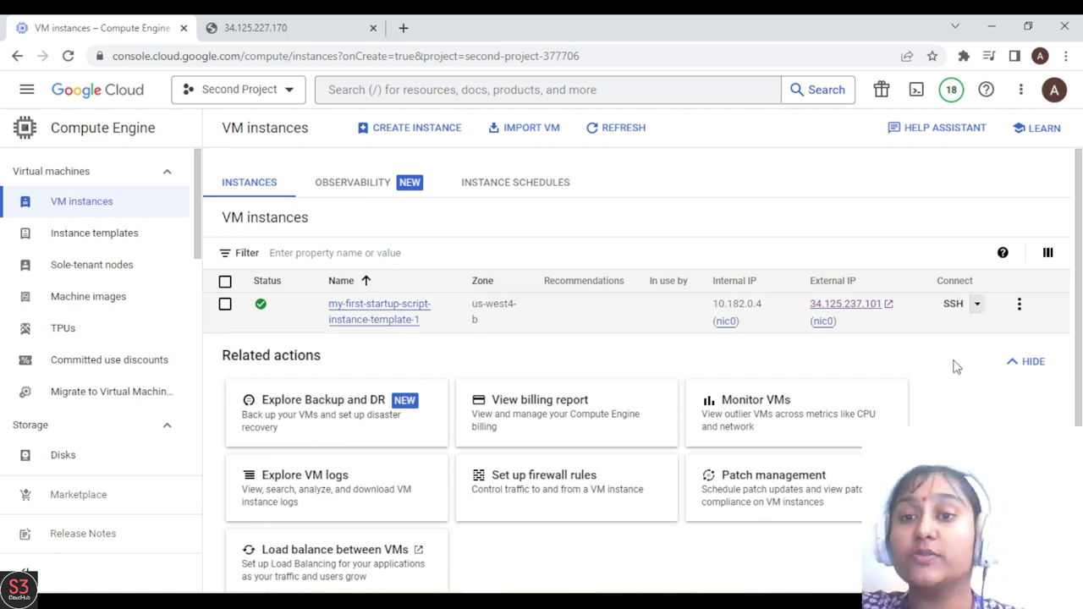
- Open the new VM's external IP in a browser tab and examine the hostname and internal IP in its Hello World page
{"action": "left_click", "coordinate": [846, 304]}
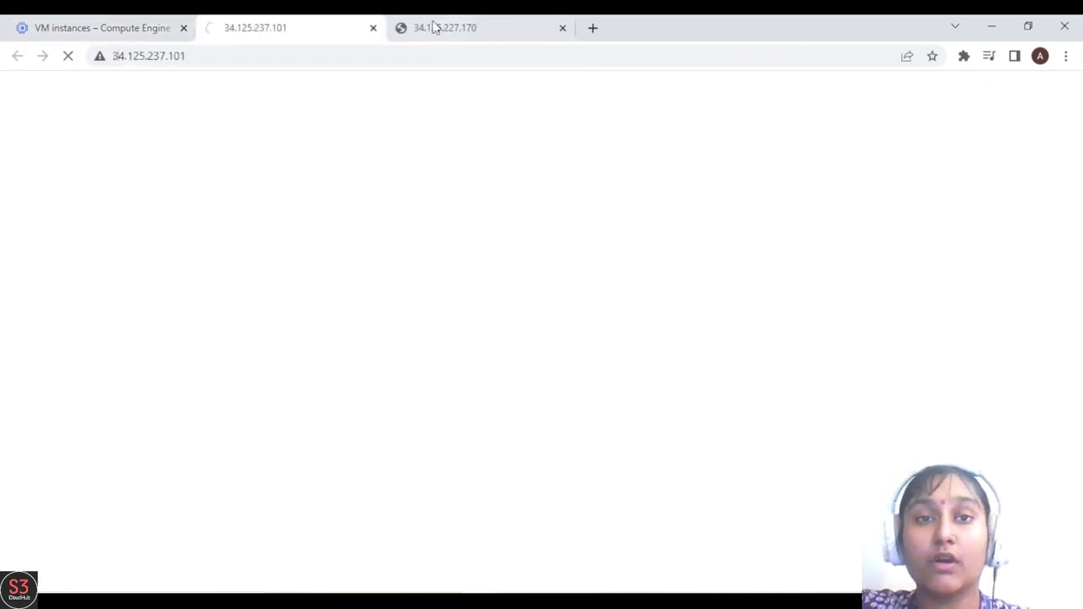
{"action": "left_click_drag", "start_coordinate": [98, 85], "coordinate": [304, 87]}
{"action": "left_click", "coordinate": [307, 88]}
{"action": "left_click_drag", "start_coordinate": [307, 88], "coordinate": [97, 102]}
{"action": "left_click", "coordinate": [109, 99]}
{"action": "left_click_drag", "start_coordinate": [389, 90], "coordinate": [333, 84]}
{"action": "left_click", "coordinate": [99, 88]}
{"action": "left_click_drag", "start_coordinate": [99, 88], "coordinate": [380, 85]}
{"action": "left_click", "coordinate": [290, 116]}
{"action": "left_click", "coordinate": [100, 78]}
{"action": "left_click", "coordinate": [520, 309]}
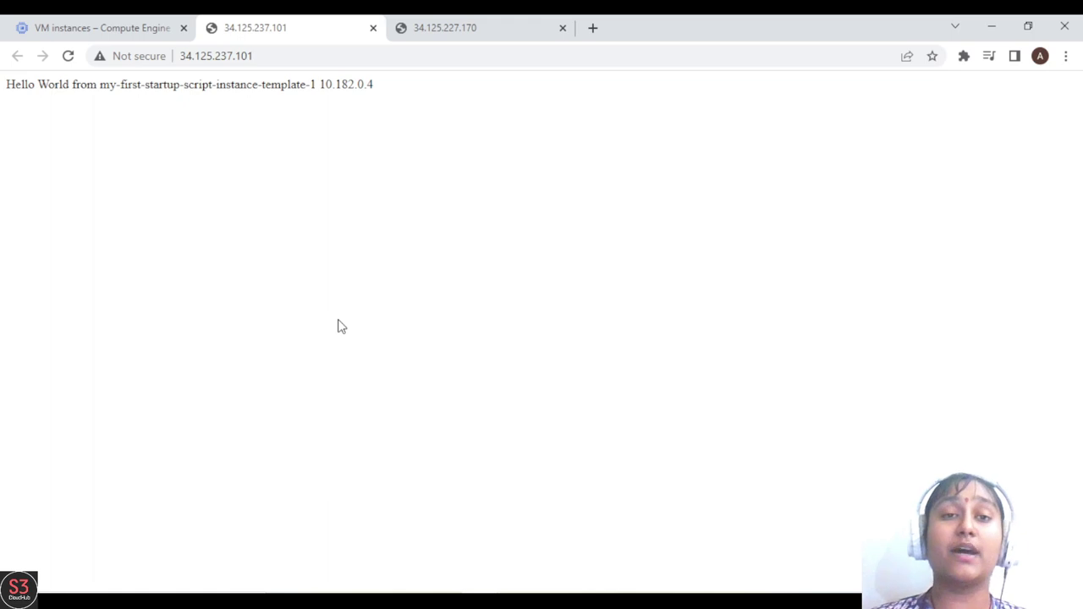
- Return to the Compute Engine console, open the Disks list and start creating an image from the my-first-startup-script-instance-template-1 disk
{"action": "key", "text": "ctrl+shift+Tab"}
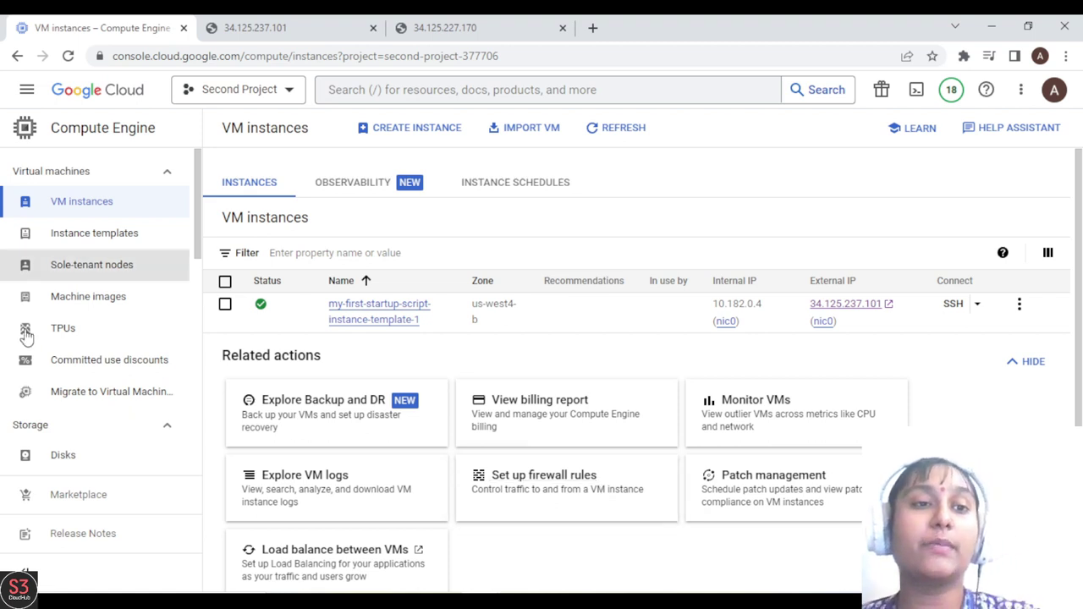
{"action": "left_click", "coordinate": [172, 176]}
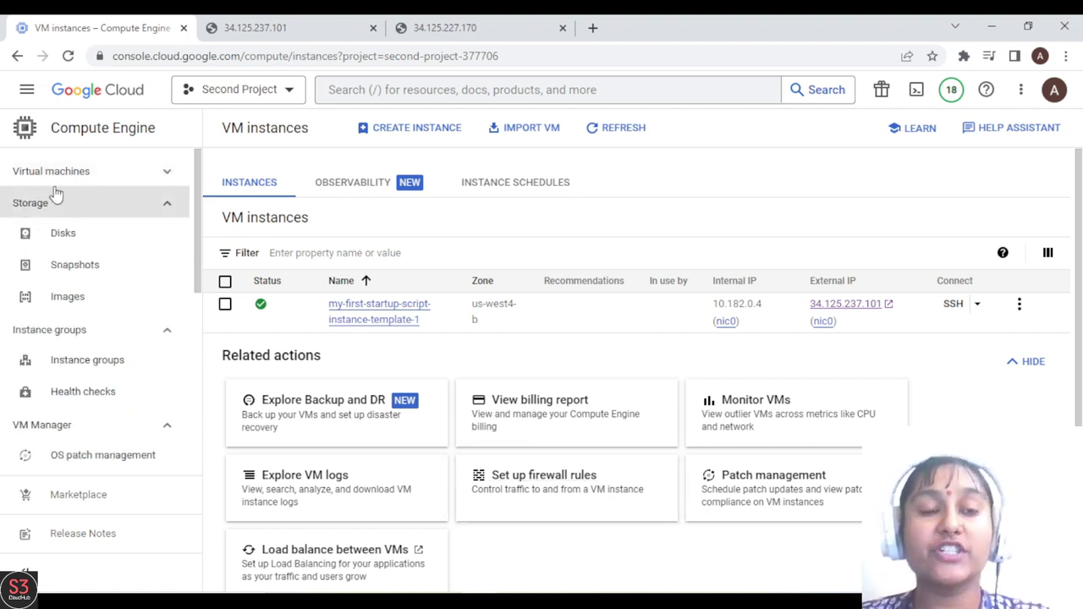
{"action": "left_click", "coordinate": [66, 242]}
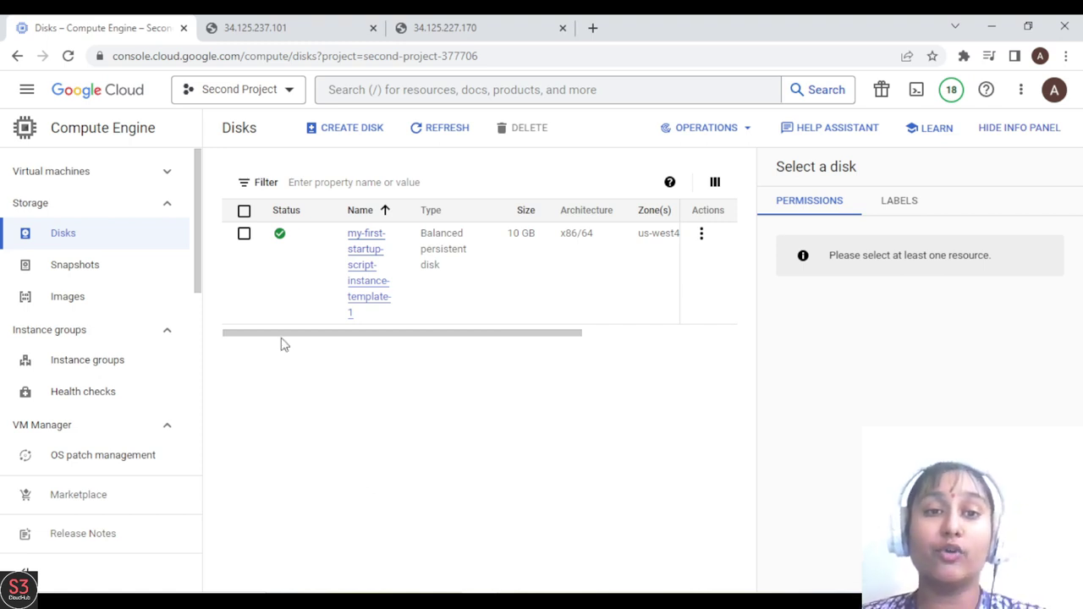
{"action": "left_click_drag", "start_coordinate": [397, 339], "coordinate": [375, 364]}
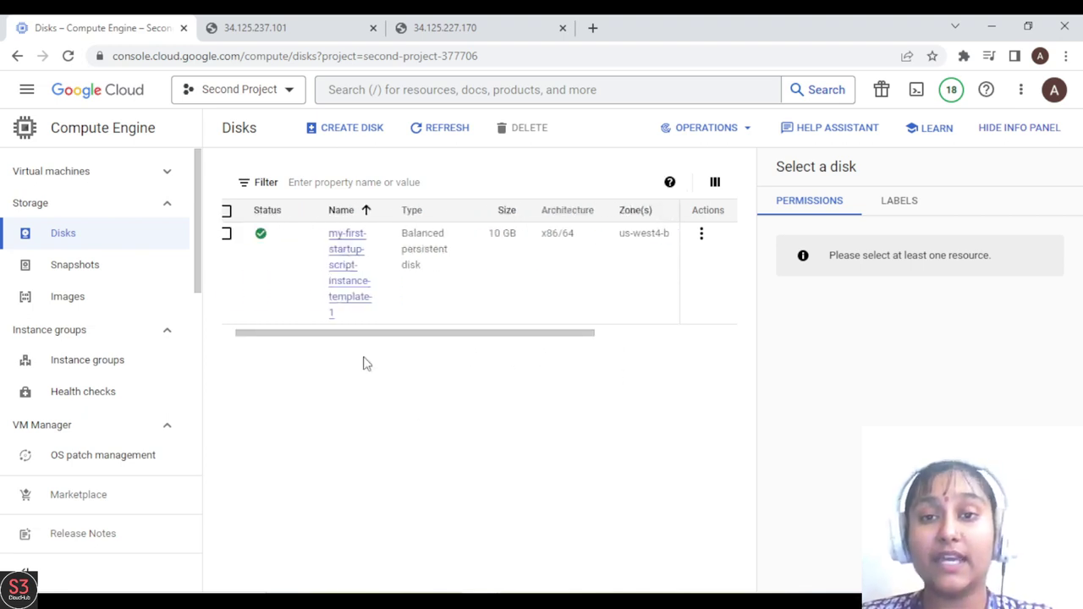
{"action": "left_click_drag", "start_coordinate": [522, 341], "coordinate": [390, 341]}
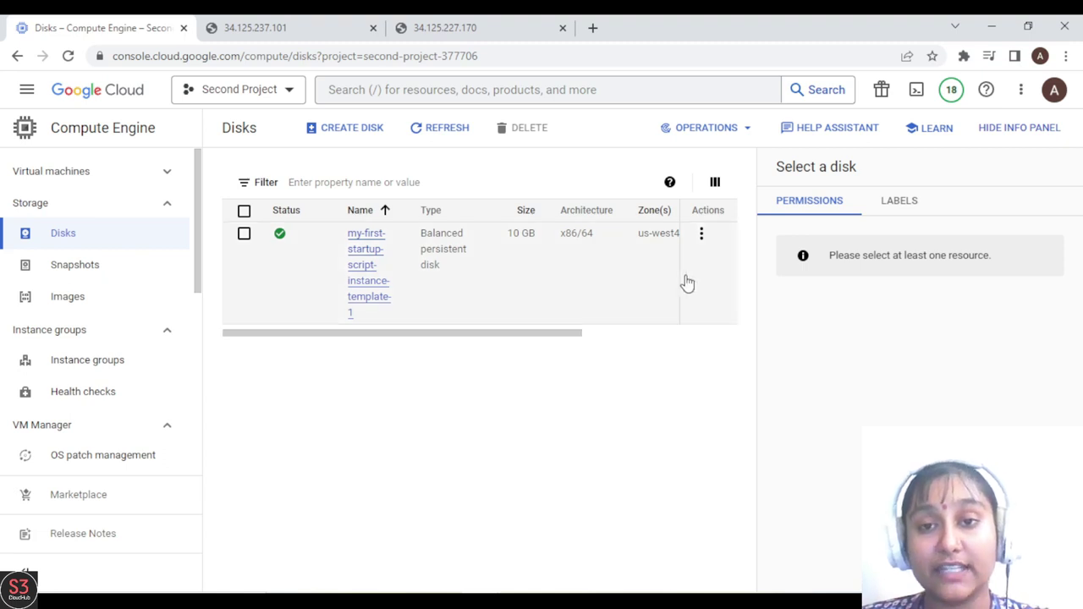
{"action": "left_click", "coordinate": [702, 234]}
{"action": "left_click", "coordinate": [764, 313]}
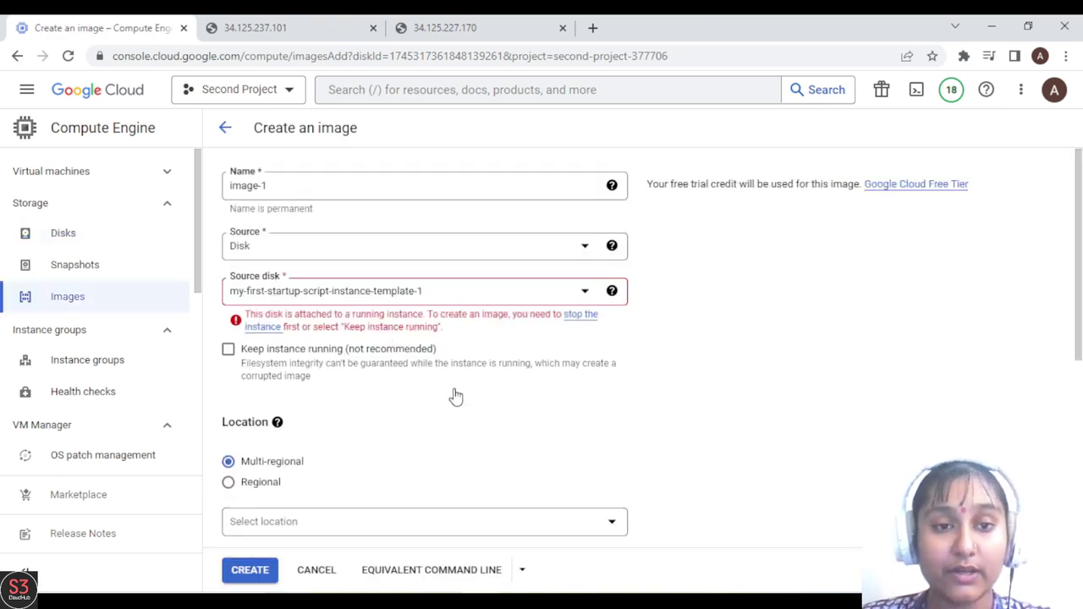
- Read the source disk requirement for creating an image from a disk attached to a running instance
{"action": "mouse_move", "coordinate": [294, 314]}
{"action": "left_mouse_down"}
{"action": "mouse_move", "coordinate": [432, 315]}
{"action": "mouse_move", "coordinate": [309, 314]}
{"action": "left_mouse_up"}
{"action": "left_click", "coordinate": [427, 315]}
{"action": "left_click", "coordinate": [314, 314]}
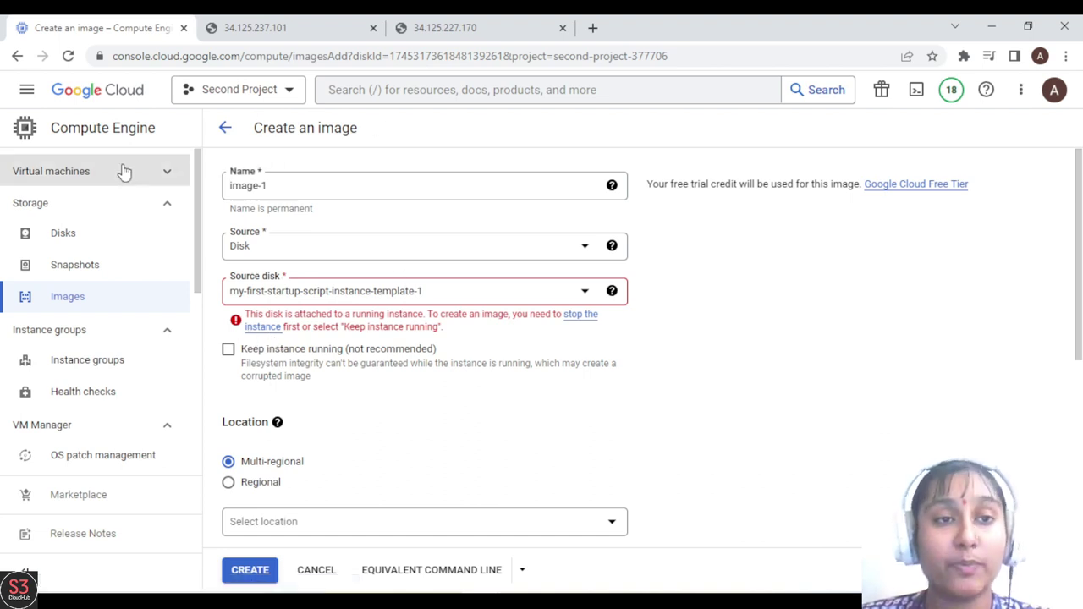
- Open the VM instances list and stop the my-first-startup-script-instance-template-1 instance
{"action": "left_click", "coordinate": [81, 172]}
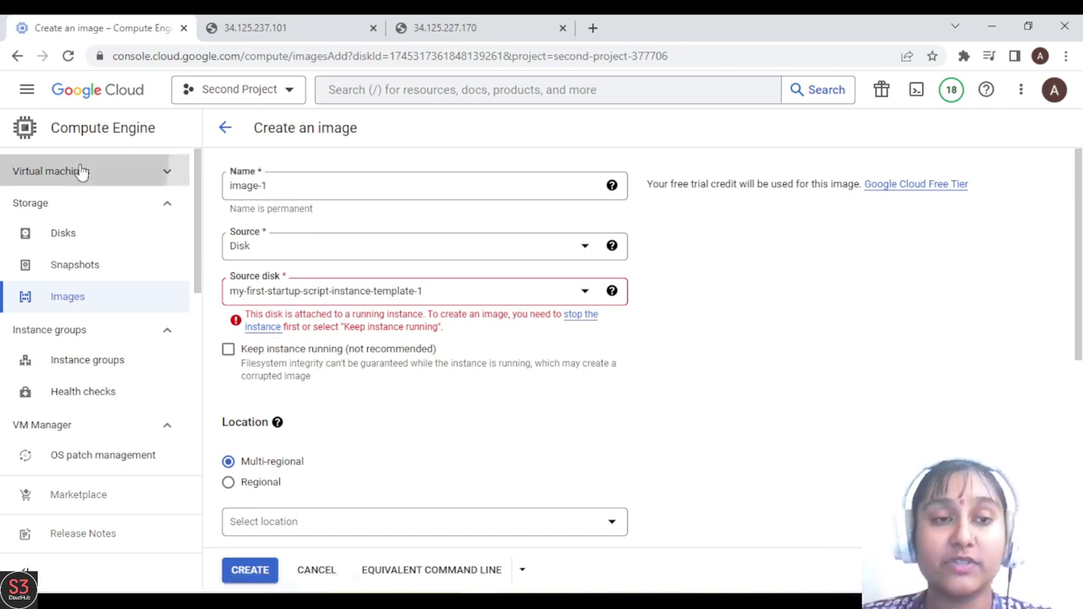
{"action": "left_click", "coordinate": [85, 202]}
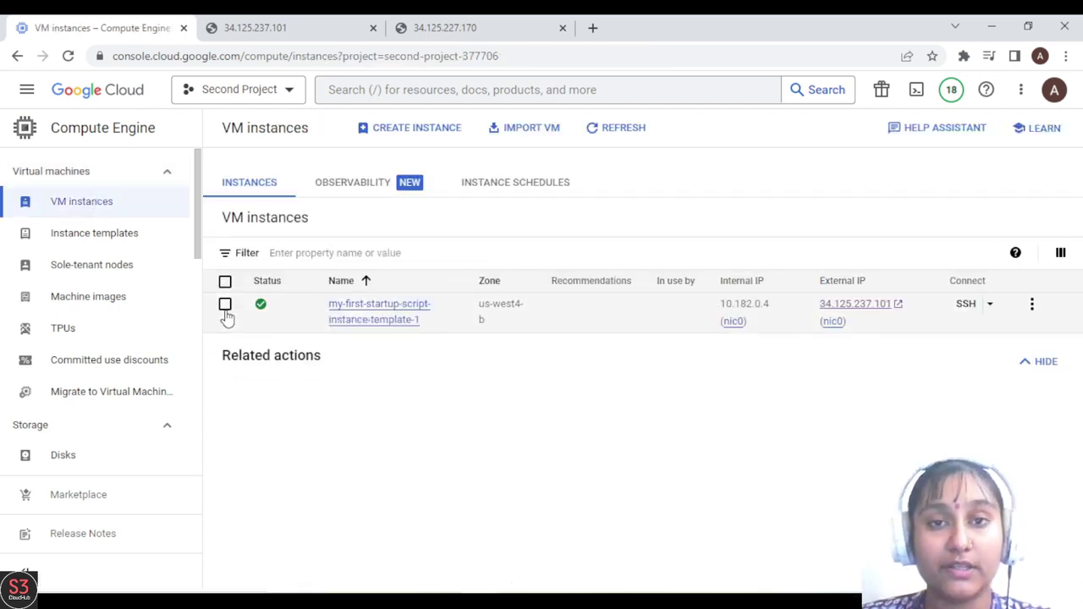
{"action": "left_click", "coordinate": [225, 304]}
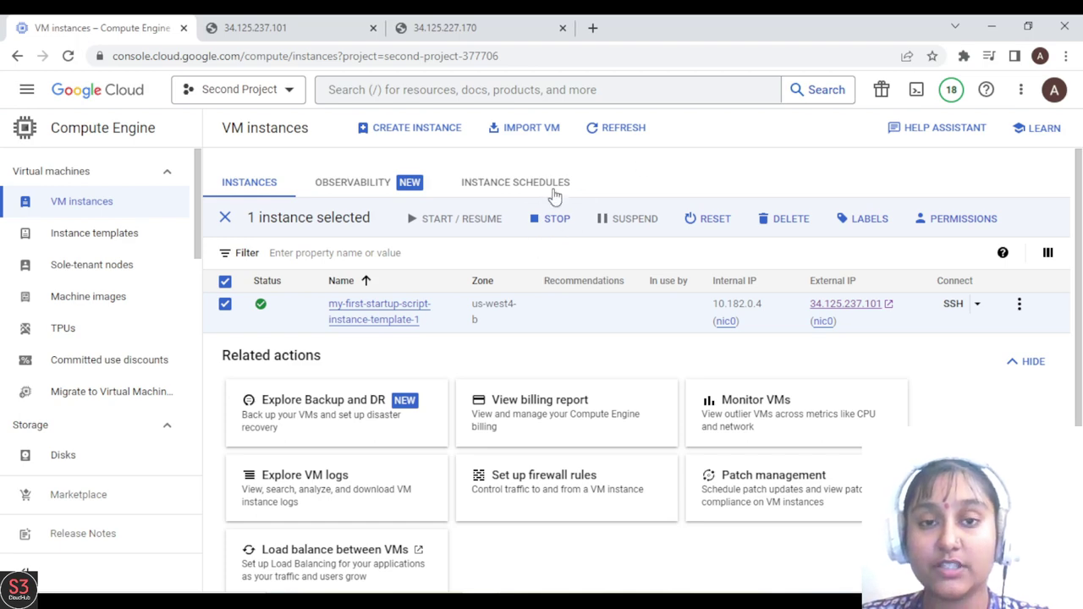
{"action": "left_click", "coordinate": [550, 221]}
{"action": "left_click", "coordinate": [726, 410]}
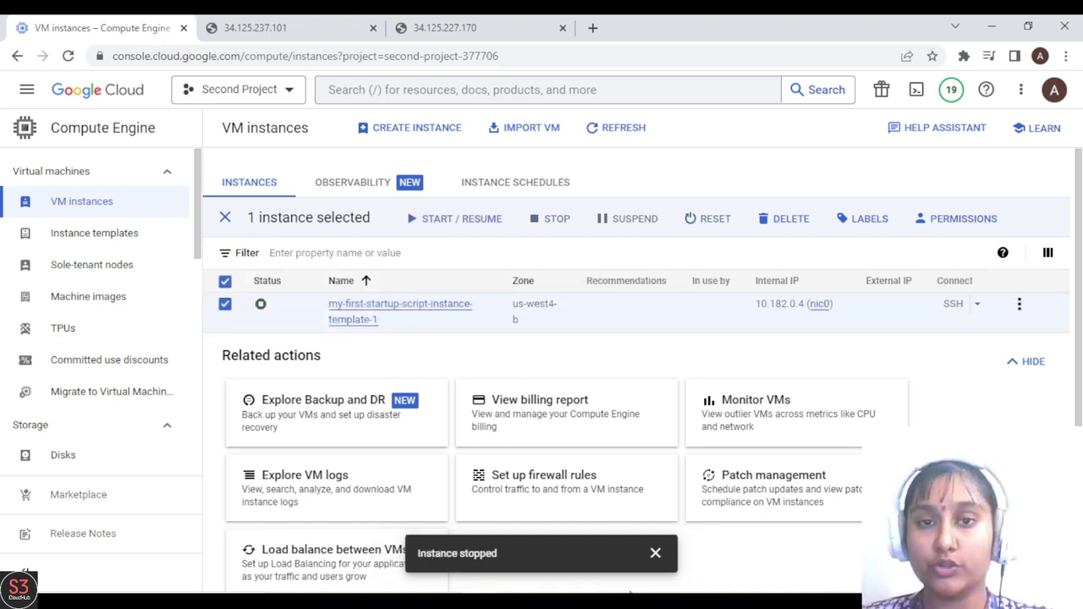
- Start creating an image from the my-first-startup-script-instance-template-1 disk in the Disks list and dismiss the notification
{"action": "left_click", "coordinate": [68, 458]}
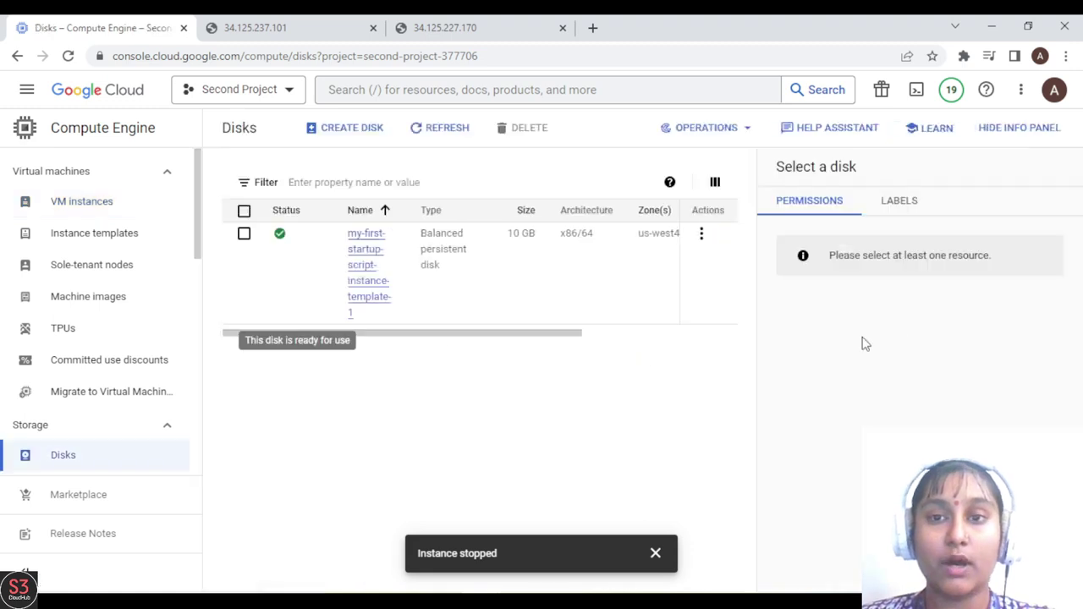
{"action": "left_click", "coordinate": [701, 234]}
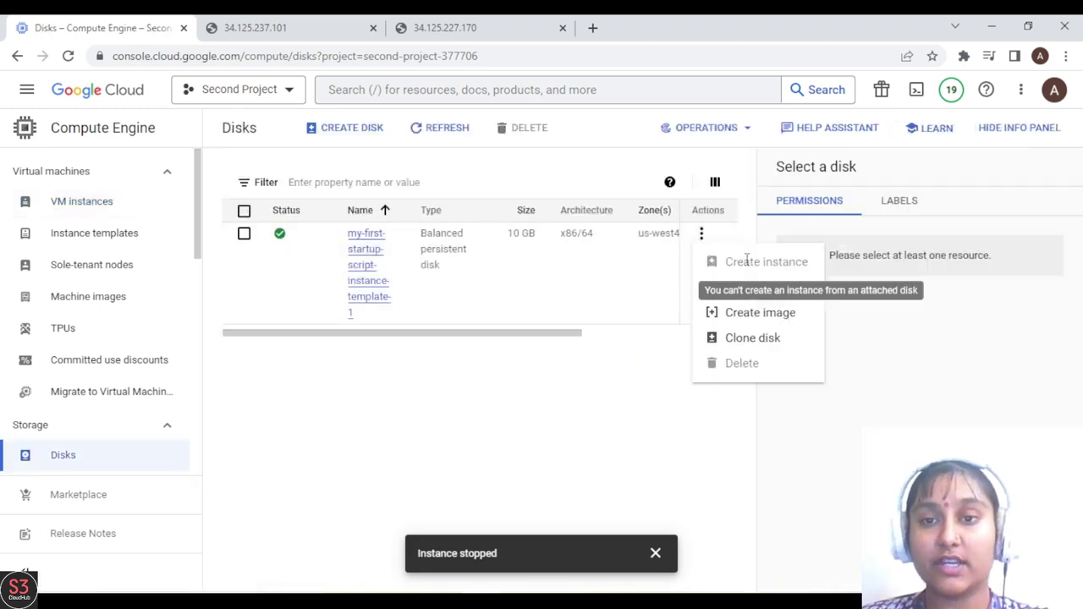
{"action": "left_click", "coordinate": [745, 313]}
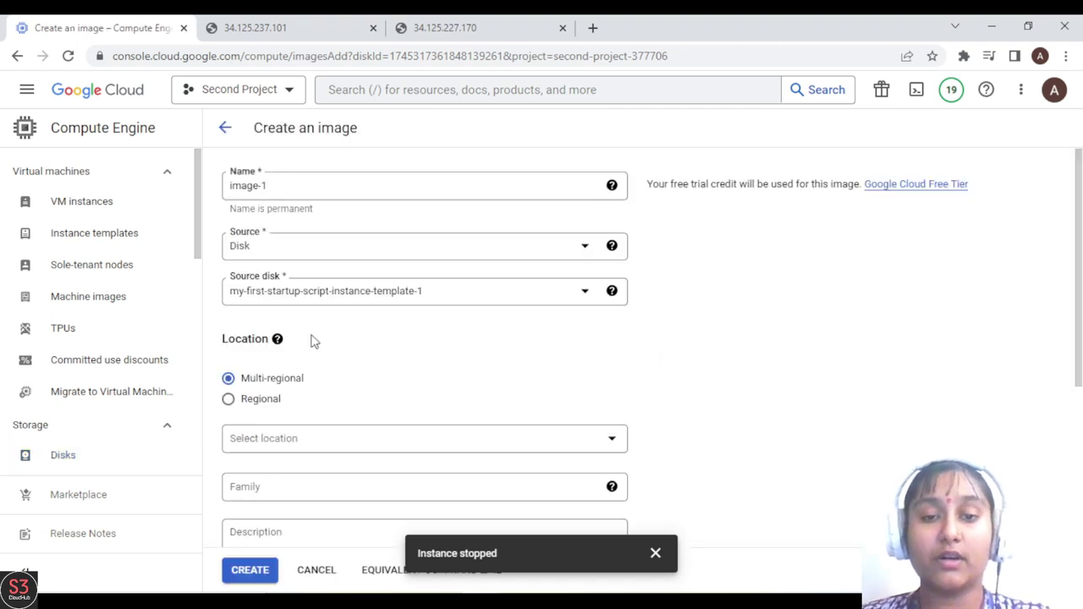
{"action": "left_click", "coordinate": [655, 553]}
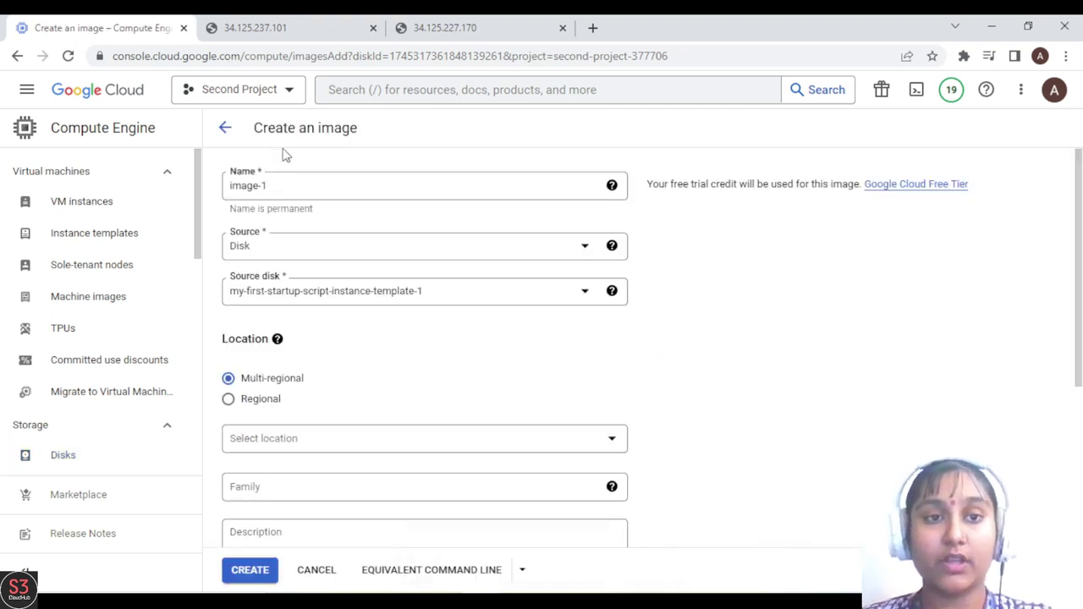
- Name the new image my-first-custom-image-1
{"action": "left_click", "coordinate": [232, 188]}
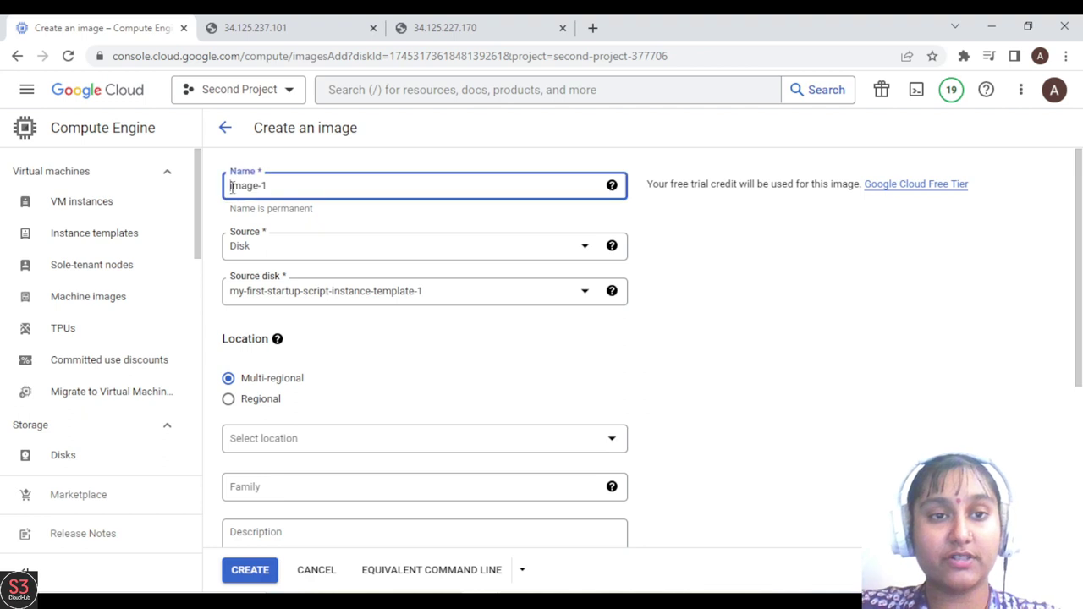
{"action": "type", "text": "my-fi"}
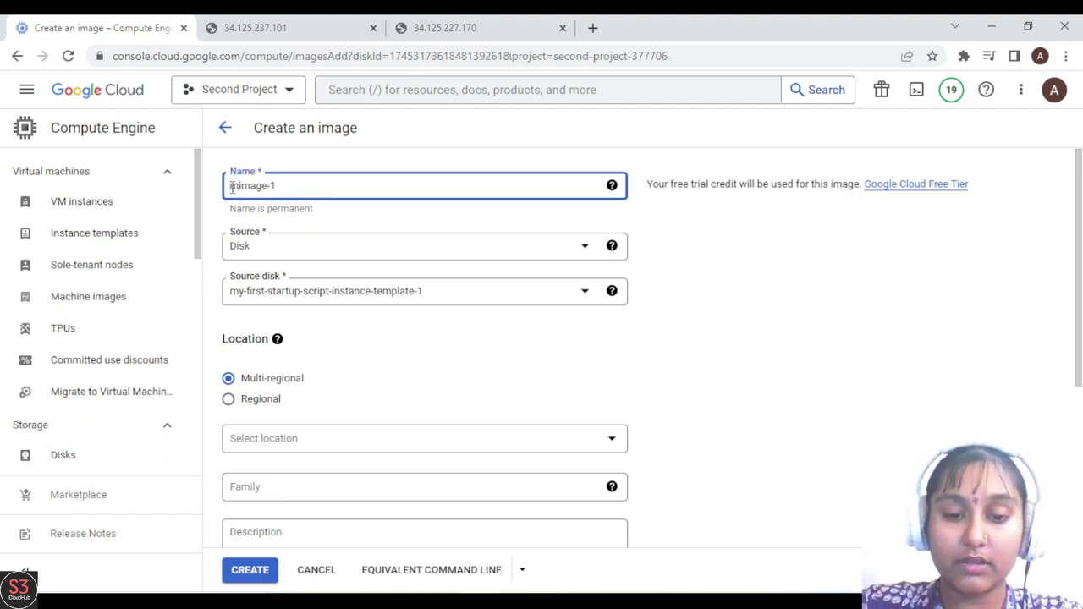
{"action": "type", "text": "rst-custom"}
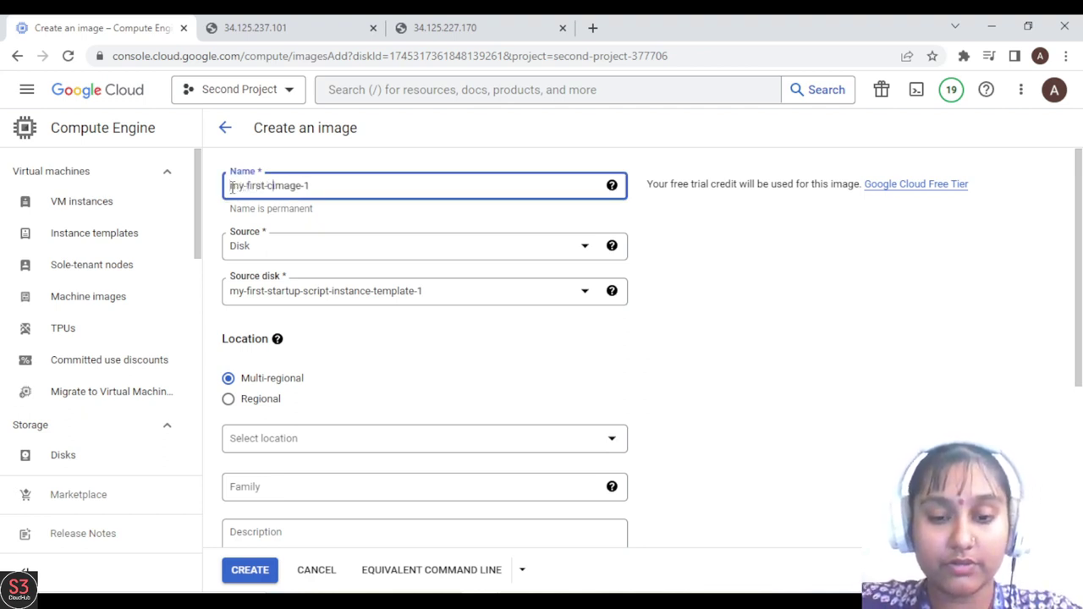
{"action": "type", "text": "-"}
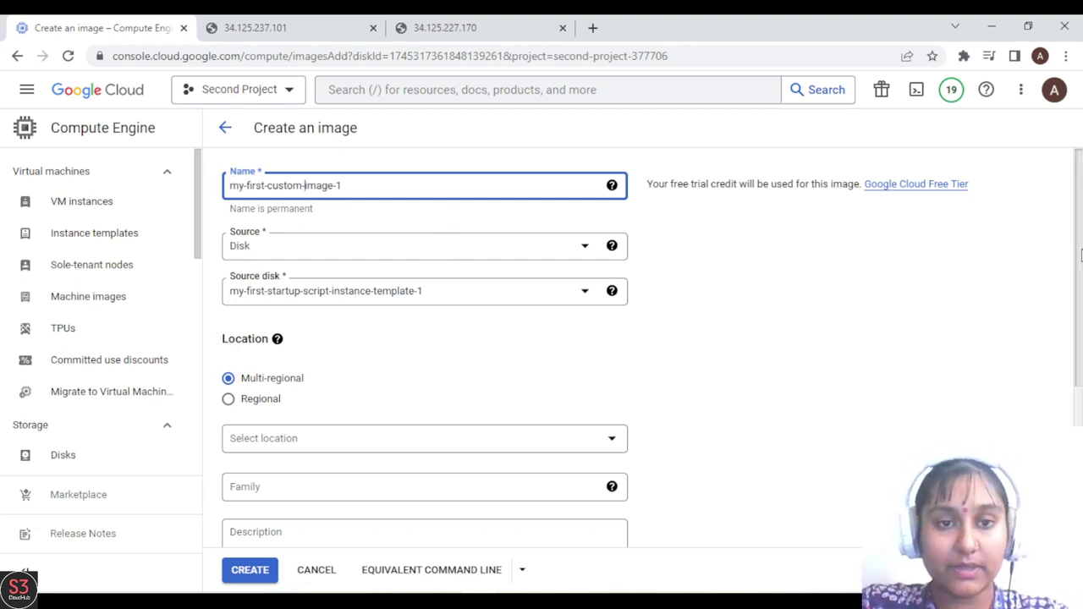
- Review the image's location, family, labels and encryption settings, keep the defaults and create the image
{"action": "scroll", "coordinate": [1081, 252], "scroll_direction": "down", "scroll_amount": 1}
{"action": "scroll", "coordinate": [1082, 240], "scroll_direction": "up", "scroll_amount": 1}
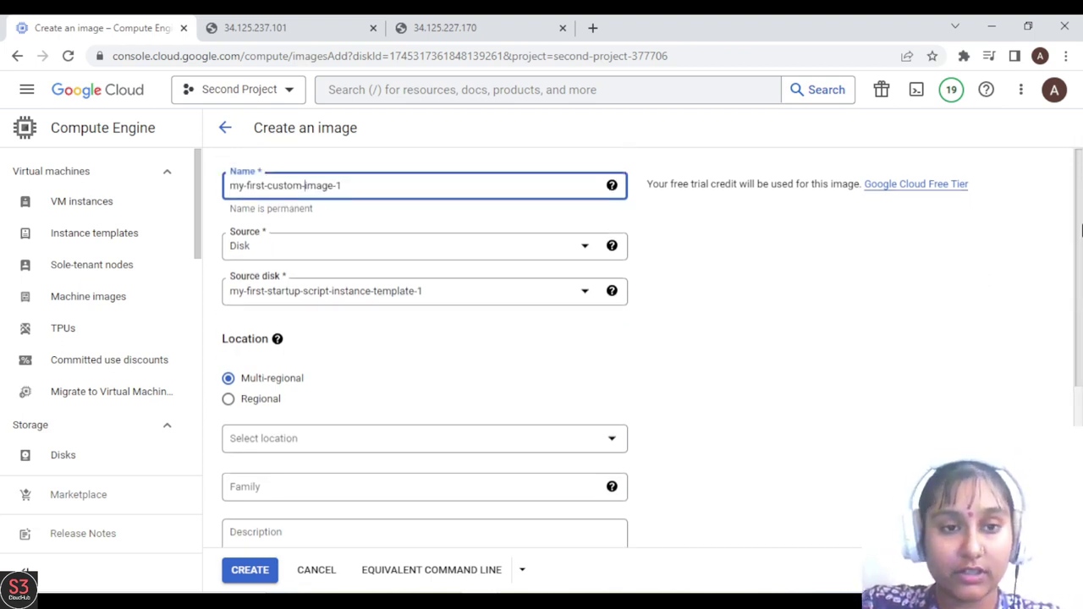
{"action": "scroll", "coordinate": [1081, 226], "scroll_direction": "down", "scroll_amount": 2}
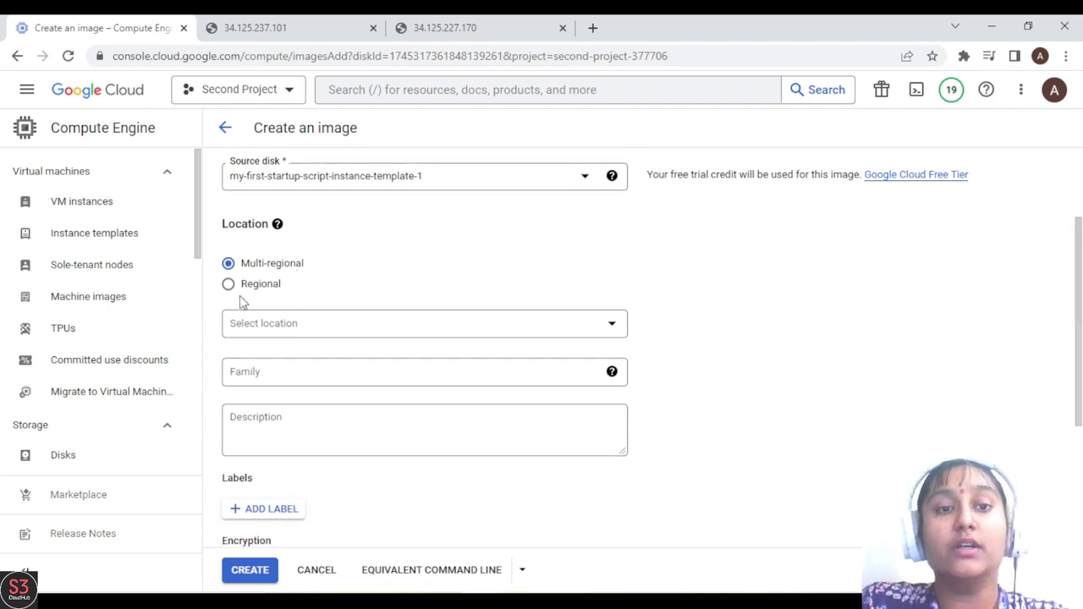
{"action": "mouse_move", "coordinate": [277, 224]}
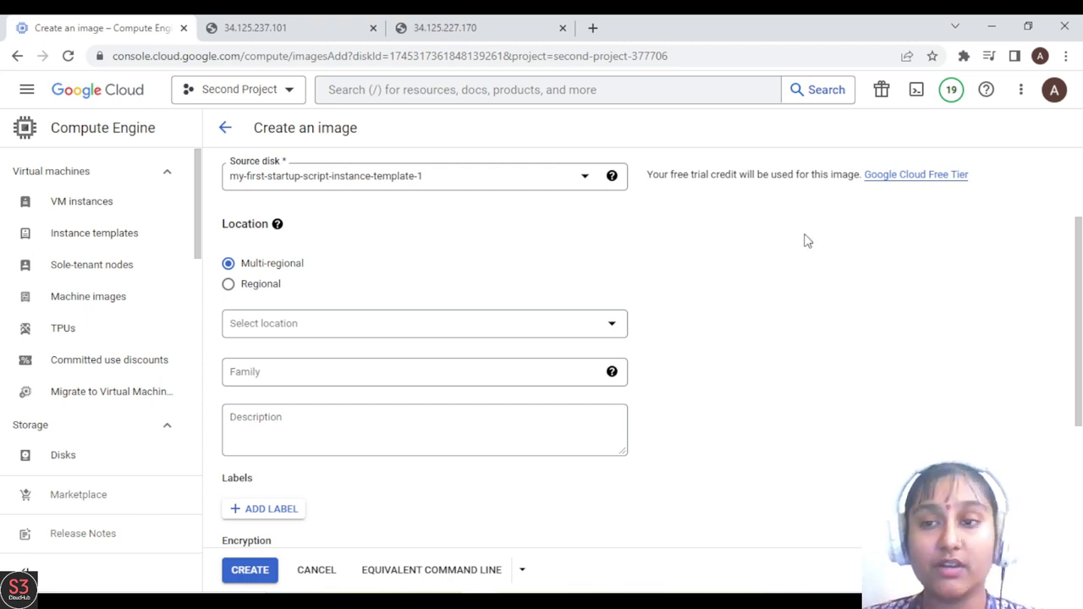
{"action": "scroll", "coordinate": [1081, 326], "scroll_direction": "down", "scroll_amount": 1}
{"action": "left_click_drag", "start_coordinate": [1082, 326], "coordinate": [1072, 415]}
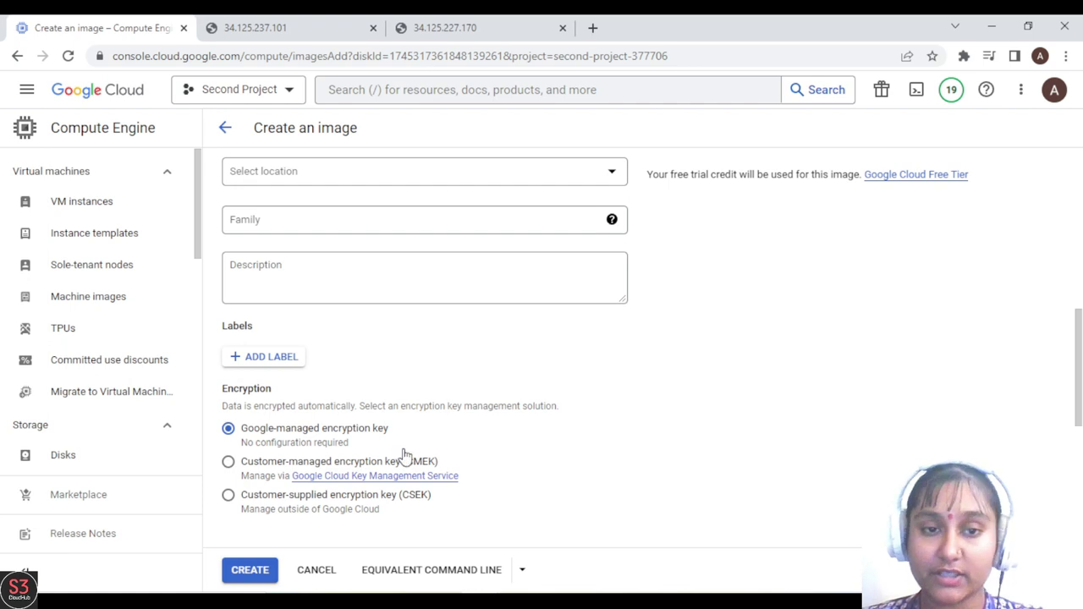
{"action": "left_click_drag", "start_coordinate": [1081, 478], "coordinate": [1082, 318]}
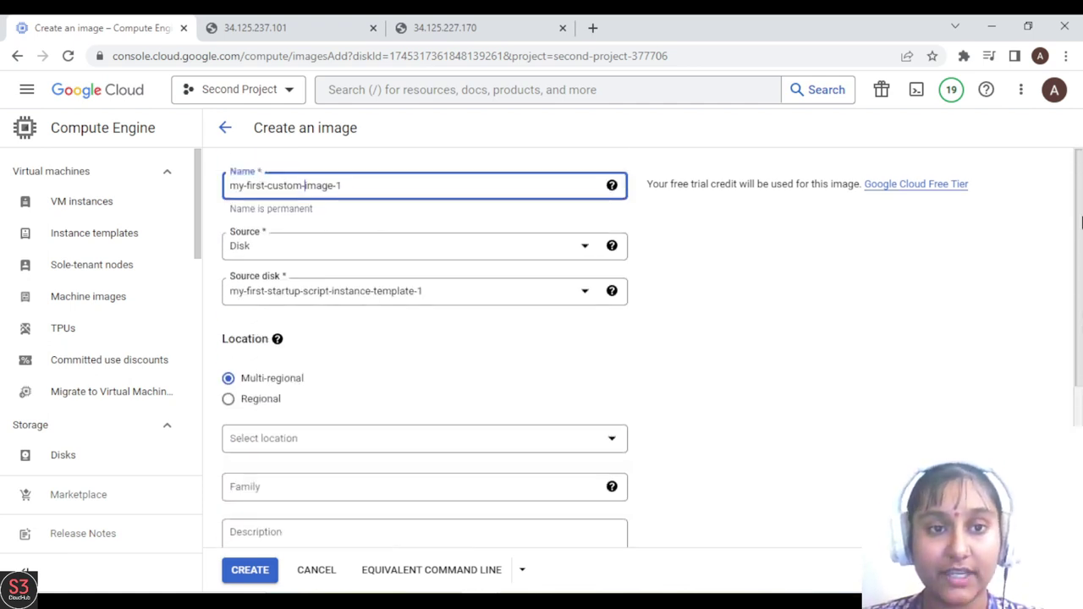
{"action": "scroll", "coordinate": [1053, 399], "scroll_direction": "down", "scroll_amount": 3}
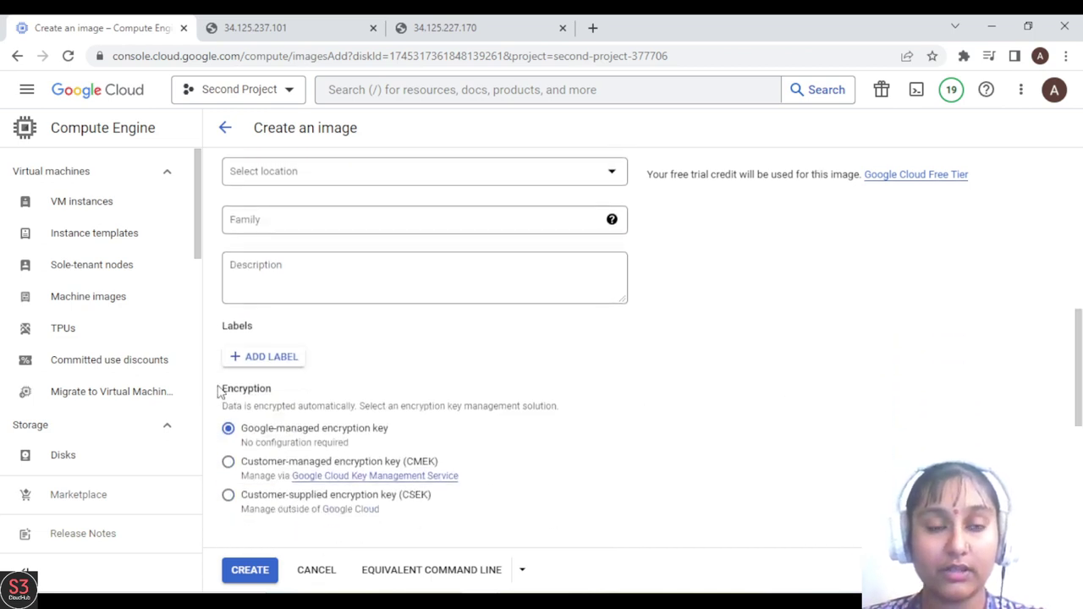
{"action": "left_click", "coordinate": [247, 571]}
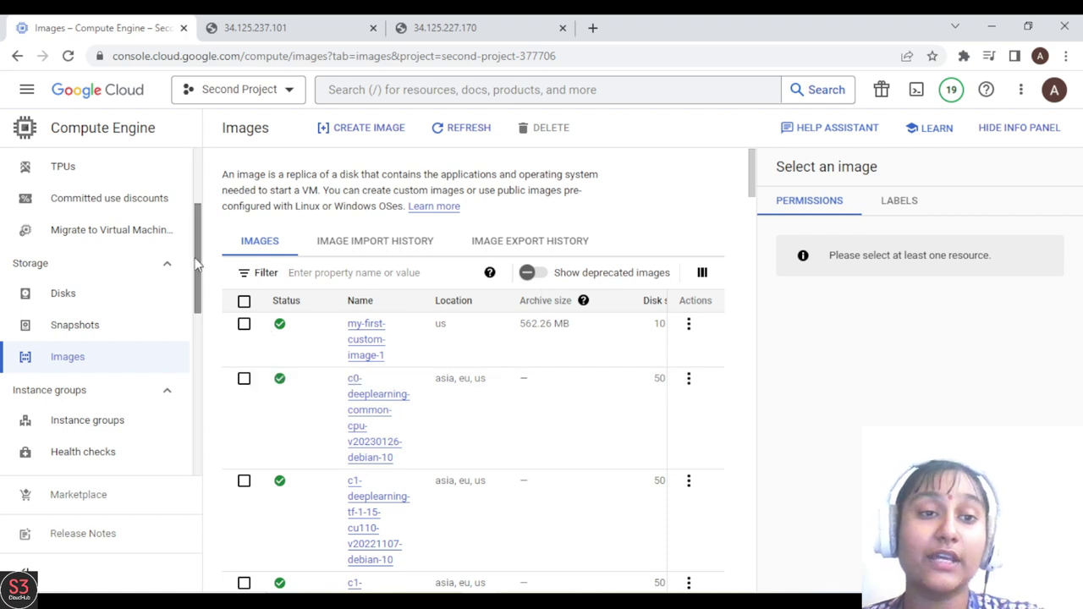
- Open the my-first-startup-script-instance-template-1 instance template and start creating a similar template from it
{"action": "left_click_drag", "start_coordinate": [195, 254], "coordinate": [204, 185]}
{"action": "left_click", "coordinate": [109, 242]}
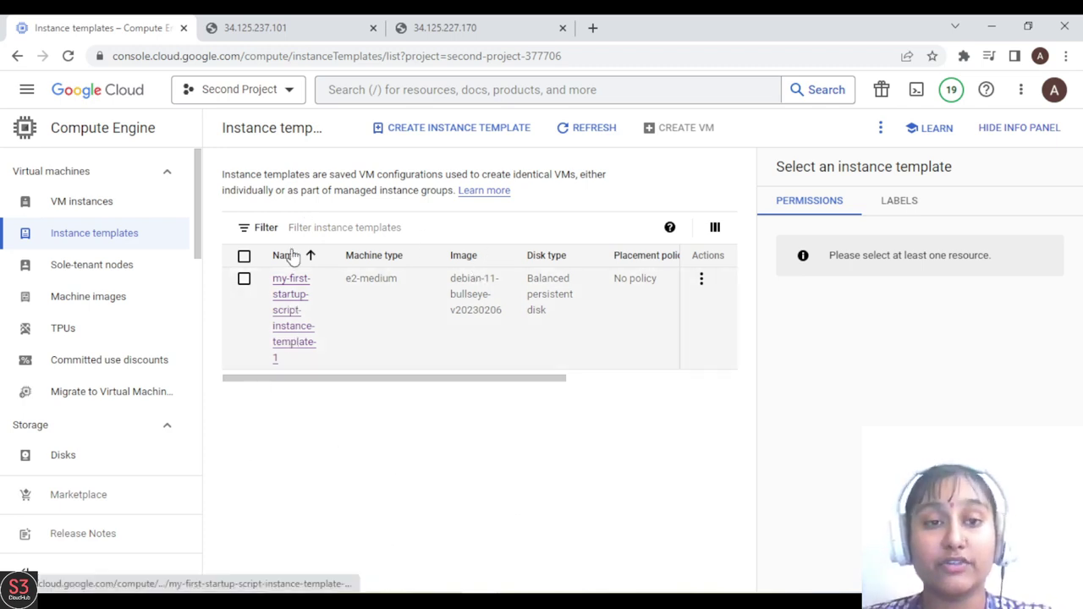
{"action": "left_click", "coordinate": [288, 334]}
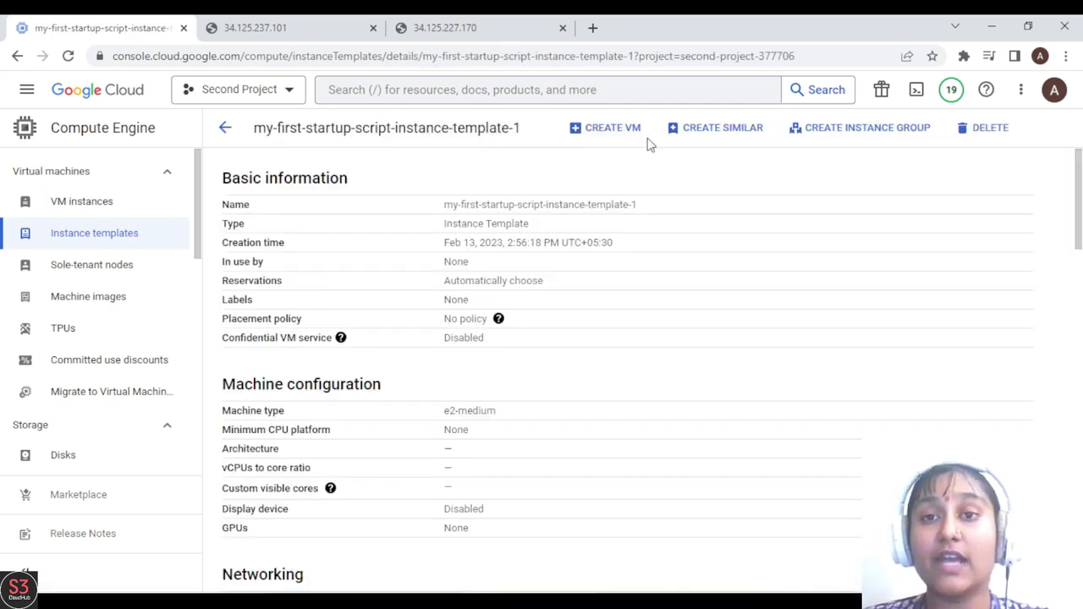
{"action": "left_click", "coordinate": [731, 134]}
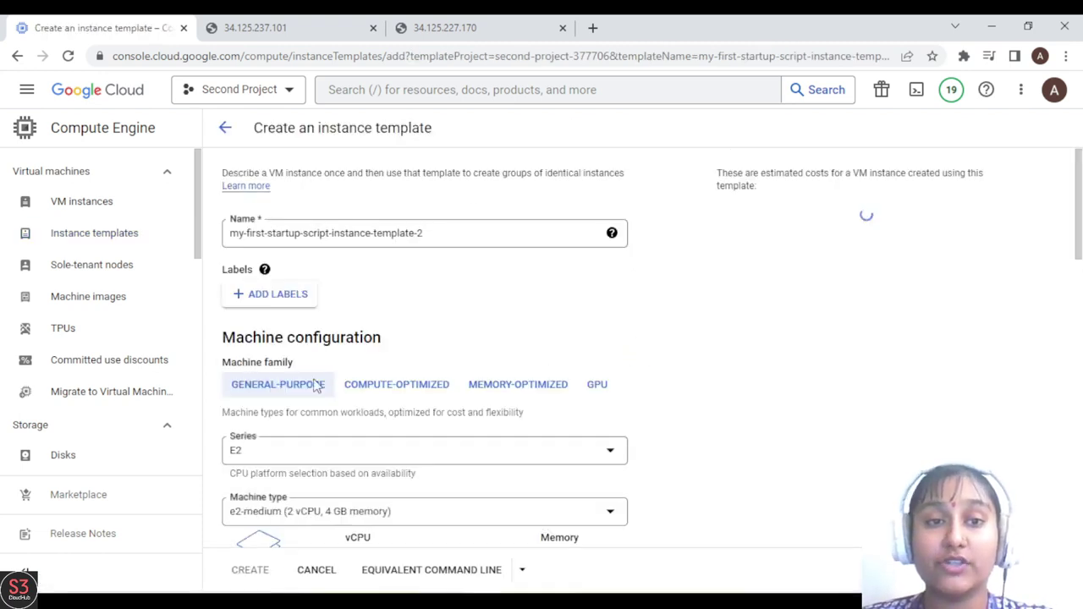
{"action": "left_click", "coordinate": [432, 232]}
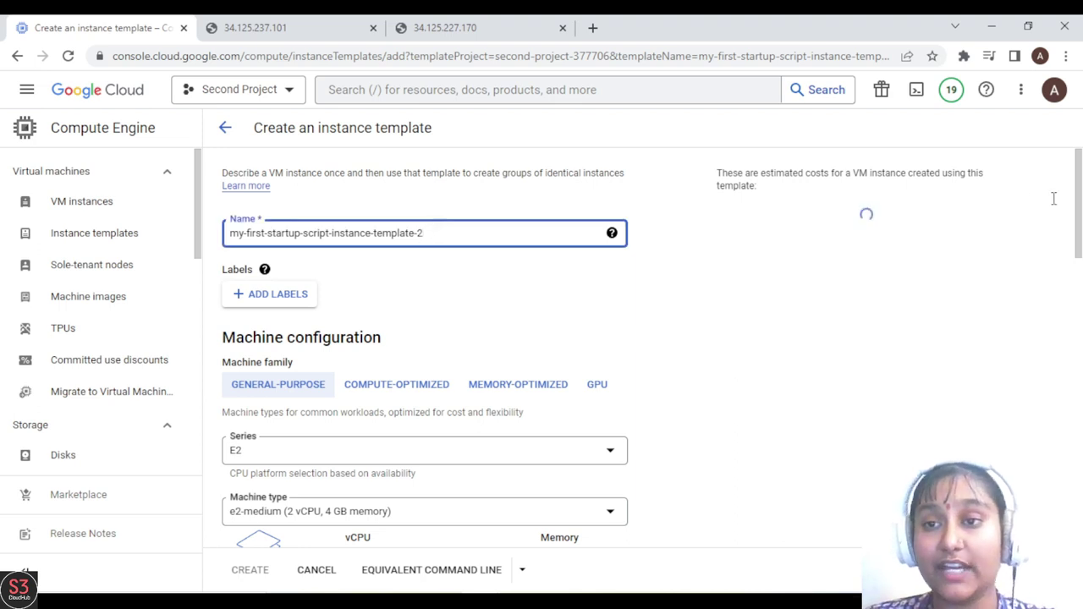
- Change the new template's boot disk to the custom image my-first-custom-image-1
{"action": "left_click_drag", "start_coordinate": [1080, 208], "coordinate": [1058, 386]}
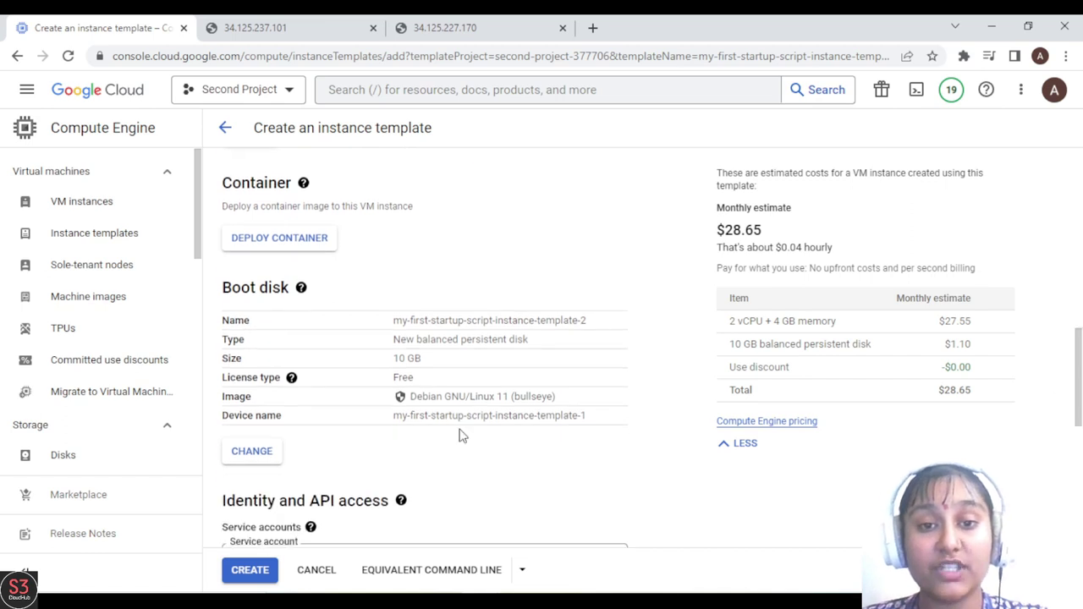
{"action": "mouse_move", "coordinate": [301, 293]}
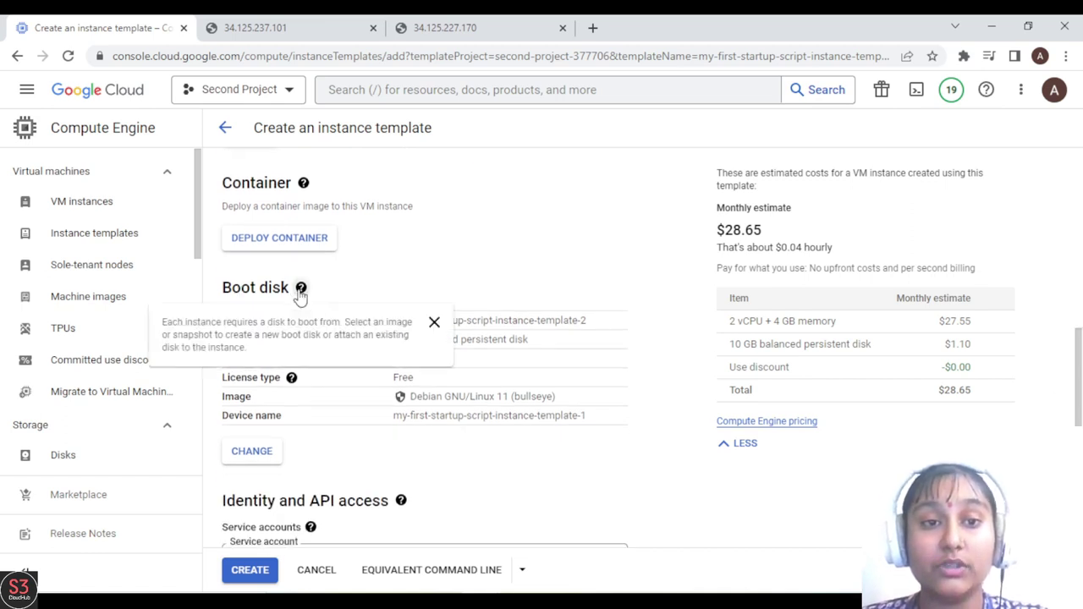
{"action": "left_click", "coordinate": [263, 455]}
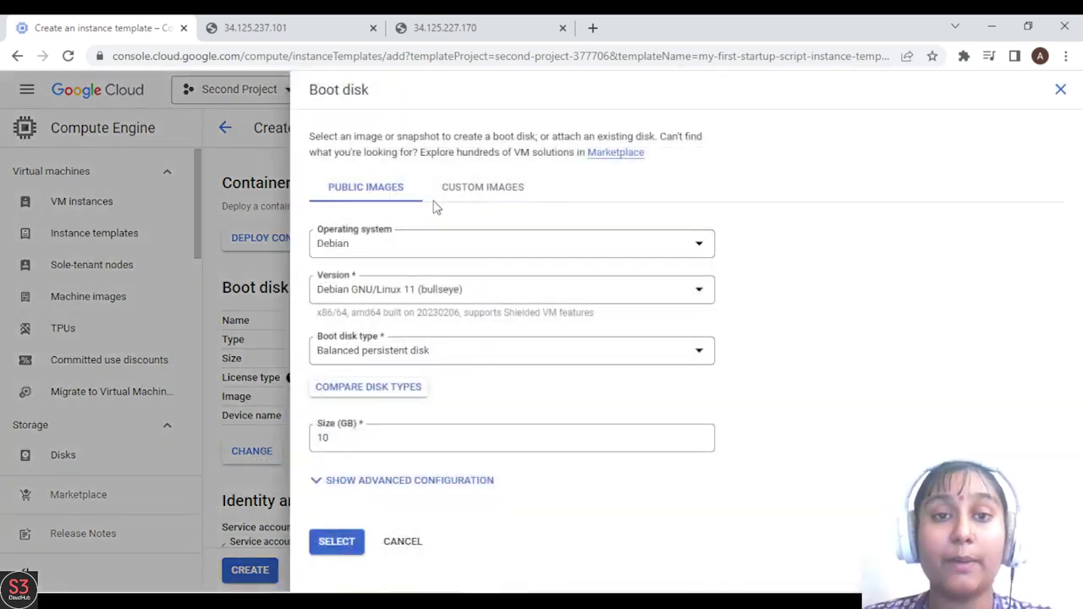
{"action": "left_click", "coordinate": [487, 195]}
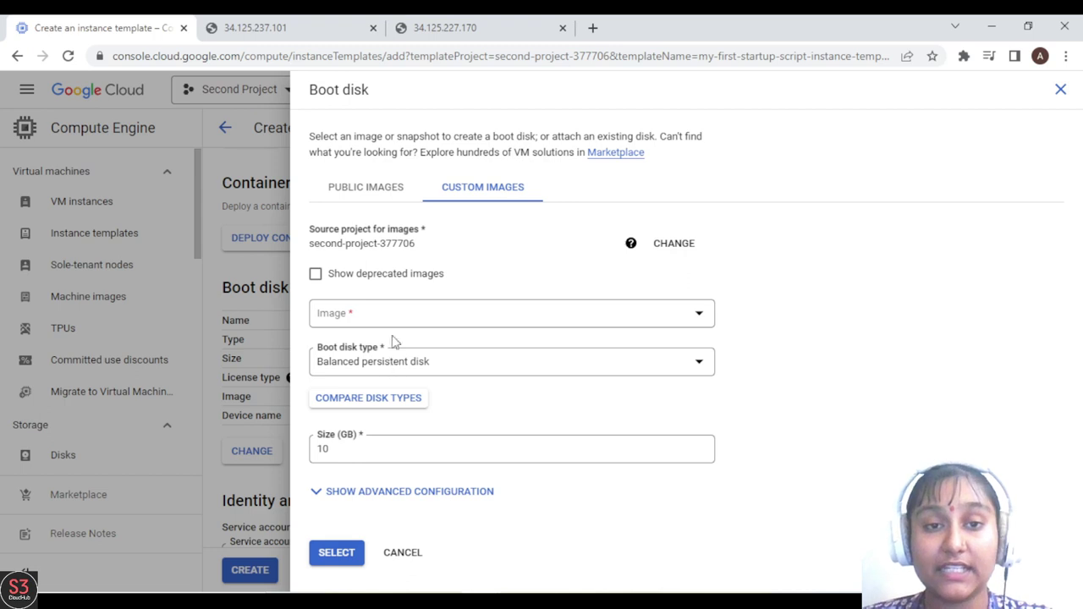
{"action": "left_click", "coordinate": [699, 313]}
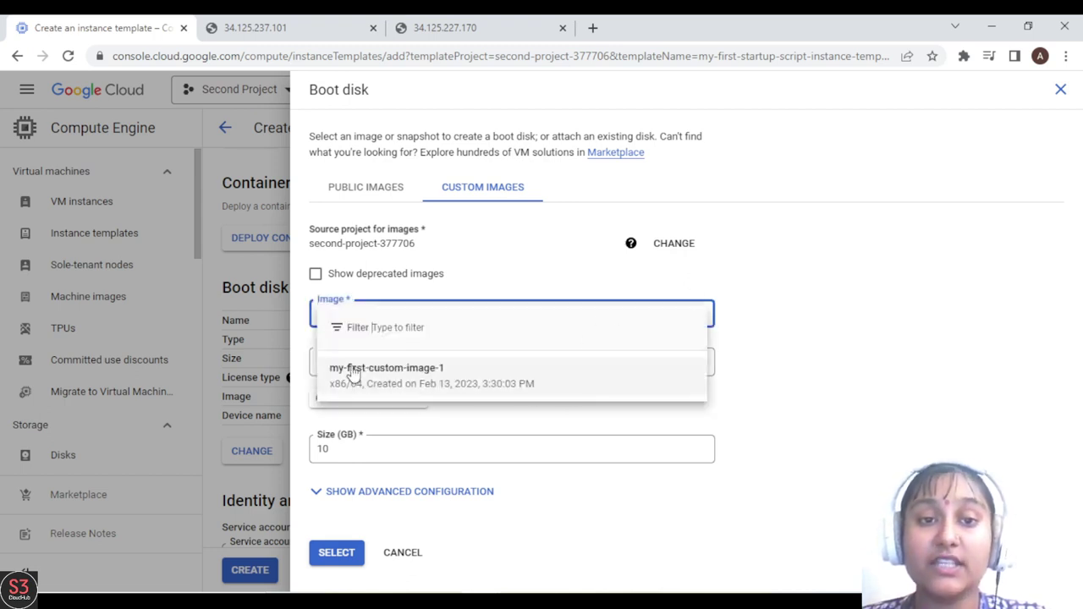
{"action": "left_click", "coordinate": [480, 389]}
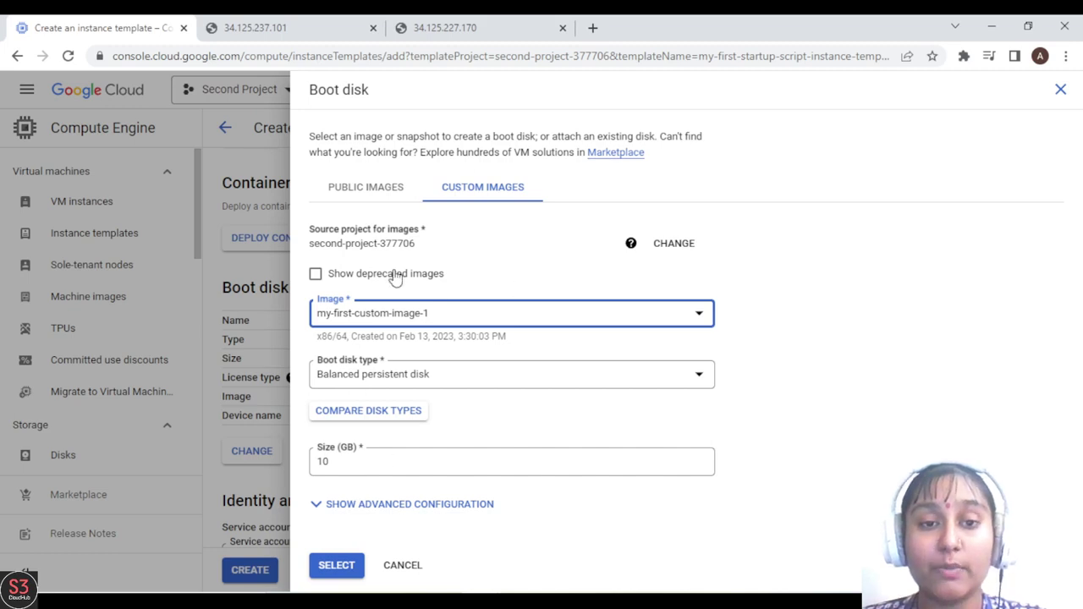
{"action": "left_click", "coordinate": [343, 568]}
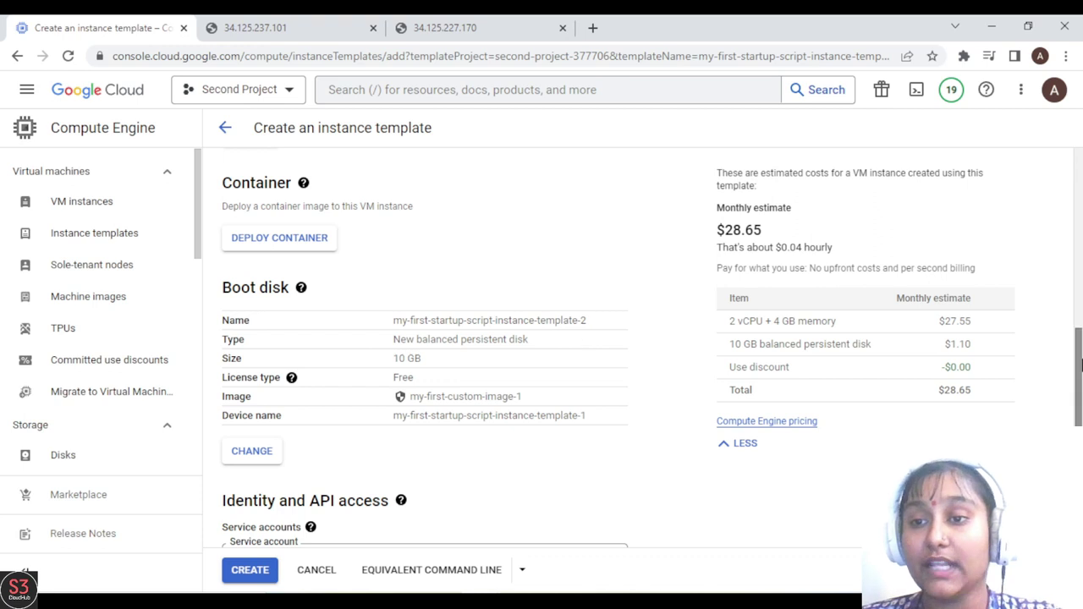
- Expand the Management section in the template's advanced options to reach the startup script, keeping the access and firewall settings
{"action": "scroll", "coordinate": [364, 307], "scroll_direction": "down", "scroll_amount": 5}
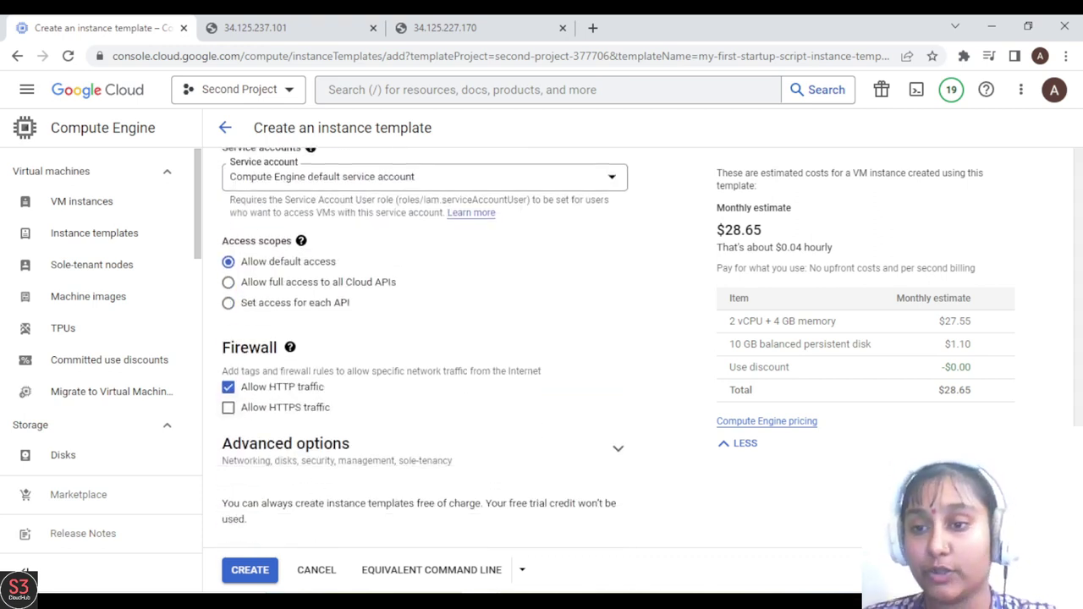
{"action": "scroll", "coordinate": [424, 348], "scroll_direction": "up", "scroll_amount": 1}
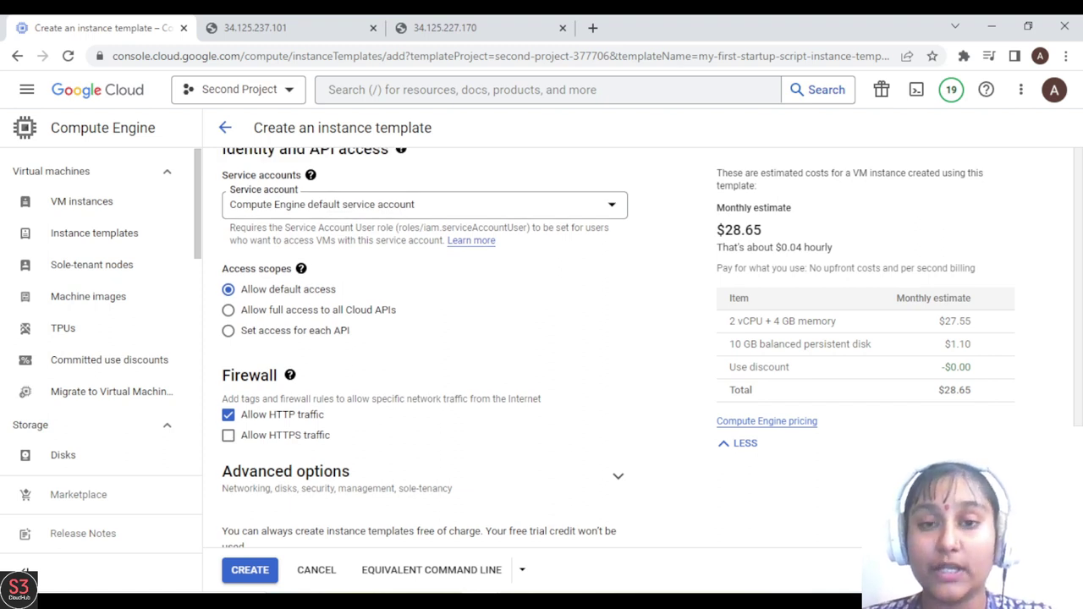
{"action": "scroll", "coordinate": [424, 348], "scroll_direction": "up", "scroll_amount": 1}
{"action": "scroll", "coordinate": [424, 347], "scroll_direction": "down", "scroll_amount": 2}
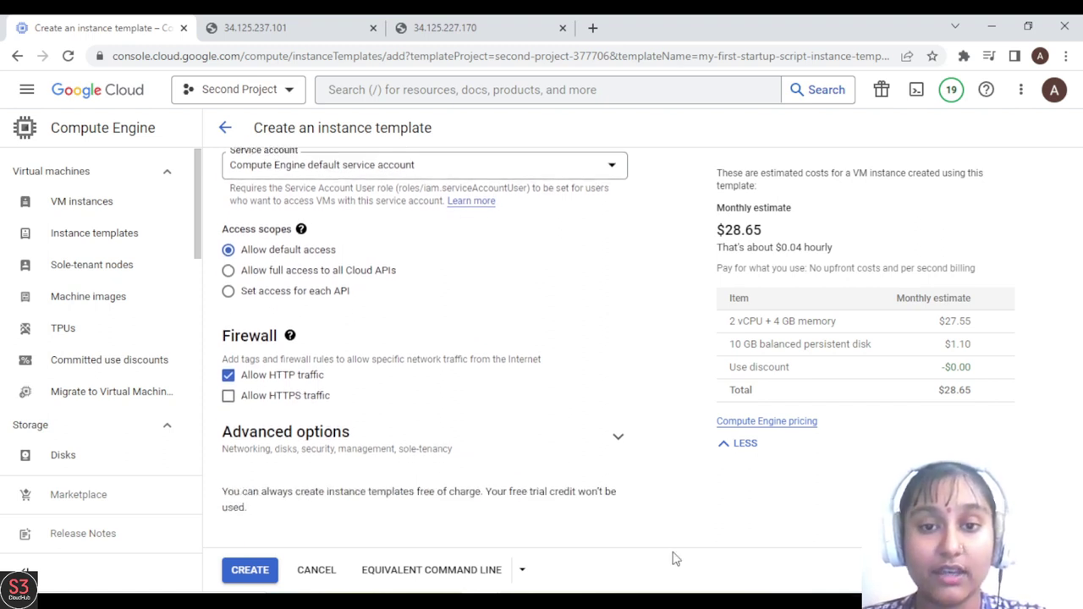
{"action": "left_click", "coordinate": [619, 440]}
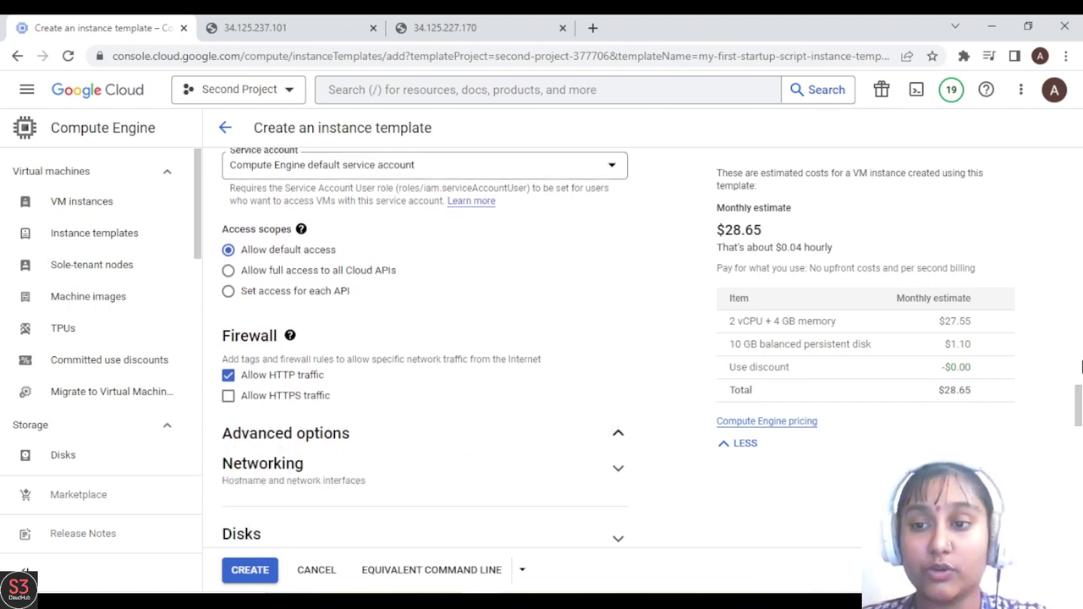
{"action": "scroll", "coordinate": [424, 348], "scroll_direction": "down", "scroll_amount": 4}
{"action": "scroll", "coordinate": [615, 385], "scroll_direction": "down", "scroll_amount": 4}
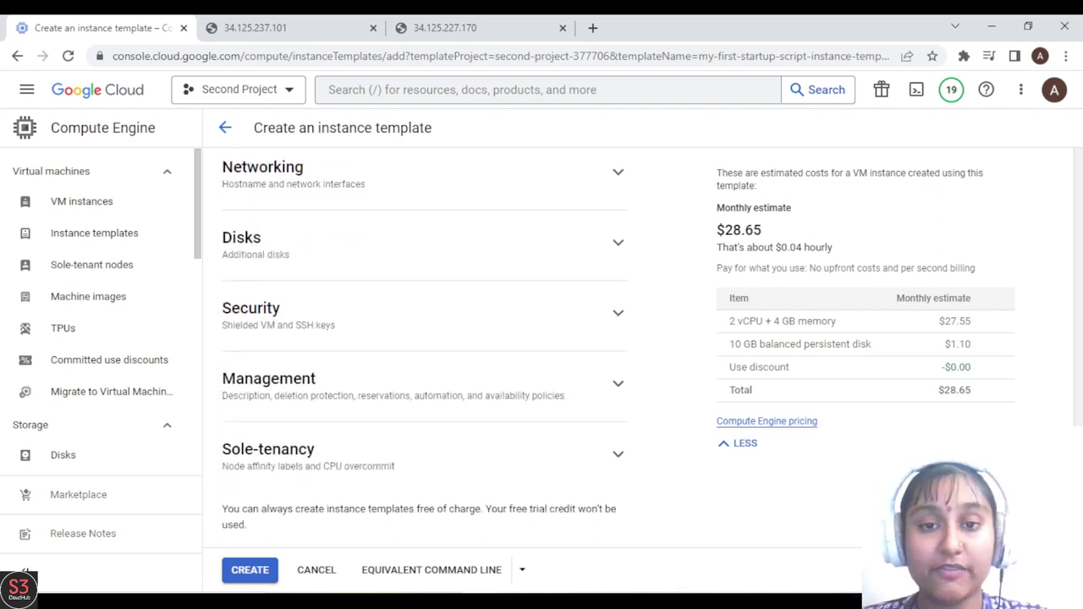
{"action": "left_click", "coordinate": [619, 385]}
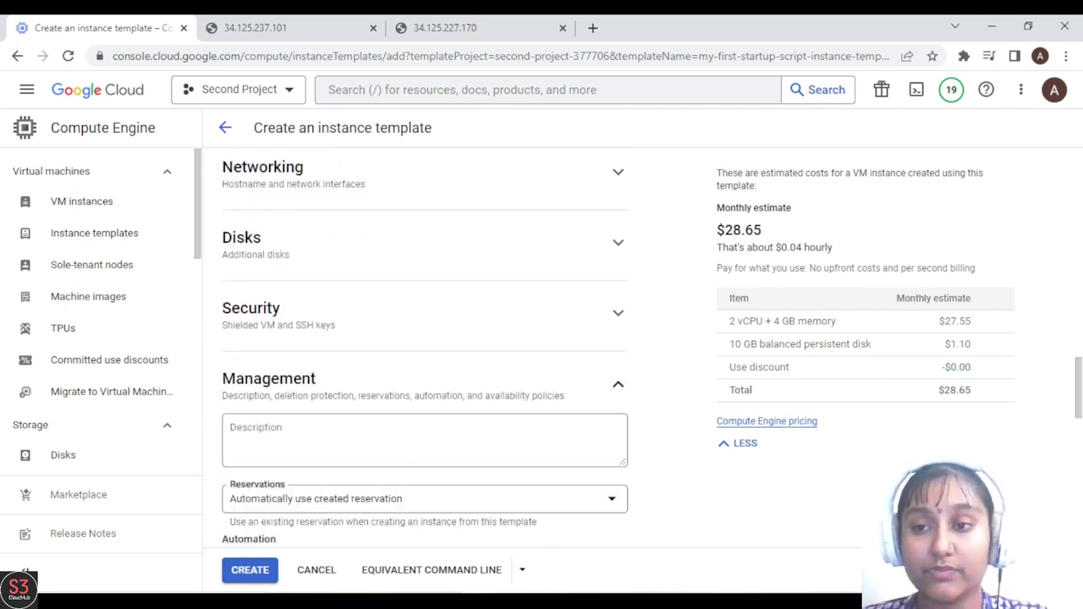
{"action": "scroll", "coordinate": [1080, 408], "scroll_direction": "down", "scroll_amount": 1}
{"action": "scroll", "coordinate": [1080, 408], "scroll_direction": "down", "scroll_amount": 5}
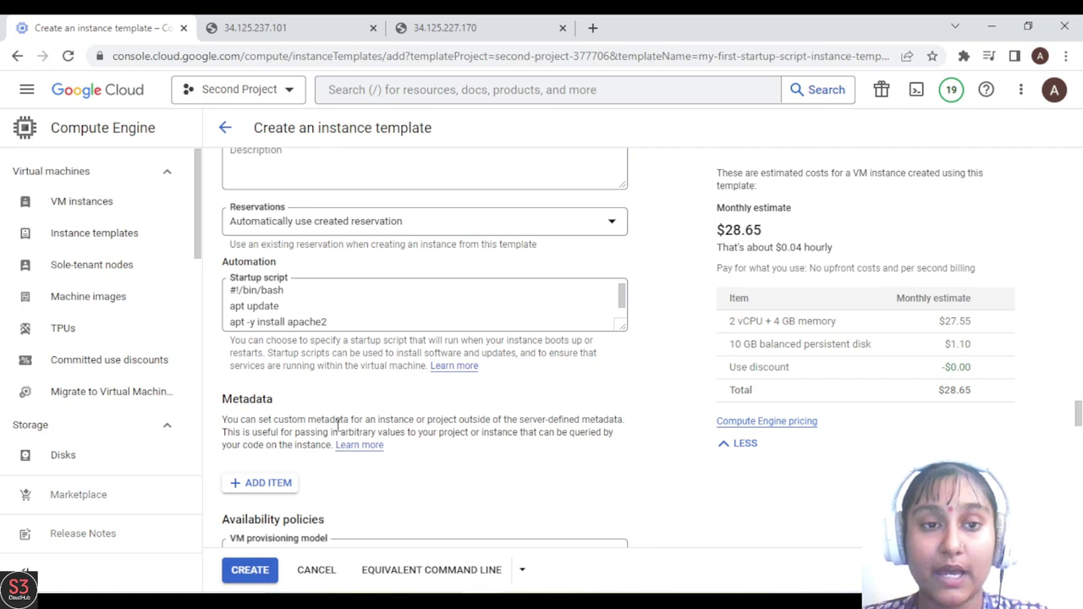
- Remove the apt update and apt -y install apache2 lines from the startup script, keeping the echo and service apache2 start lines
{"action": "left_click", "coordinate": [620, 303]}
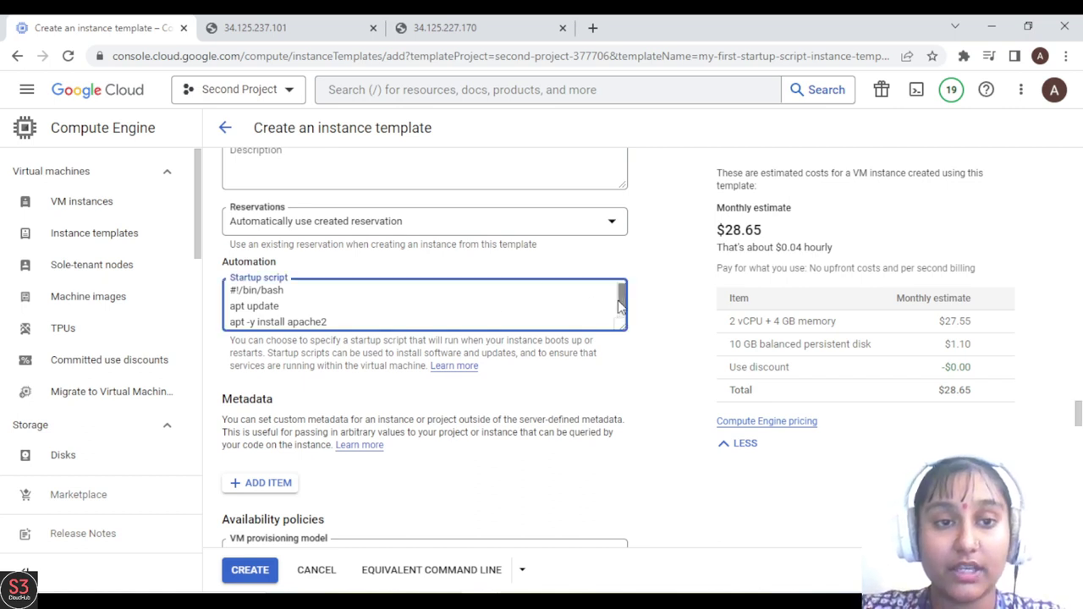
{"action": "mouse_move", "coordinate": [230, 307]}
{"action": "left_mouse_down"}
{"action": "mouse_move", "coordinate": [292, 330]}
{"action": "mouse_move", "coordinate": [336, 310]}
{"action": "mouse_move", "coordinate": [230, 289]}
{"action": "mouse_move", "coordinate": [230, 306]}
{"action": "left_mouse_up"}
{"action": "left_click", "coordinate": [336, 309]}
{"action": "key", "text": "BackSpace"}
{"action": "type", "text": "echo \"Hello World from  $(hostname) $(hostname -i)\" > /var/www/html/index.html"}
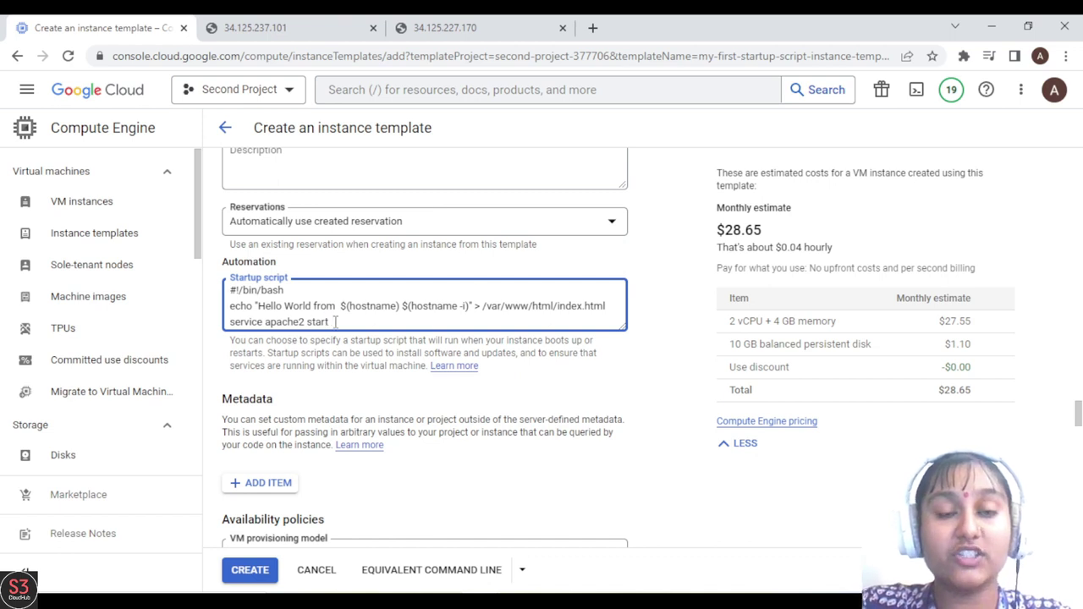
- Check the script's service apache2 start line, keep the remaining settings and create the instance template
{"action": "left_click_drag", "start_coordinate": [328, 322], "coordinate": [240, 323]}
{"action": "left_click", "coordinate": [233, 322]}
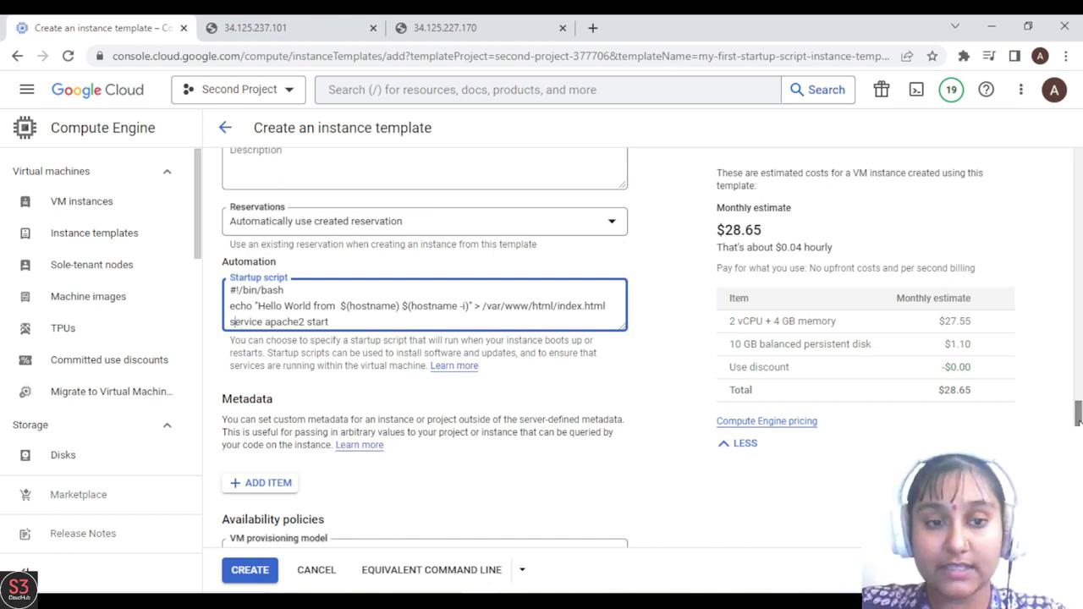
{"action": "left_click_drag", "start_coordinate": [1080, 423], "coordinate": [1080, 424]}
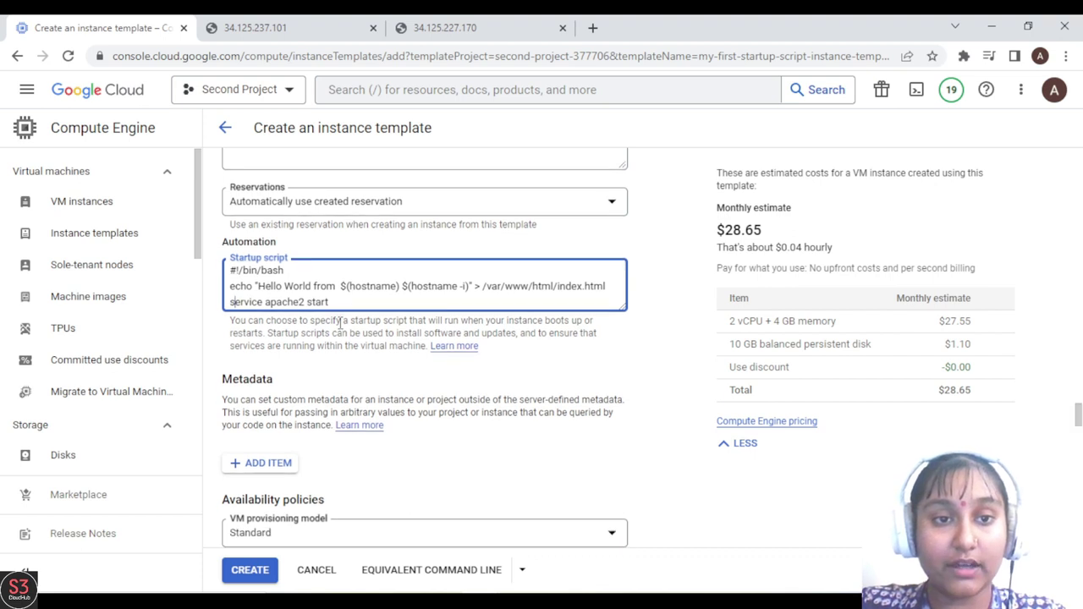
{"action": "scroll", "coordinate": [1079, 415], "scroll_direction": "down", "scroll_amount": 6}
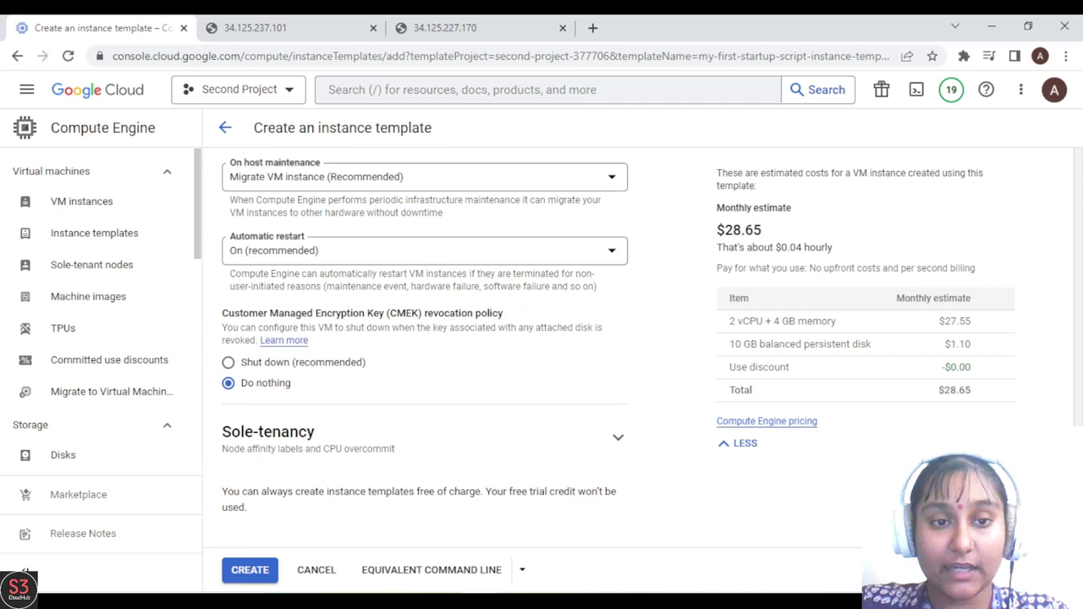
{"action": "left_click", "coordinate": [248, 571]}
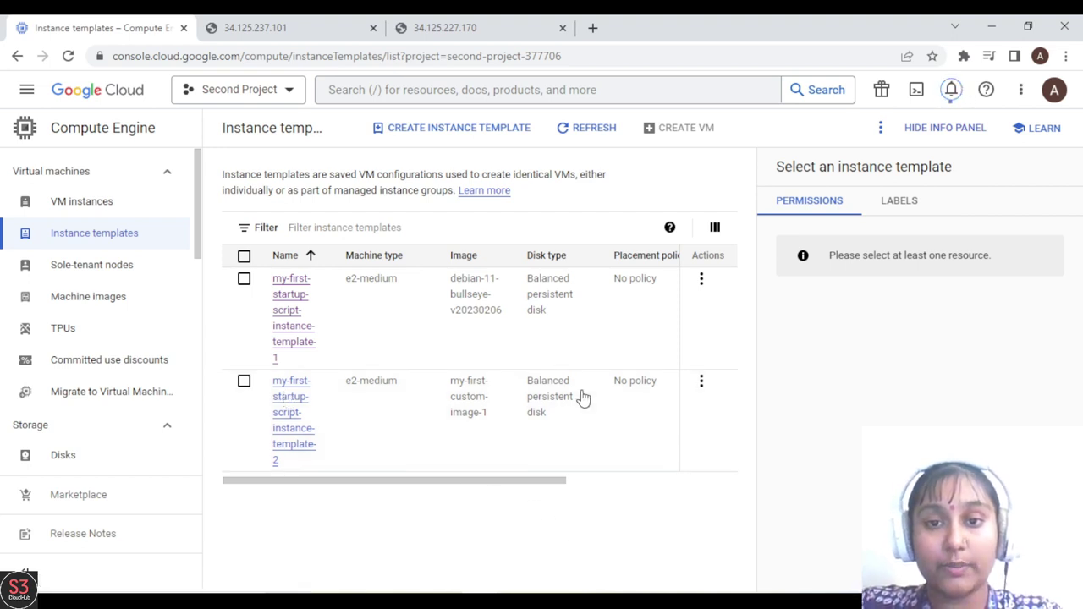
- Start creating a VM from my-first-startup-script-instance-template-2 and check which image its boot disk uses
{"action": "left_click", "coordinate": [701, 385]}
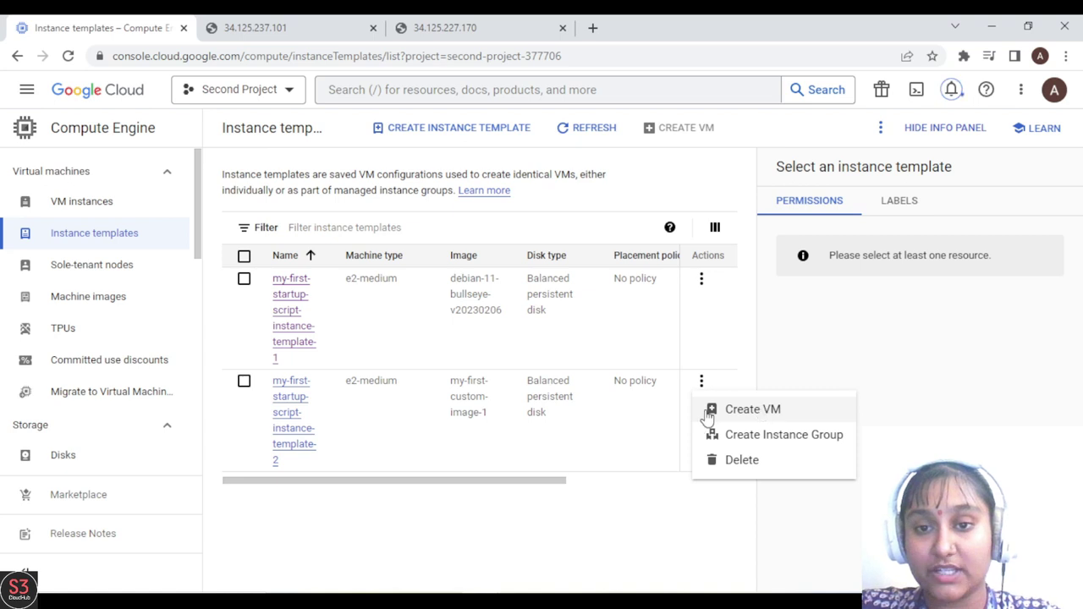
{"action": "left_click", "coordinate": [759, 415]}
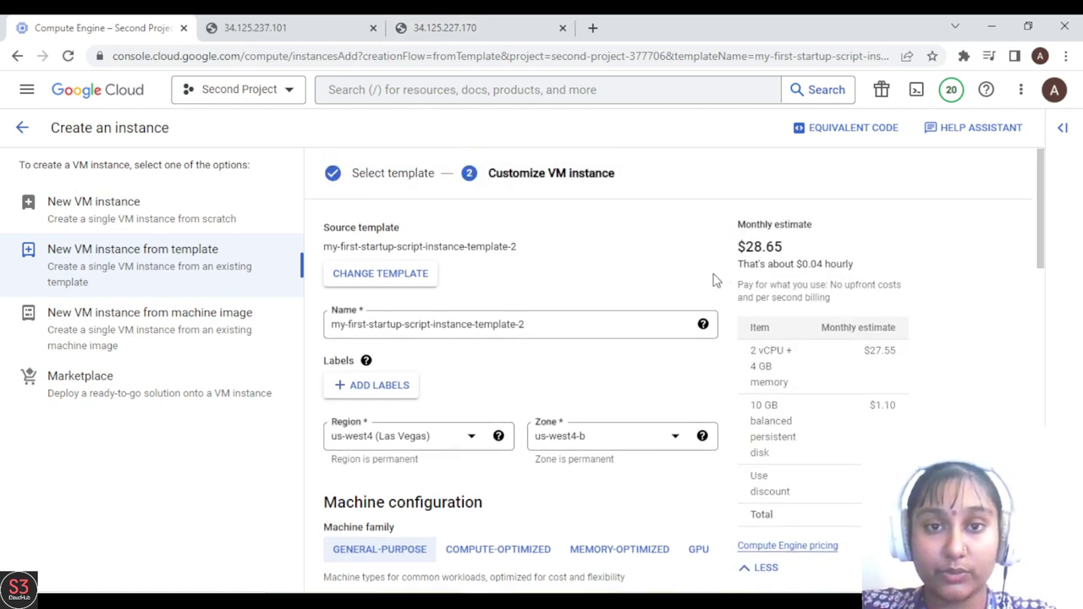
{"action": "left_click_drag", "start_coordinate": [1034, 234], "coordinate": [1036, 280]}
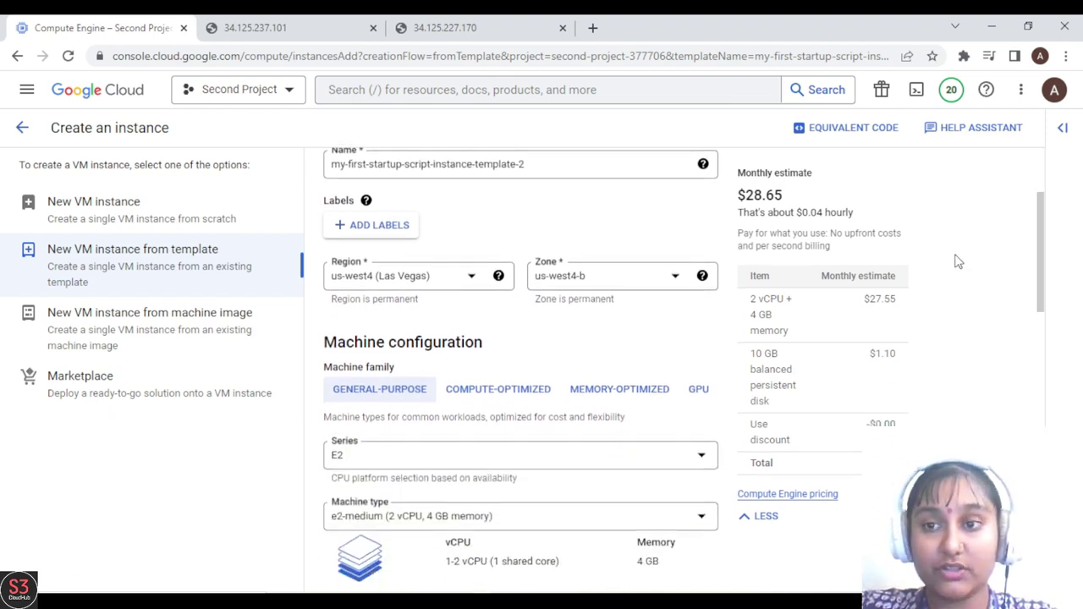
{"action": "left_click_drag", "start_coordinate": [1038, 288], "coordinate": [1025, 425]}
{"action": "scroll", "coordinate": [696, 365], "scroll_direction": "down", "scroll_amount": 2}
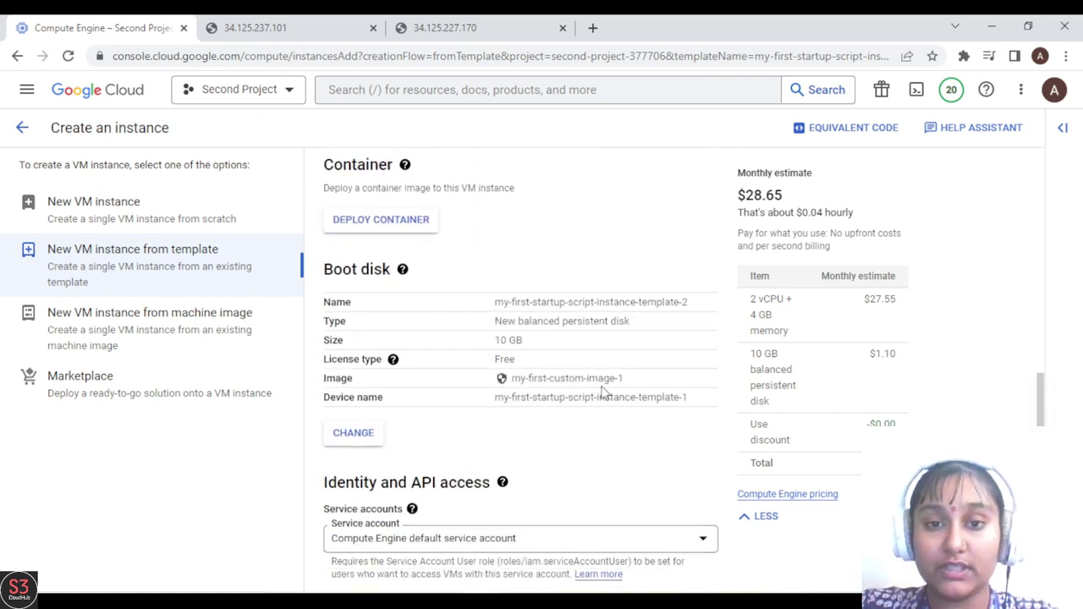
{"action": "left_click_drag", "start_coordinate": [624, 378], "coordinate": [512, 378]}
{"action": "left_click", "coordinate": [590, 446]}
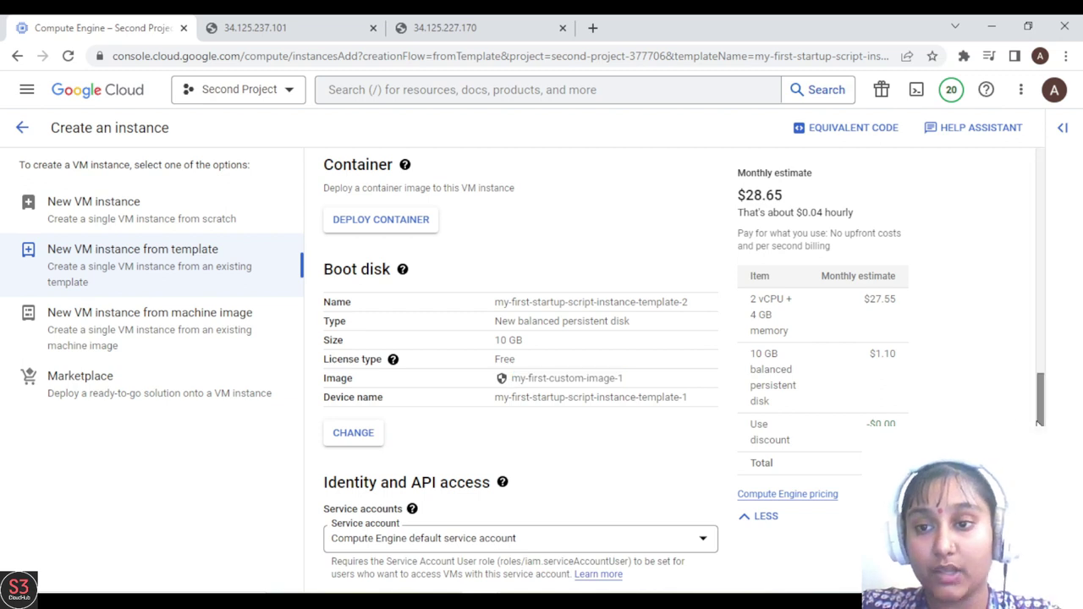
- Examine the startup script under Management in the new VM's advanced options
{"action": "scroll", "coordinate": [1039, 413], "scroll_direction": "down", "scroll_amount": 2}
{"action": "scroll", "coordinate": [1040, 413], "scroll_direction": "down", "scroll_amount": 3}
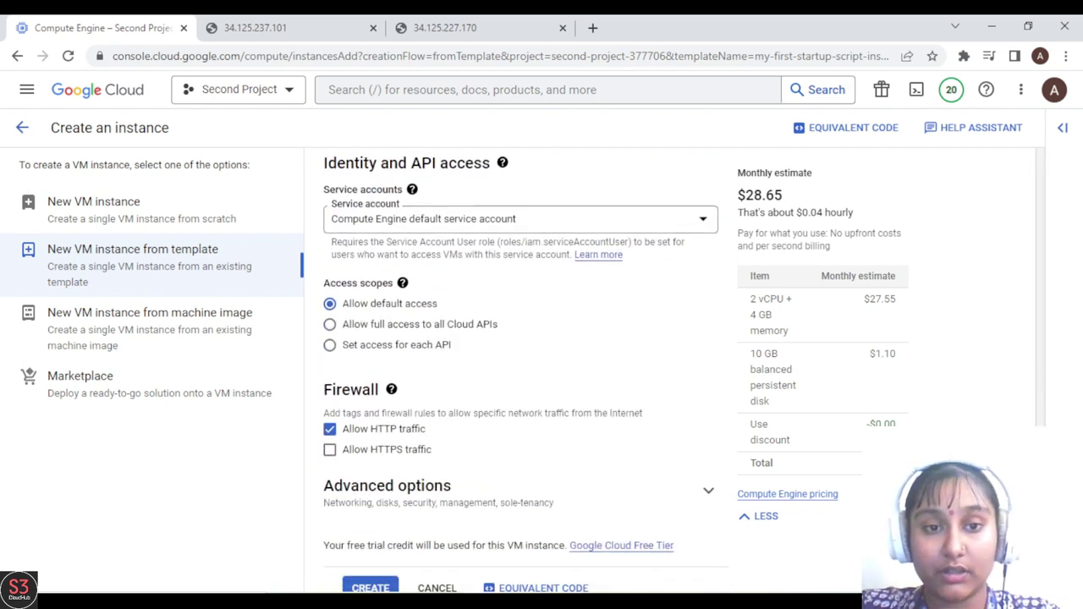
{"action": "scroll", "coordinate": [442, 503], "scroll_direction": "up", "scroll_amount": 1}
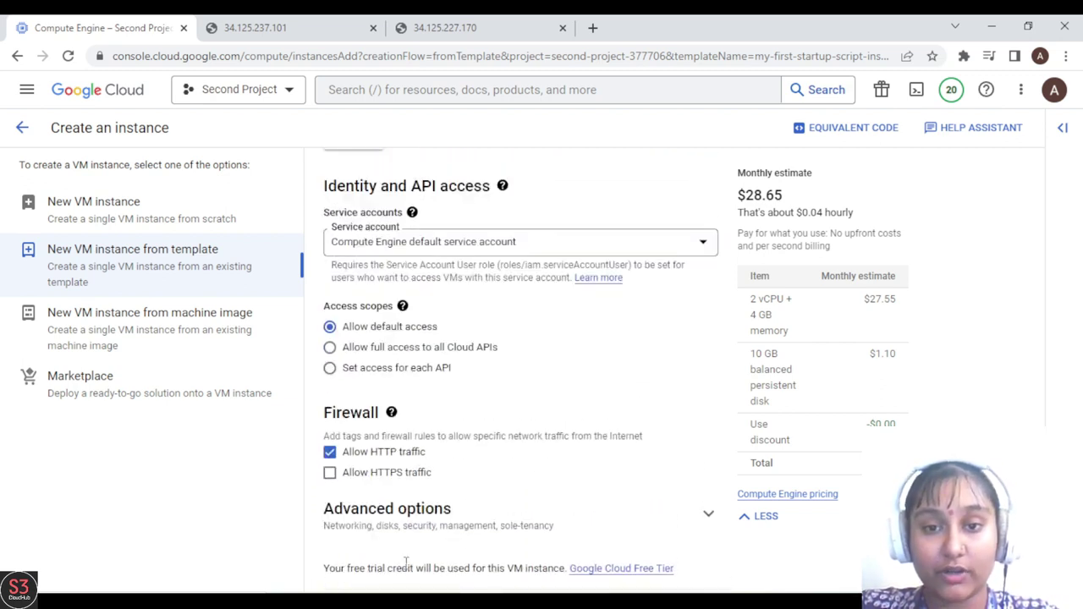
{"action": "left_click", "coordinate": [709, 529]}
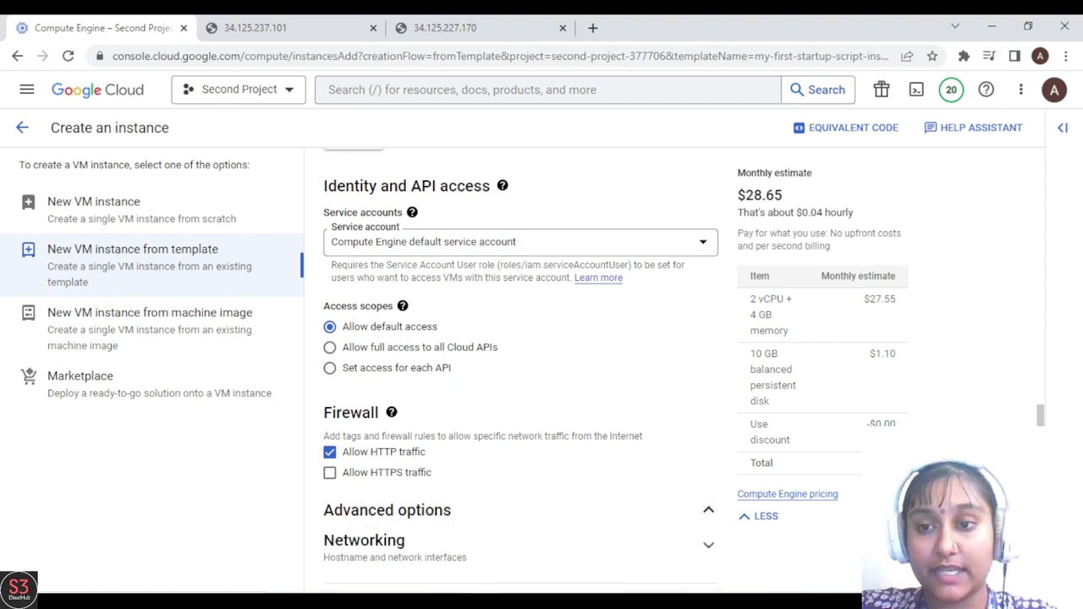
{"action": "scroll", "coordinate": [1040, 414], "scroll_direction": "down", "scroll_amount": 4}
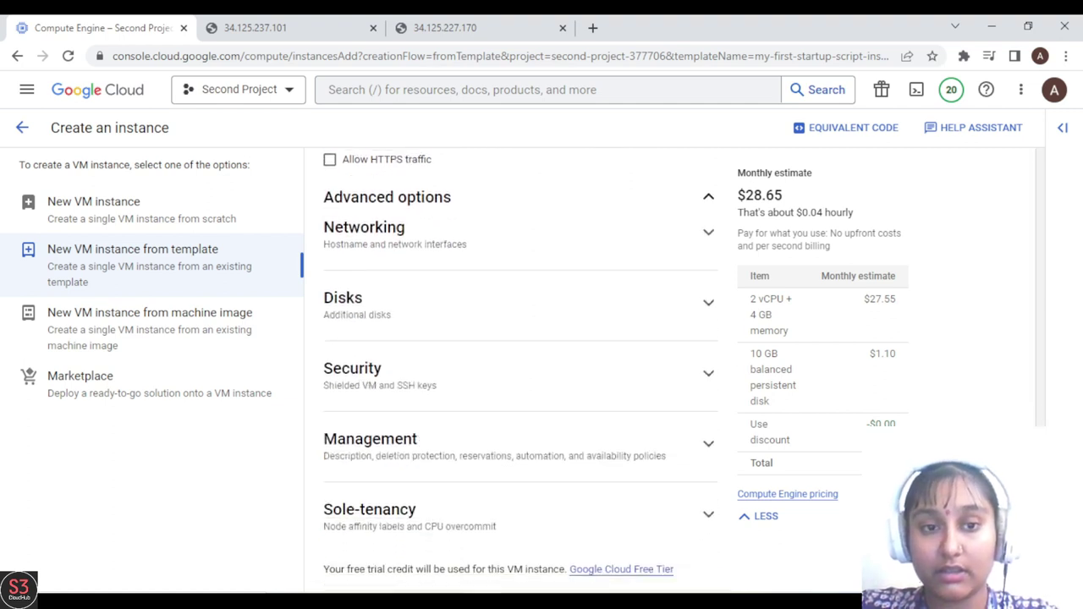
{"action": "left_click", "coordinate": [661, 452]}
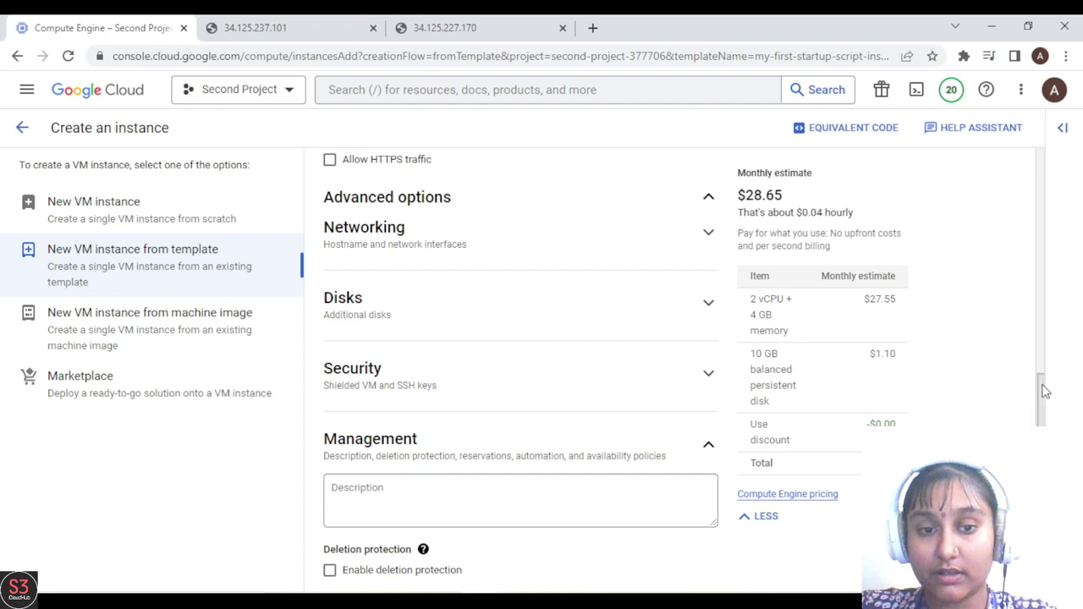
{"action": "scroll", "coordinate": [1046, 391], "scroll_direction": "down", "scroll_amount": 5}
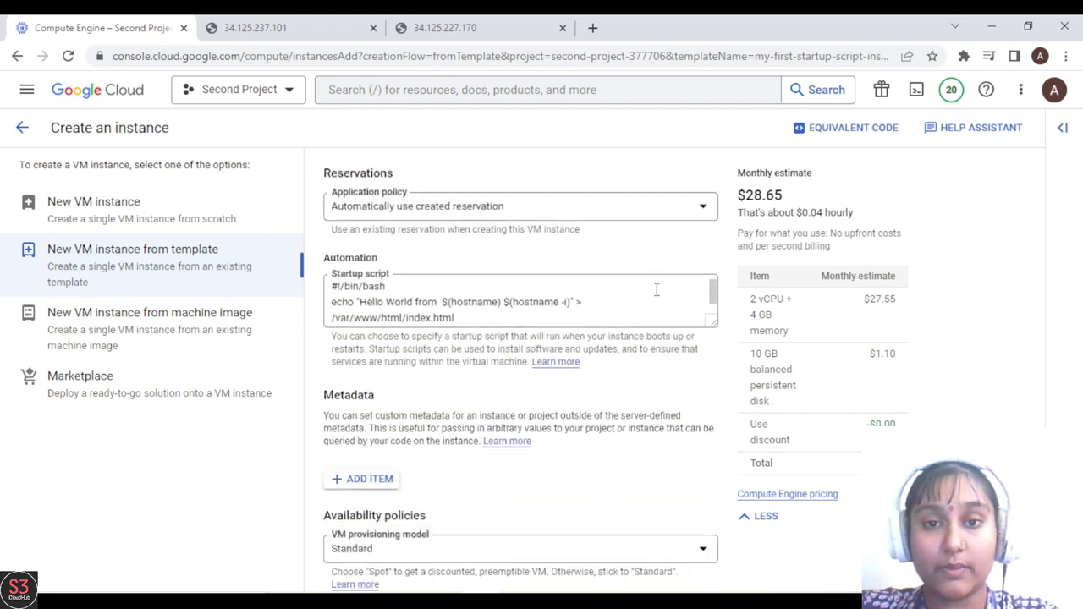
{"action": "left_click_drag", "start_coordinate": [714, 301], "coordinate": [713, 313]}
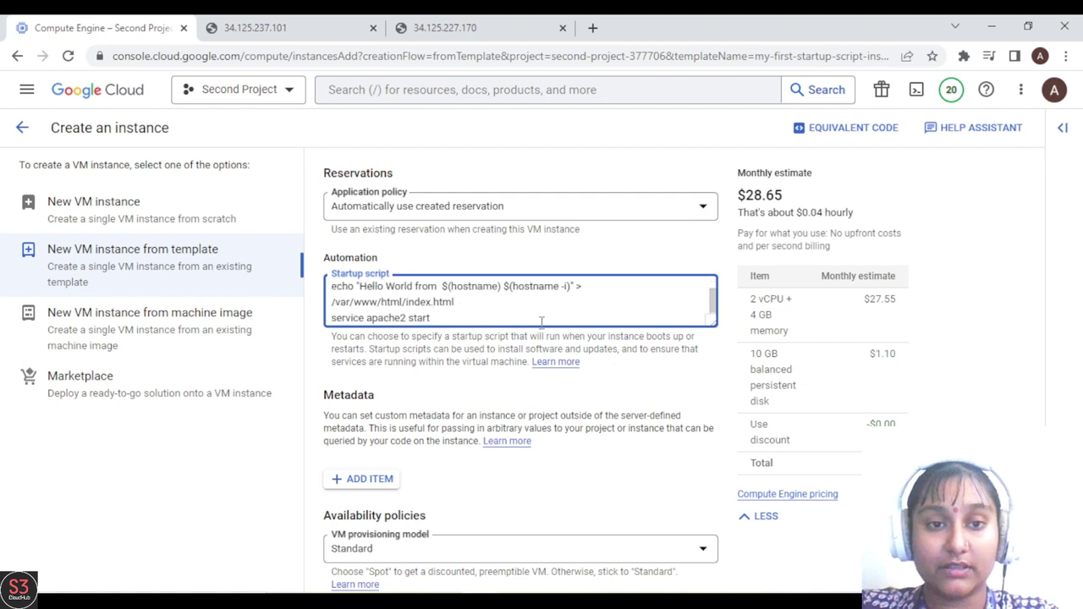
- Keep the default availability policies and create the VM instance
{"action": "scroll", "coordinate": [521, 370], "scroll_direction": "down", "scroll_amount": 2}
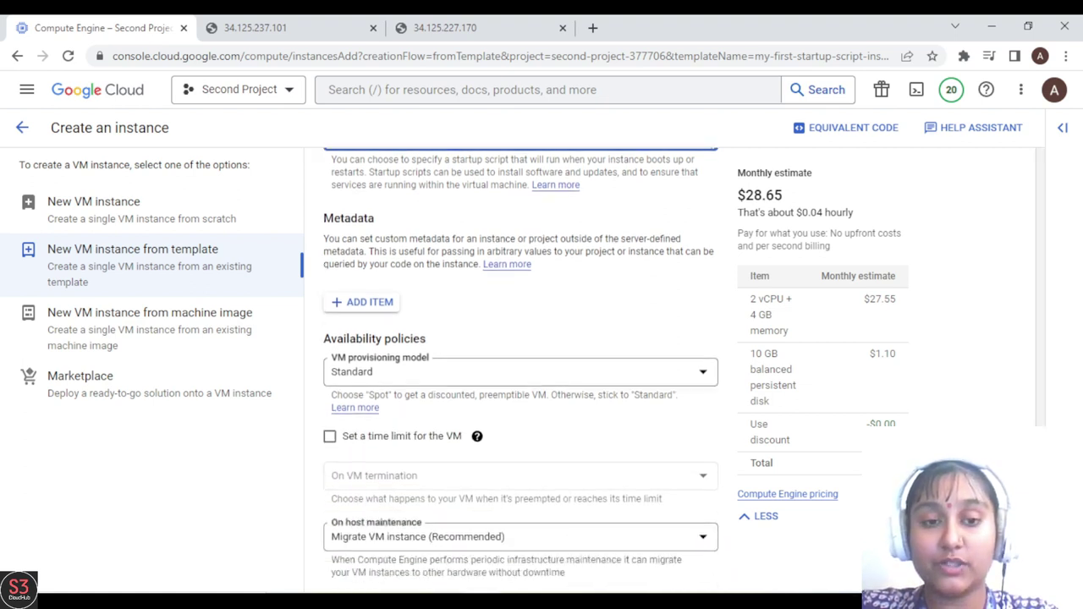
{"action": "scroll", "coordinate": [521, 370], "scroll_direction": "down", "scroll_amount": 1}
{"action": "scroll", "coordinate": [725, 485], "scroll_direction": "down", "scroll_amount": 3}
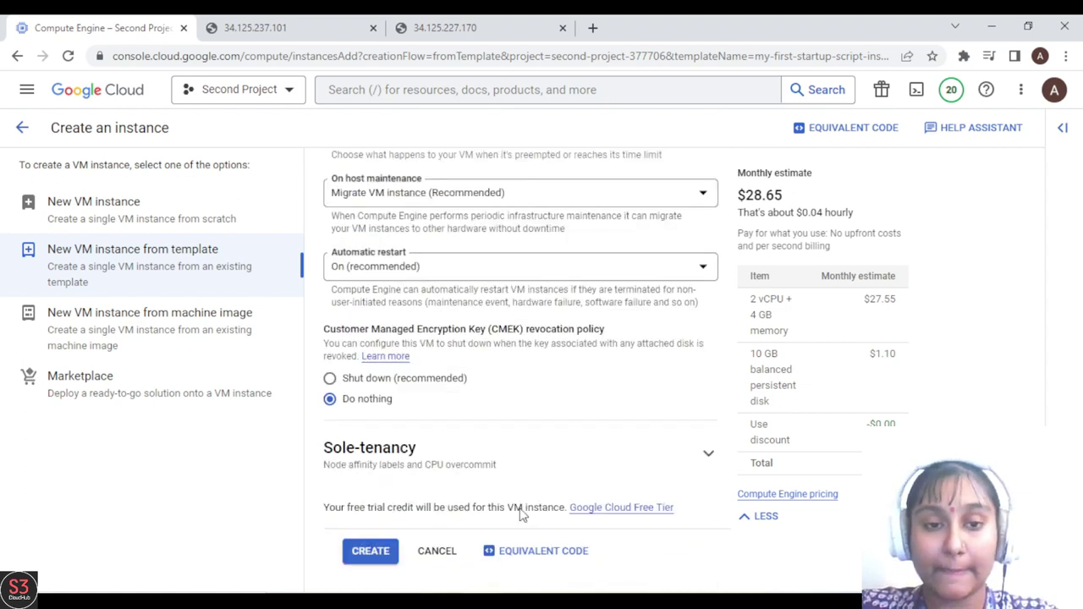
{"action": "left_click", "coordinate": [381, 551]}
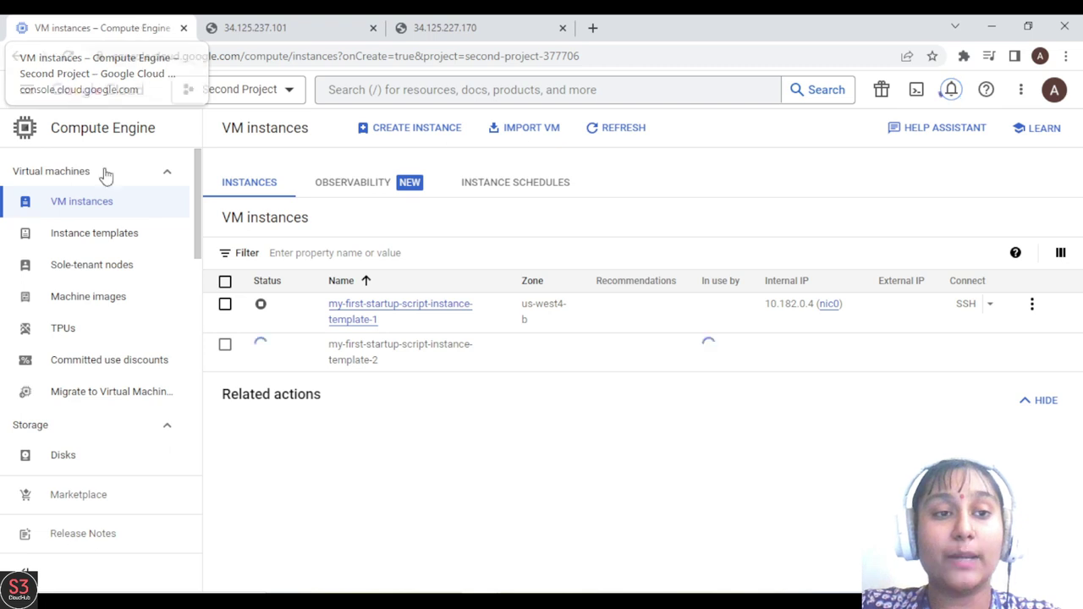
- Delete the instance template my-first-startup-script-instance-template-1, entering delete as the confirmation
{"action": "left_click", "coordinate": [99, 238]}
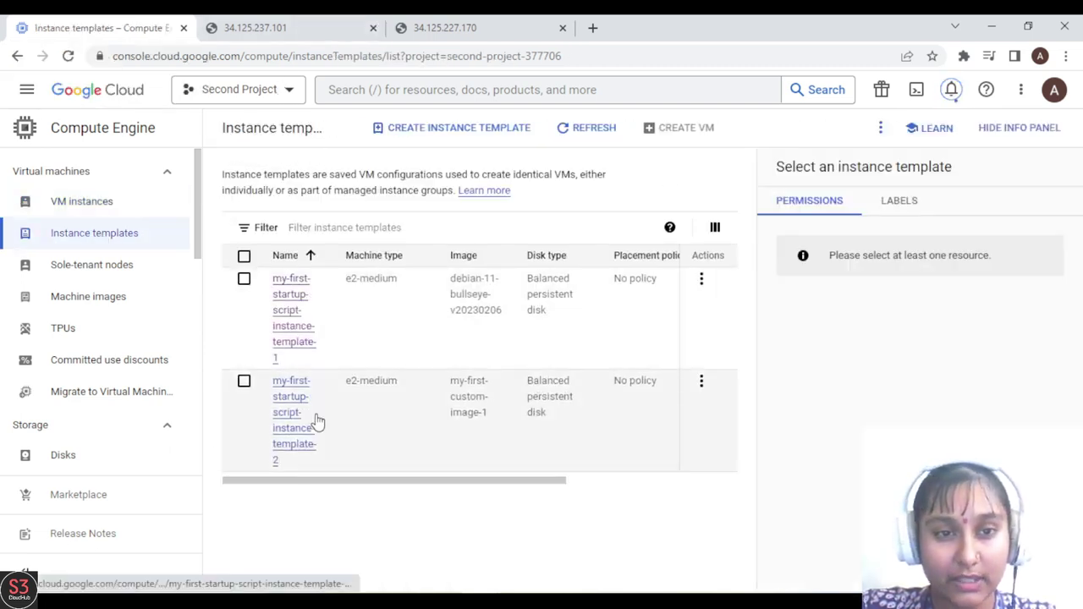
{"action": "left_click", "coordinate": [244, 279]}
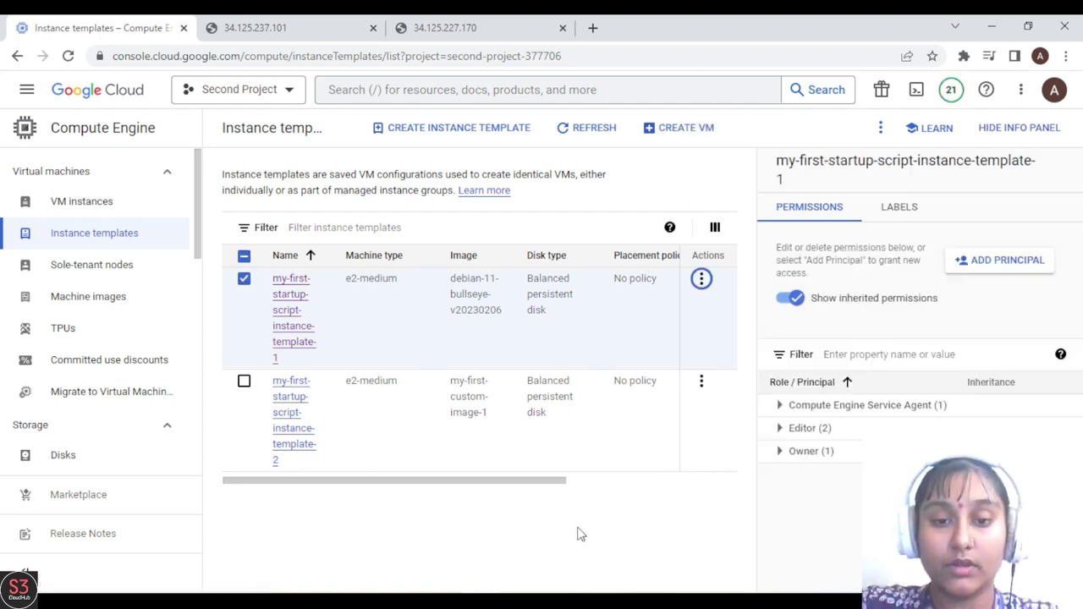
{"action": "left_click", "coordinate": [701, 278]}
{"action": "left_click", "coordinate": [723, 359]}
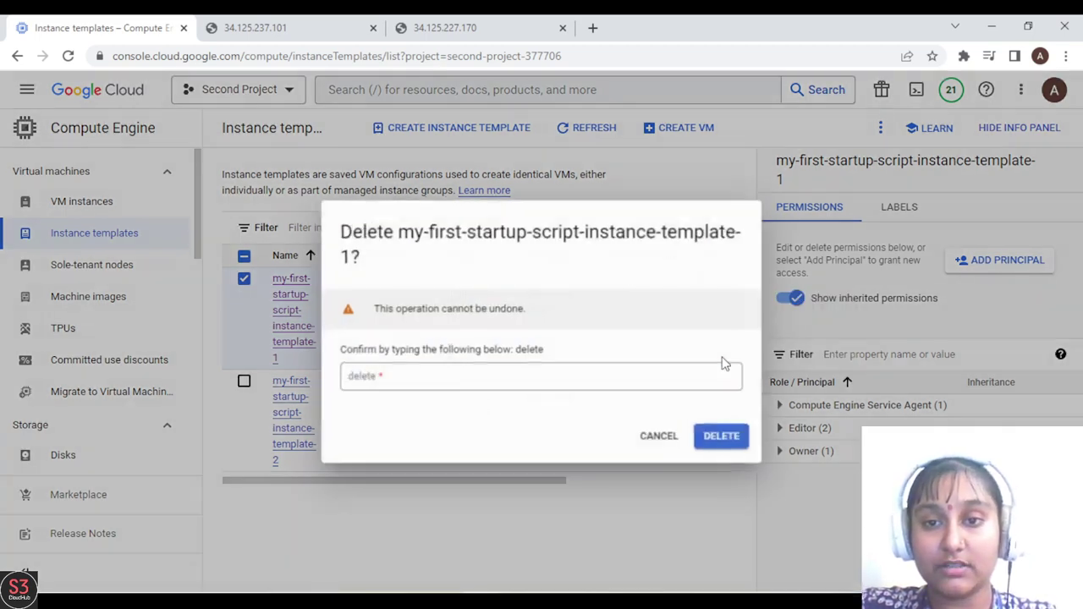
{"action": "left_click", "coordinate": [442, 393]}
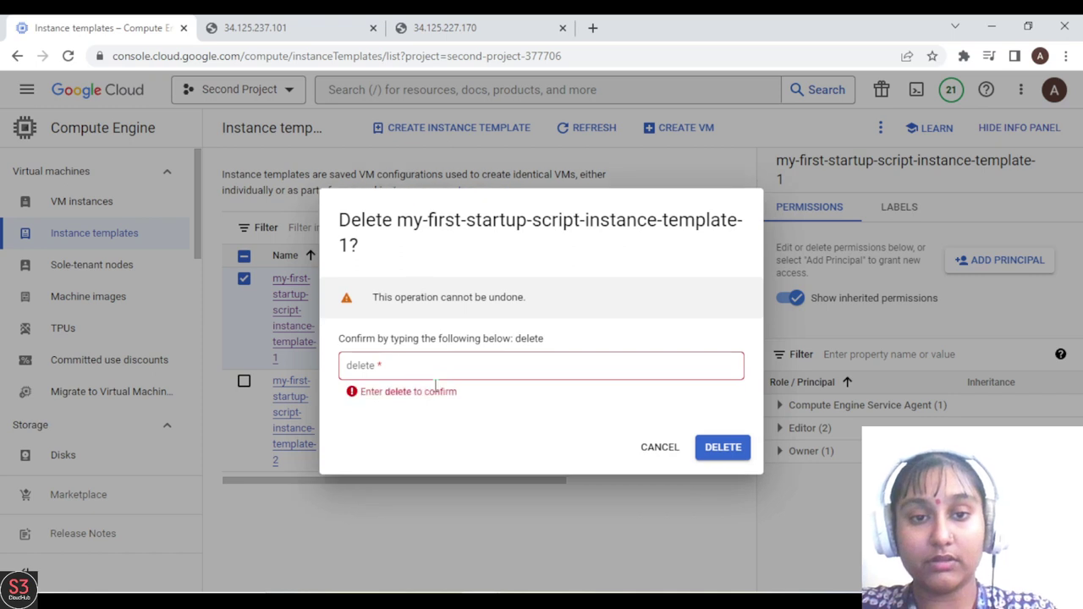
{"action": "left_click", "coordinate": [357, 365]}
{"action": "type", "text": "delete"}
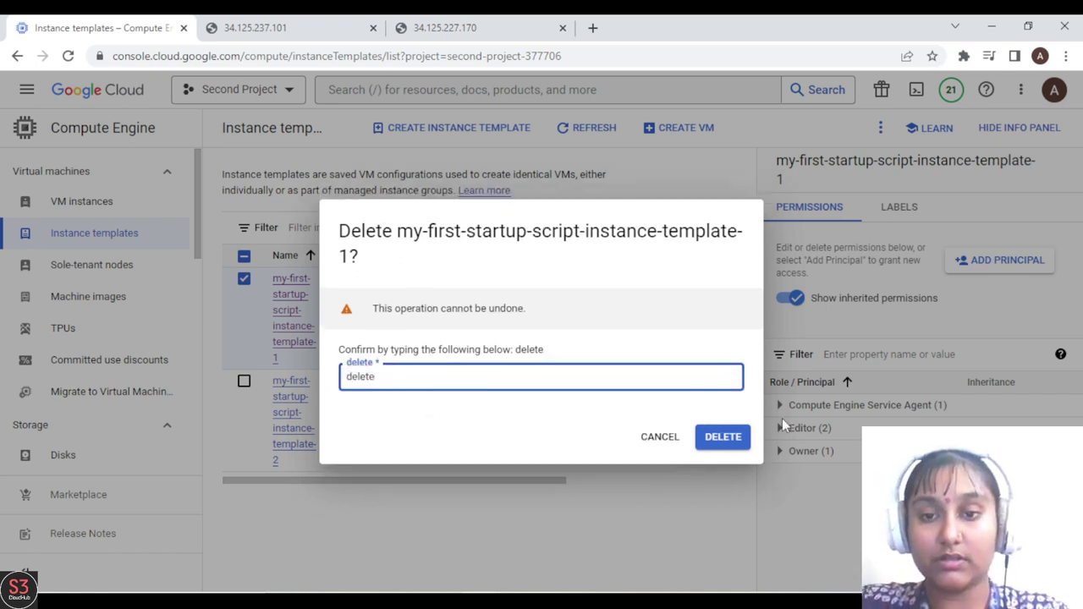
{"action": "left_click", "coordinate": [726, 437]}
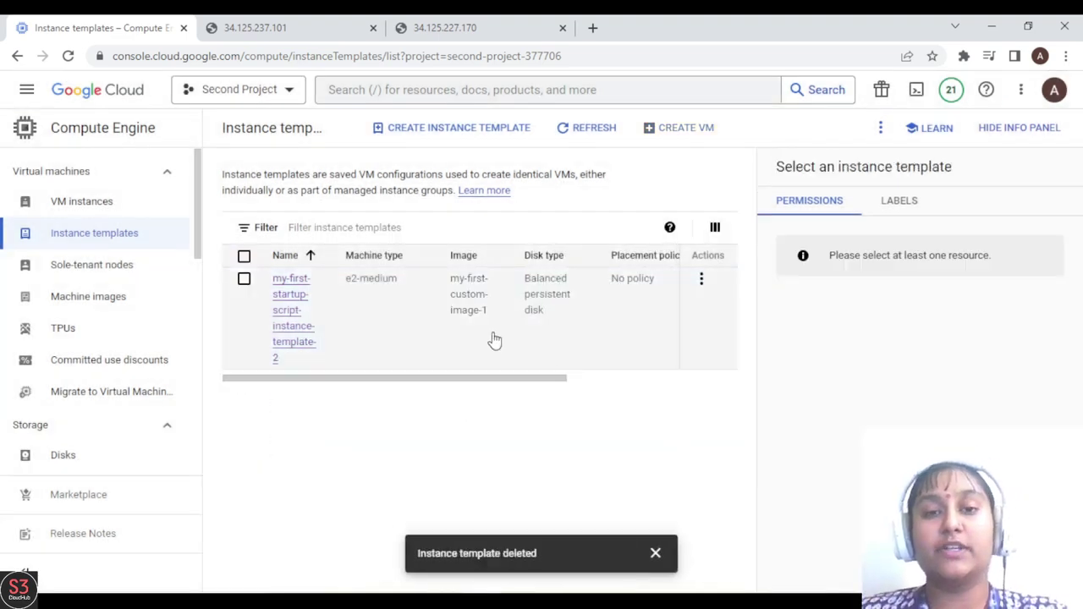
{"action": "left_click_drag", "start_coordinate": [515, 383], "coordinate": [411, 394]}
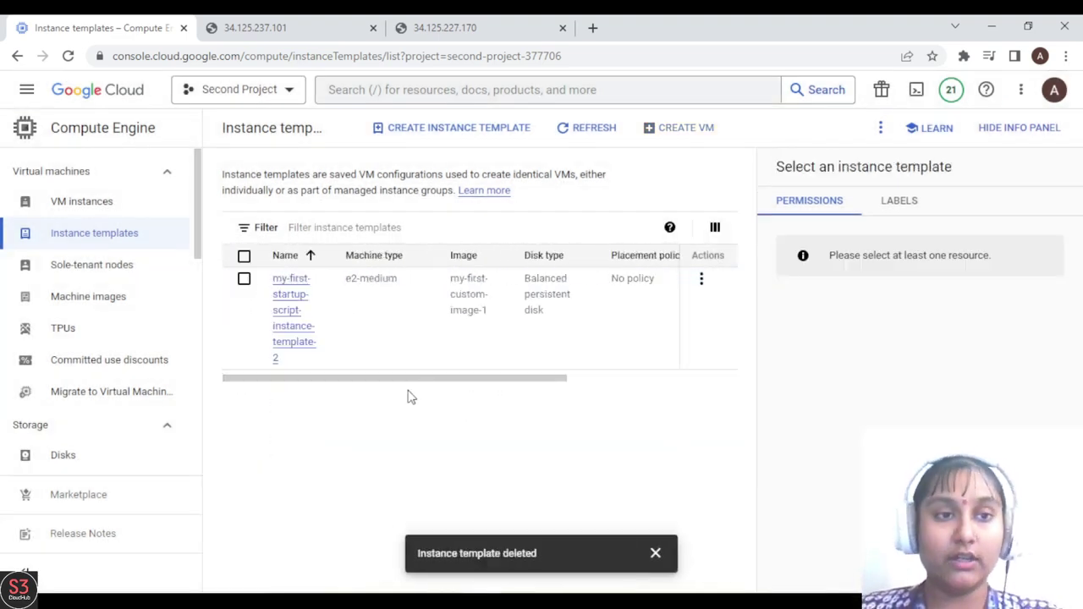
- Open the external IP of the VM my-first-startup-script-instance-template-2, read its web page, and return to the VM instances list
{"action": "scroll", "coordinate": [196, 233], "scroll_direction": "down", "scroll_amount": 2}
{"action": "scroll", "coordinate": [196, 234], "scroll_direction": "up", "scroll_amount": 2}
{"action": "left_click", "coordinate": [88, 207]}
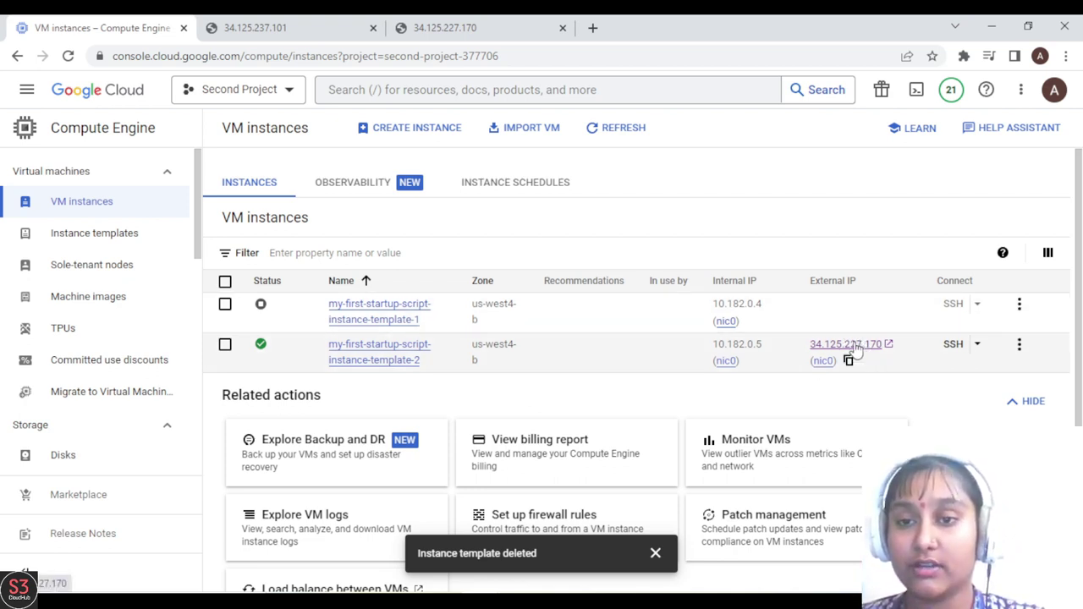
{"action": "left_click", "coordinate": [850, 347]}
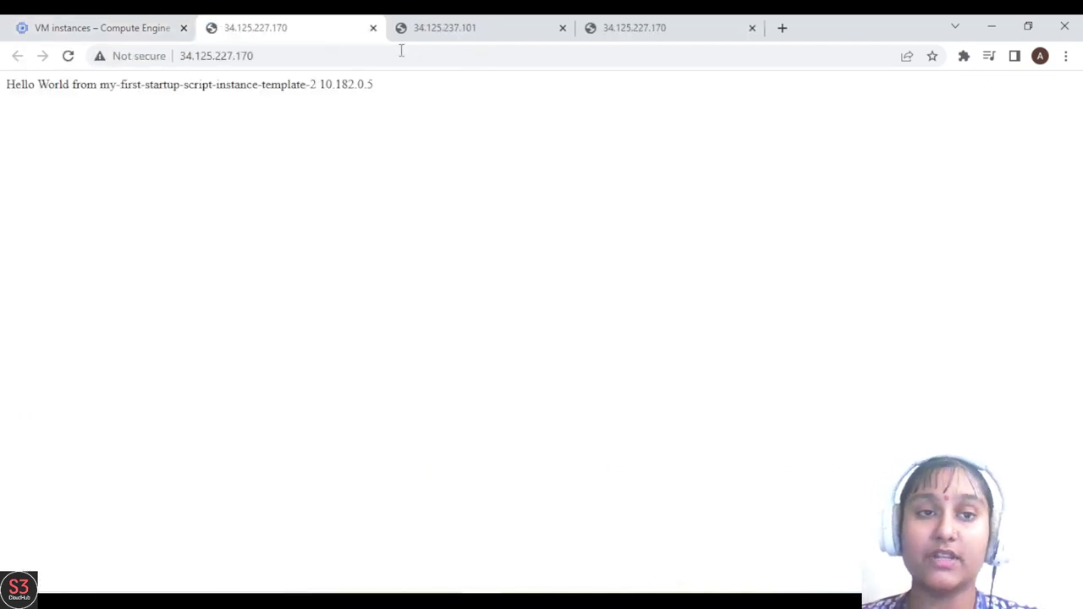
{"action": "left_click_drag", "start_coordinate": [5, 85], "coordinate": [387, 85]}
{"action": "left_click", "coordinate": [386, 85]}
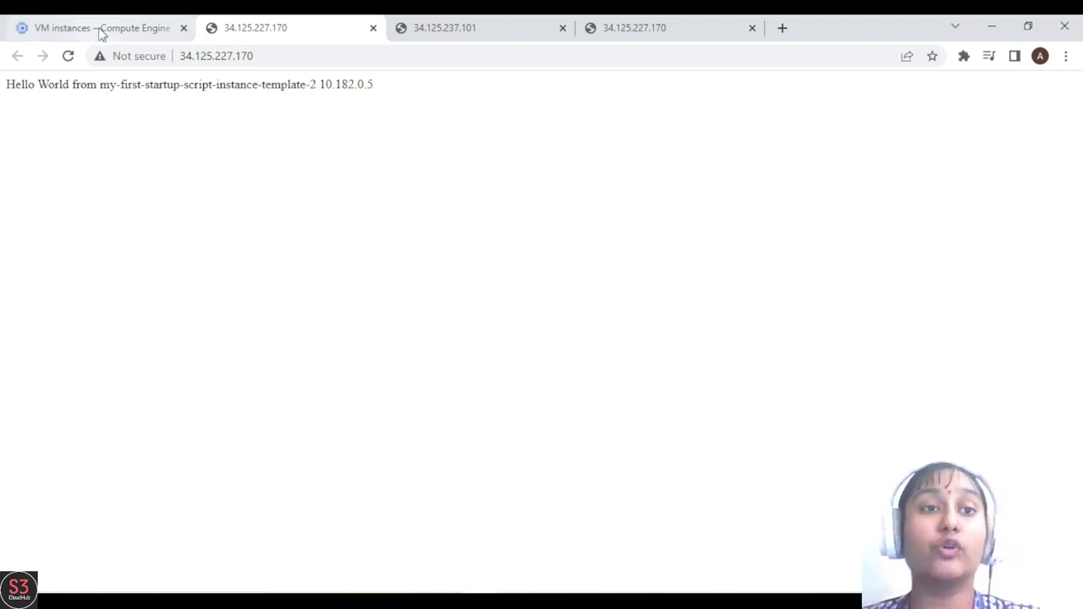
{"action": "left_click_drag", "start_coordinate": [386, 94], "coordinate": [46, 104]}
{"action": "left_click", "coordinate": [44, 104]}
{"action": "left_click", "coordinate": [95, 23]}
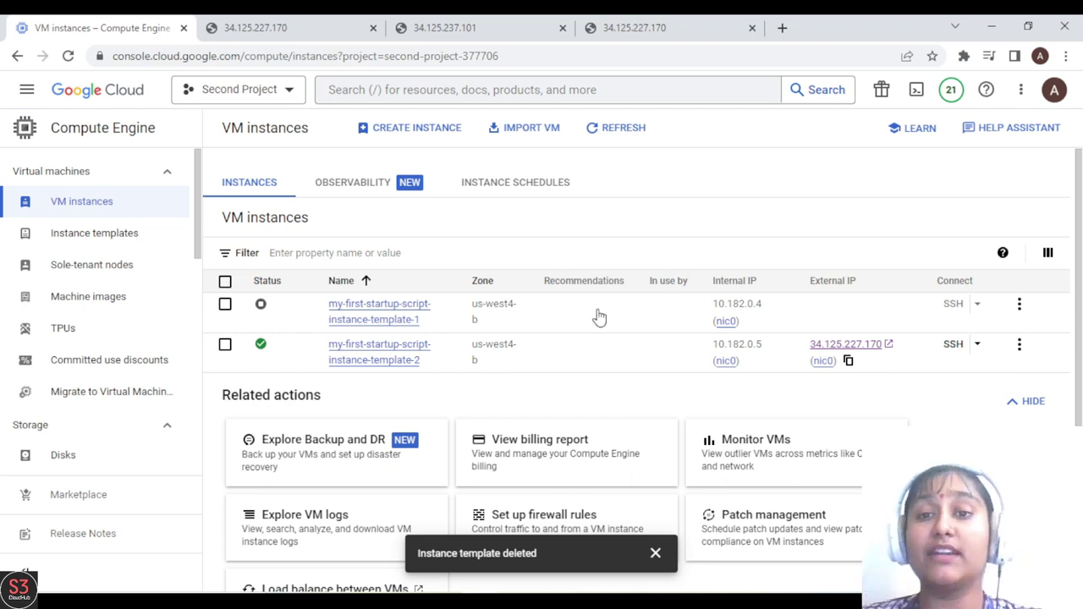
- Delete the stopped VM instance my-first-startup-script-instance-template-1 and close the older web page tabs
{"action": "left_click", "coordinate": [1019, 304]}
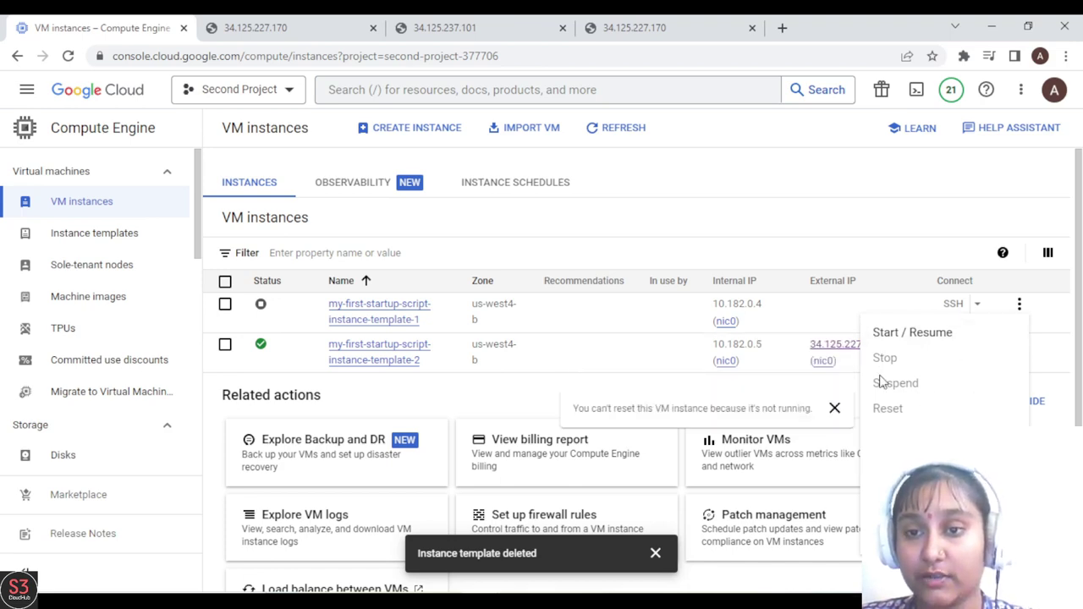
{"action": "left_click", "coordinate": [888, 434]}
{"action": "left_click", "coordinate": [722, 404]}
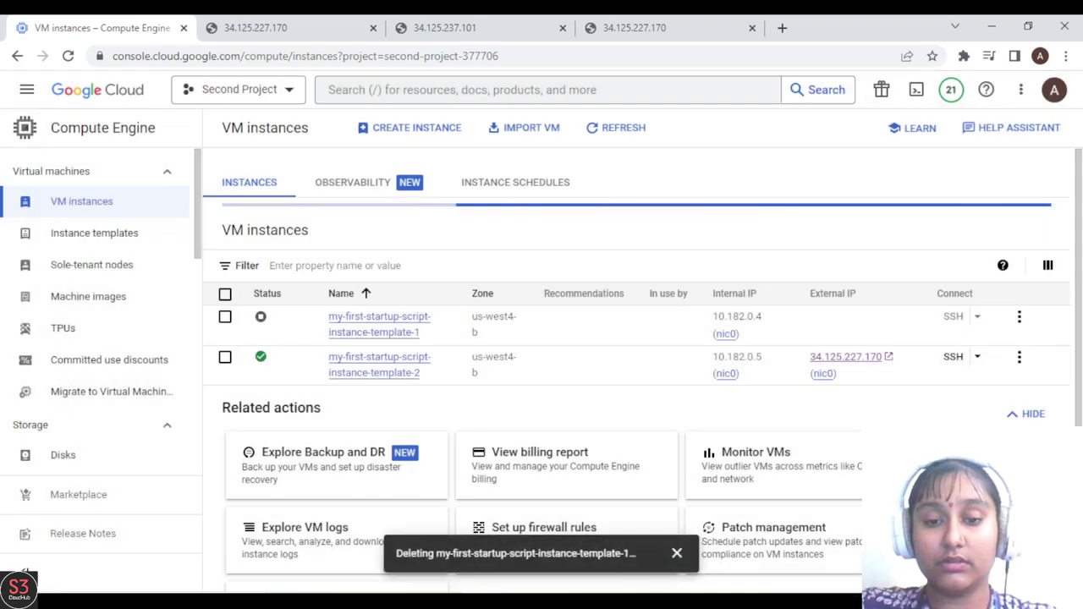
{"action": "left_click", "coordinate": [563, 28]}
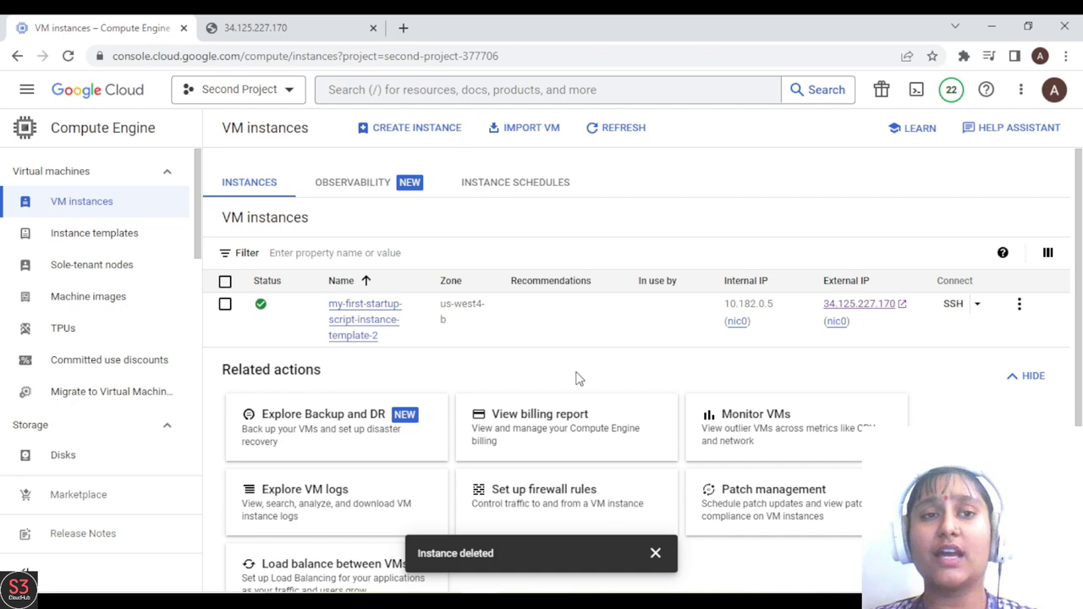
- Reload the VM instances list, reopen the remaining VM's external IP to recheck its web page, and close the duplicate page
{"action": "left_click", "coordinate": [339, 23]}
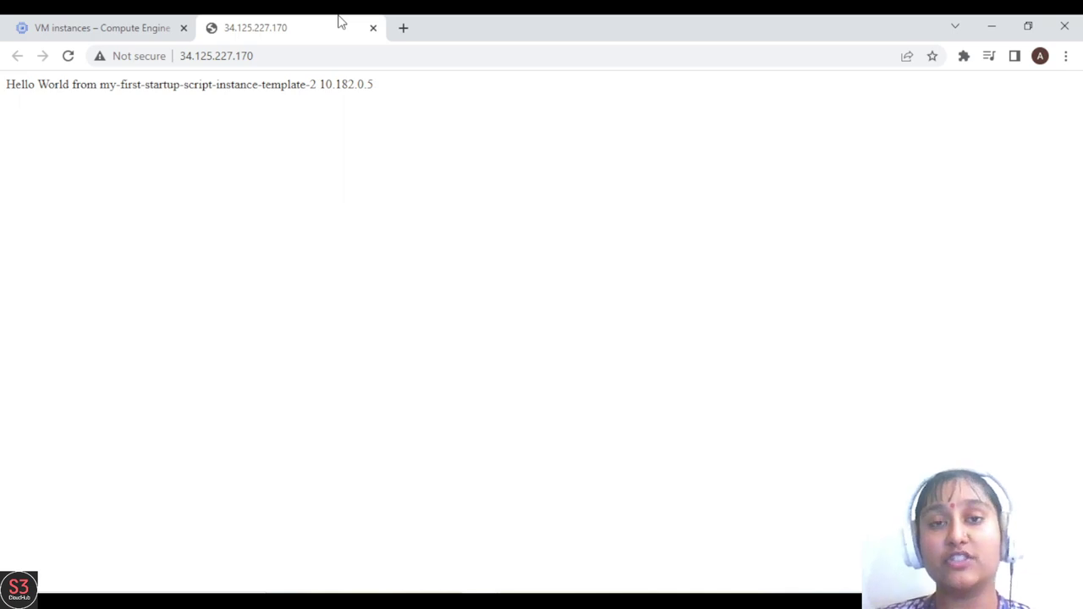
{"action": "left_click", "coordinate": [107, 25]}
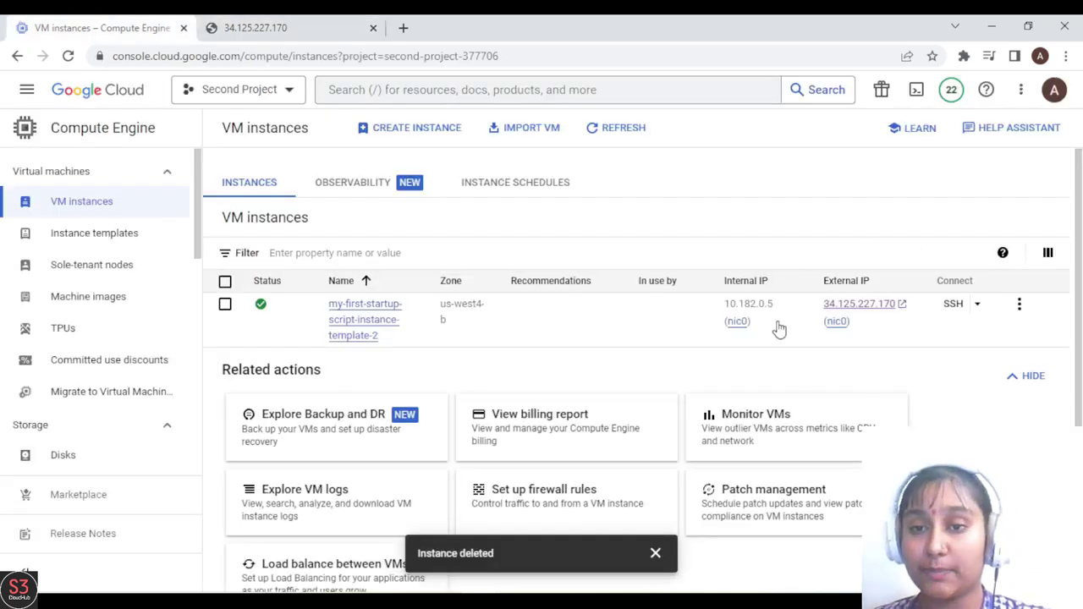
{"action": "left_click", "coordinate": [68, 57]}
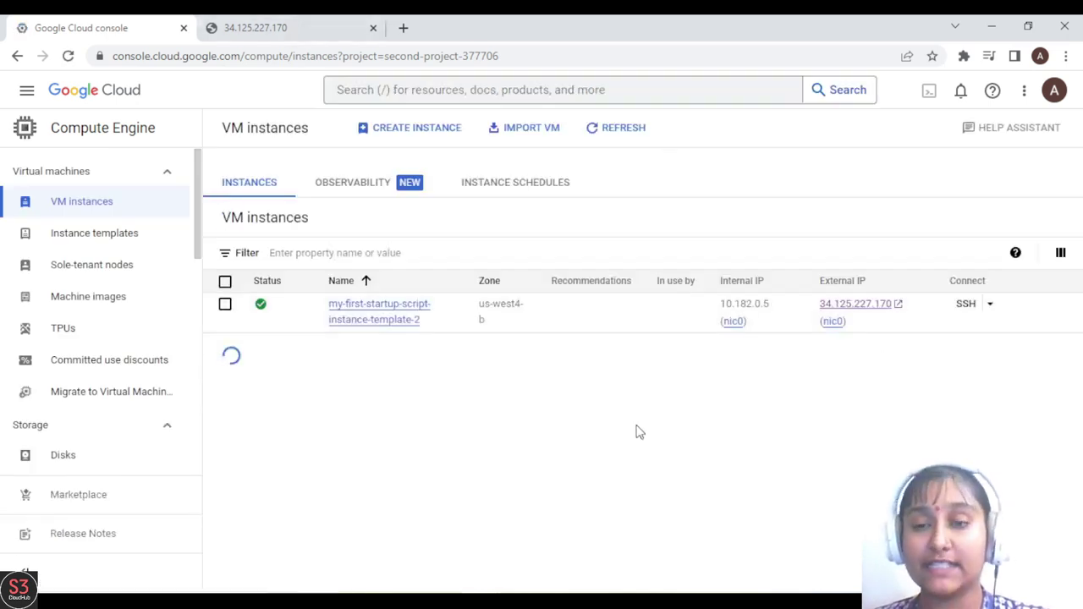
{"action": "left_click", "coordinate": [873, 303]}
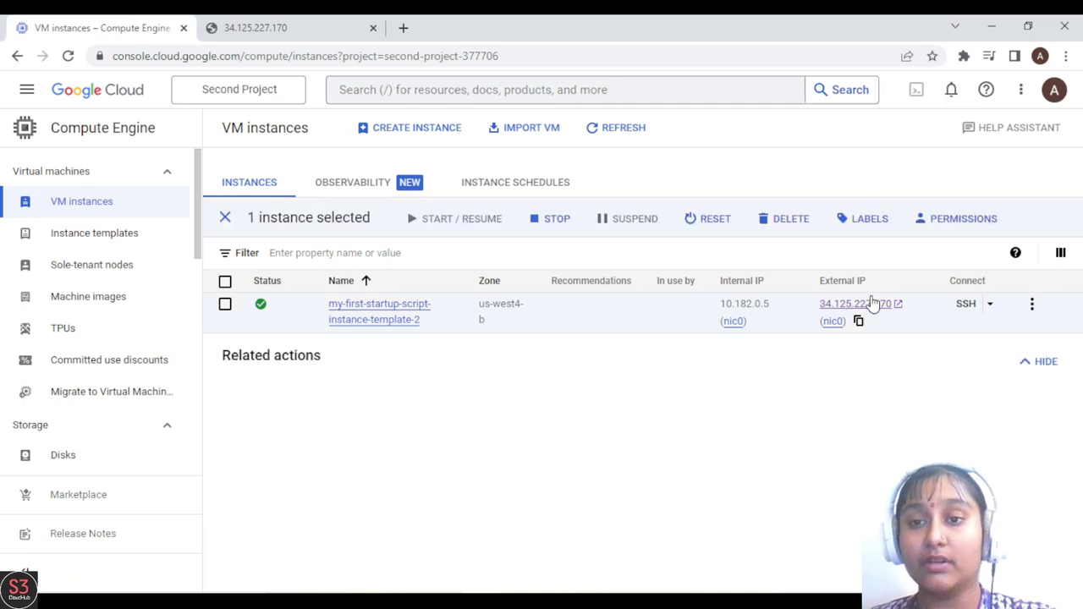
{"action": "left_click", "coordinate": [873, 306]}
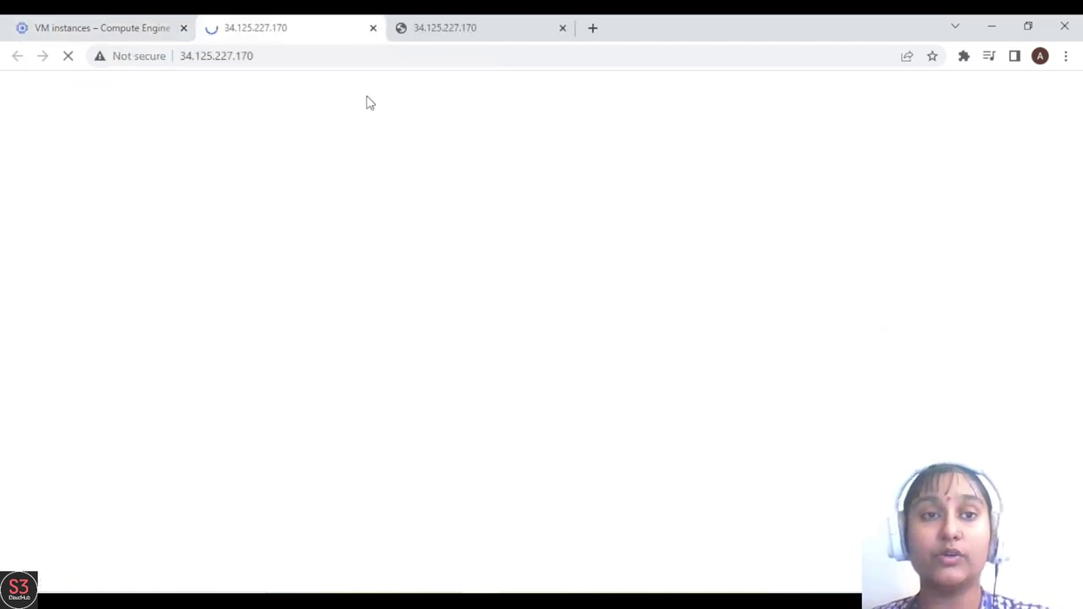
{"action": "left_click", "coordinate": [271, 55]}
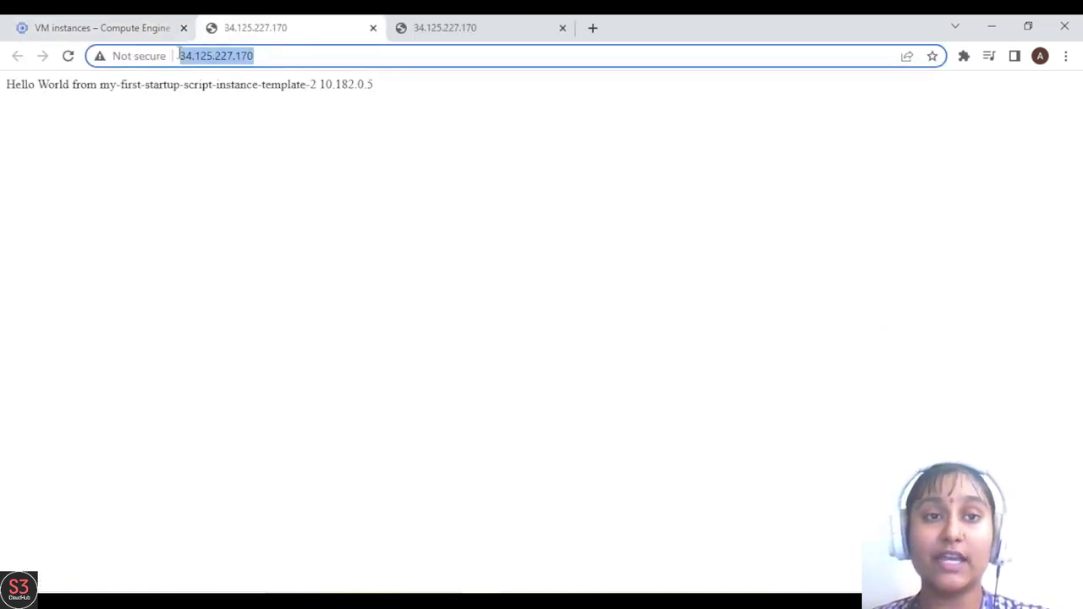
{"action": "left_click", "coordinate": [228, 194]}
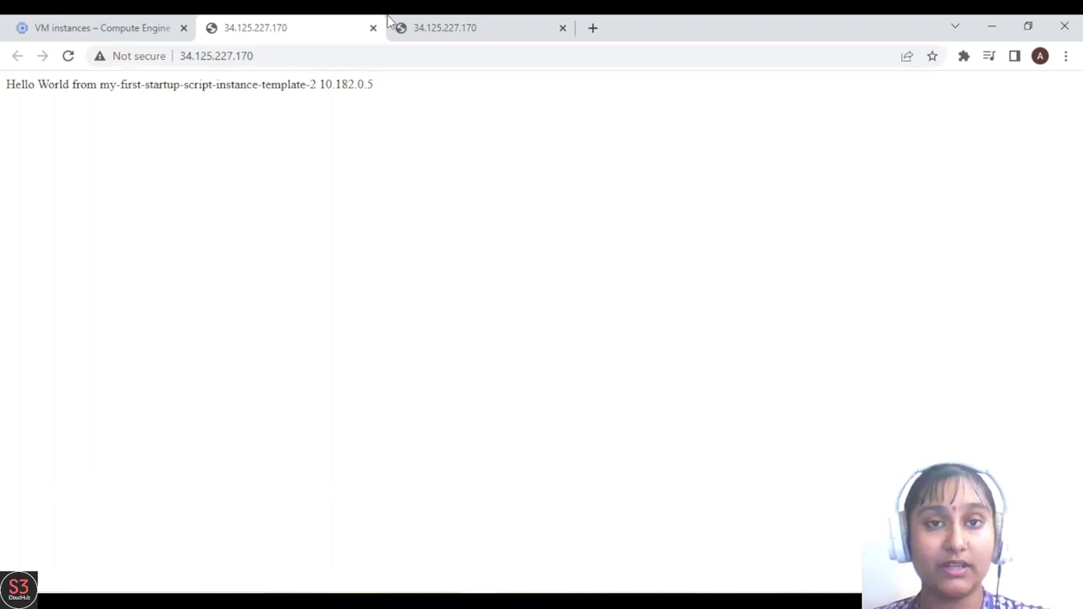
{"action": "left_click", "coordinate": [448, 21]}
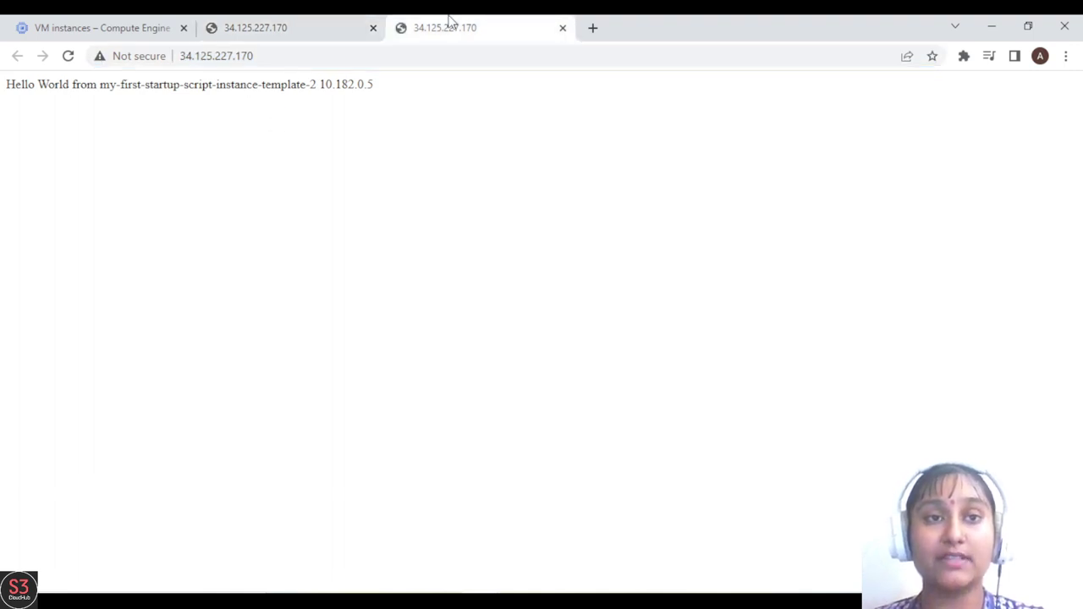
{"action": "left_click", "coordinate": [563, 29]}
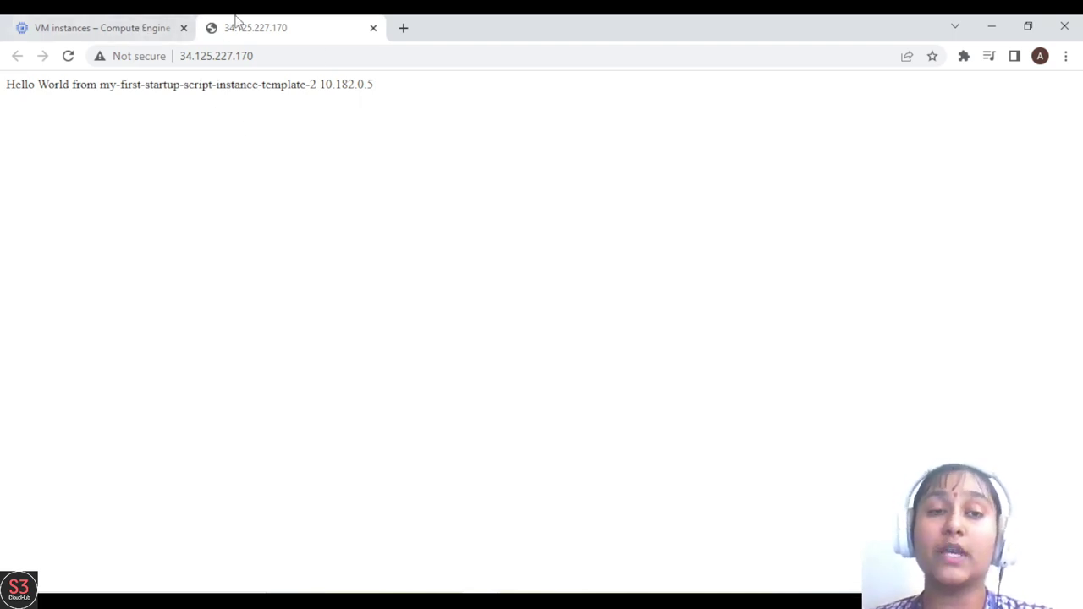
{"action": "left_click", "coordinate": [106, 24]}
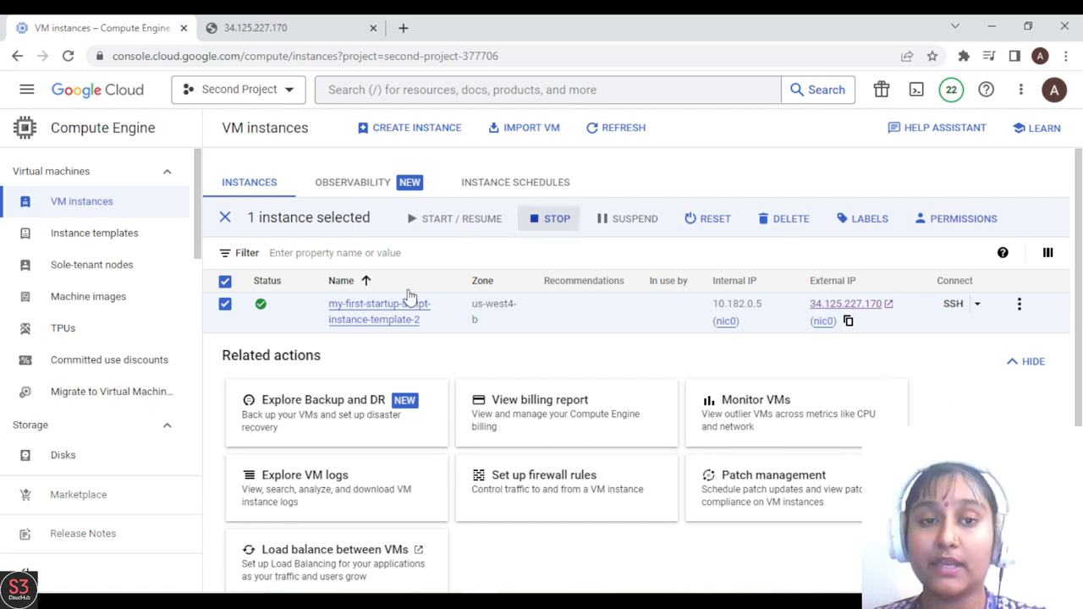
- Connect to my-first-startup-script-instance-template-2 through SSH-in-browser and clear the terminal
{"action": "left_click", "coordinate": [957, 309]}
{"action": "left_click_drag", "start_coordinate": [383, 34], "coordinate": [427, 35]}
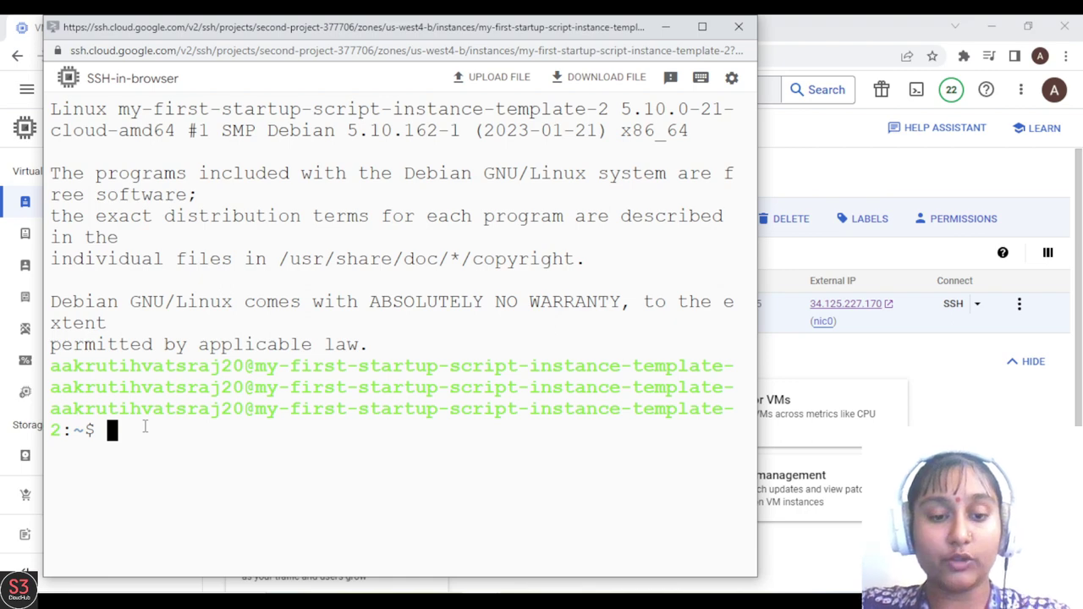
{"action": "type", "text": "clear"}
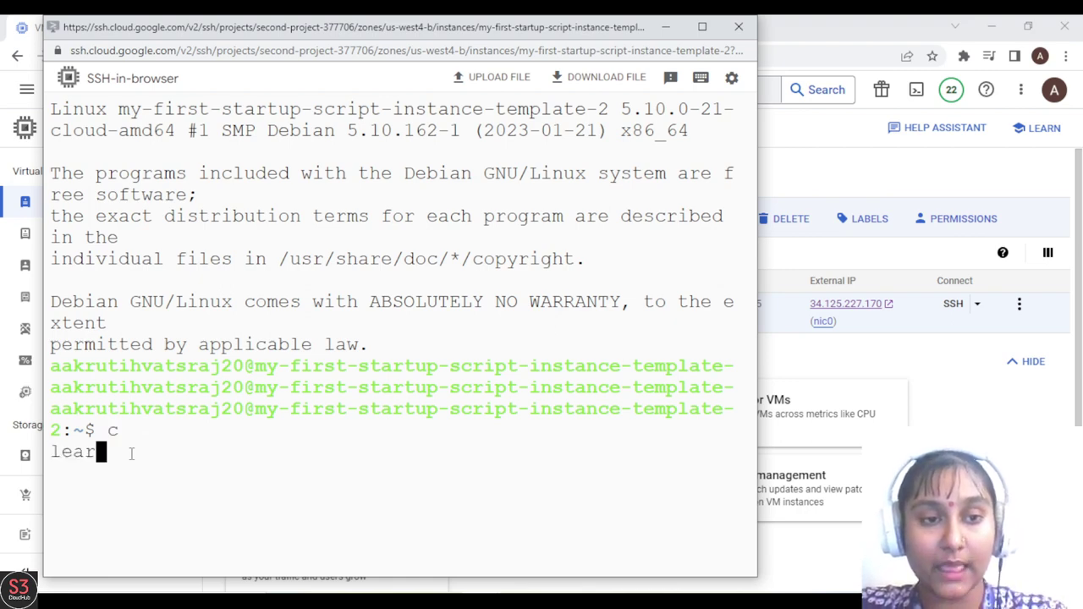
{"action": "key", "text": "BackSpace"}
{"action": "key", "text": "BackSpace"}
{"action": "key", "text": "BackSpace"}
{"action": "key", "text": "BackSpace"}
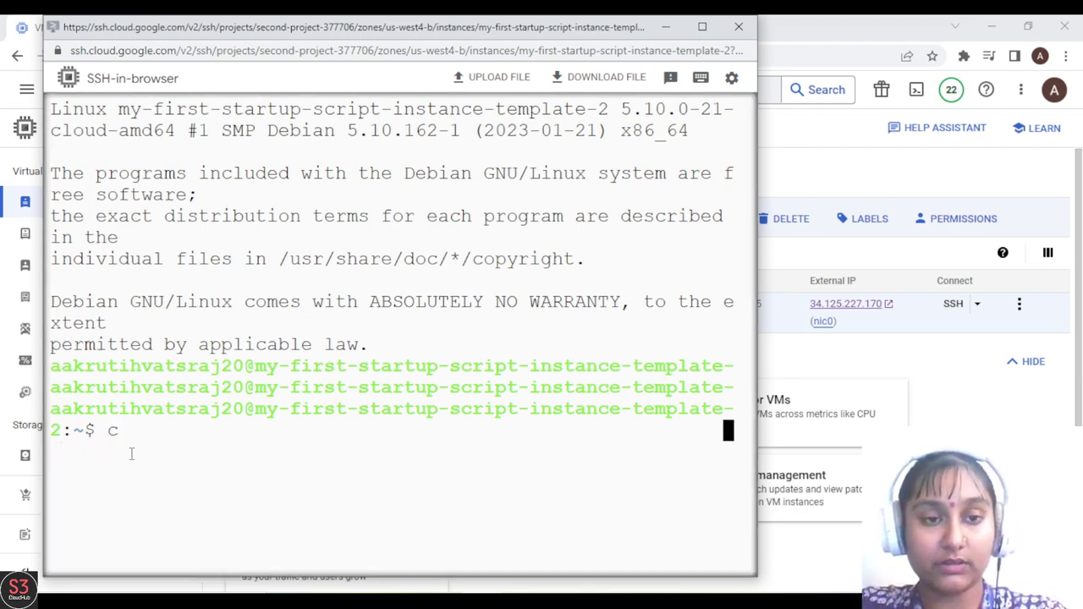
{"action": "key", "text": "Return"}
{"action": "key", "text": "Return"}
{"action": "key", "text": "Return"}
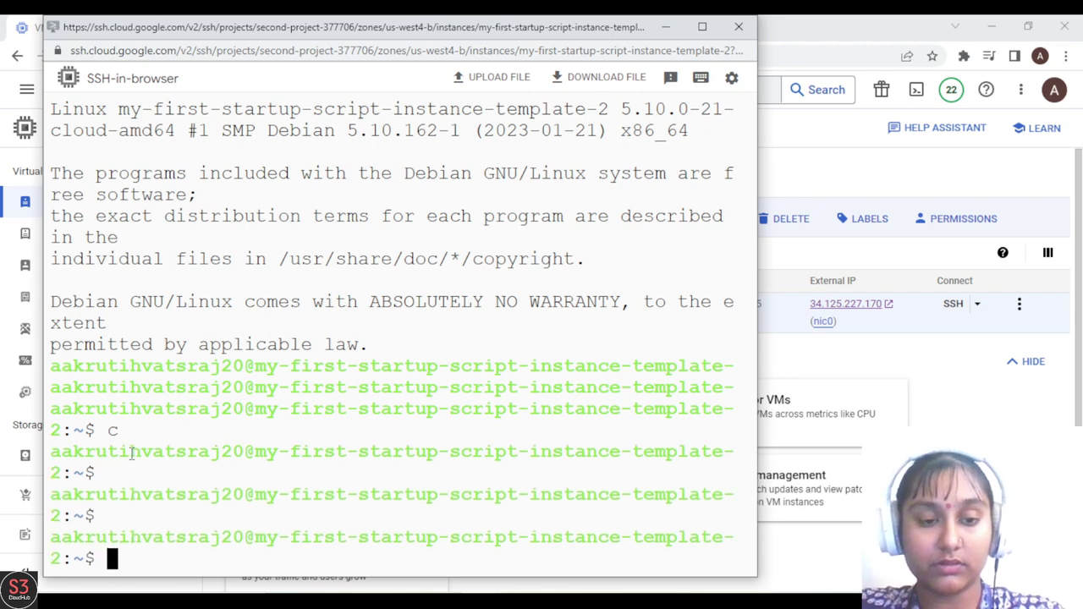
{"action": "type", "text": "clear"}
{"action": "key", "text": "Return"}
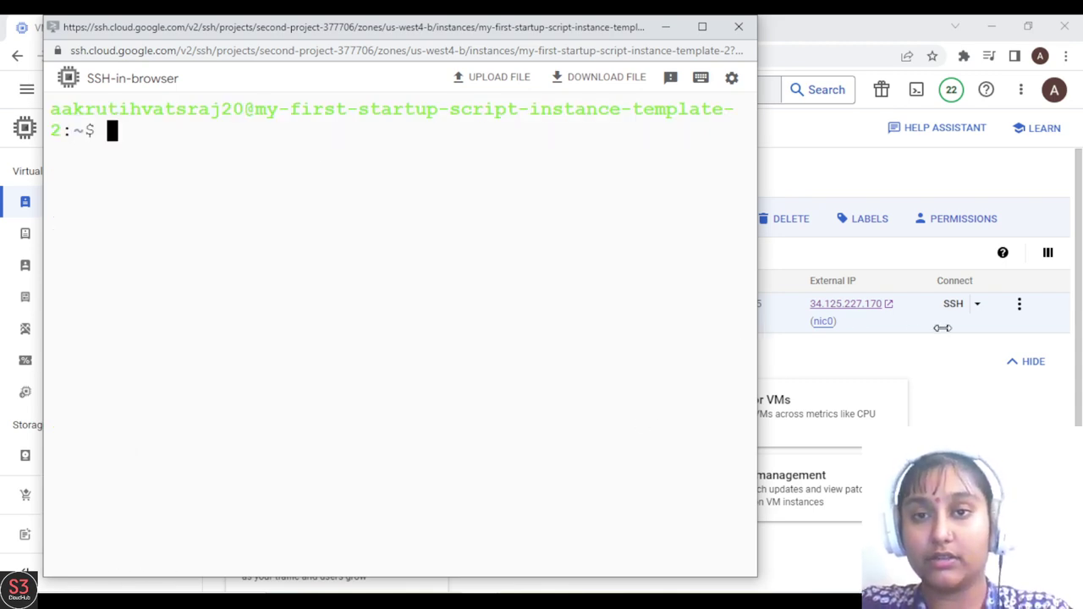
- Widen the SSH window and list the contents of /var/www/html with the ls command
{"action": "left_click_drag", "start_coordinate": [940, 327], "coordinate": [951, 326]}
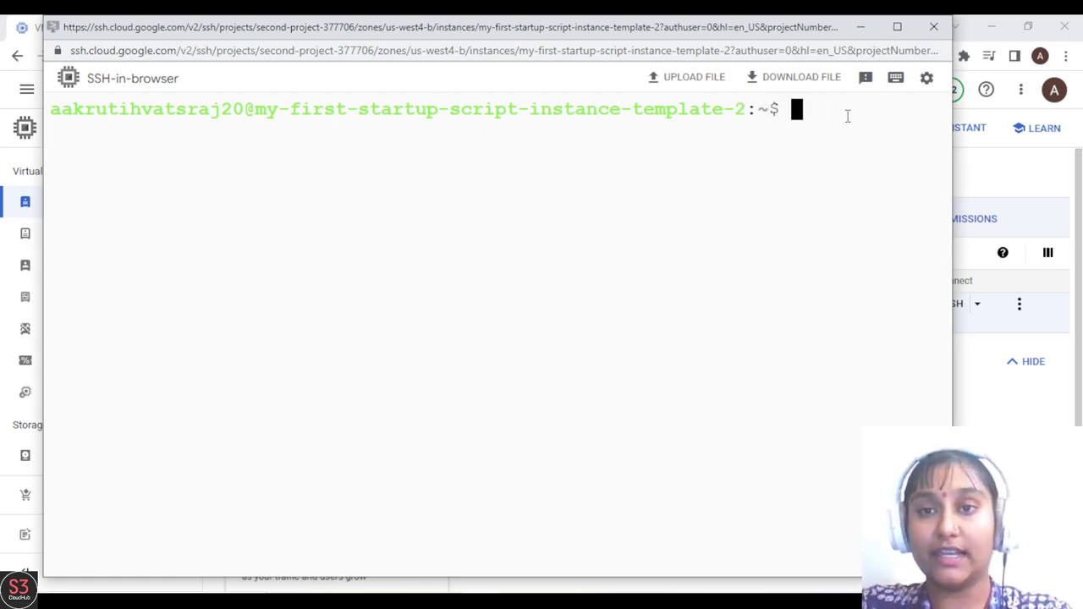
{"action": "type", "text": "ls "}
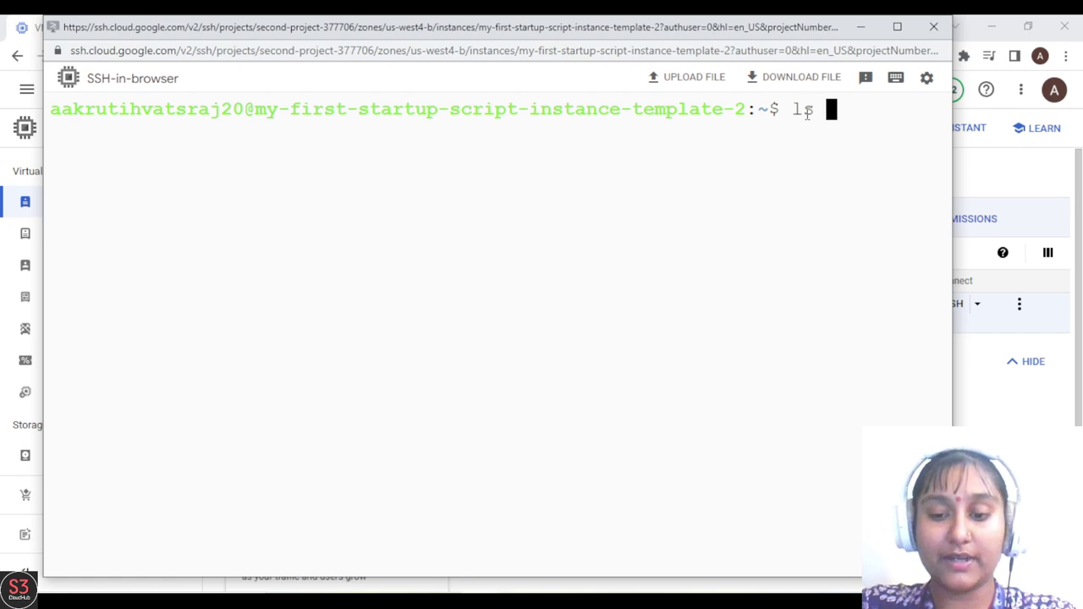
{"action": "type", "text": "/var/"}
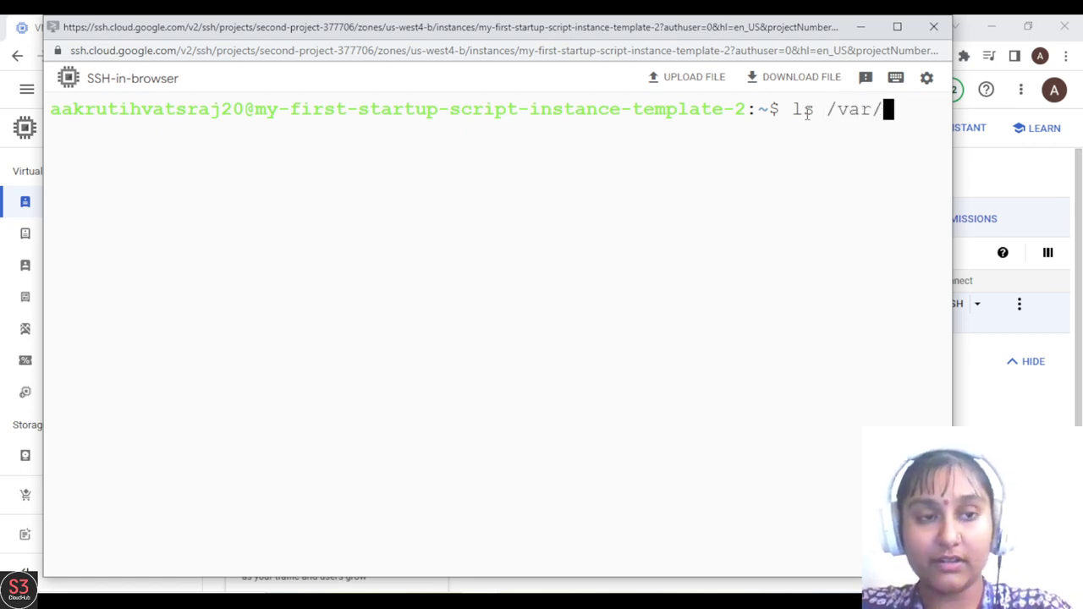
{"action": "type", "text": "www"}
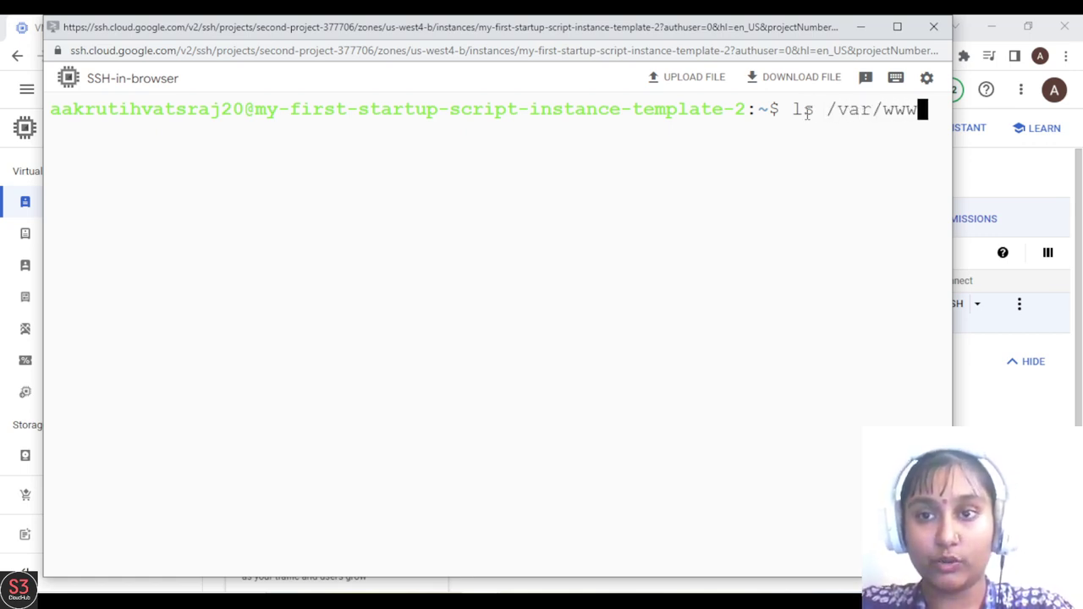
{"action": "type", "text": "/"}
{"action": "key", "text": "Return"}
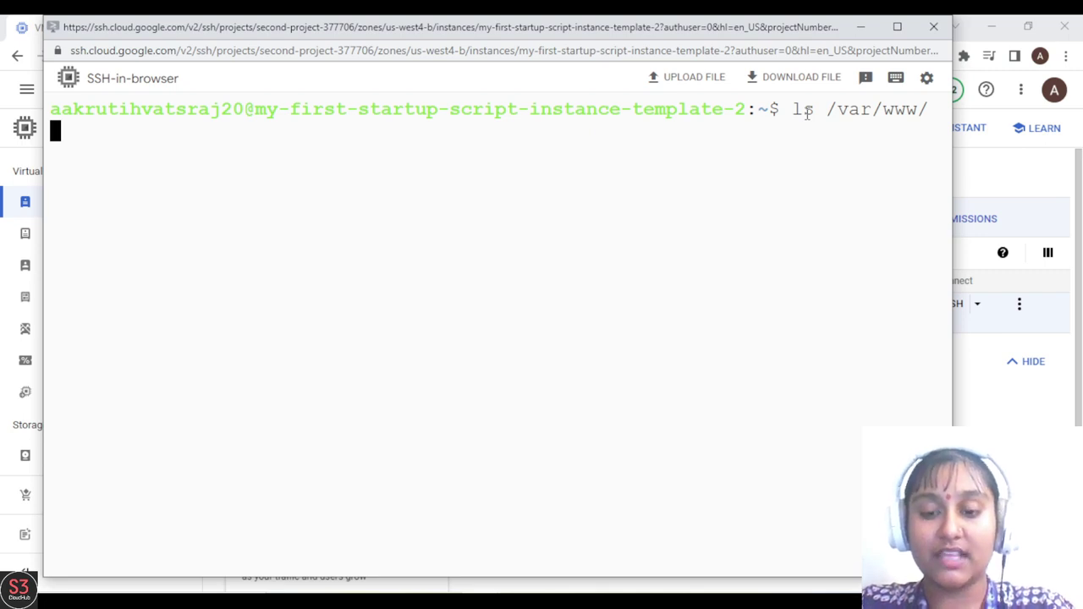
{"action": "type", "text": "htm"}
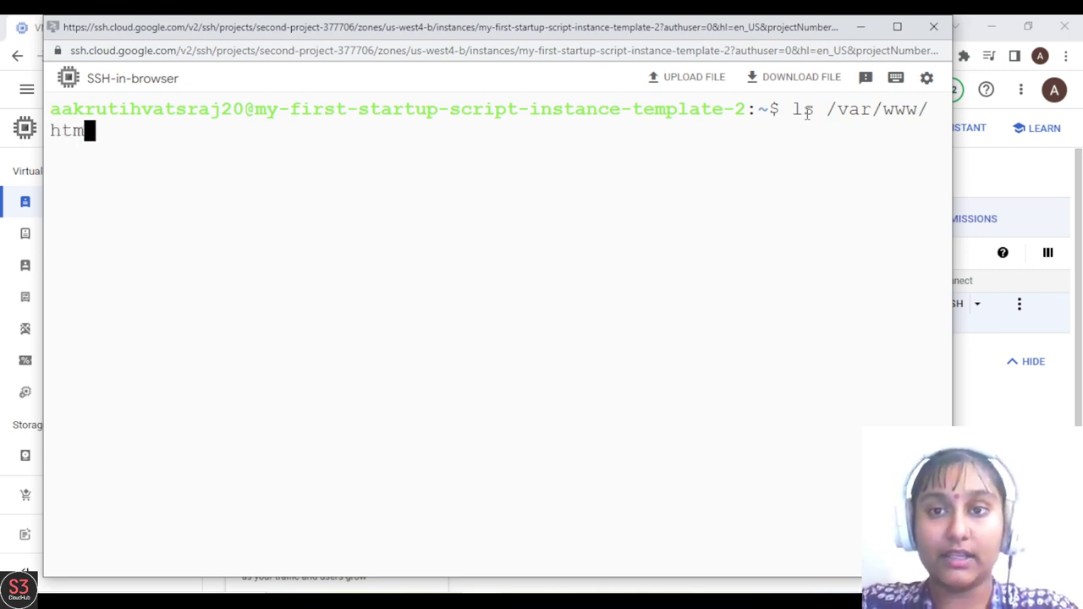
{"action": "type", "text": "l"}
{"action": "key", "text": "Return"}
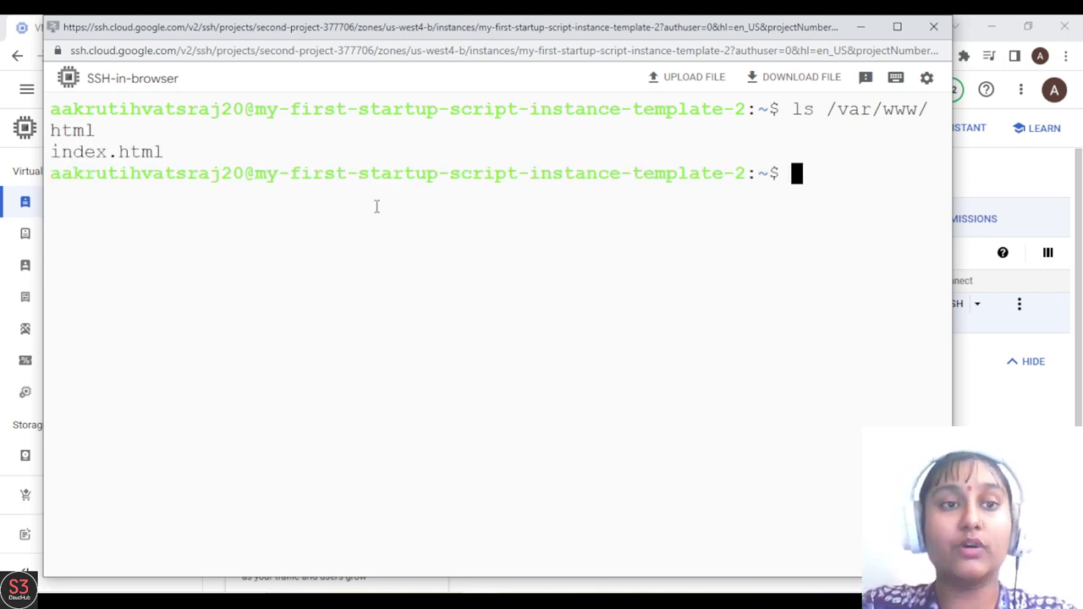
{"action": "mouse_move", "coordinate": [180, 157]}
{"action": "left_mouse_down"}
{"action": "mouse_move", "coordinate": [53, 158]}
{"action": "mouse_move", "coordinate": [176, 154]}
{"action": "left_mouse_up"}
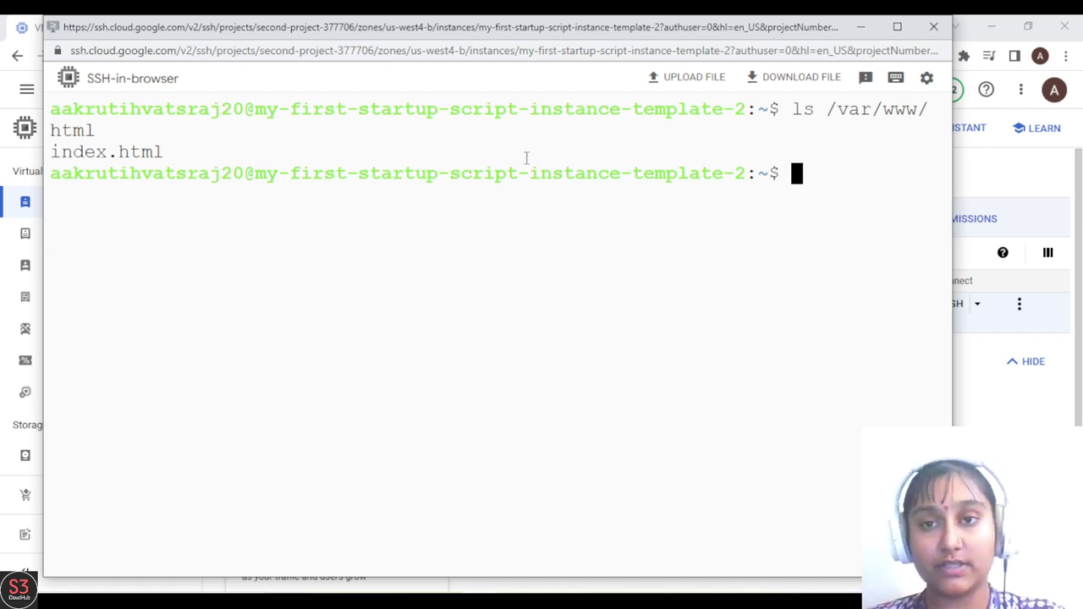
{"action": "left_click_drag", "start_coordinate": [187, 154], "coordinate": [64, 150]}
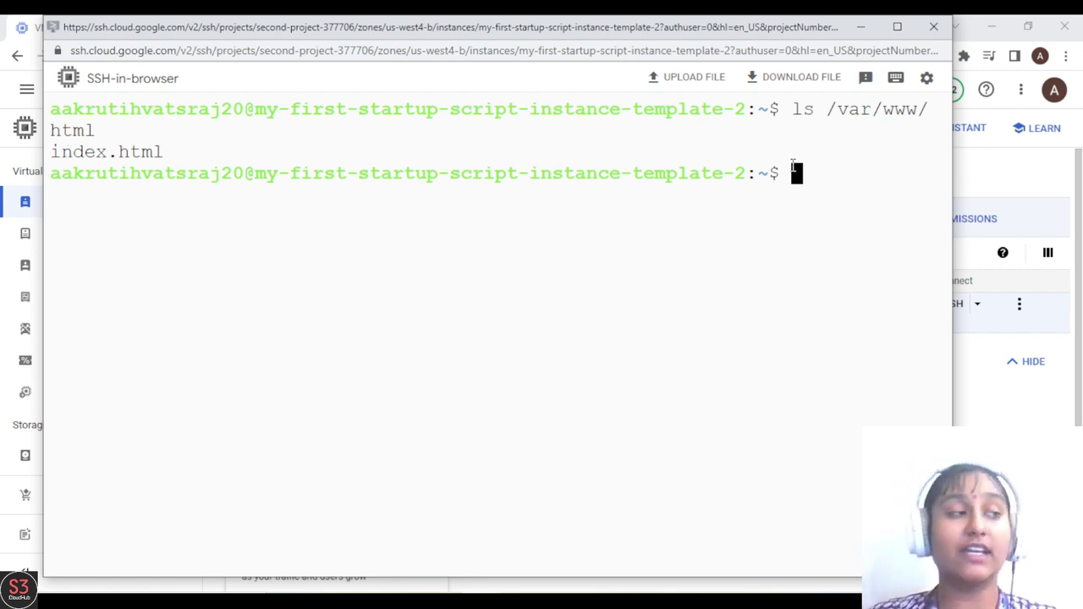
- Print the contents of /var/www/html/index.html in the terminal with the cat command
{"action": "type", "text": "casgt"}
{"action": "key", "text": "BackSpace"}
{"action": "key", "text": "BackSpace"}
{"action": "key", "text": "BackSpace"}
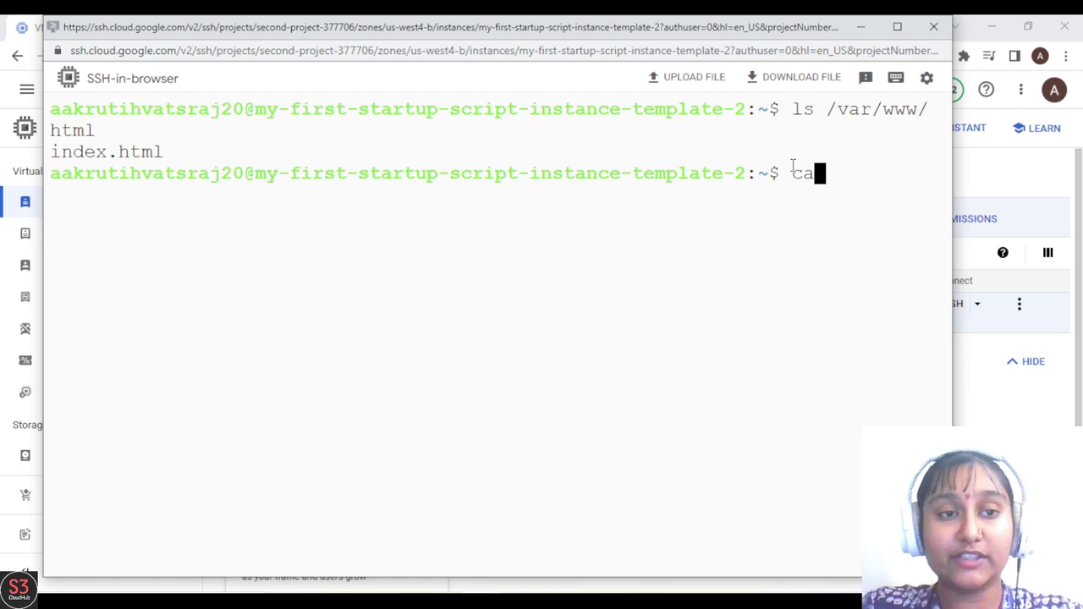
{"action": "type", "text": "t "}
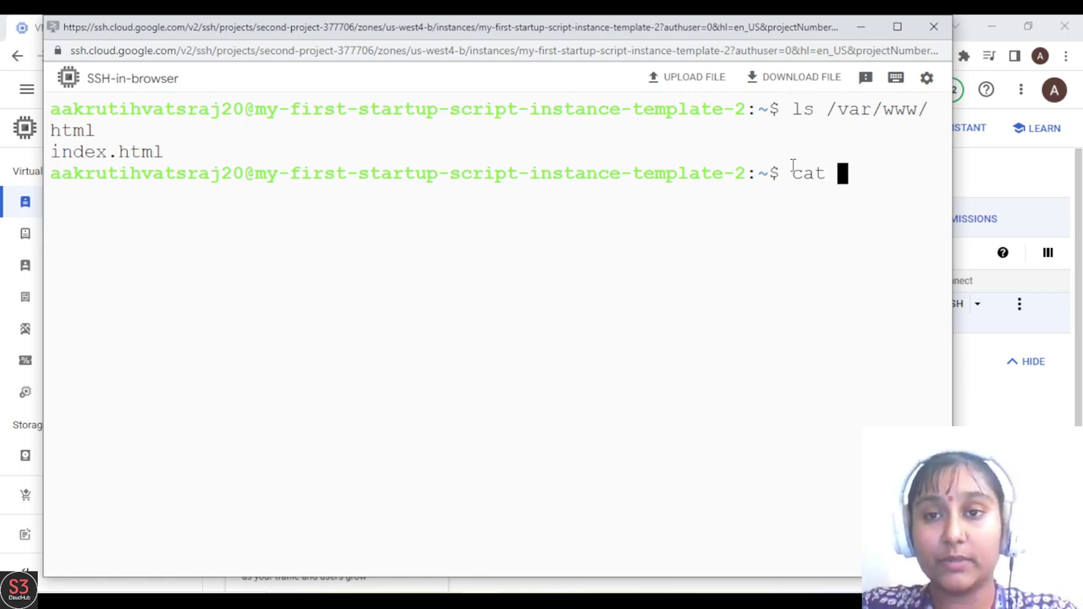
{"action": "type", "text": "/var/www/ht"}
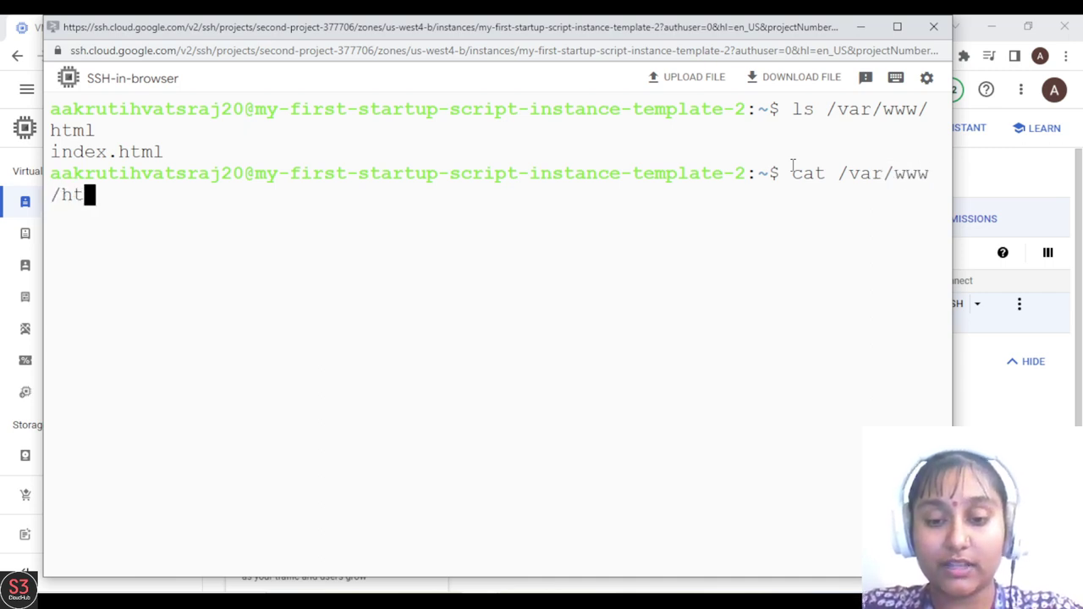
{"action": "type", "text": "ml/index"}
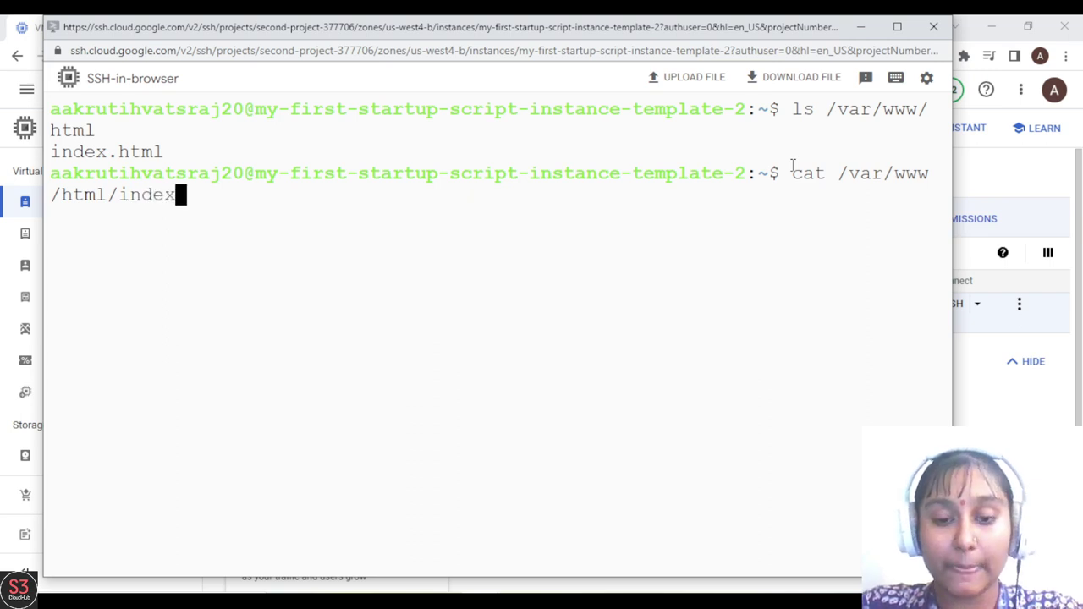
{"action": "type", "text": ".html"}
{"action": "key", "text": "Return"}
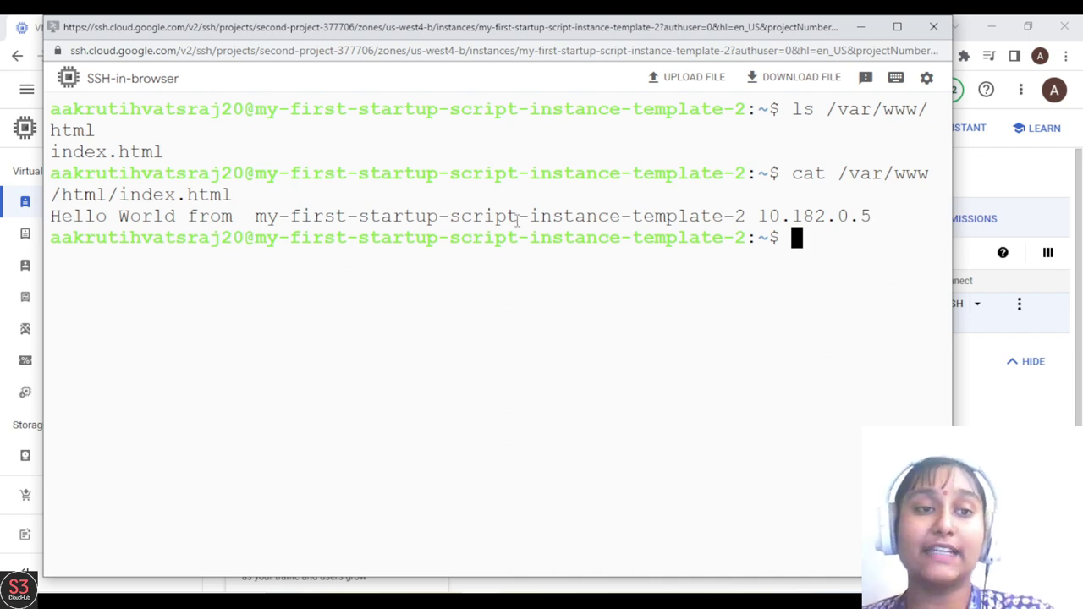
- Examine the printed line from index.html, highlighting it to check the greeting, instance name and internal IP
{"action": "left_click_drag", "start_coordinate": [882, 216], "coordinate": [49, 220]}
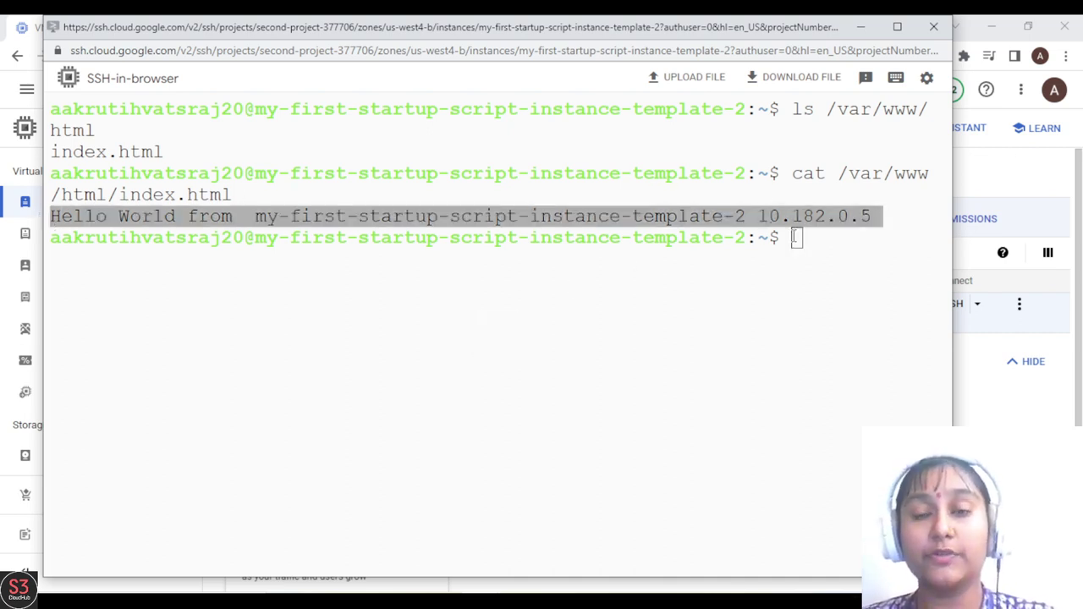
{"action": "left_click", "coordinate": [794, 238]}
{"action": "left_click_drag", "start_coordinate": [879, 216], "coordinate": [51, 218]}
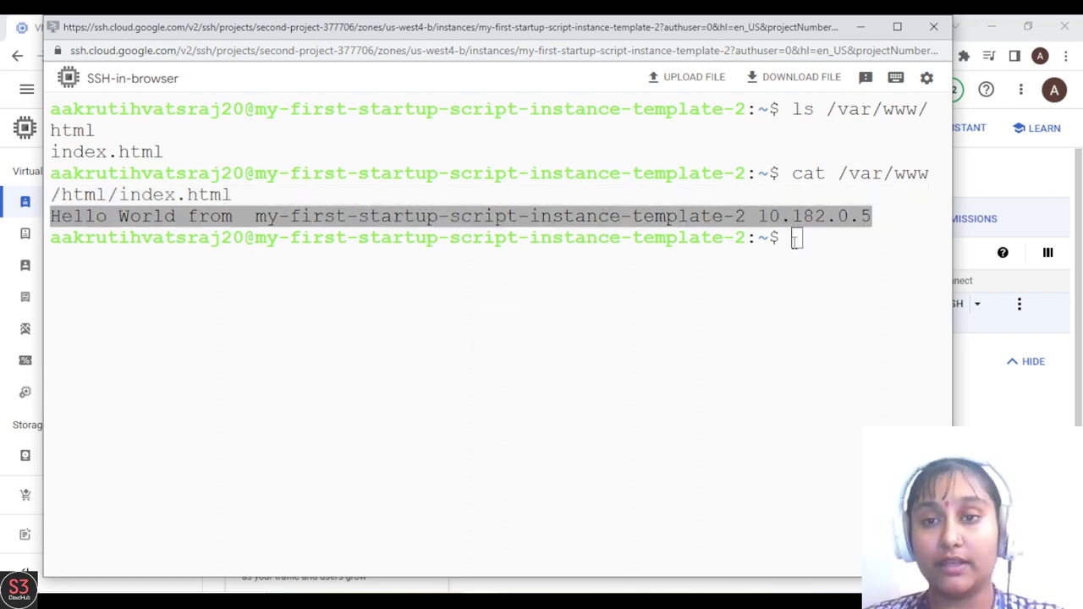
{"action": "left_click", "coordinate": [796, 241]}
{"action": "left_click_drag", "start_coordinate": [872, 216], "coordinate": [78, 216]}
{"action": "left_click", "coordinate": [78, 216]}
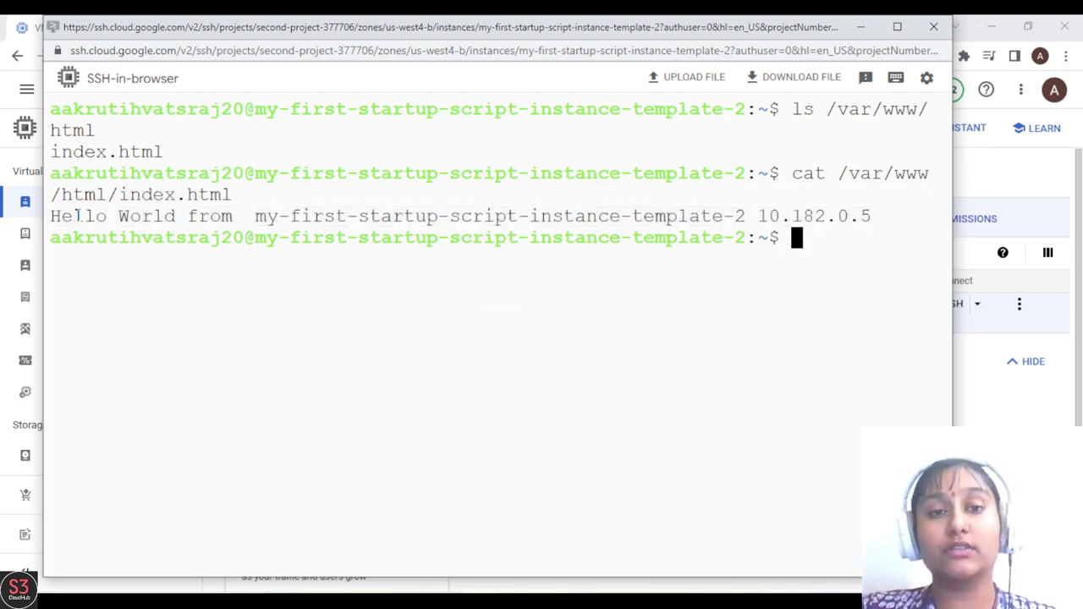
{"action": "left_click_drag", "start_coordinate": [324, 216], "coordinate": [874, 213]}
{"action": "left_click", "coordinate": [874, 213]}
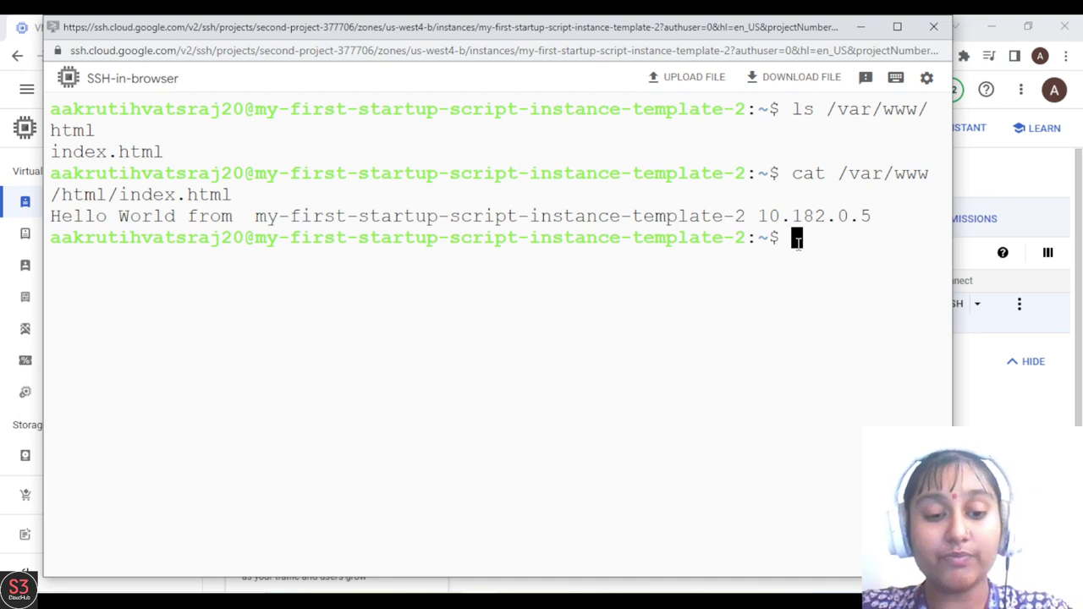
- Switch to the root user with sudo su and start the web server with service apache2 start
{"action": "type", "text": "sudo su"}
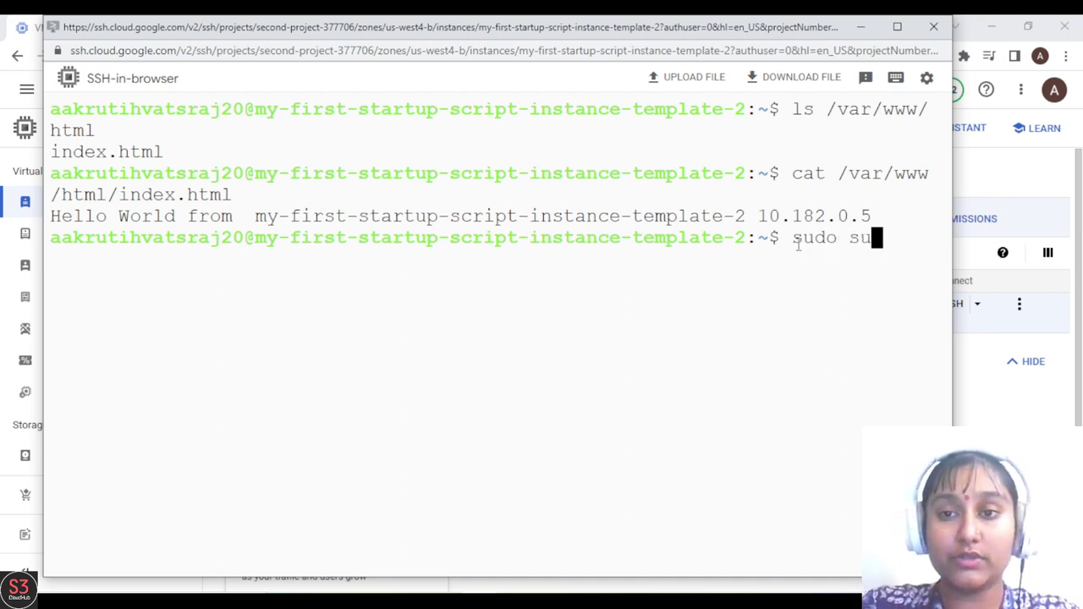
{"action": "key", "text": "Return"}
{"action": "type", "text": "s"}
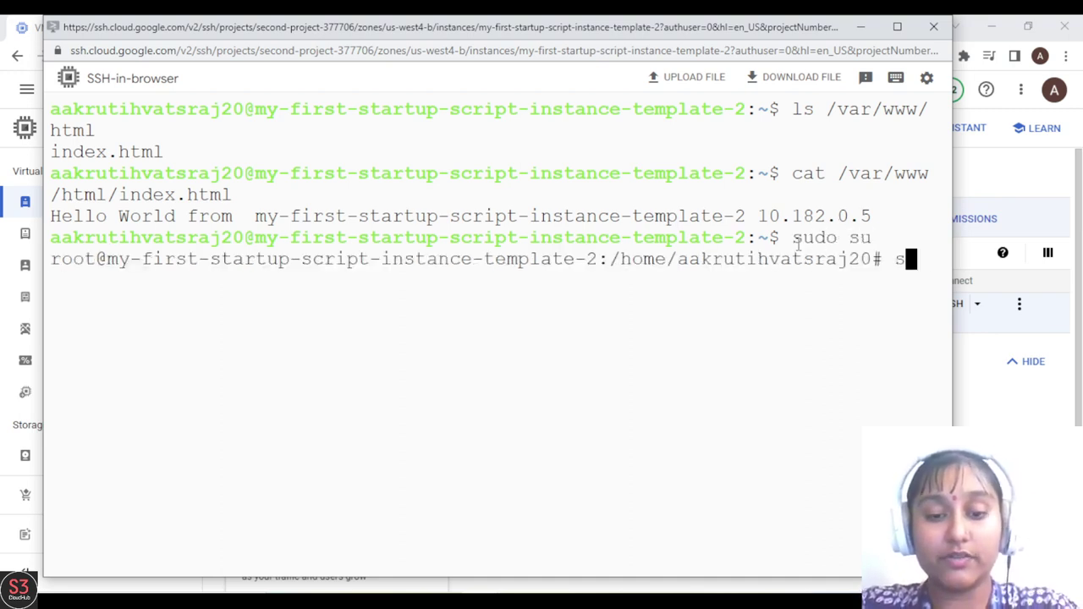
{"action": "type", "text": "ervice s"}
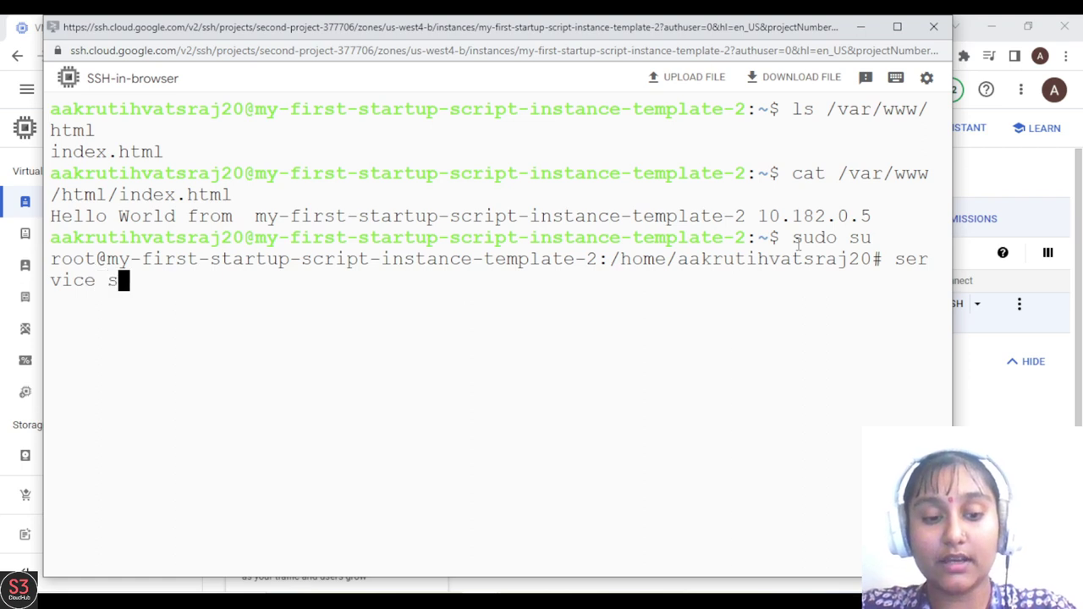
{"action": "key", "text": "BackSpace"}
{"action": "type", "text": "apach"}
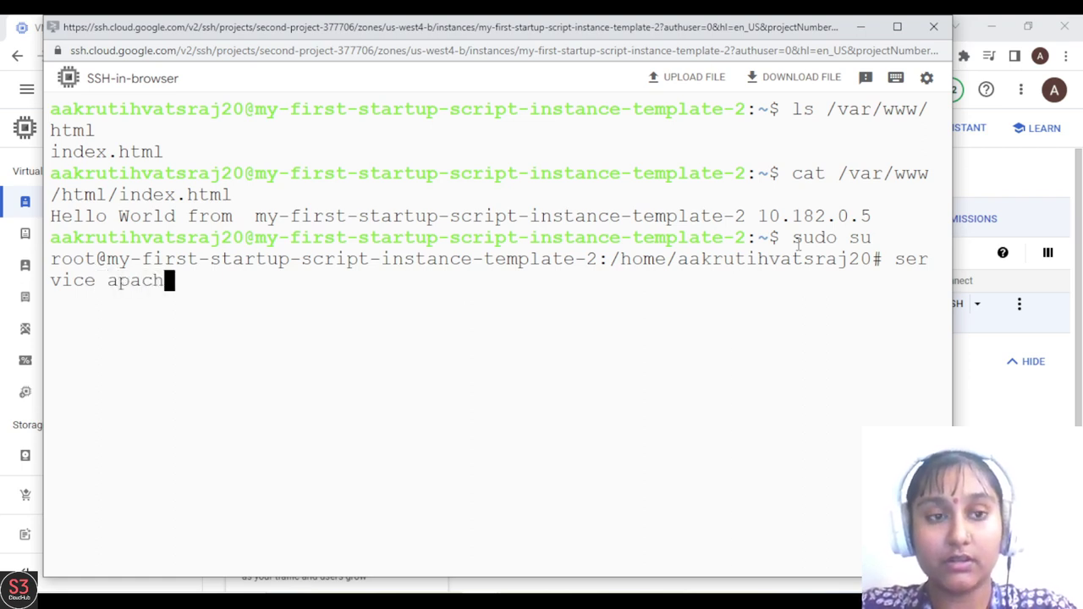
{"action": "type", "text": "e2 start"}
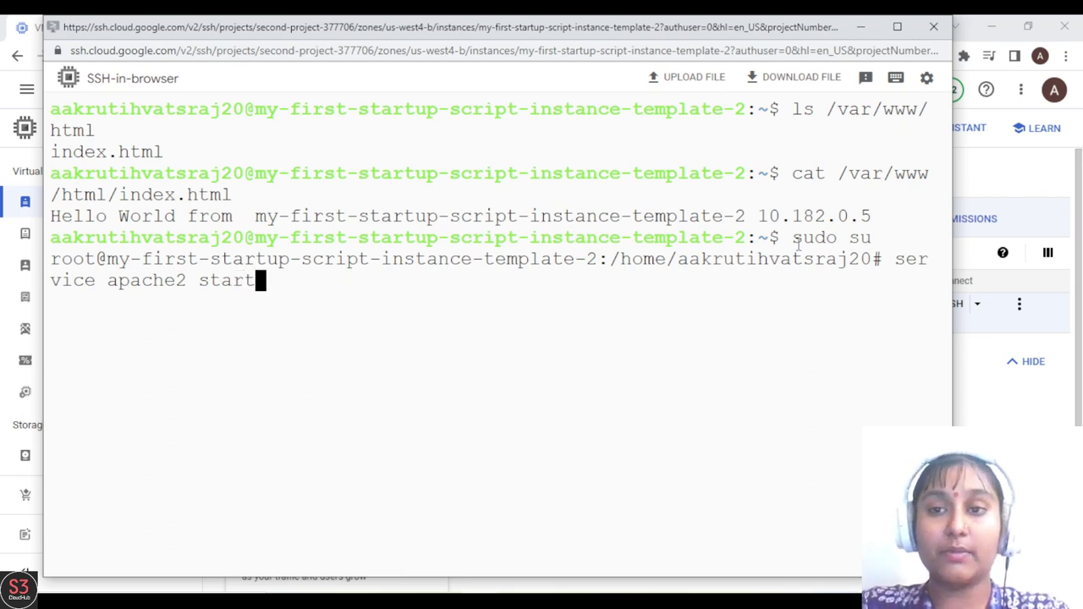
{"action": "key", "text": "Return"}
{"action": "key", "text": "Return"}
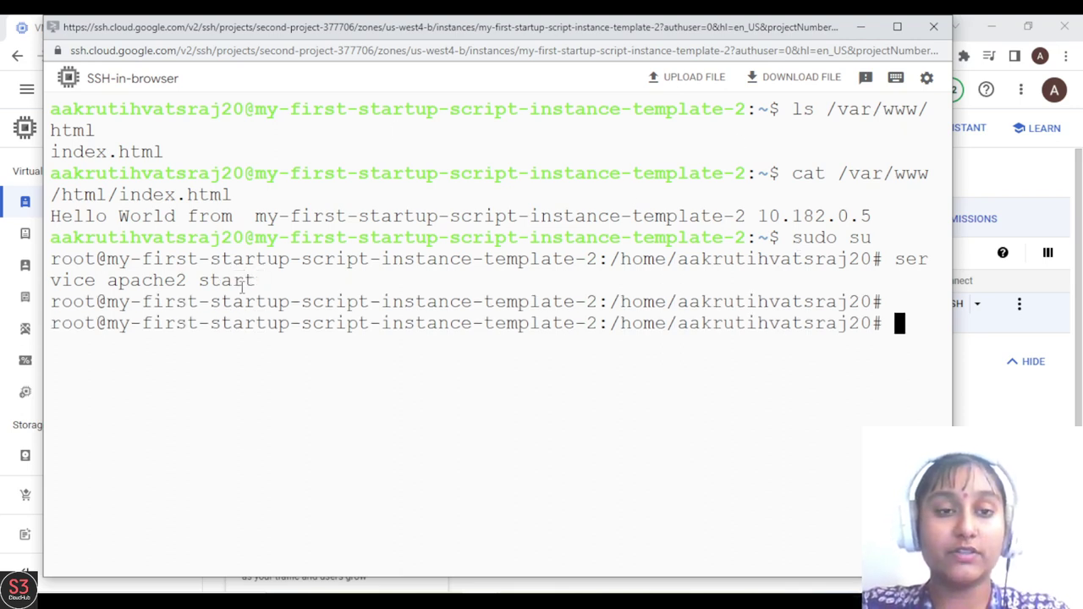
- Minimize the SSH window, reload the VM instances list, replace the old page tab by reopening the VM's external IP, and check its text
{"action": "left_click", "coordinate": [863, 28]}
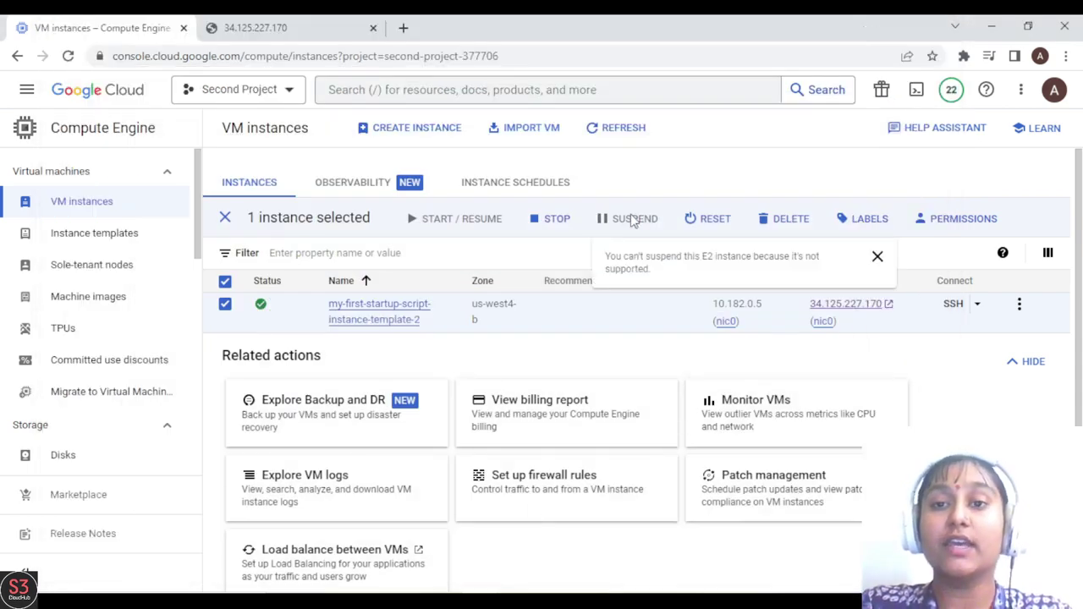
{"action": "left_click", "coordinate": [66, 57]}
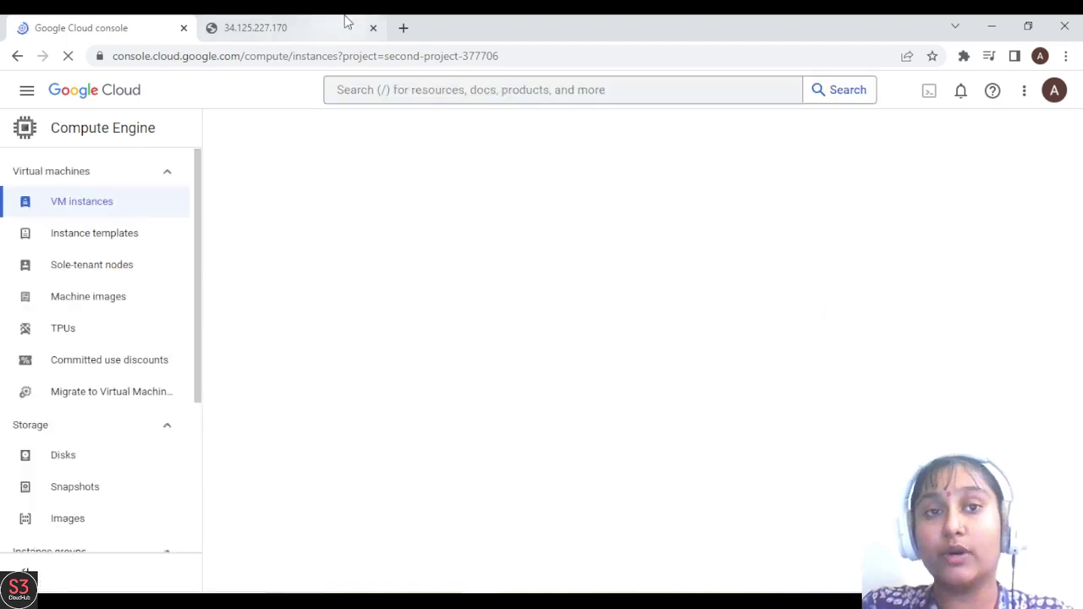
{"action": "left_click", "coordinate": [373, 30]}
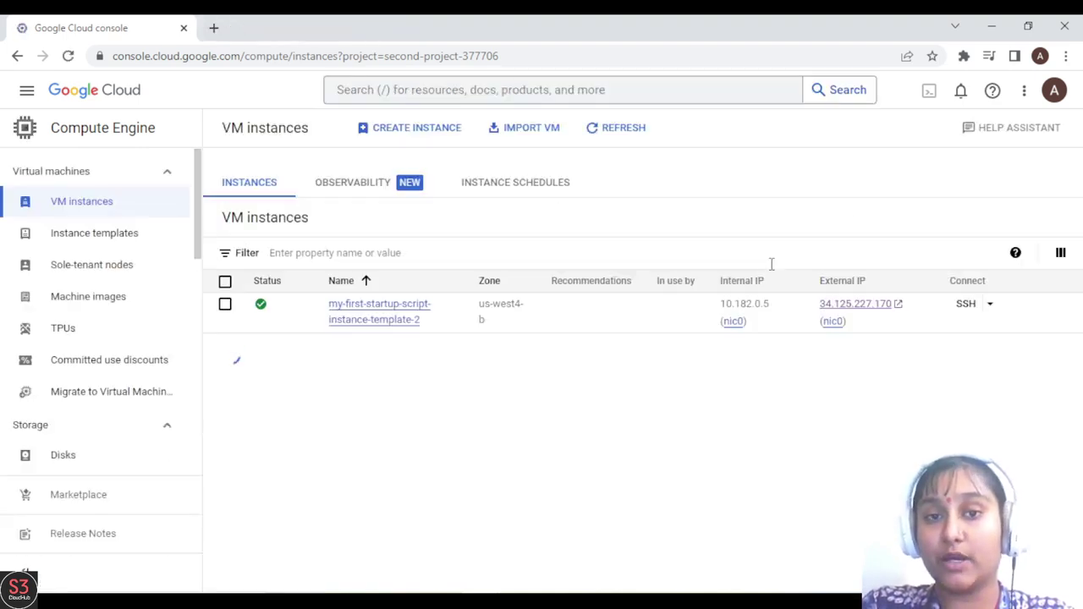
{"action": "left_click", "coordinate": [855, 305]}
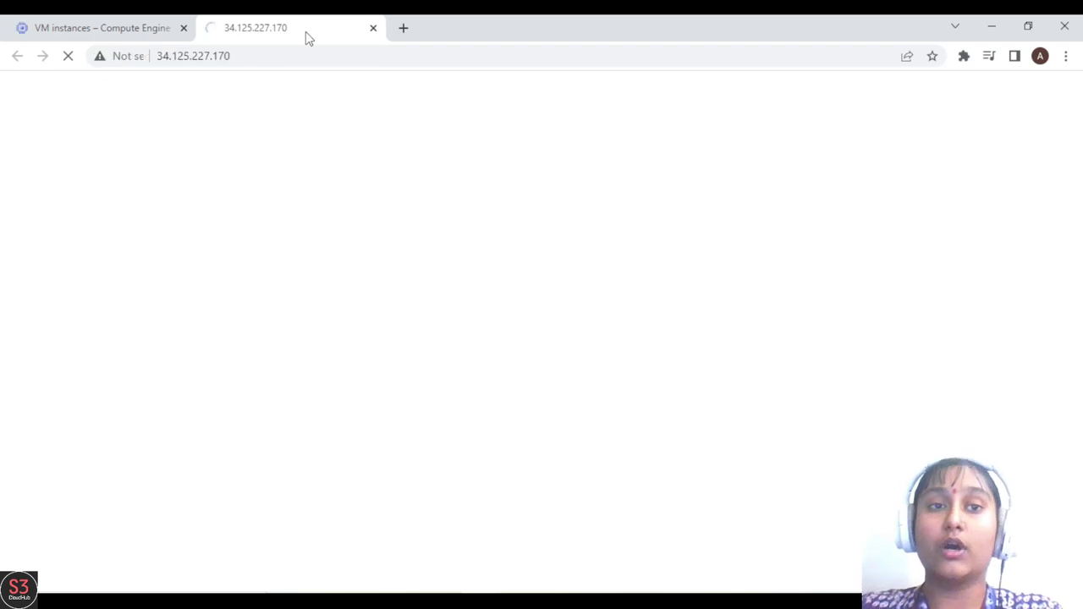
{"action": "left_click_drag", "start_coordinate": [397, 82], "coordinate": [2, 66]}
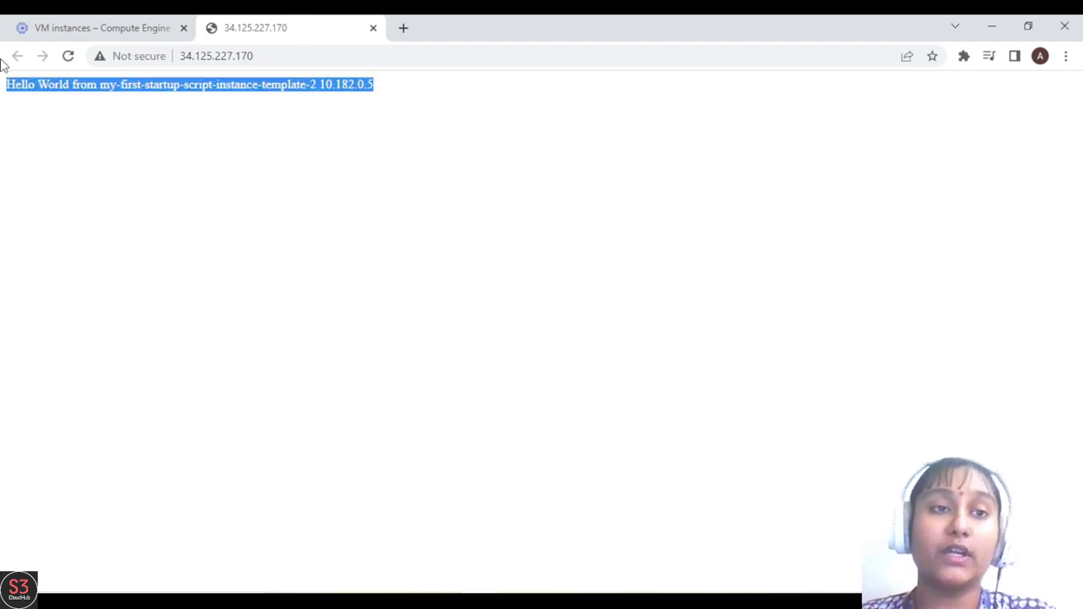
{"action": "left_click", "coordinate": [434, 290]}
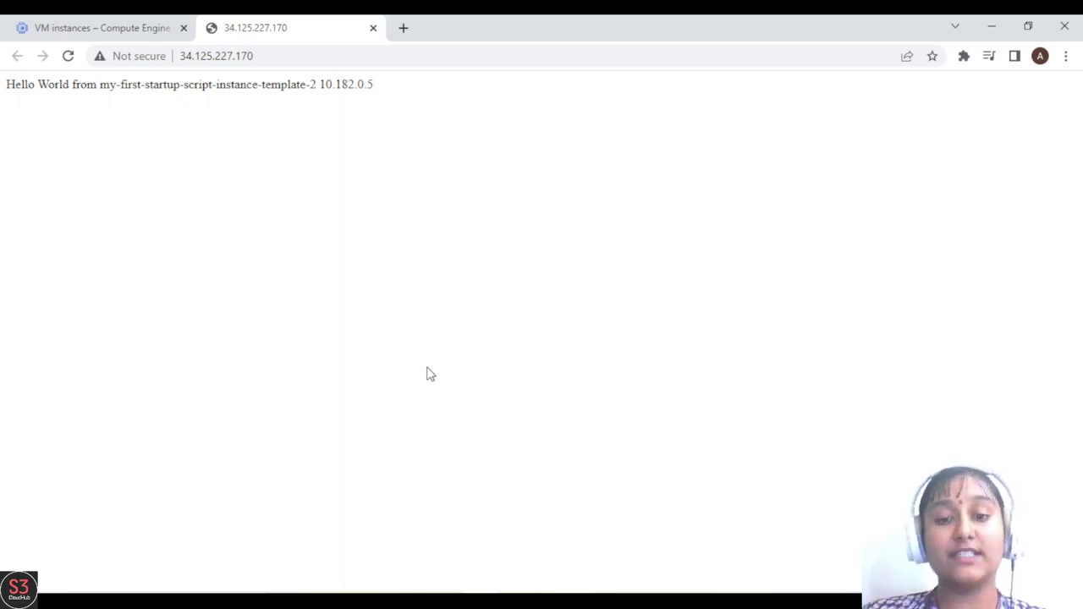
- Return to the VM instances list and stop my-first-startup-script-instance-template-2, confirming the action
{"action": "key", "text": "ctrl+shift+Tab"}
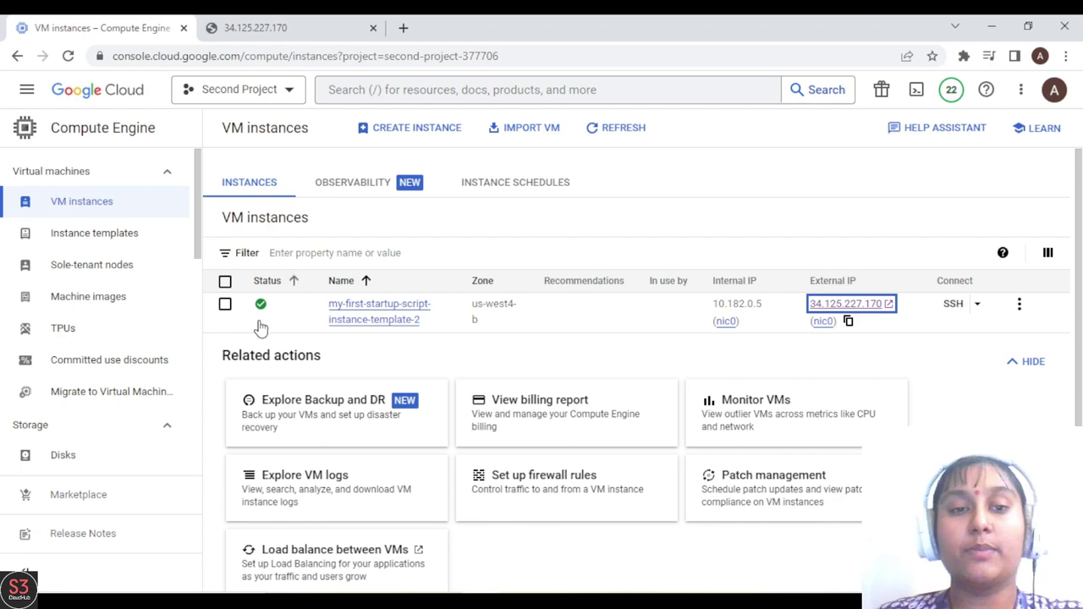
{"action": "left_click", "coordinate": [1021, 307]}
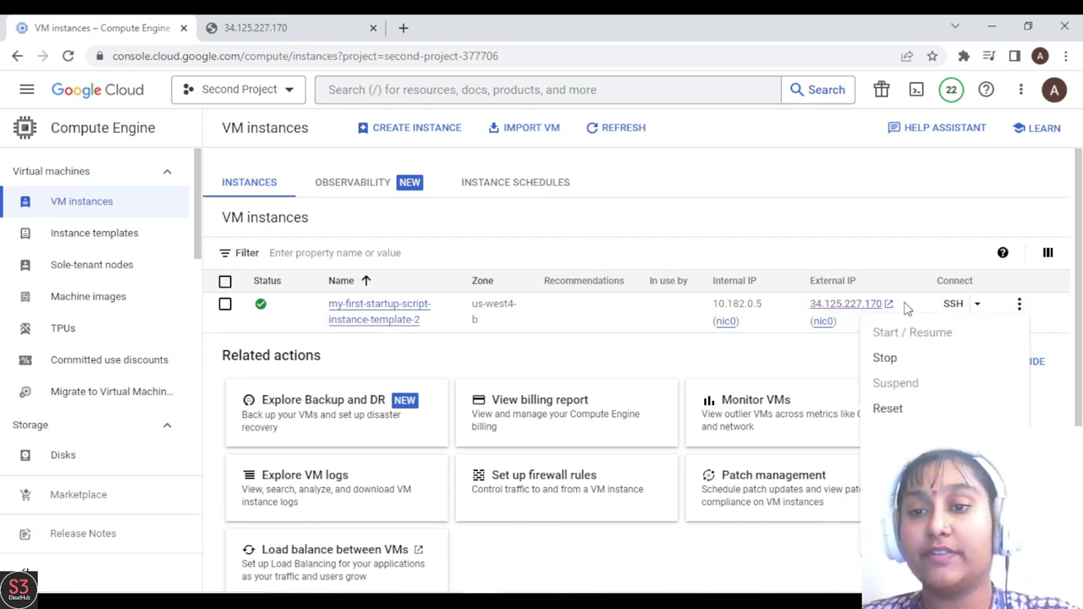
{"action": "left_click", "coordinate": [884, 358]}
{"action": "left_click", "coordinate": [724, 411]}
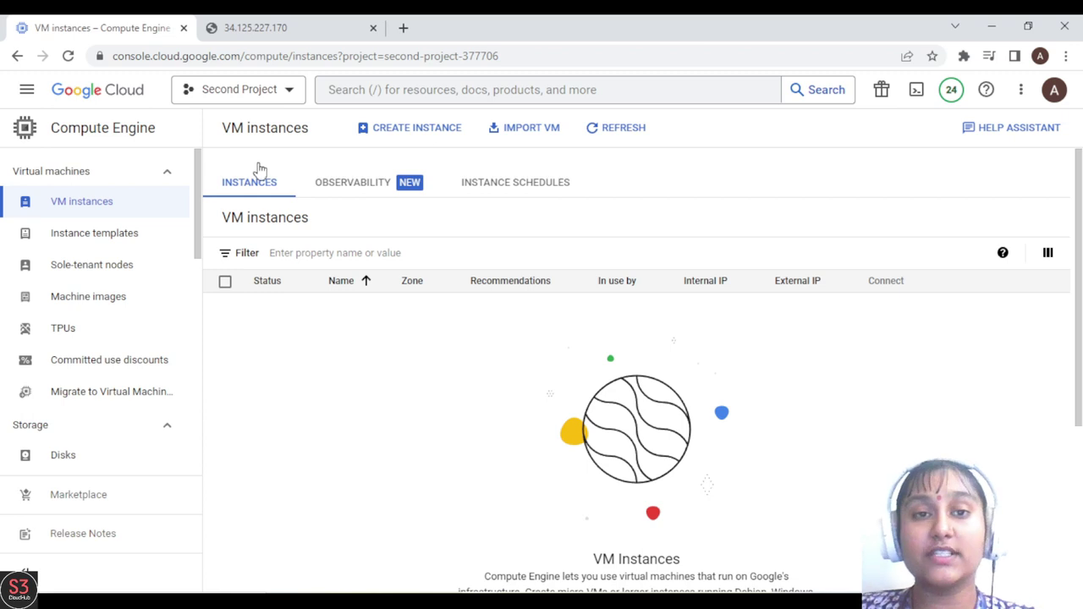
- Look through the pinned products in the console's navigation menu, including the Kubernetes Engine pages
{"action": "left_click", "coordinate": [27, 93]}
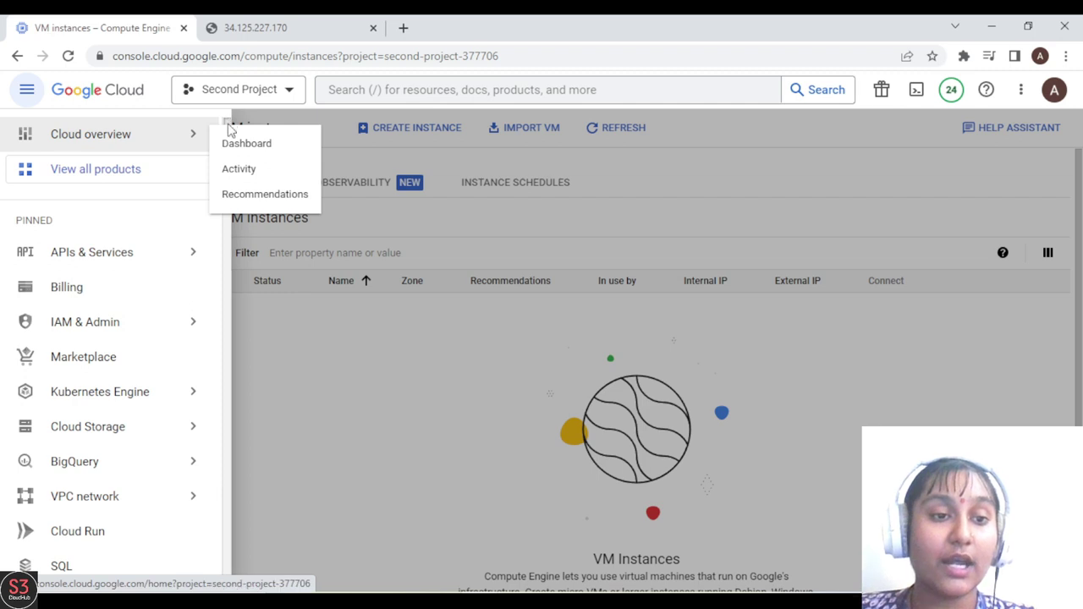
{"action": "scroll", "coordinate": [228, 127], "scroll_direction": "down", "scroll_amount": 3}
{"action": "scroll", "coordinate": [228, 127], "scroll_direction": "up", "scroll_amount": 3}
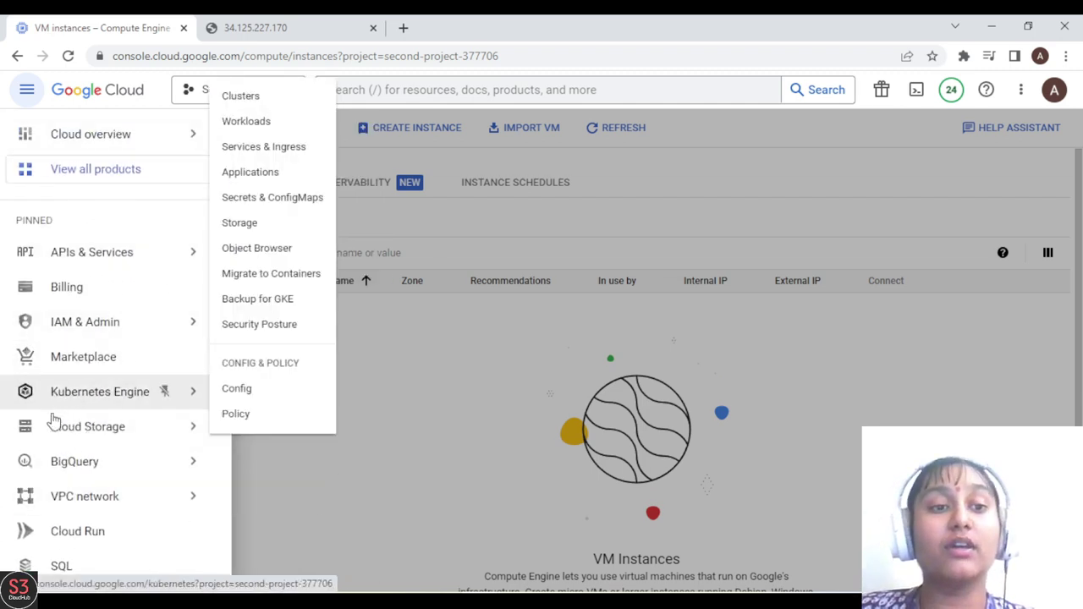
{"action": "mouse_move", "coordinate": [87, 399]}
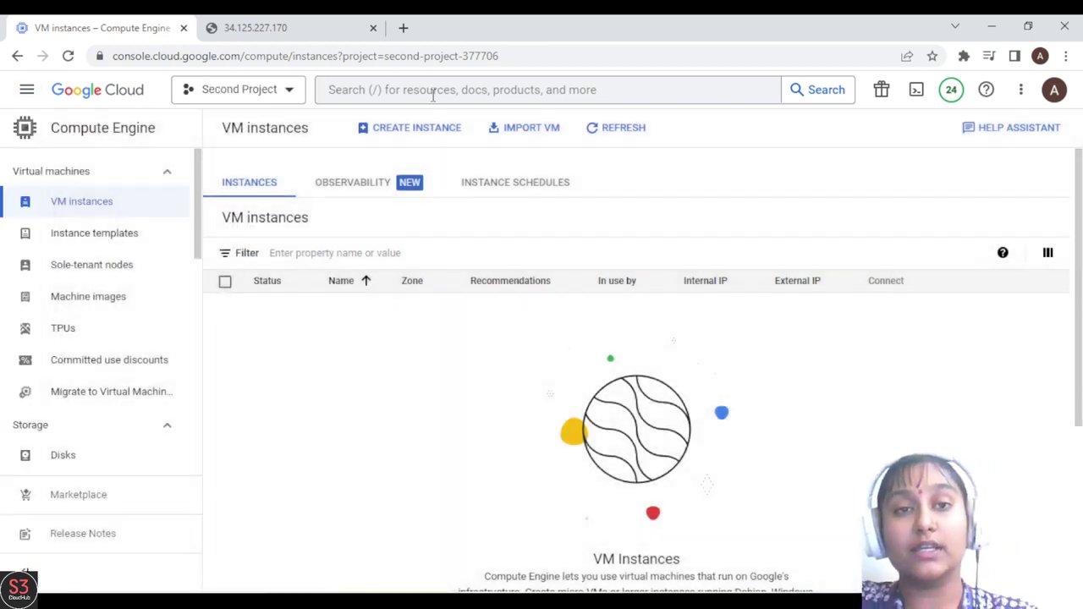
- Search the console for "kubernet" to view the matching Kubernetes products, and dismiss the suggestions
{"action": "left_click", "coordinate": [433, 95]}
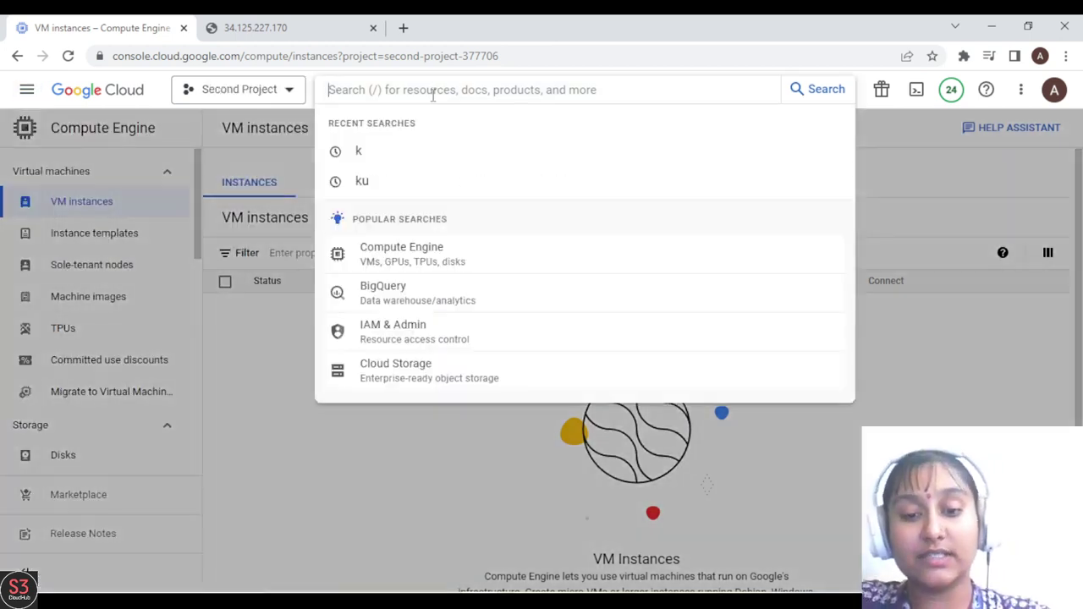
{"action": "type", "text": "kuner"}
{"action": "key", "text": "BackSpace"}
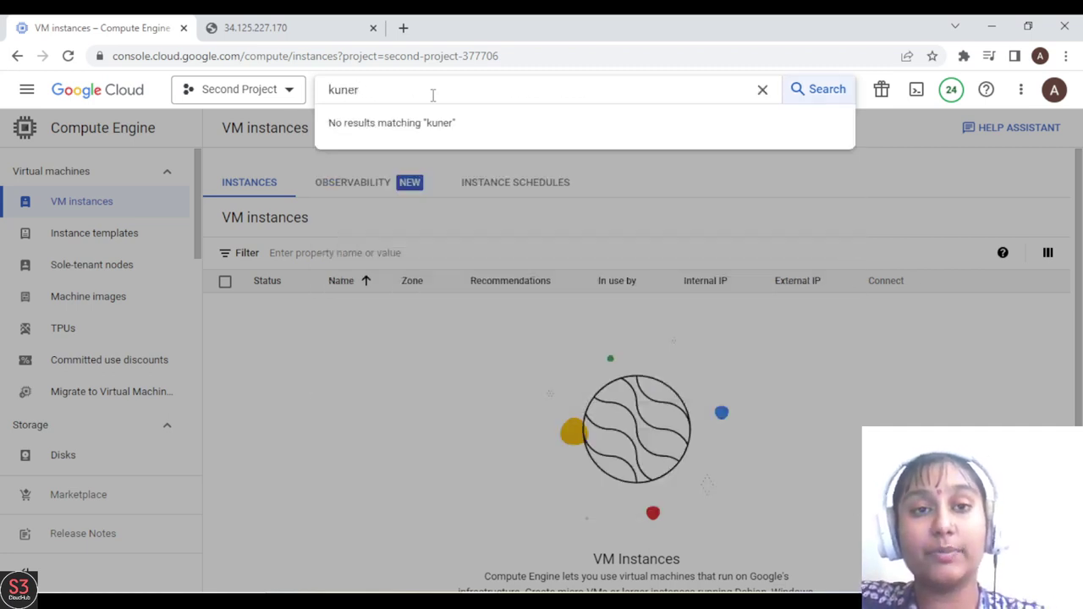
{"action": "key", "text": "BackSpace"}
{"action": "key", "text": "BackSpace"}
{"action": "key", "text": "BackSpace"}
{"action": "type", "text": "bernet"}
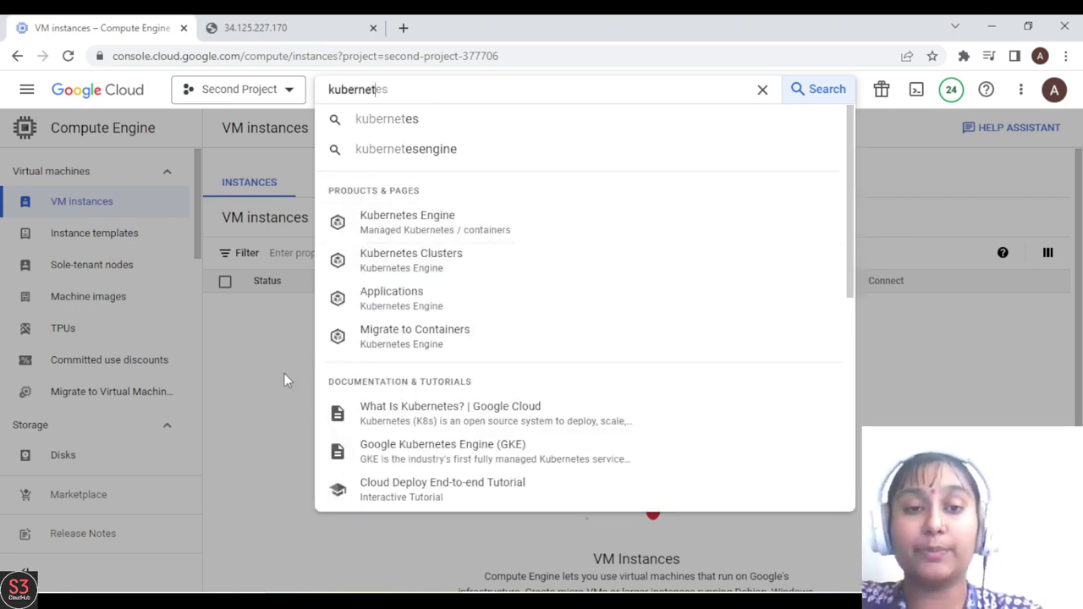
{"action": "left_click", "coordinate": [248, 422]}
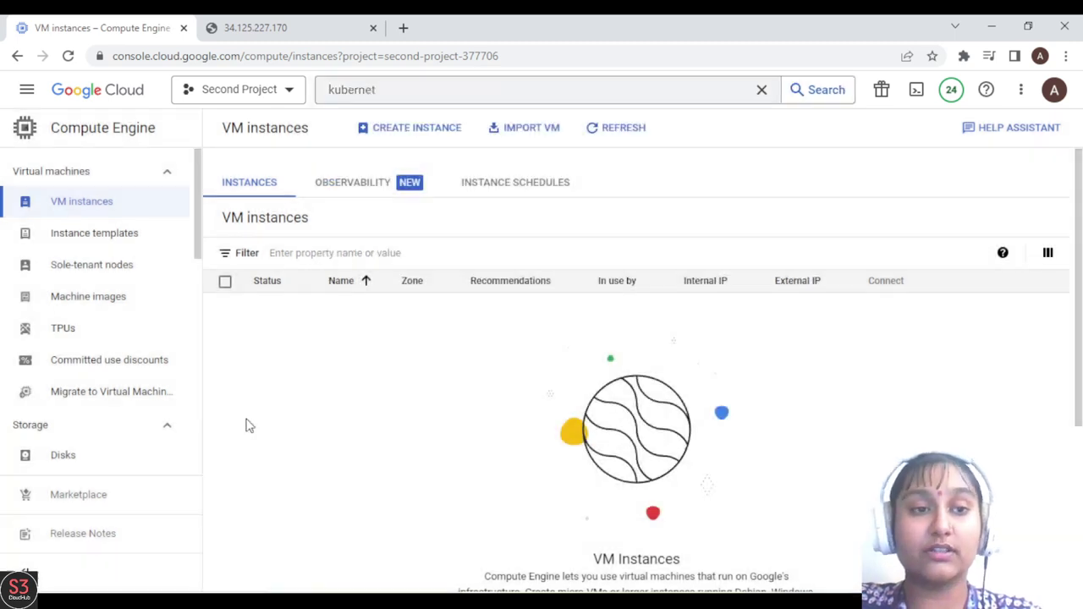
- Expand the complete product list in the console's navigation menu and pin Compute Engine, then close the menu
{"action": "left_click", "coordinate": [26, 89]}
{"action": "mouse_move", "coordinate": [97, 446]}
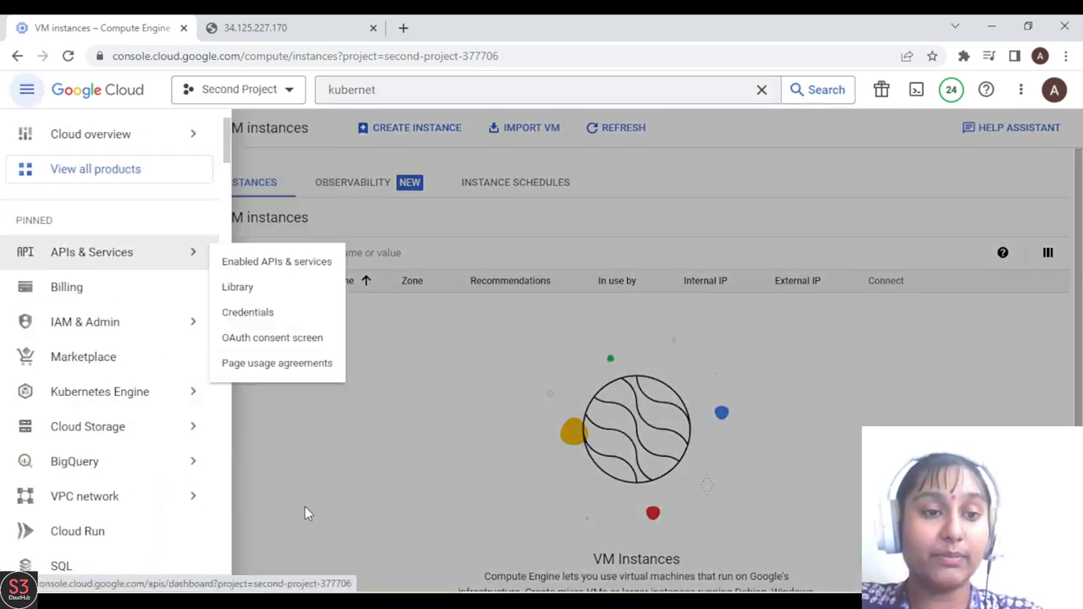
{"action": "left_click_drag", "start_coordinate": [229, 142], "coordinate": [228, 191]}
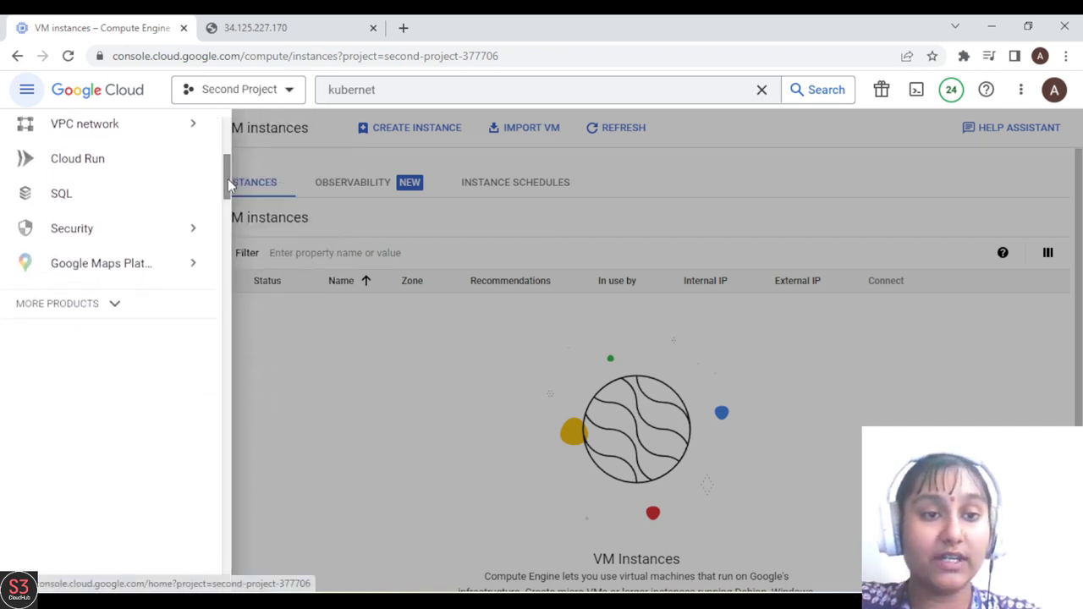
{"action": "left_click", "coordinate": [111, 311]}
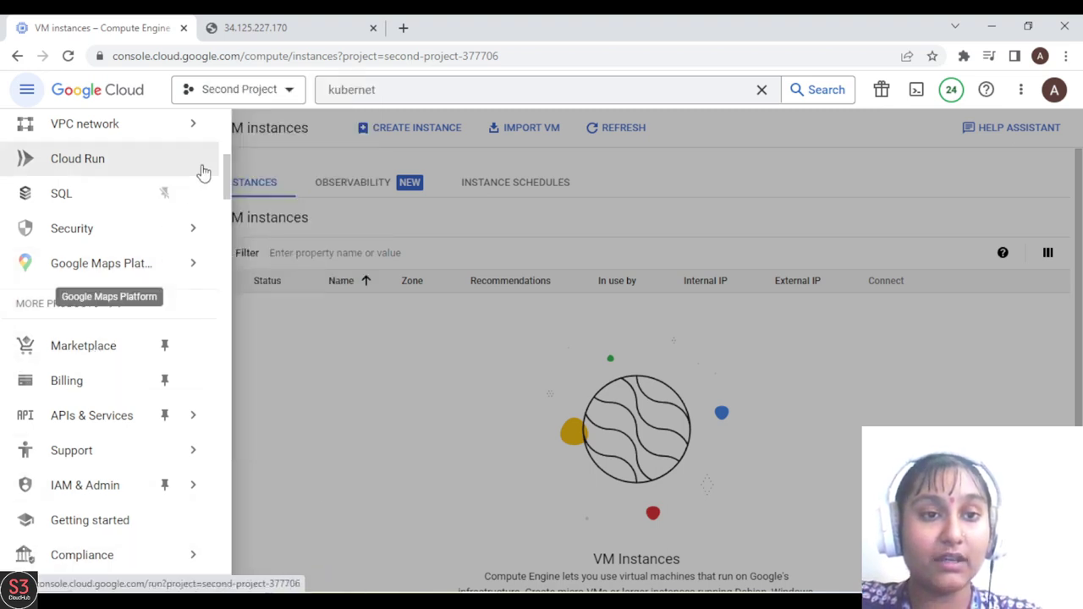
{"action": "left_click_drag", "start_coordinate": [225, 169], "coordinate": [225, 174]}
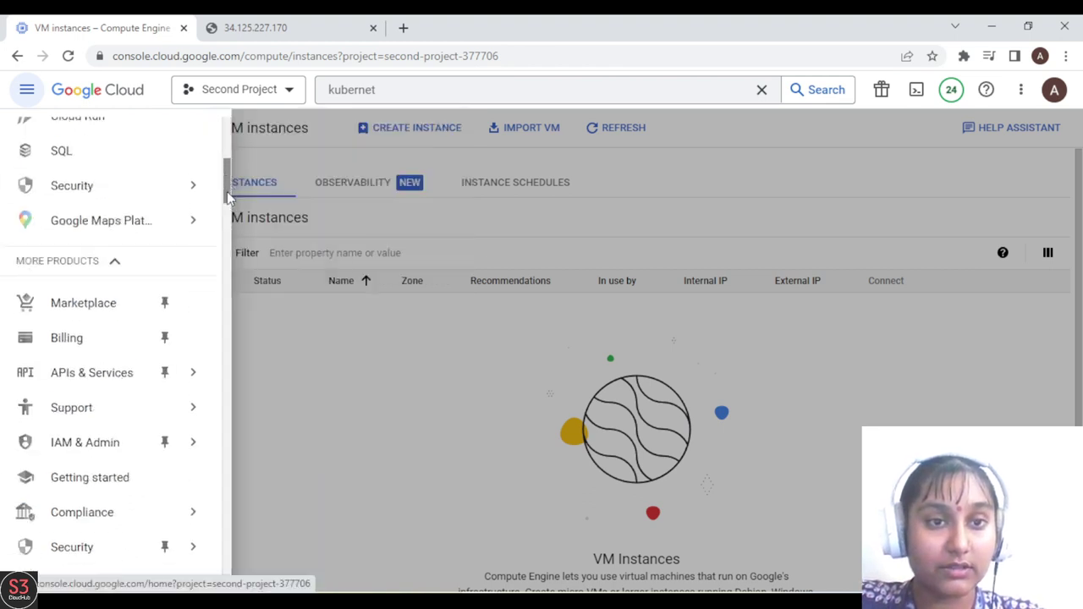
{"action": "scroll", "coordinate": [228, 204], "scroll_direction": "down", "scroll_amount": 5}
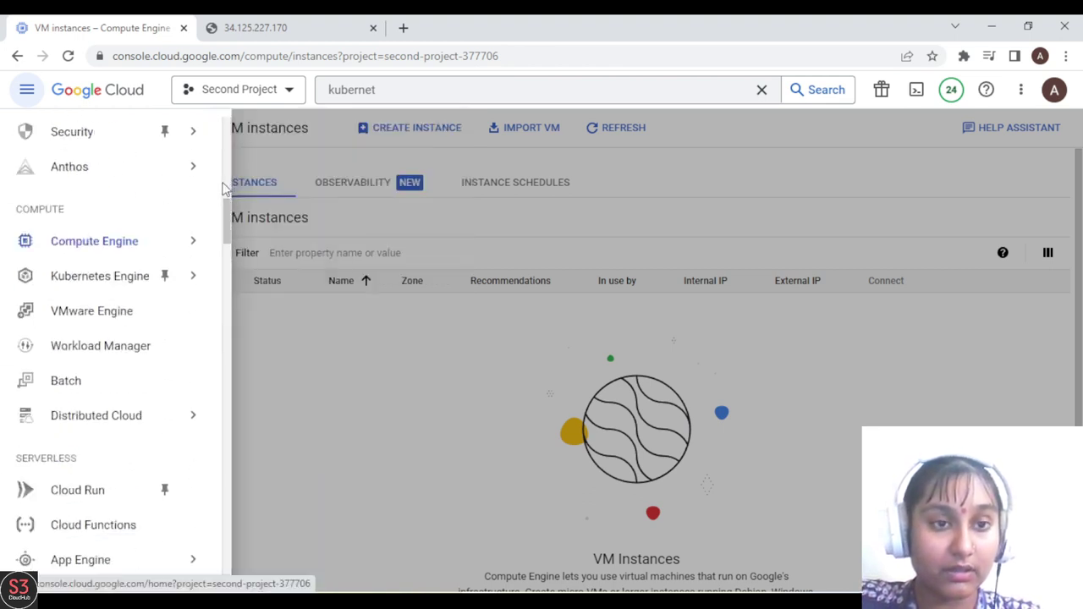
{"action": "scroll", "coordinate": [228, 213], "scroll_direction": "up", "scroll_amount": 4}
{"action": "scroll", "coordinate": [229, 213], "scroll_direction": "down", "scroll_amount": 4}
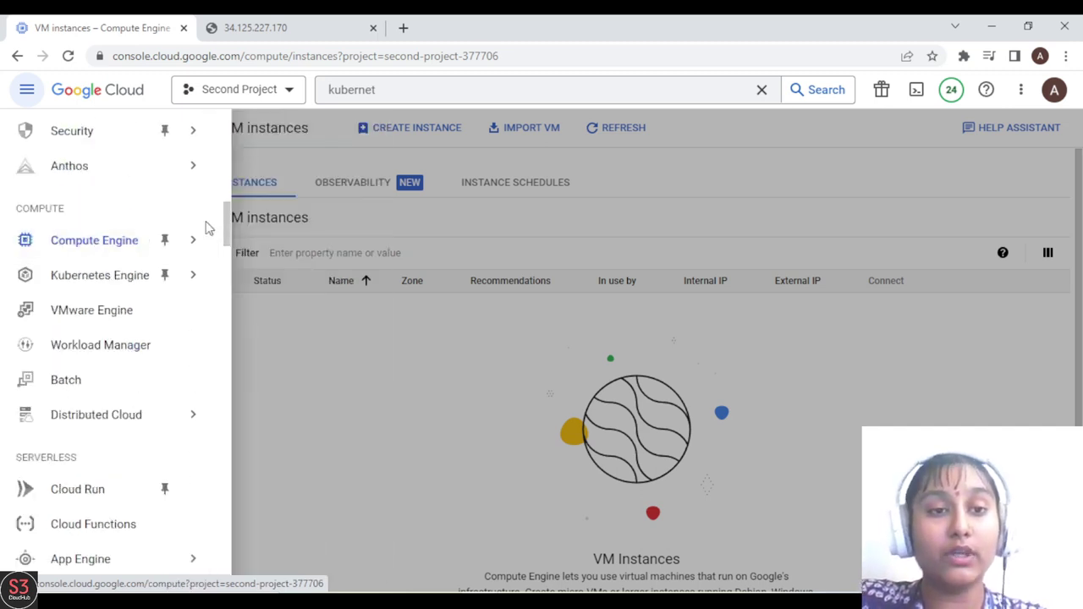
{"action": "mouse_move", "coordinate": [201, 231]}
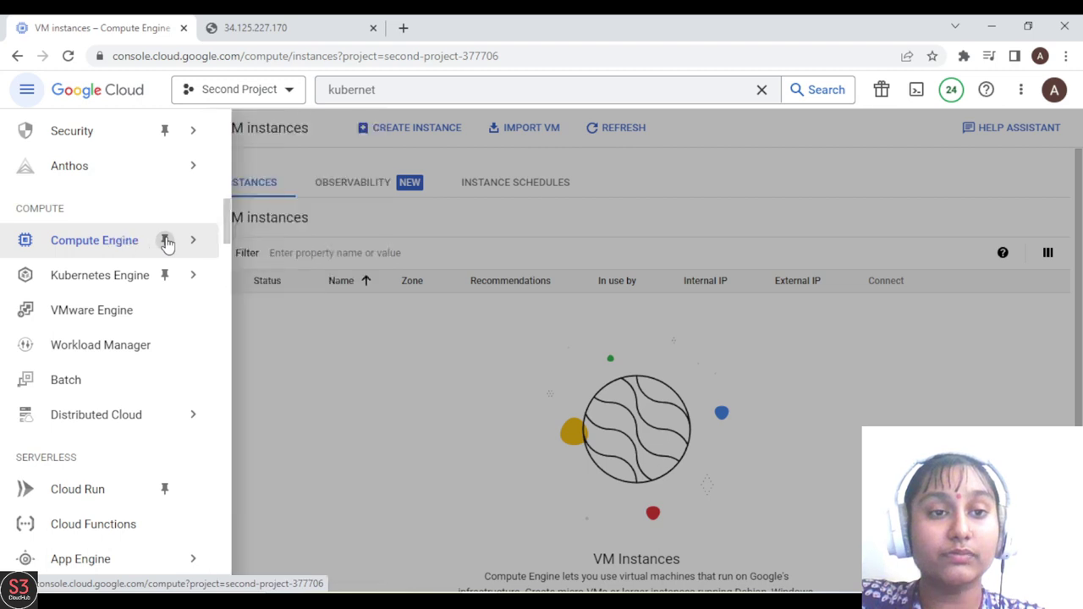
{"action": "scroll", "coordinate": [227, 222], "scroll_direction": "up", "scroll_amount": 1}
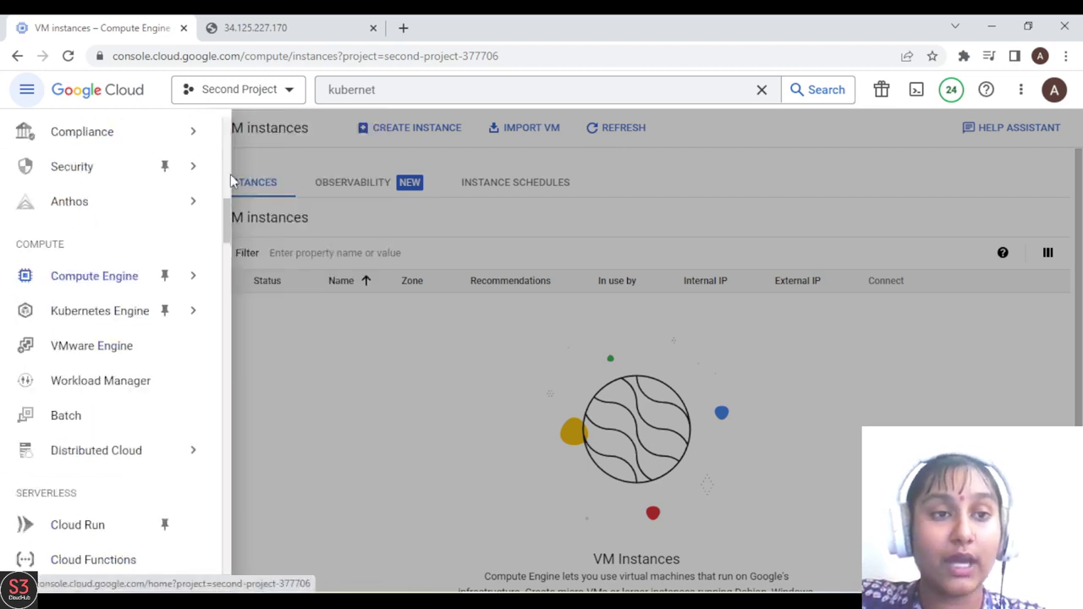
{"action": "mouse_move", "coordinate": [141, 305]}
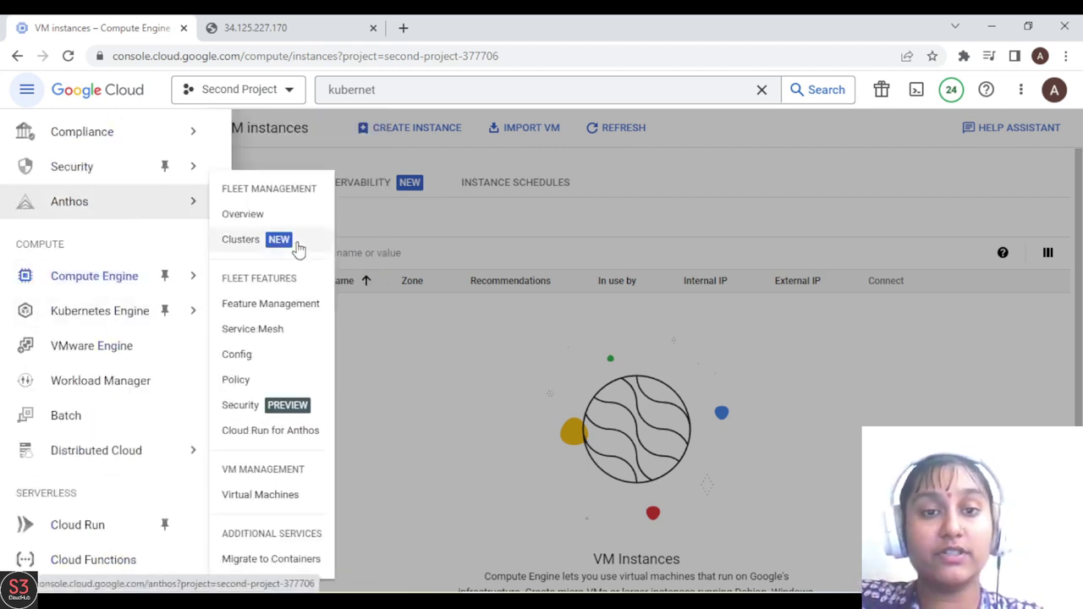
{"action": "left_click", "coordinate": [397, 399]}
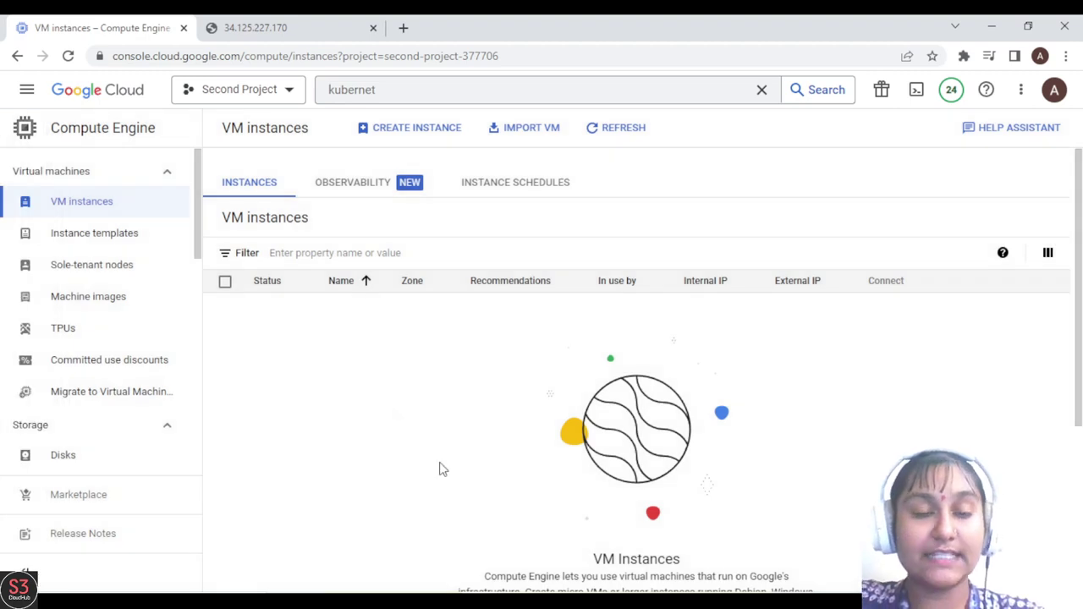
- Check the pinned products for Compute Engine and view its list of pages
{"action": "left_click", "coordinate": [26, 89]}
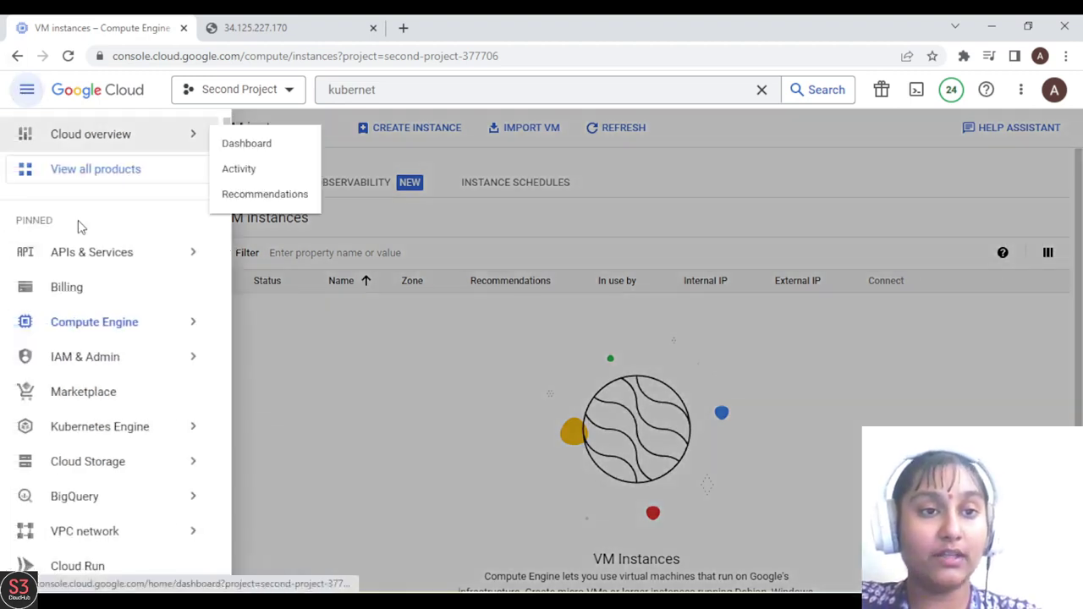
{"action": "mouse_move", "coordinate": [93, 326]}
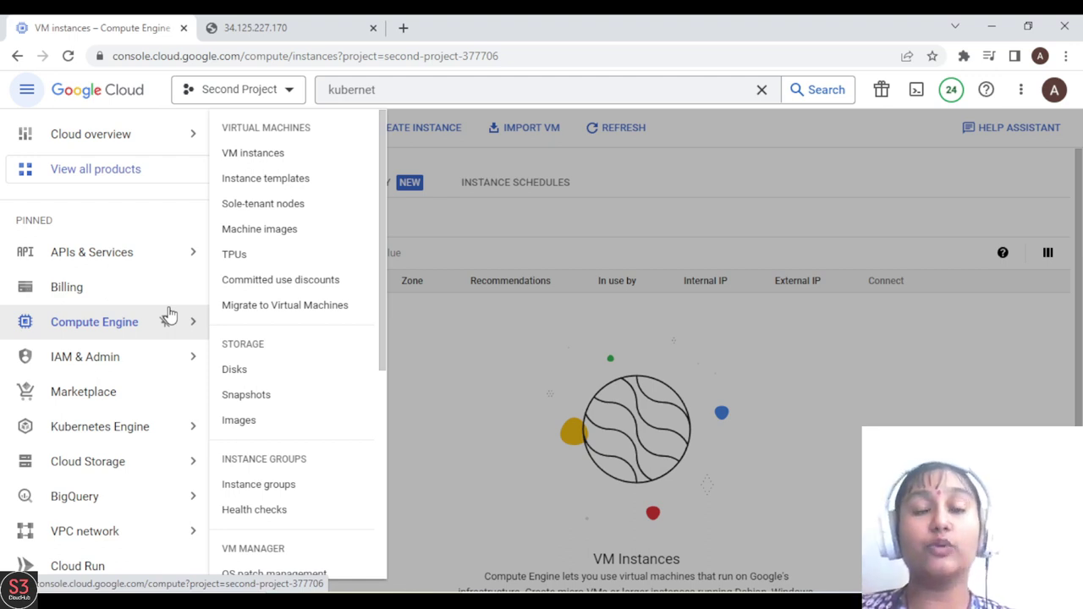
{"action": "left_click", "coordinate": [475, 380]}
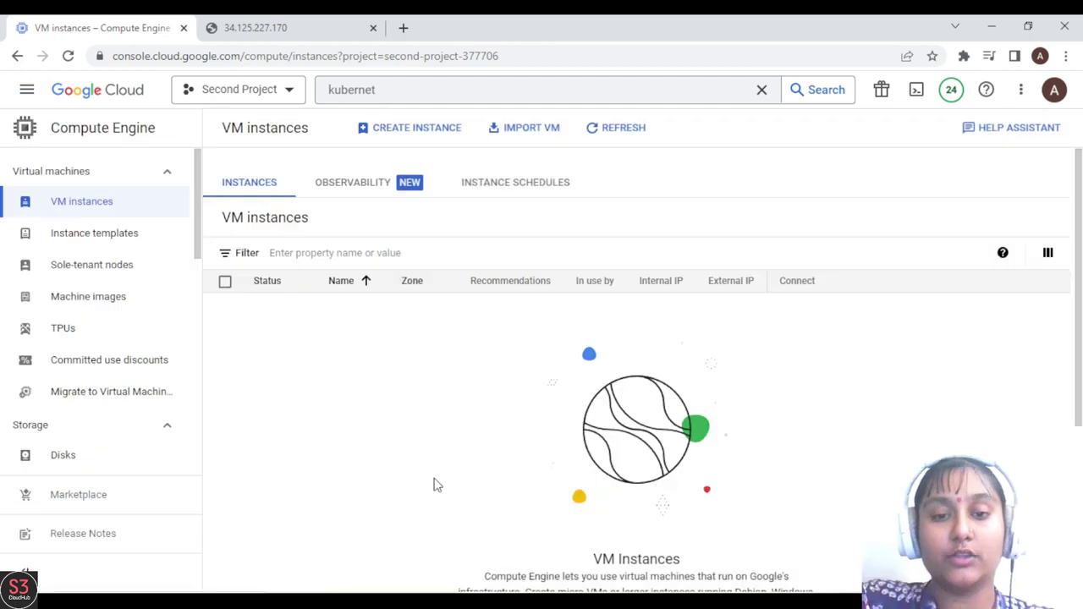
- Open the project Dashboard from Cloud overview and look through its cards, from project info down to documentation
{"action": "left_click", "coordinate": [27, 90]}
{"action": "mouse_move", "coordinate": [107, 144]}
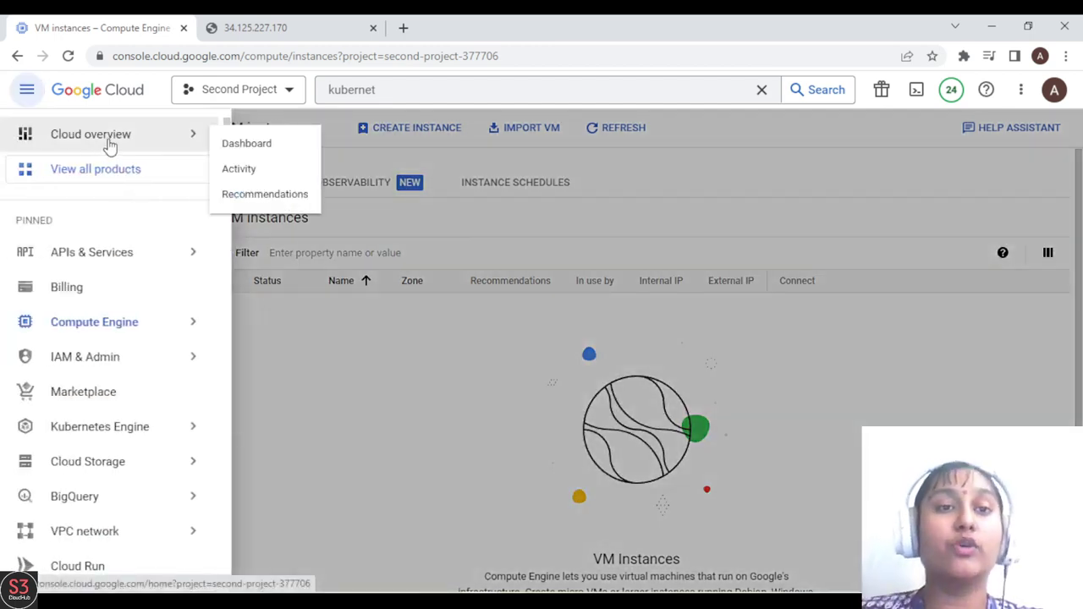
{"action": "left_click", "coordinate": [249, 145]}
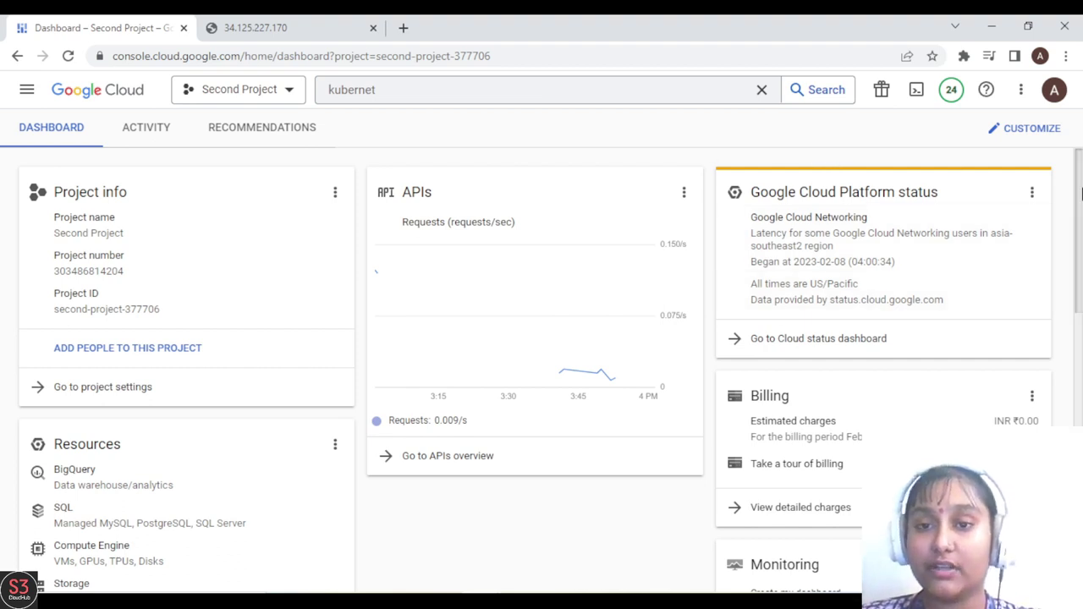
{"action": "scroll", "coordinate": [973, 208], "scroll_direction": "down", "scroll_amount": 2}
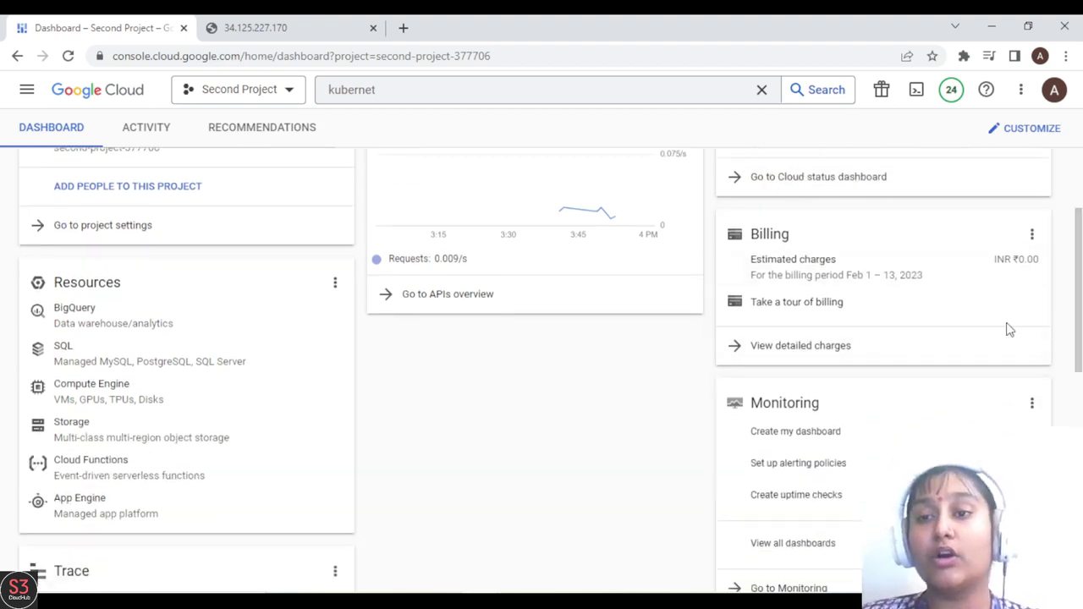
{"action": "scroll", "coordinate": [1079, 370], "scroll_direction": "down", "scroll_amount": 2}
{"action": "scroll", "coordinate": [1080, 370], "scroll_direction": "down", "scroll_amount": 5}
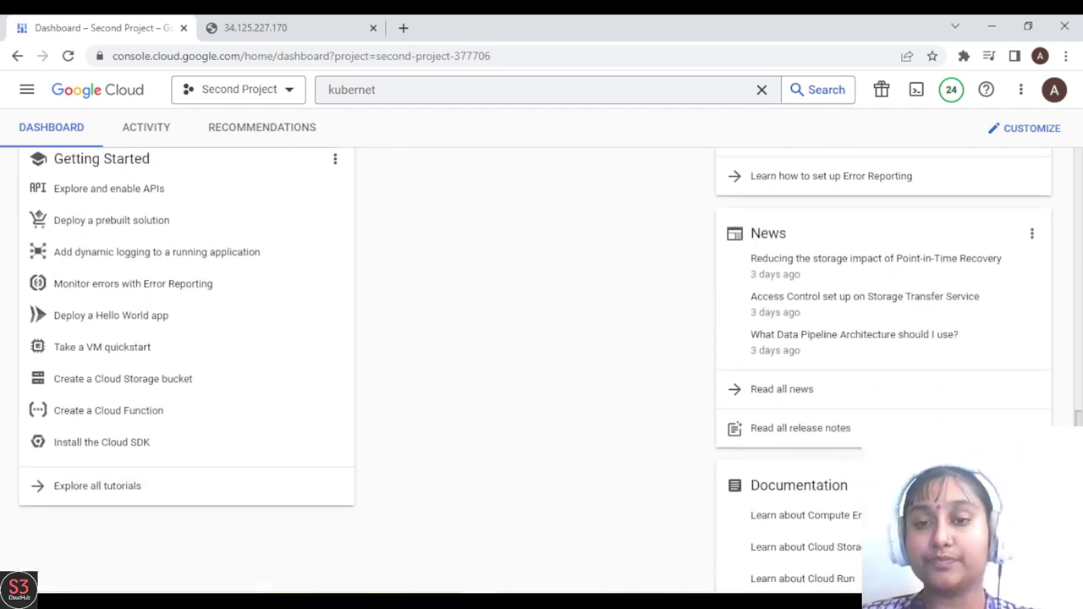
{"action": "scroll", "coordinate": [1081, 349], "scroll_direction": "up", "scroll_amount": 5}
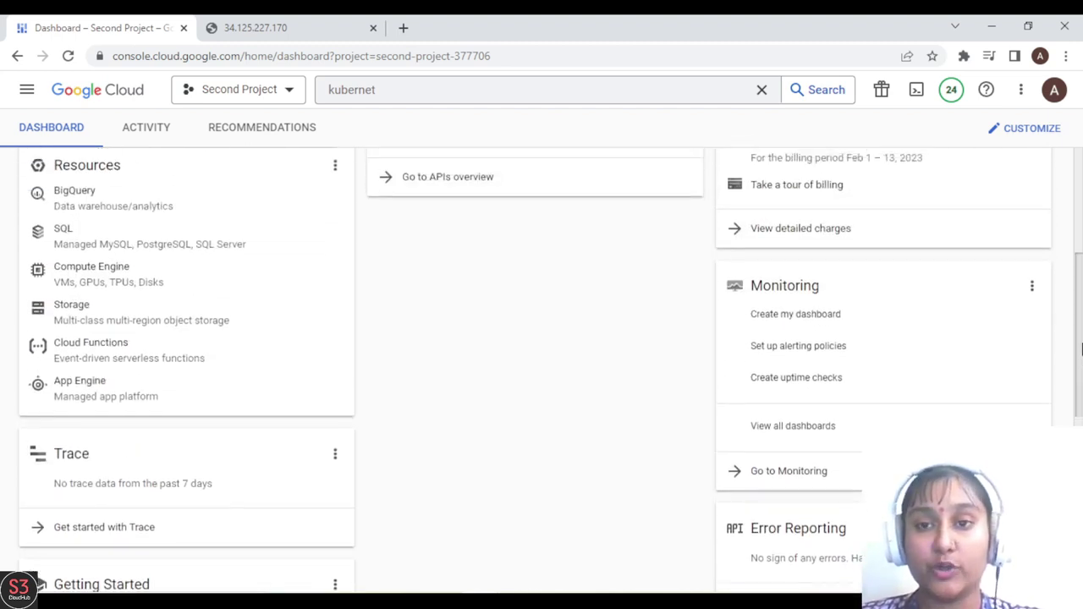
{"action": "scroll", "coordinate": [1081, 350], "scroll_direction": "down", "scroll_amount": 6}
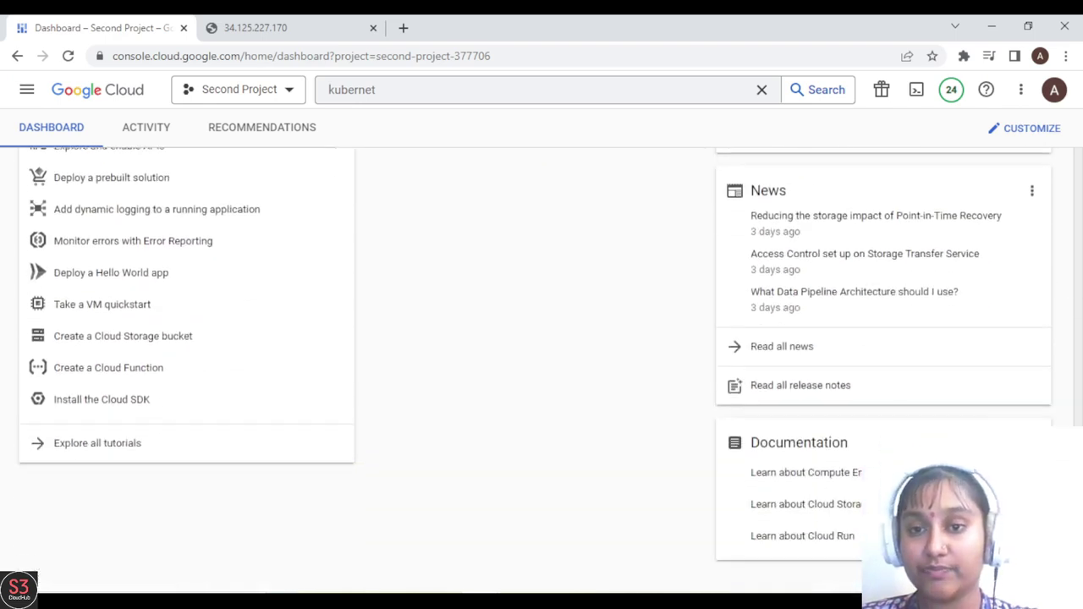
{"action": "scroll", "coordinate": [1081, 350], "scroll_direction": "up", "scroll_amount": 7}
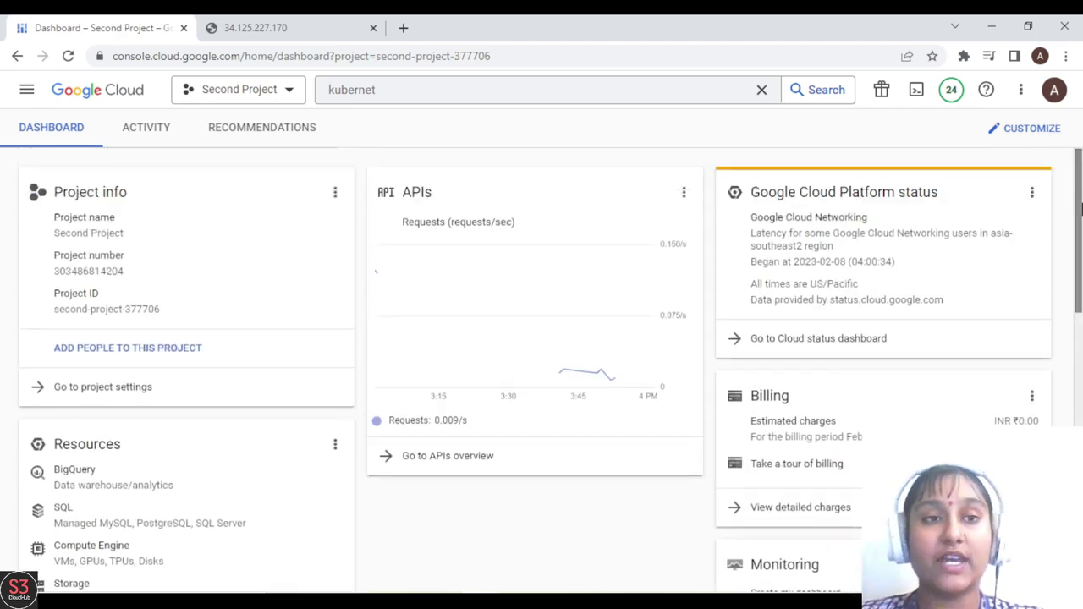
- Open the project's Activity page and examine its audit log entries and resource filter types in Logs Explorer
{"action": "left_click", "coordinate": [144, 144], "text": "ctrl"}
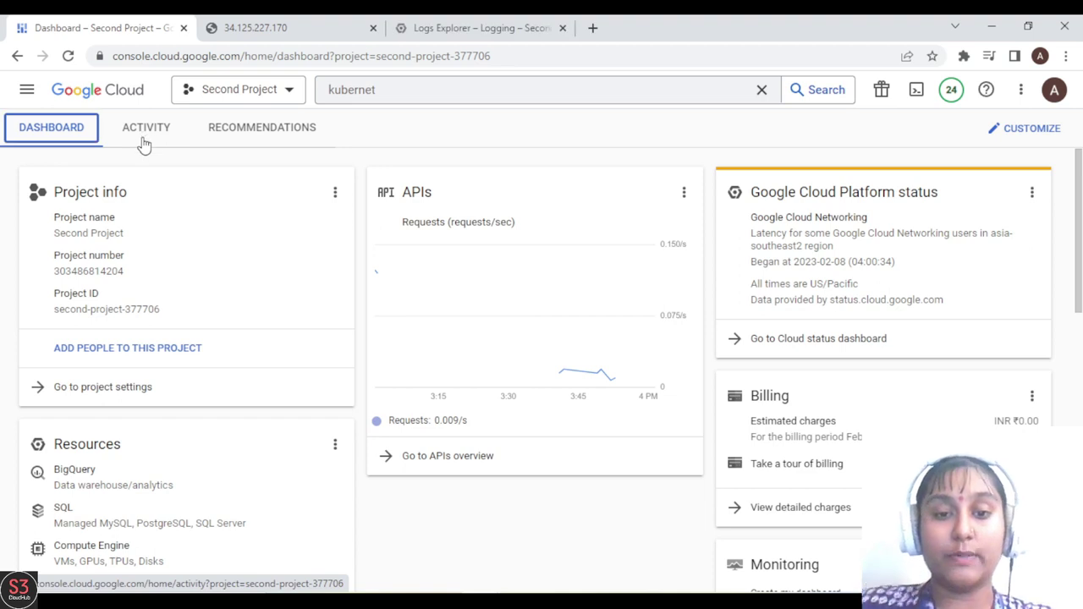
{"action": "left_click", "coordinate": [148, 140]}
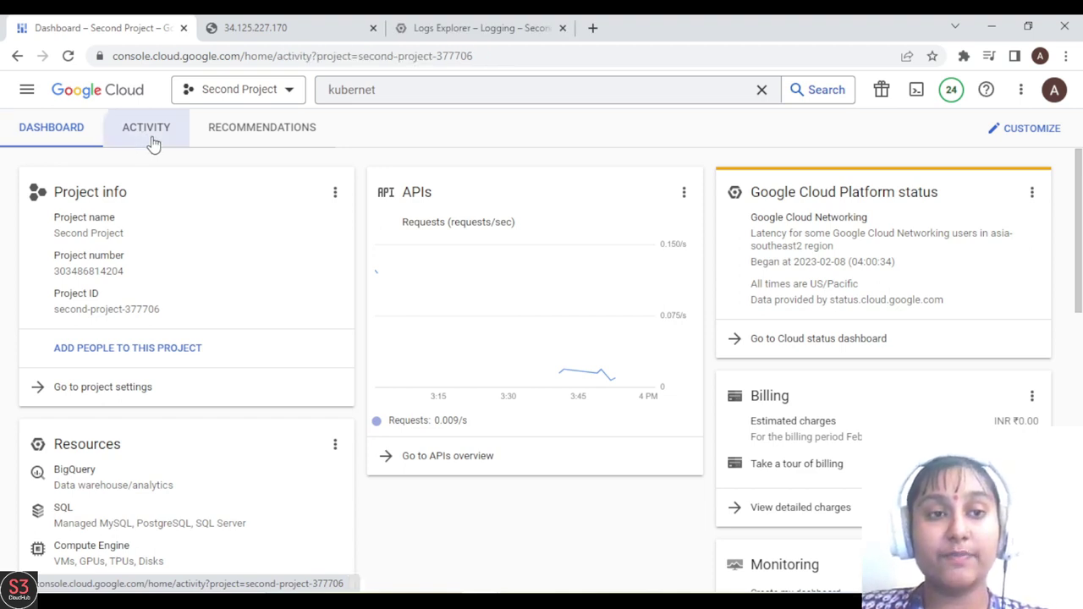
{"action": "left_click", "coordinate": [499, 27]}
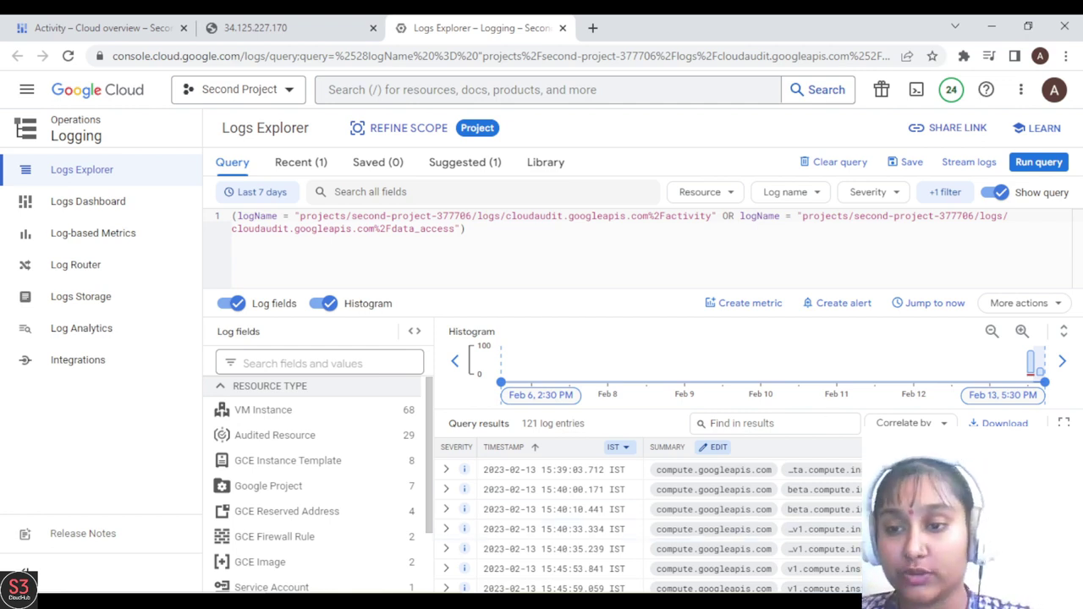
{"action": "scroll", "coordinate": [627, 525], "scroll_direction": "up", "scroll_amount": 12}
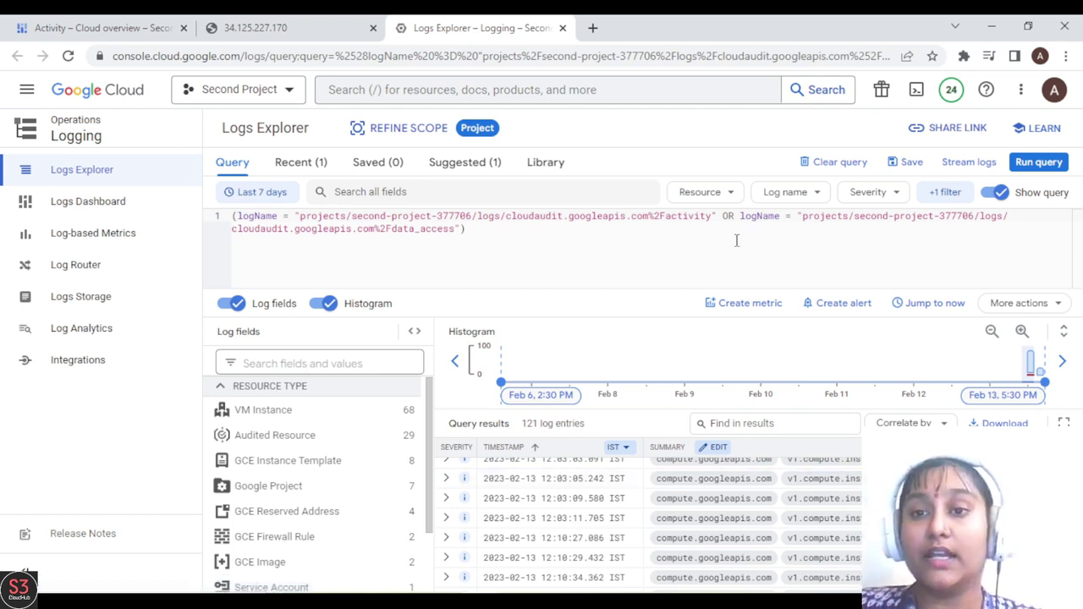
{"action": "left_click", "coordinate": [732, 195]}
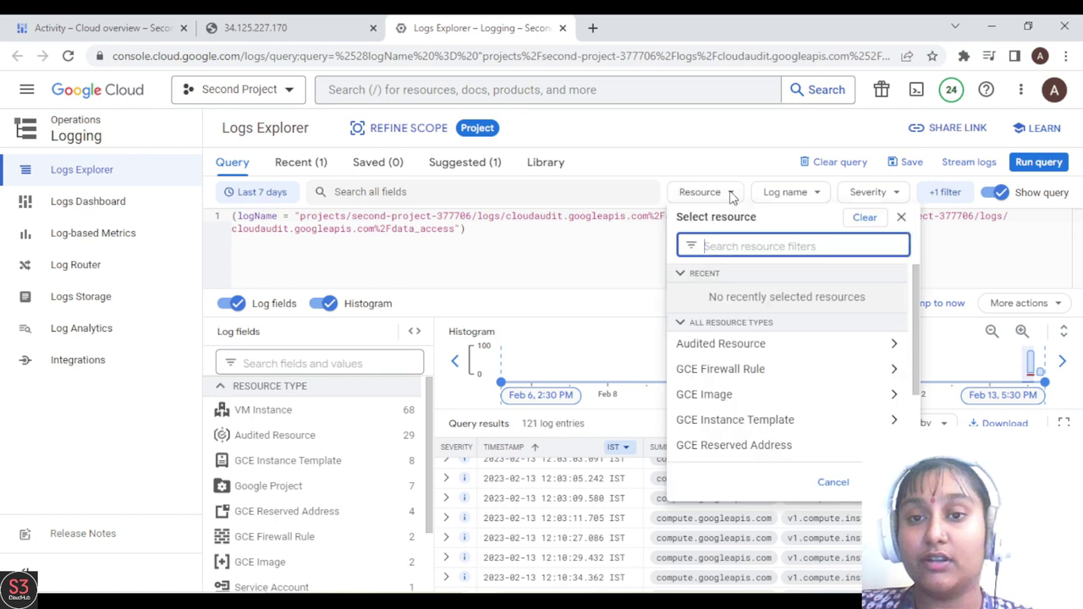
{"action": "key", "text": "Escape"}
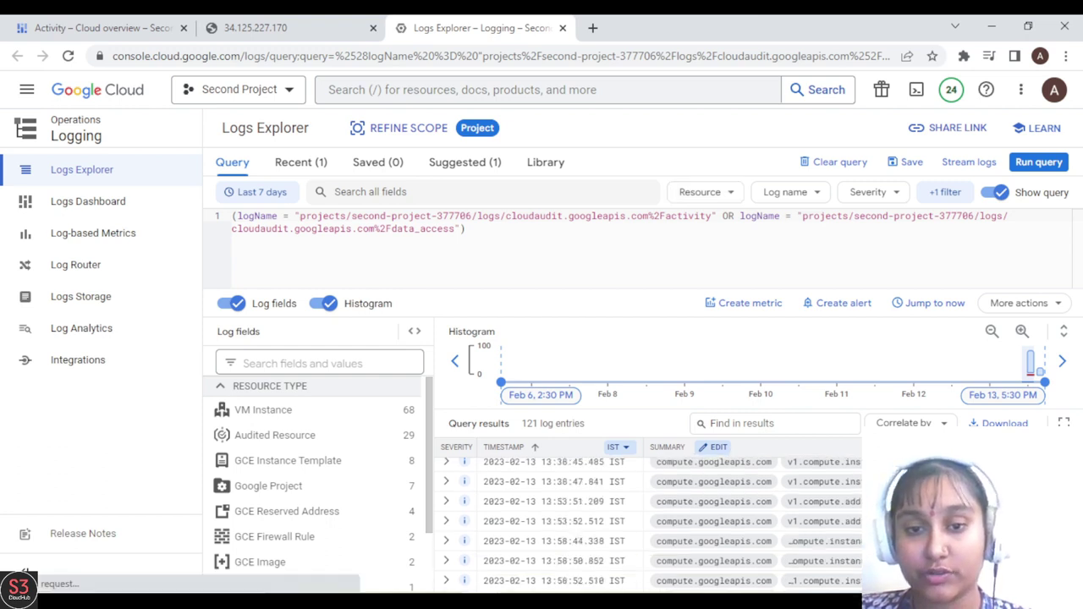
- Return to the Cloud overview browser tab and view the project's Recommendations
{"action": "left_click", "coordinate": [63, 21]}
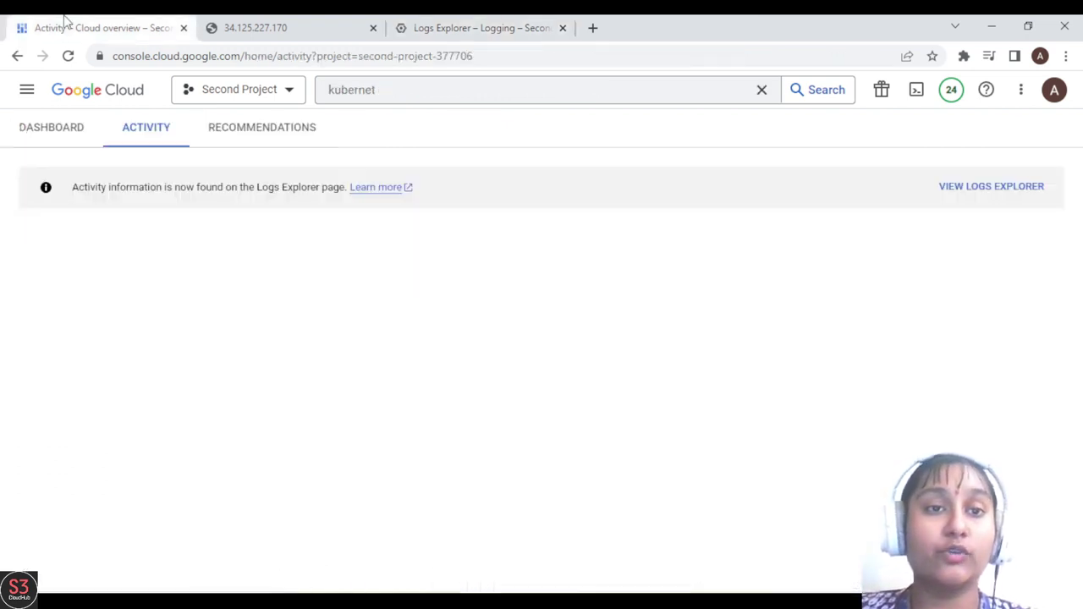
{"action": "left_click", "coordinate": [267, 136]}
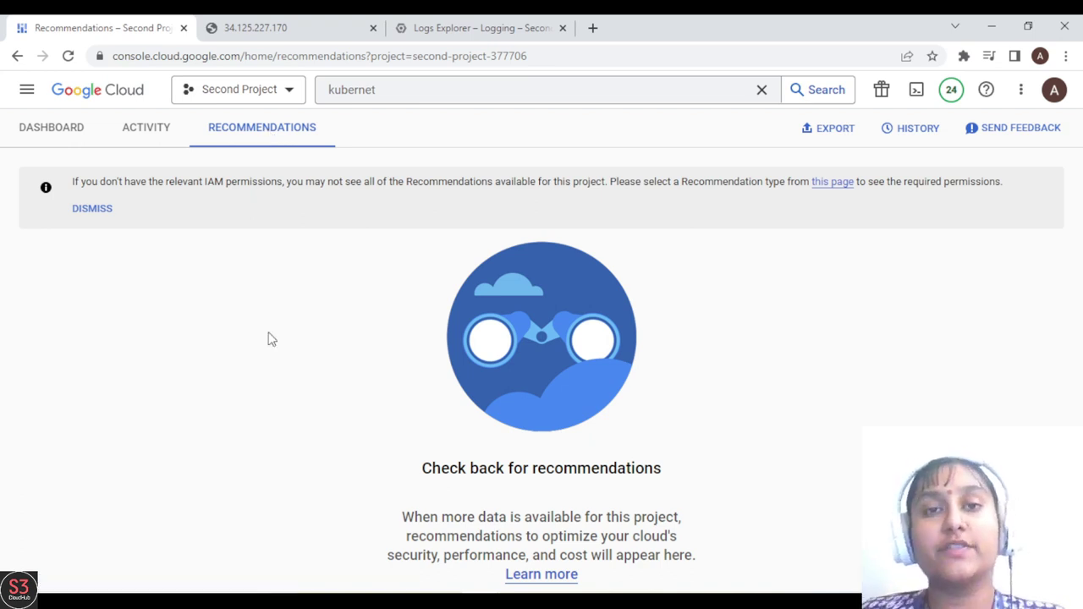
- Browse the whole product list in the navigation menu, from the pinned products to the partner solutions, and close it
{"action": "left_click", "coordinate": [23, 93]}
{"action": "mouse_move", "coordinate": [169, 134]}
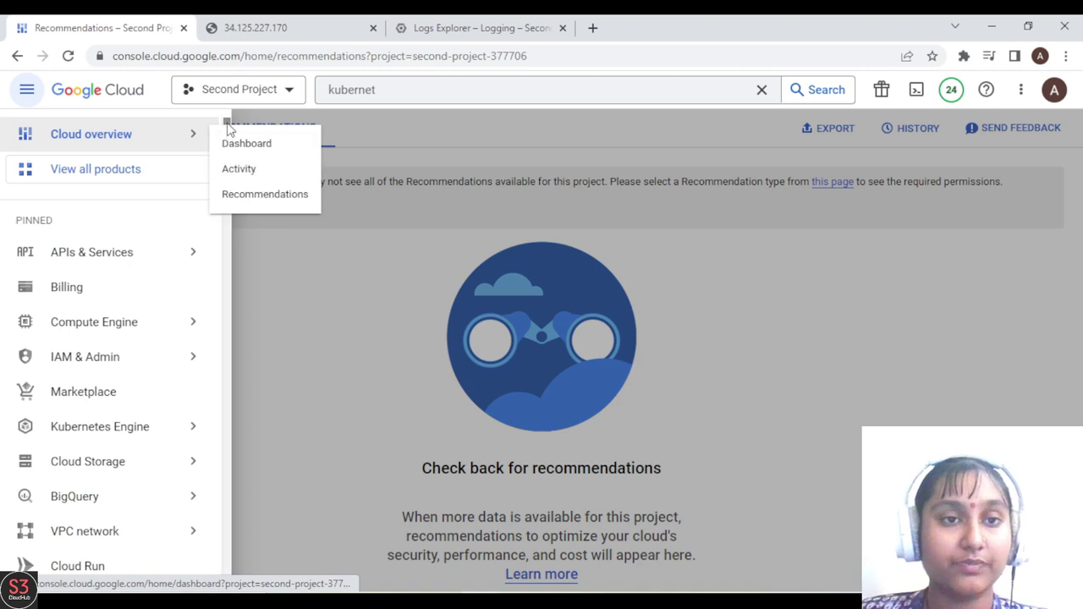
{"action": "scroll", "coordinate": [229, 177], "scroll_direction": "down", "scroll_amount": 5}
{"action": "left_click_drag", "start_coordinate": [232, 182], "coordinate": [201, 481]}
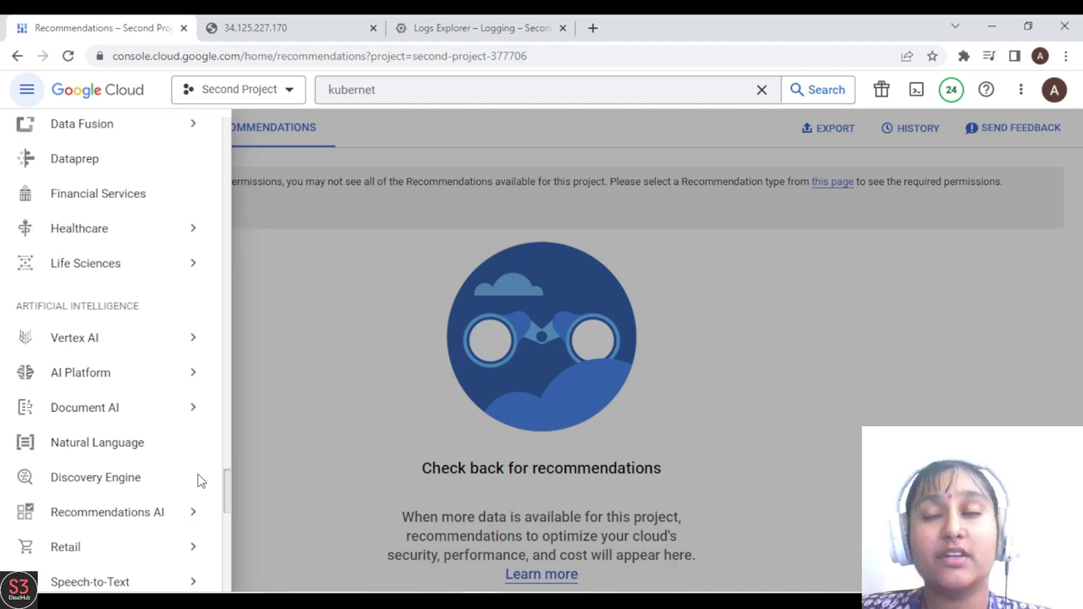
{"action": "left_click_drag", "start_coordinate": [202, 481], "coordinate": [197, 506]}
{"action": "scroll", "coordinate": [187, 532], "scroll_direction": "down", "scroll_amount": 3}
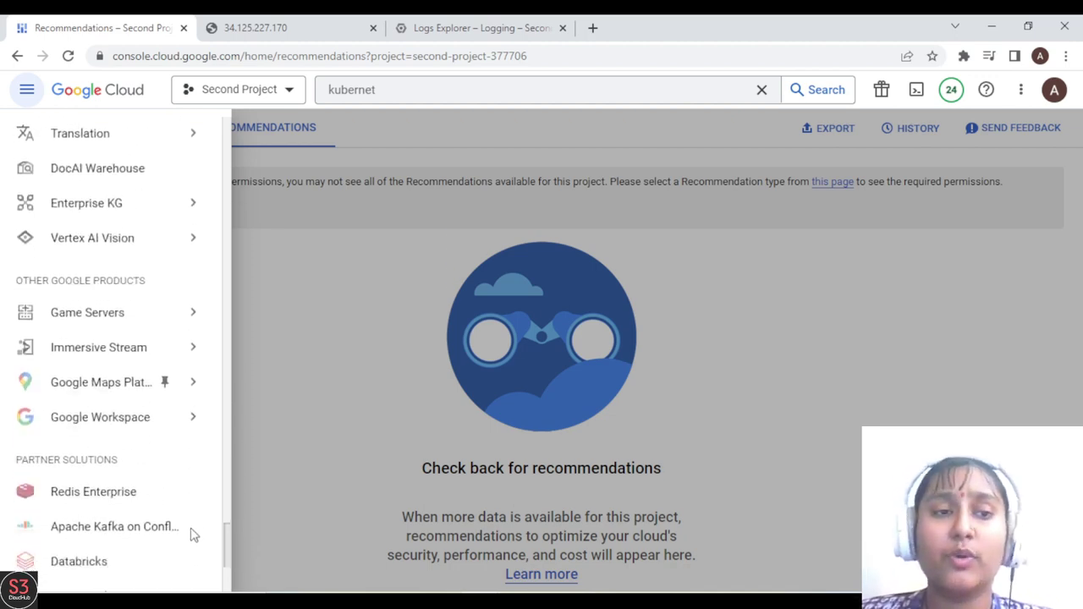
{"action": "scroll", "coordinate": [211, 450], "scroll_direction": "up", "scroll_amount": 10}
{"action": "left_click_drag", "start_coordinate": [224, 458], "coordinate": [225, 280]}
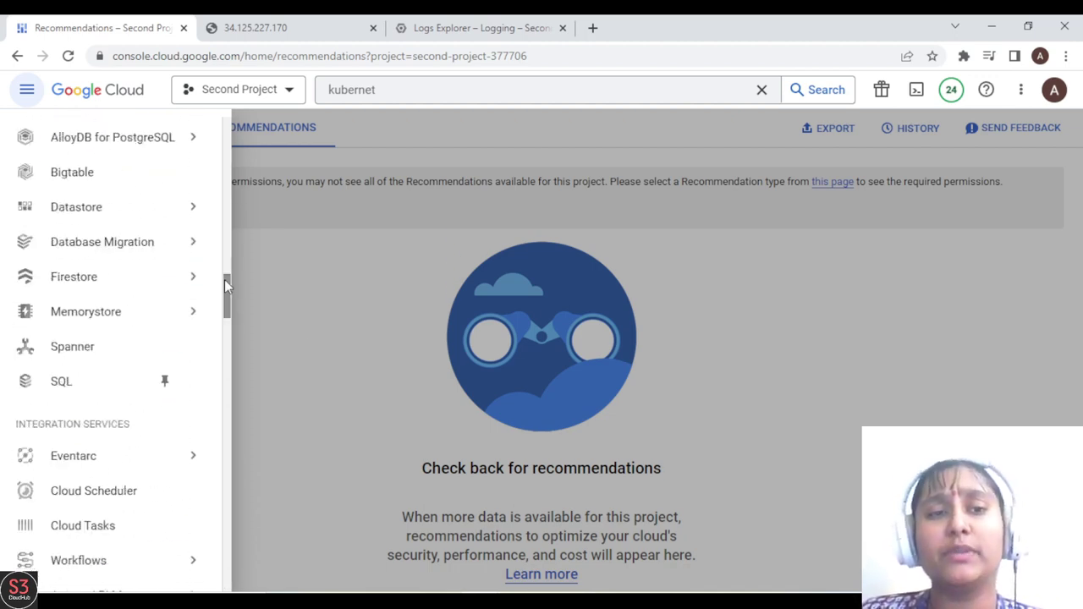
{"action": "left_click", "coordinate": [330, 323]}
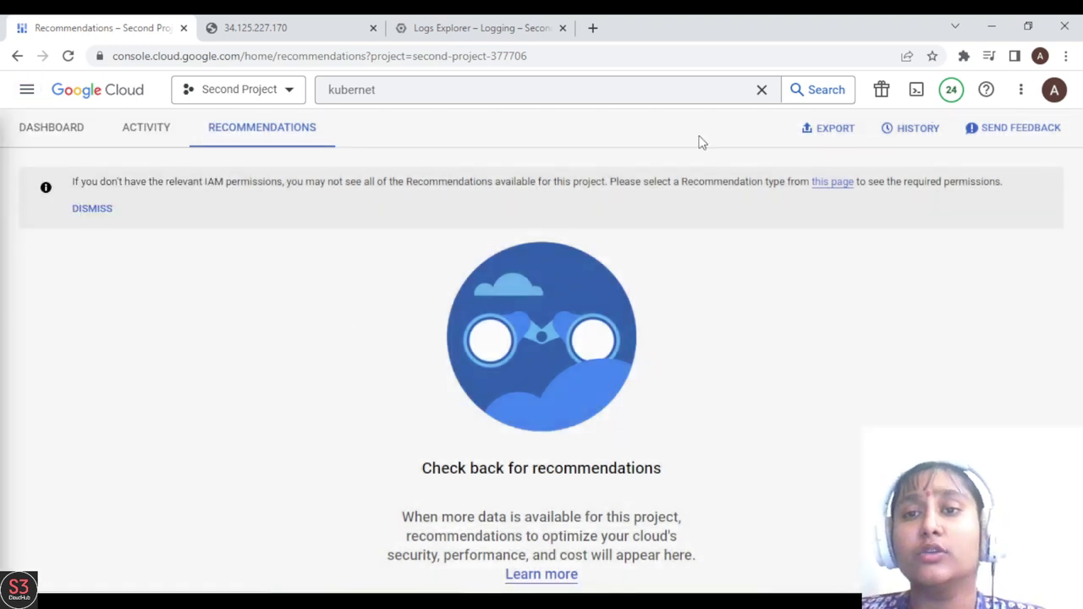
- Show the free trial status and highlight the remaining credit and days
{"action": "left_click", "coordinate": [883, 94]}
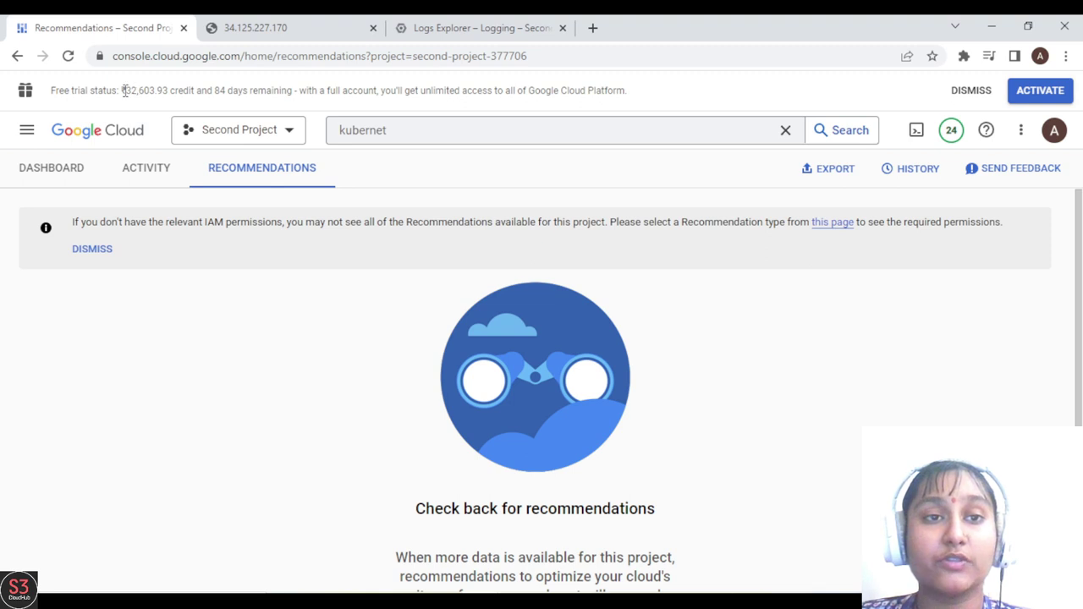
{"action": "left_click_drag", "start_coordinate": [124, 90], "coordinate": [286, 93]}
{"action": "left_click", "coordinate": [290, 93]}
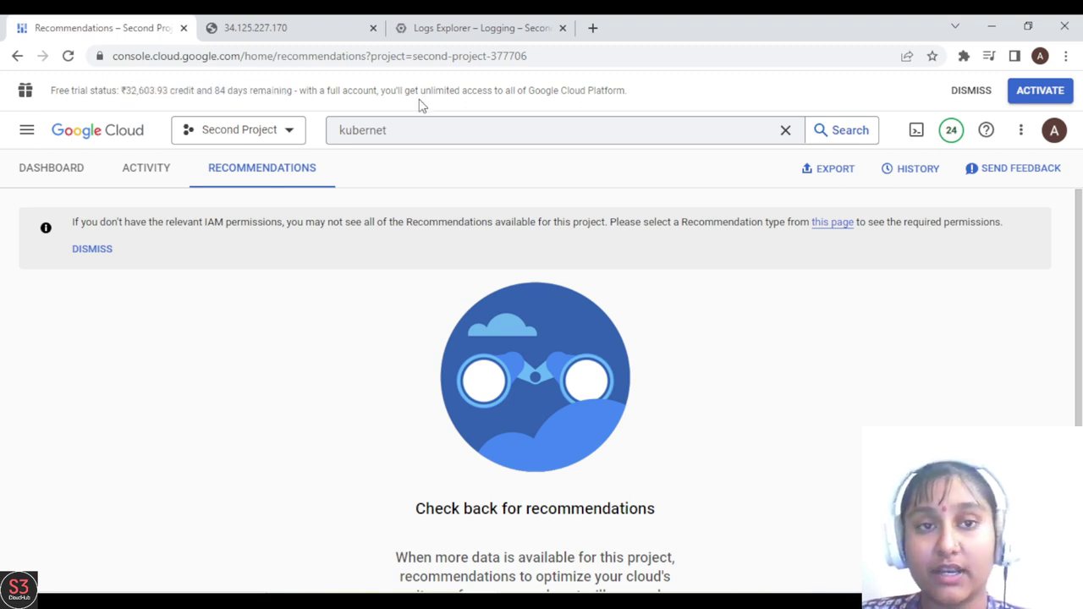
- Highlight parts of the free trial status message once more and clear the selection
{"action": "double_click", "coordinate": [127, 93]}
{"action": "left_click_drag", "start_coordinate": [201, 93], "coordinate": [300, 88]}
{"action": "left_click", "coordinate": [301, 88]}
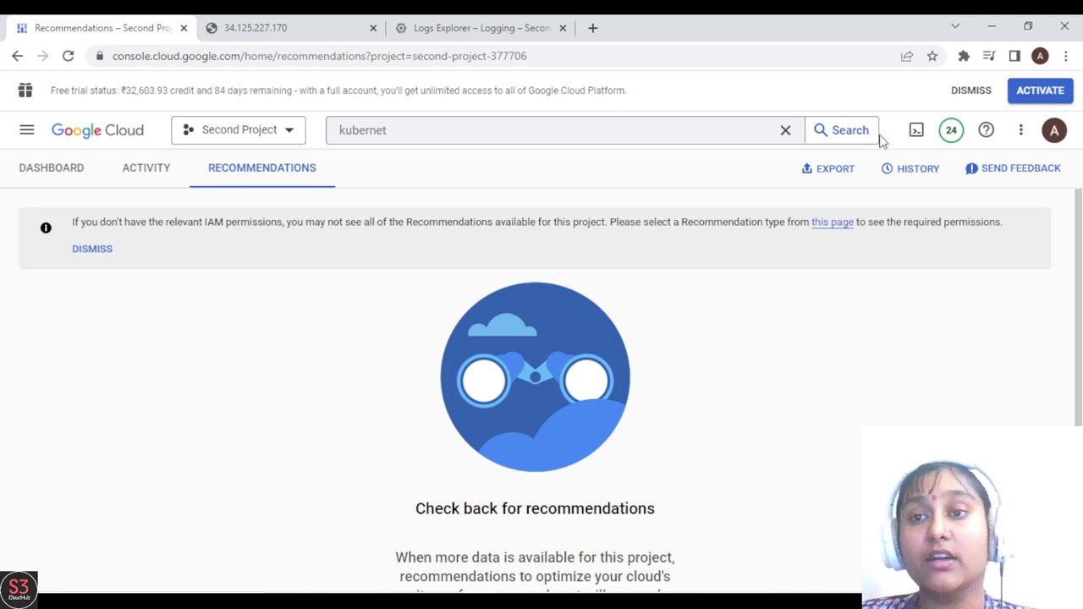
- View the list of recent console notifications about VM instances and templates, and close it
{"action": "left_click", "coordinate": [952, 135]}
{"action": "left_click_drag", "start_coordinate": [965, 139], "coordinate": [989, 135]}
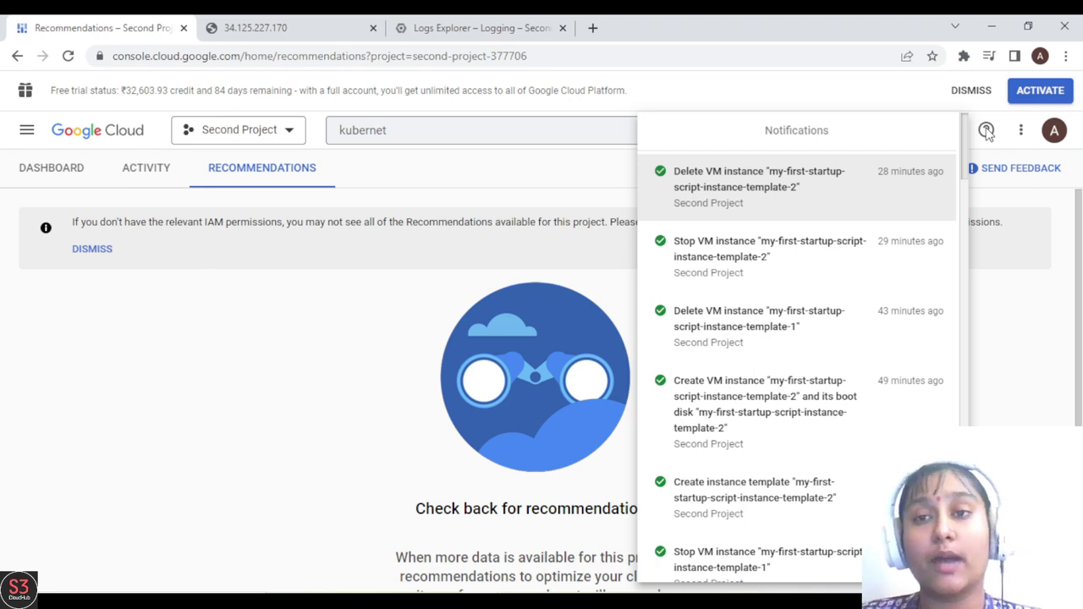
{"action": "left_click", "coordinate": [997, 333]}
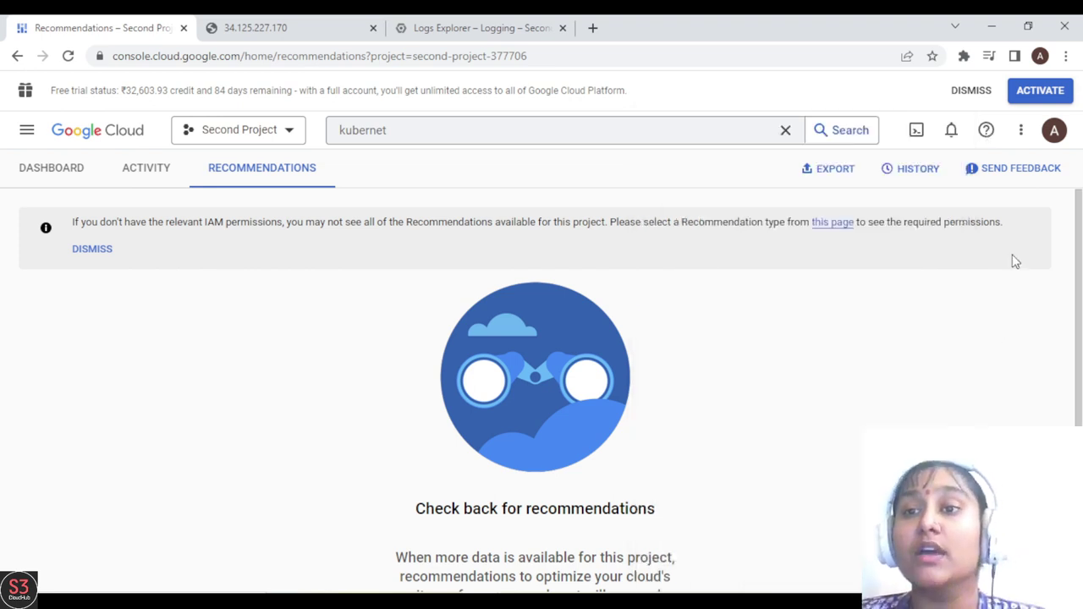
- View the project settings of Second Project and return to the Cloud overview Dashboard
{"action": "left_click", "coordinate": [1021, 132]}
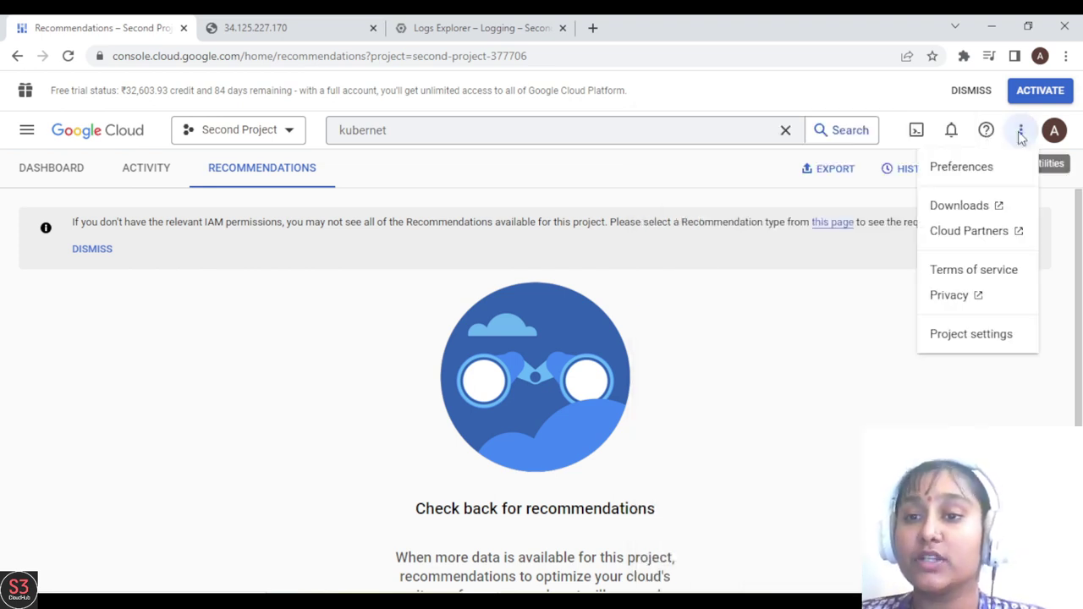
{"action": "left_click", "coordinate": [940, 335]}
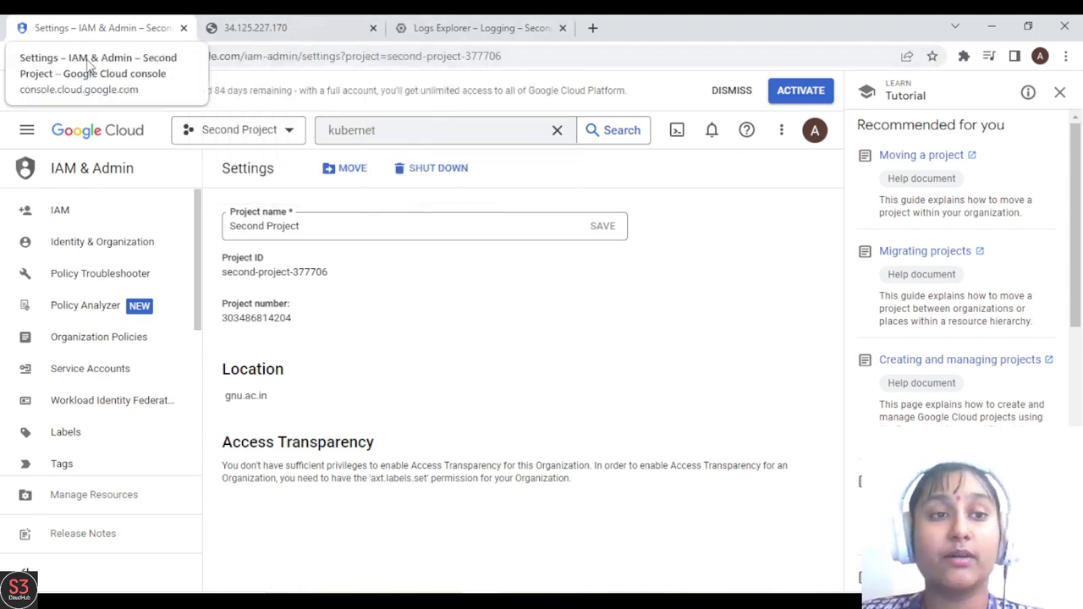
{"action": "left_click", "coordinate": [27, 130]}
{"action": "mouse_move", "coordinate": [86, 181]}
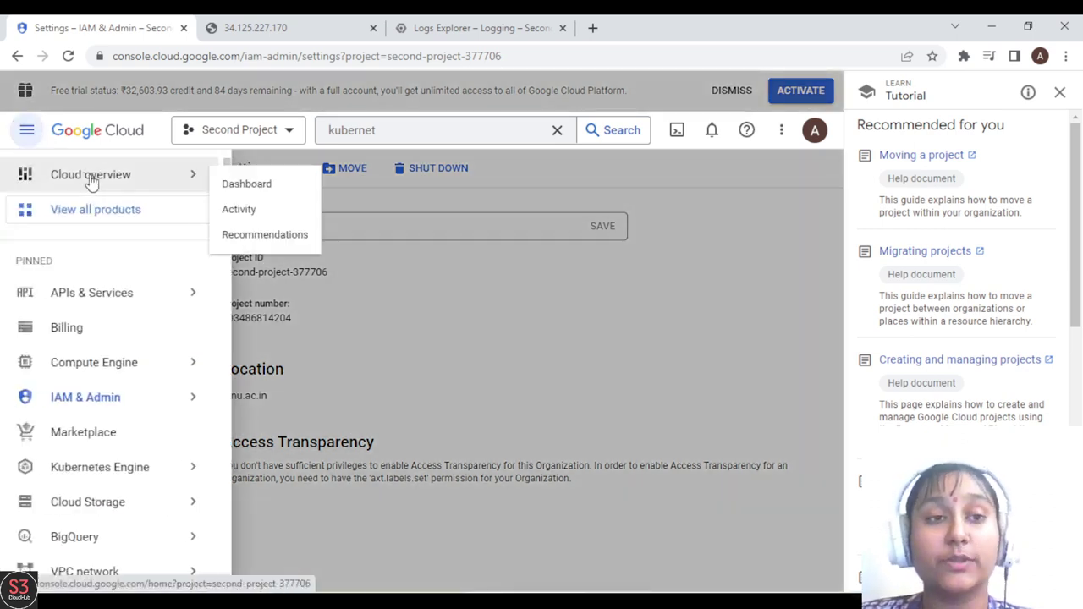
{"action": "left_click", "coordinate": [247, 185]}
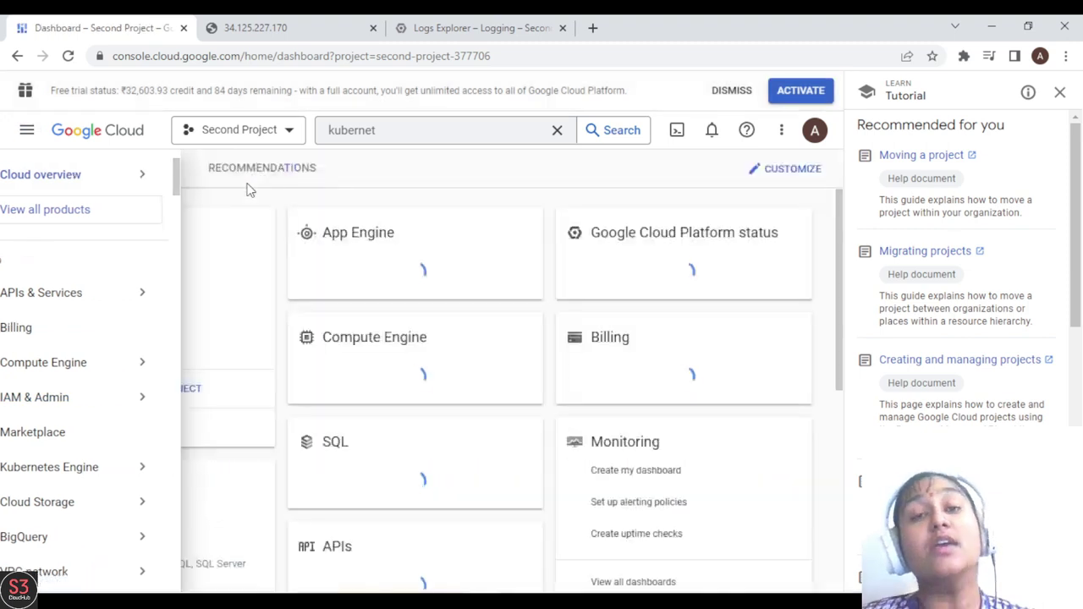